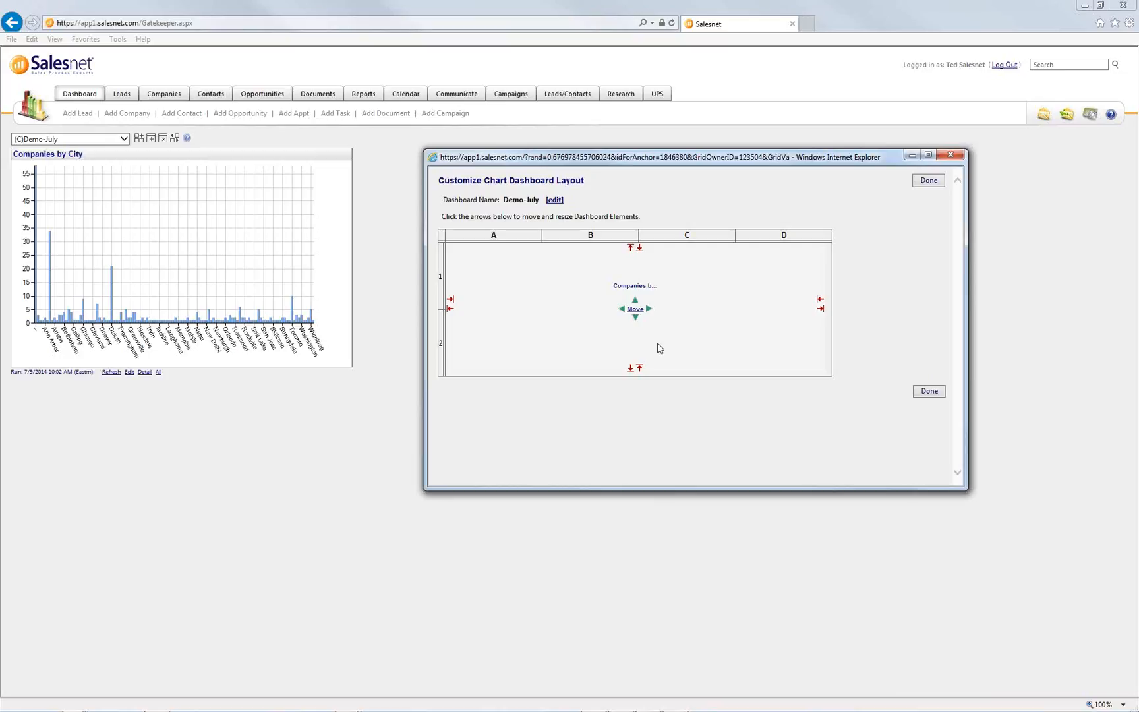
pyautogui.click(636, 318)
pyautogui.click(636, 309)
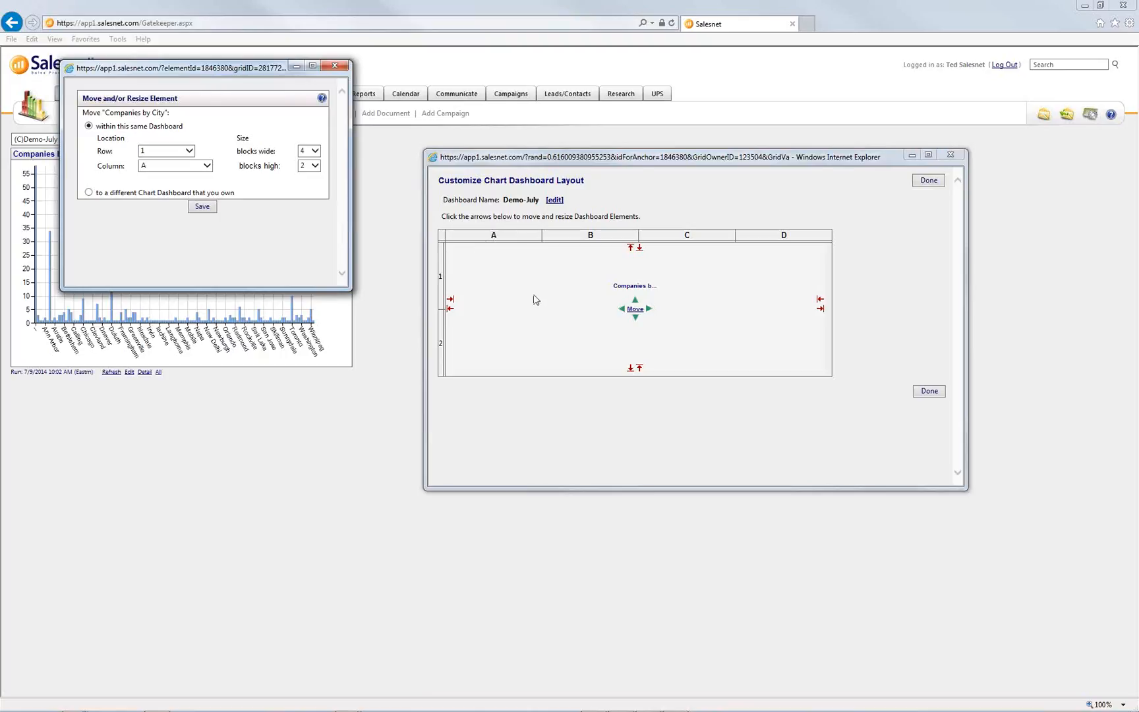
pyautogui.click(334, 66)
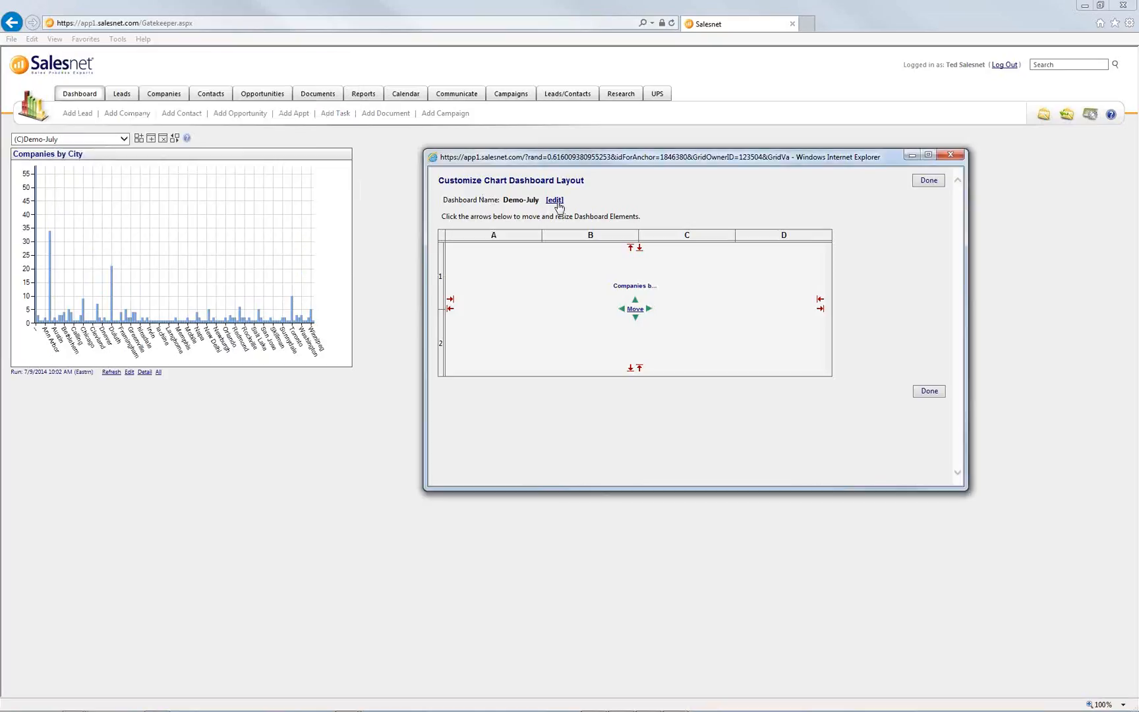
pyautogui.moveTo(568, 203); pyautogui.dragTo(457, 208)
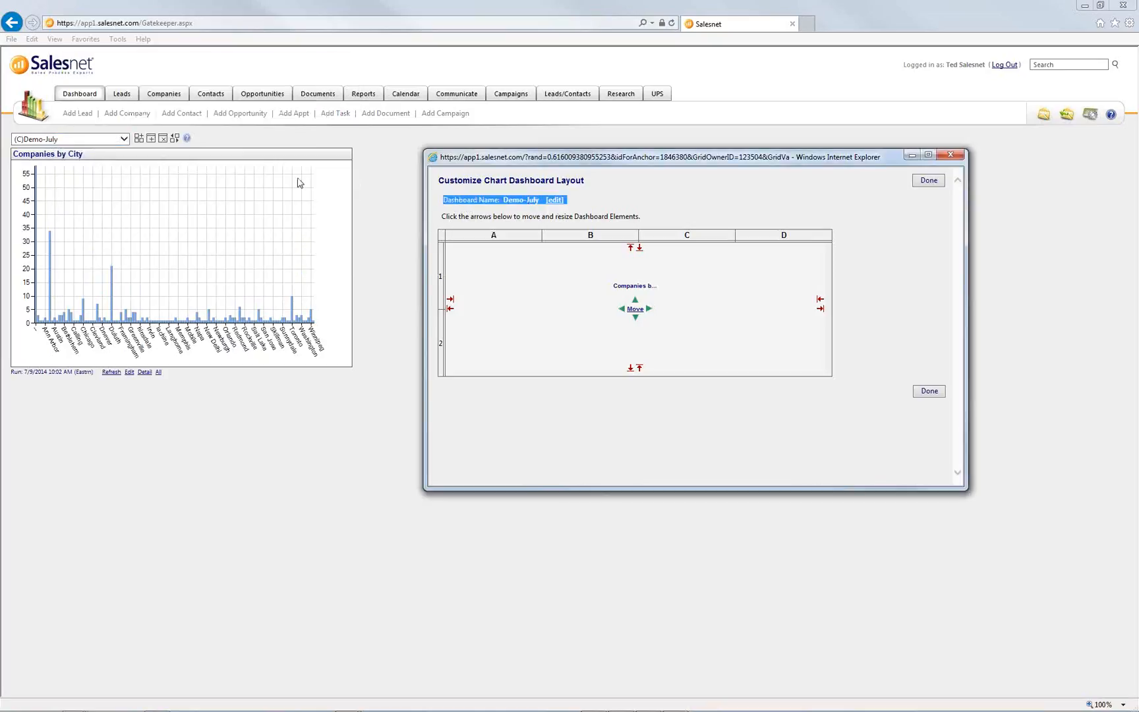
pyautogui.click(588, 207)
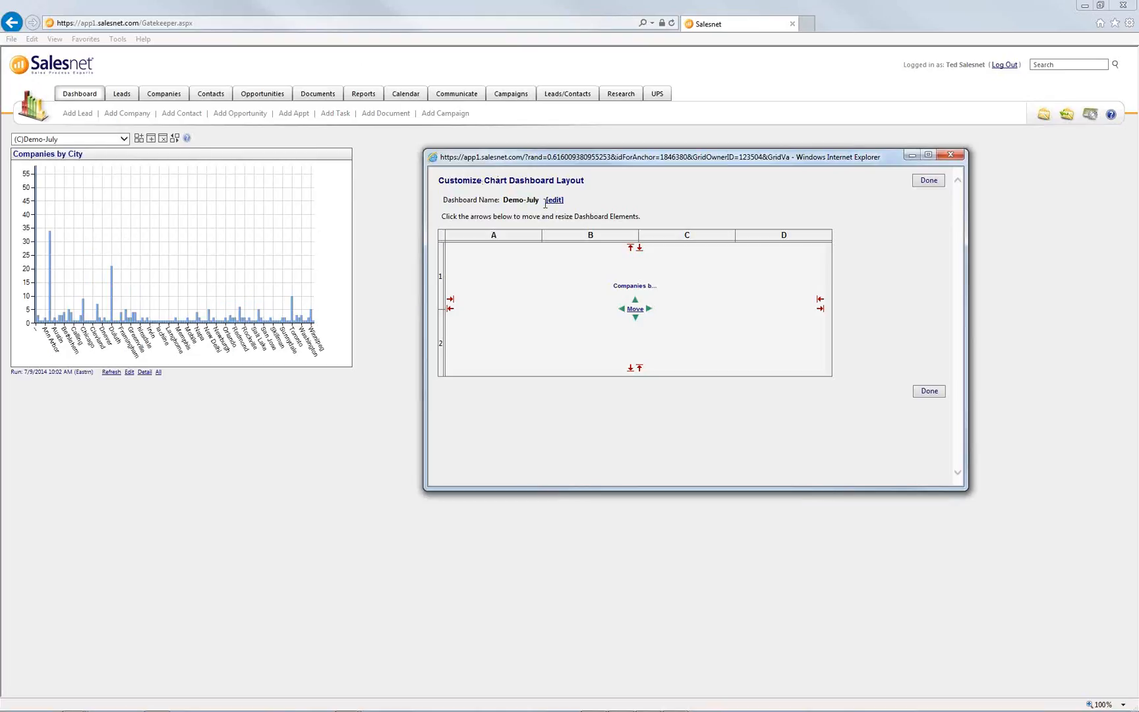
# - Apply the widened dashboard layout and open the Companies by City chart's element settings
pyautogui.click(930, 395)
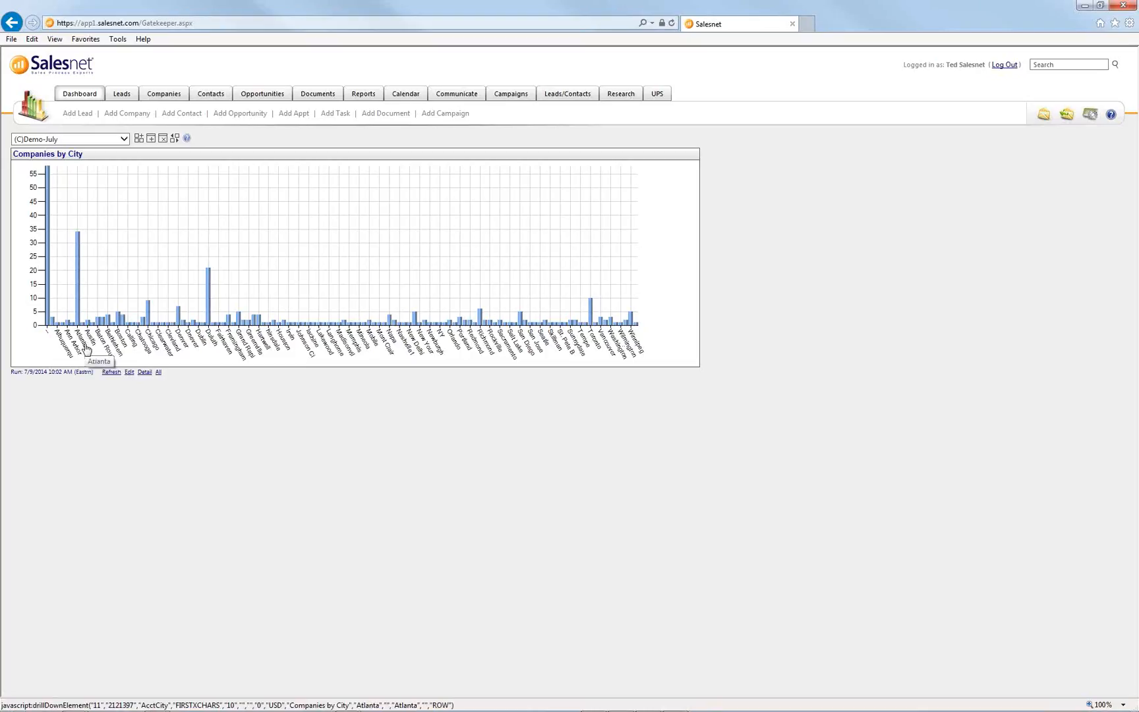
pyautogui.click(129, 373)
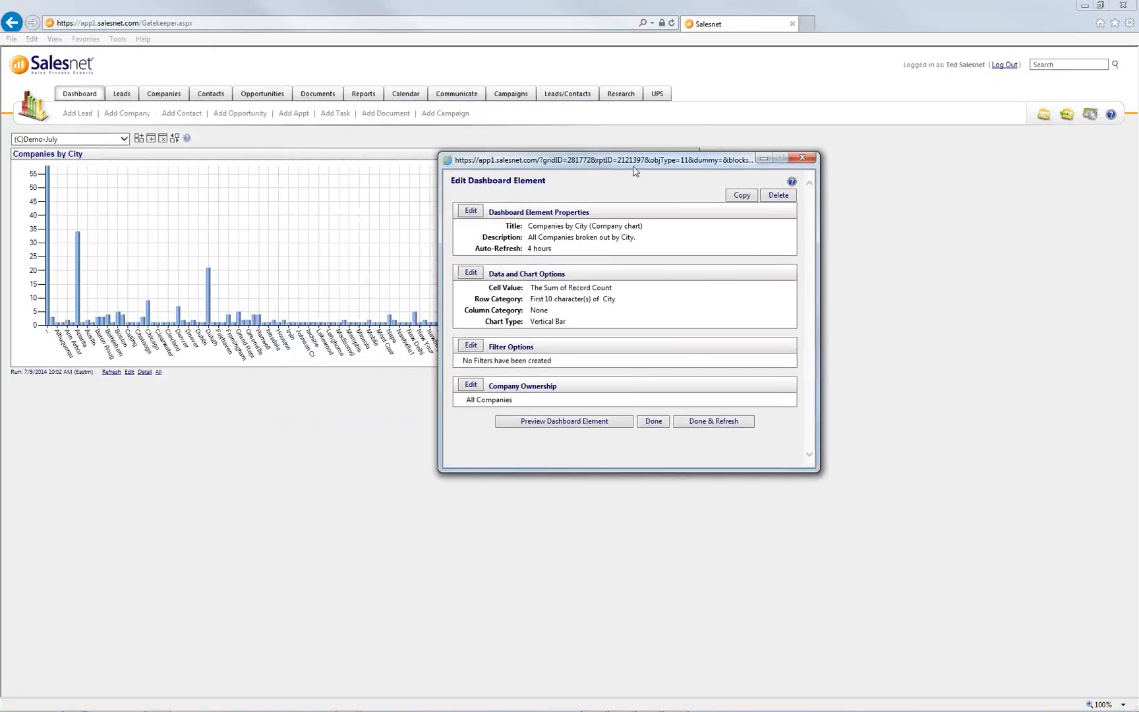
# - Set Column Field to Owner (BIF), Column Category to User, and chart type to Stacked Vertical Bar
pyautogui.click(479, 278)
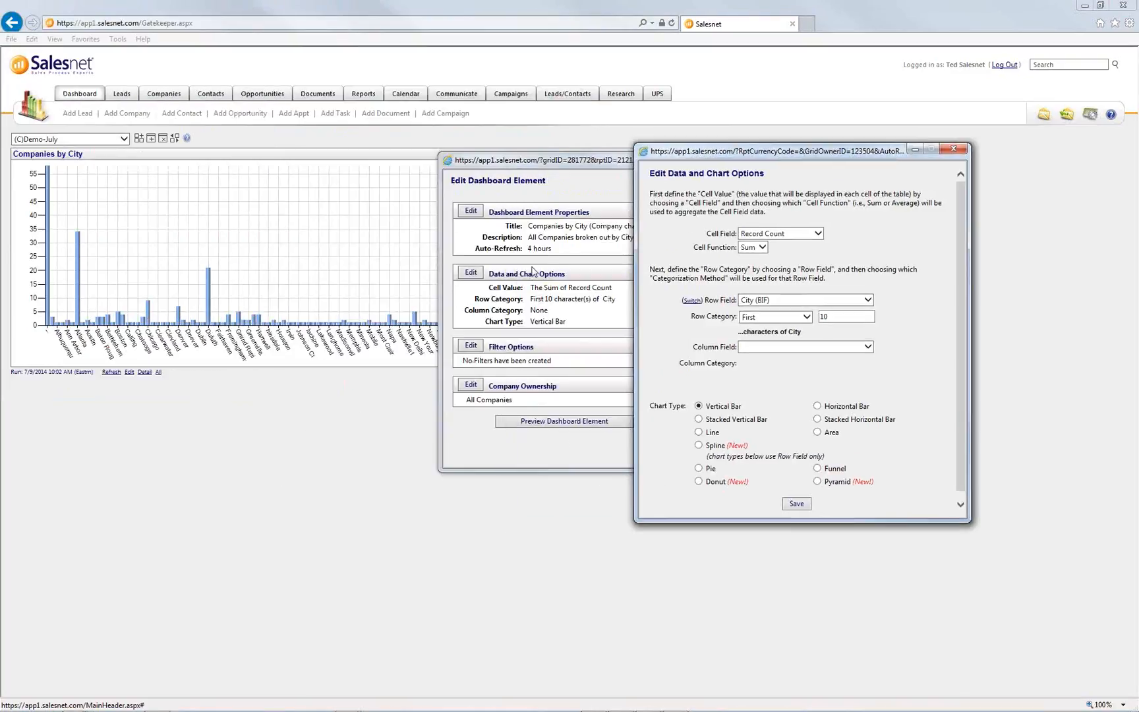
pyautogui.moveTo(690, 351); pyautogui.dragTo(738, 360)
pyautogui.click(773, 367)
pyautogui.click(778, 349)
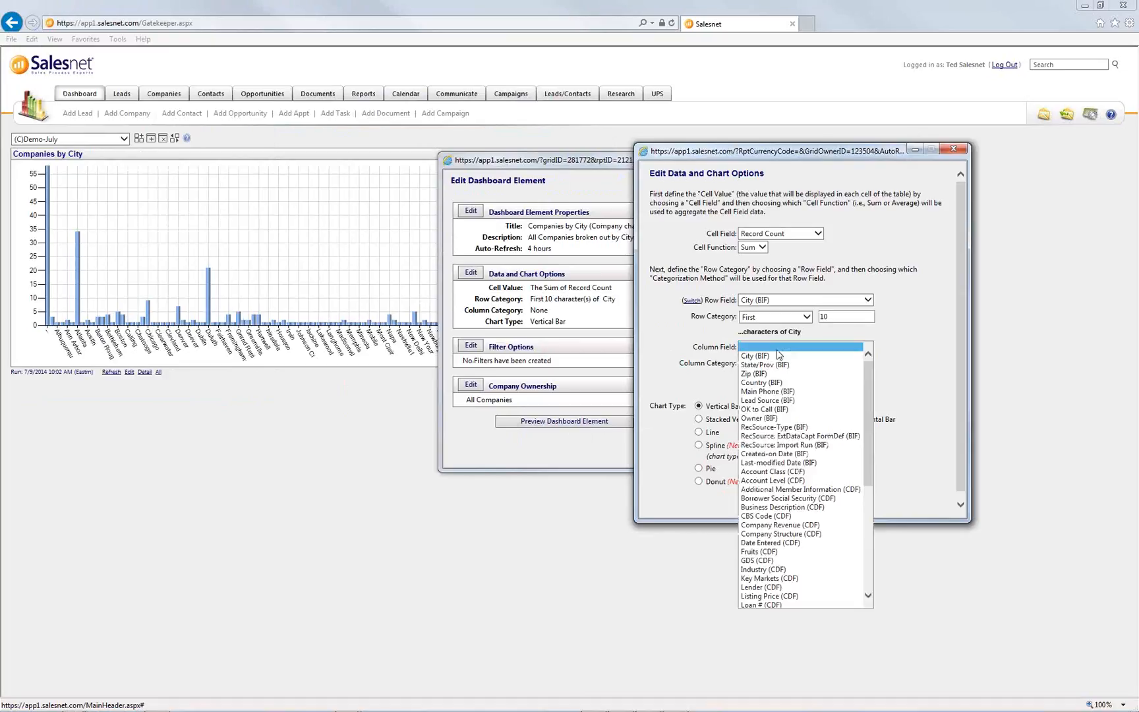
pyautogui.click(758, 417)
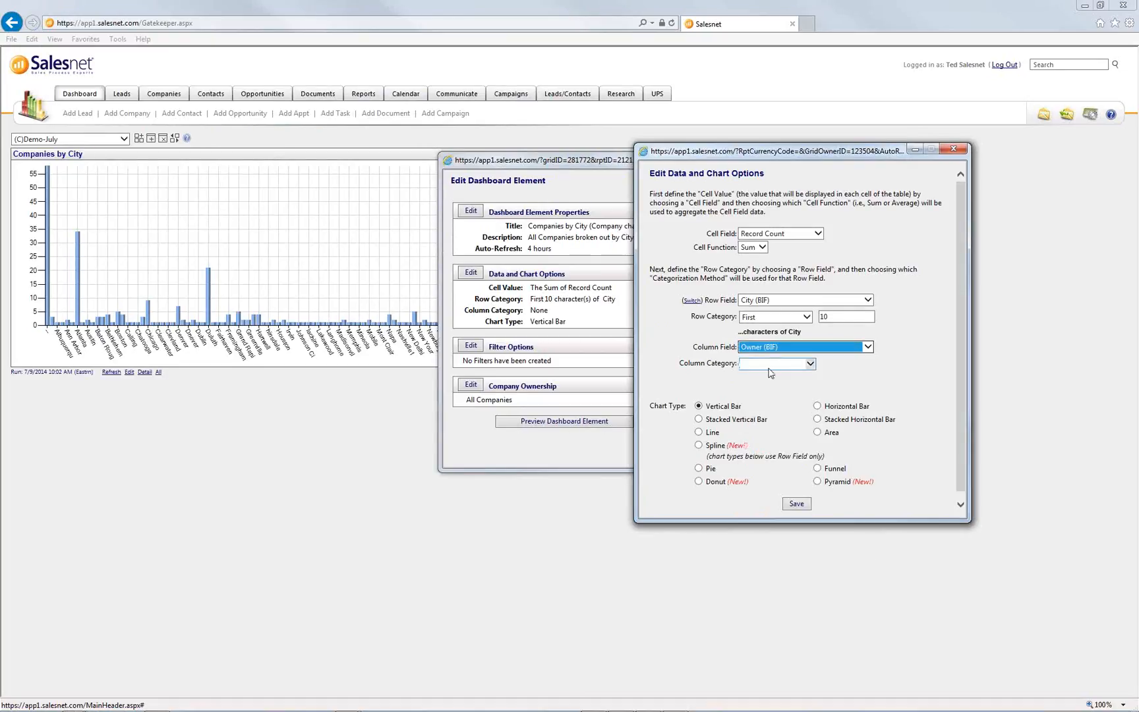
pyautogui.click(771, 365)
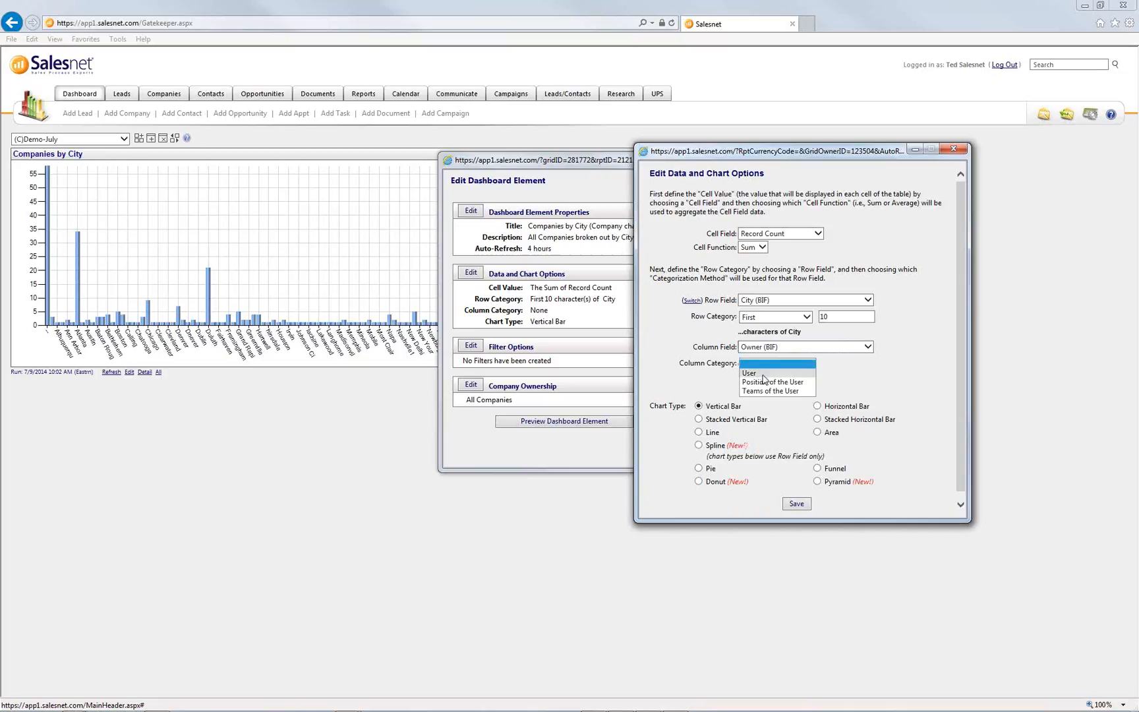
pyautogui.click(758, 373)
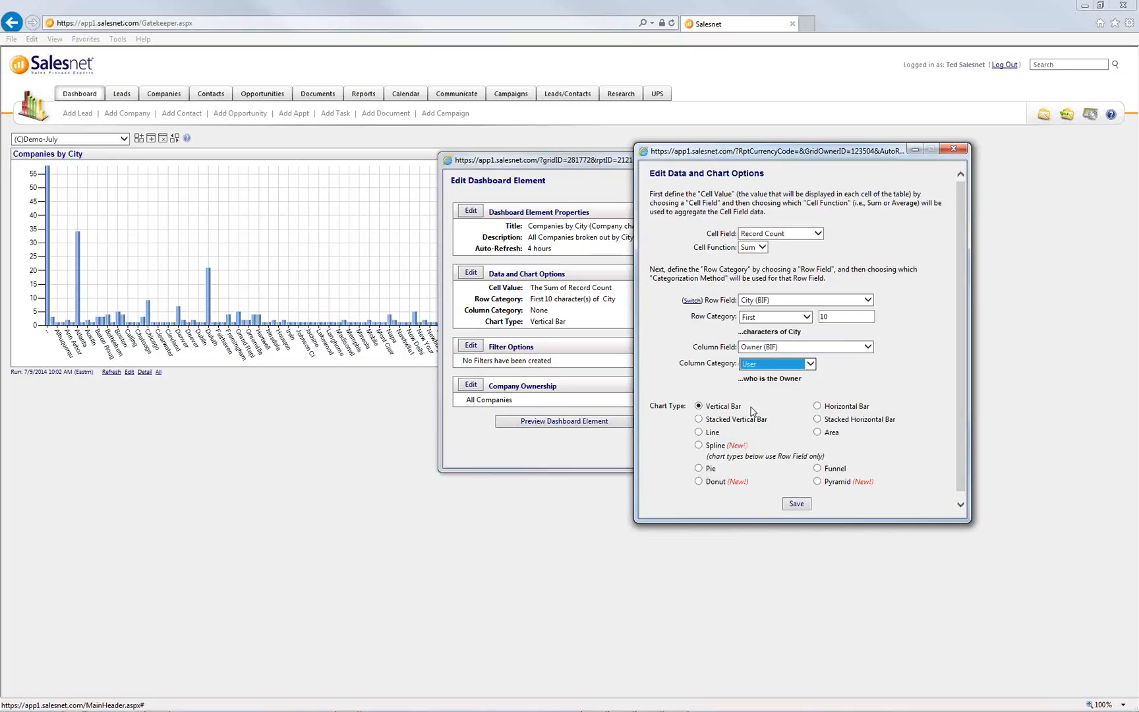
pyautogui.click(699, 419)
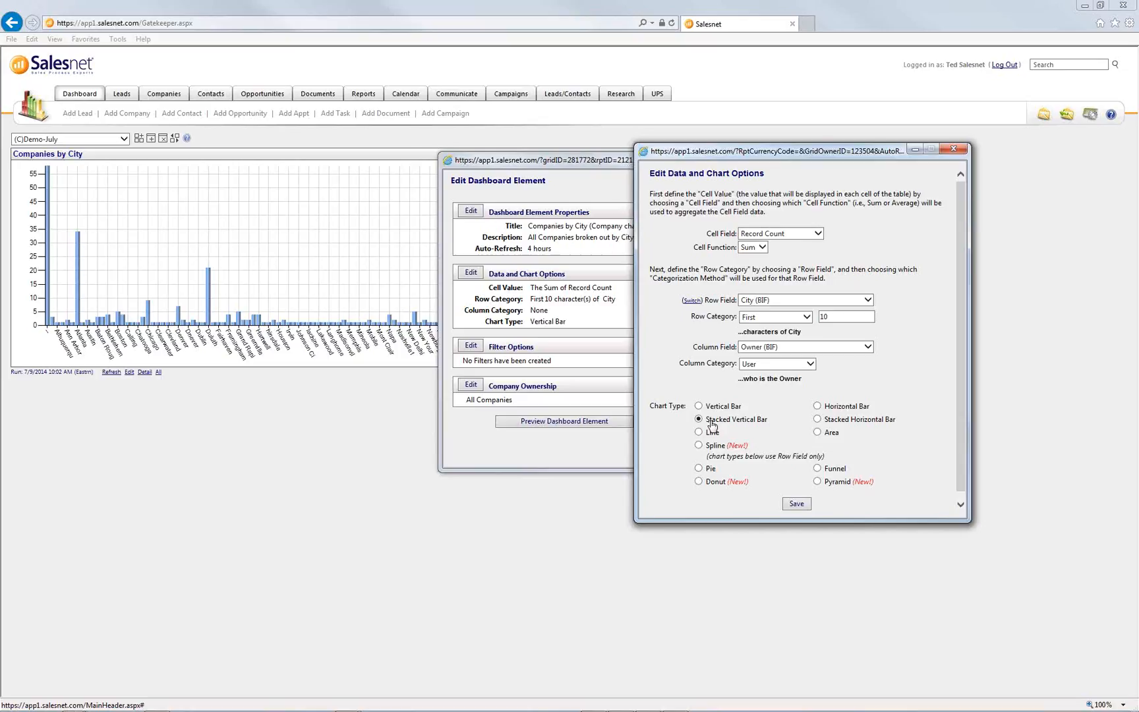
# - Save the data and chart options and apply them with Done & Refresh
pyautogui.click(795, 505)
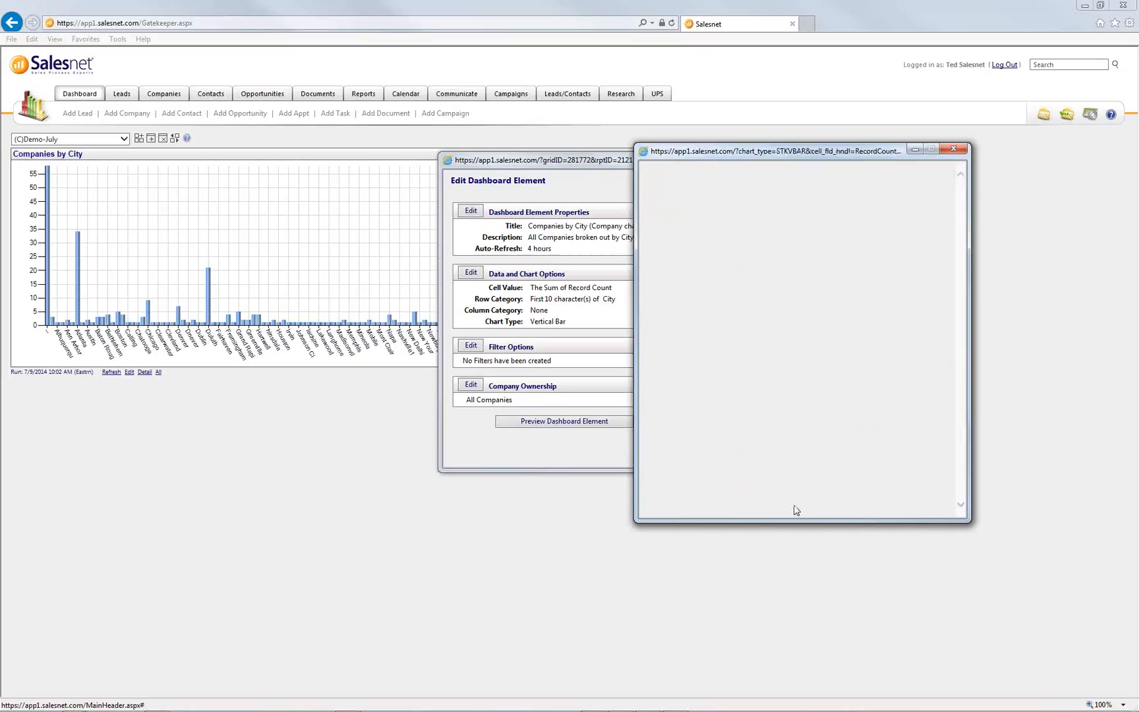
pyautogui.moveTo(610, 325); pyautogui.dragTo(531, 289)
pyautogui.click(639, 314)
pyautogui.click(701, 425)
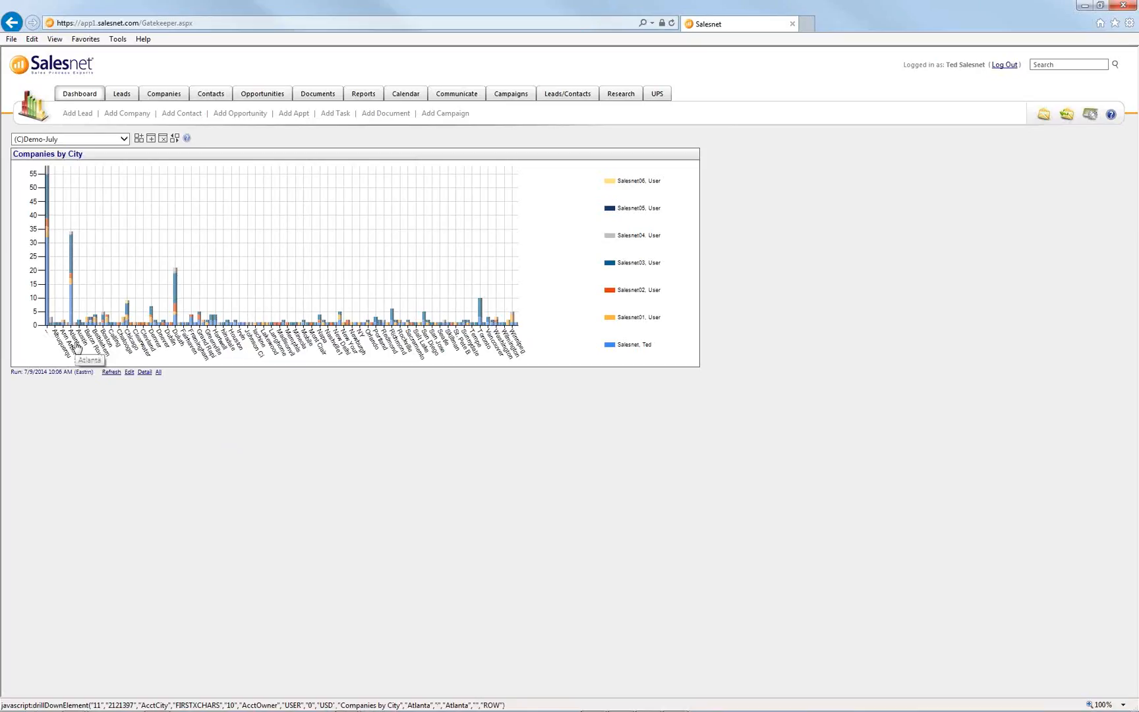
# - Read each owner's count on Atlanta's stacked bar; the largest segment shows 15 companies
pyautogui.moveTo(72, 314)
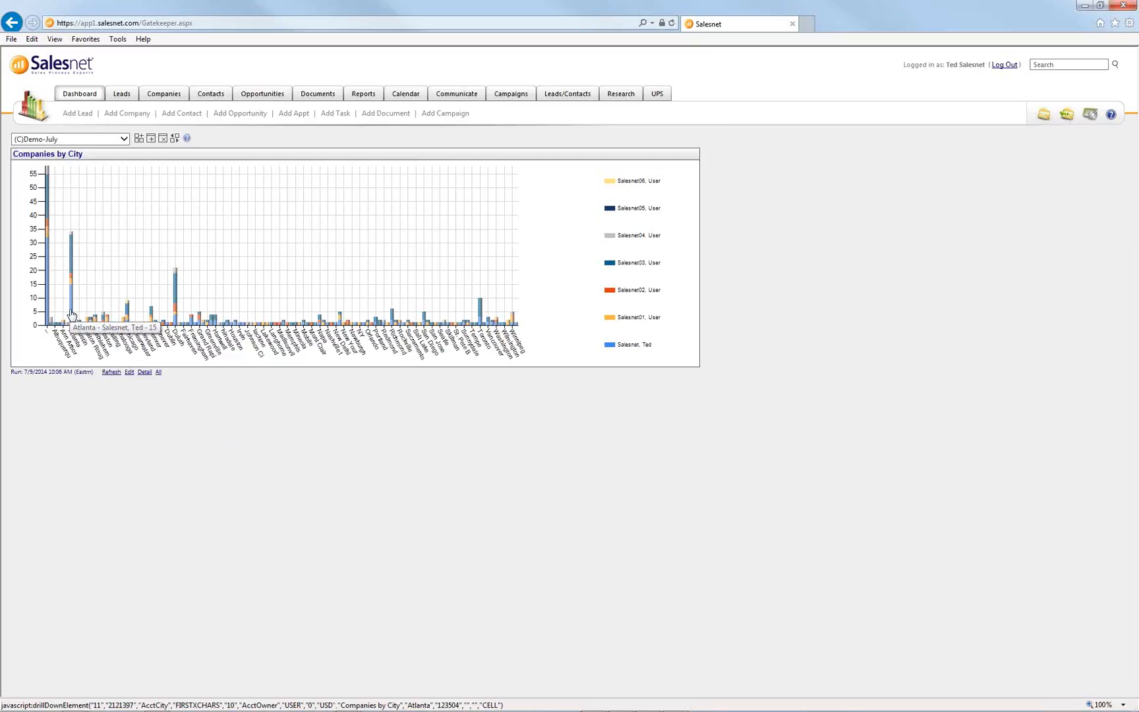
pyautogui.moveTo(73, 285)
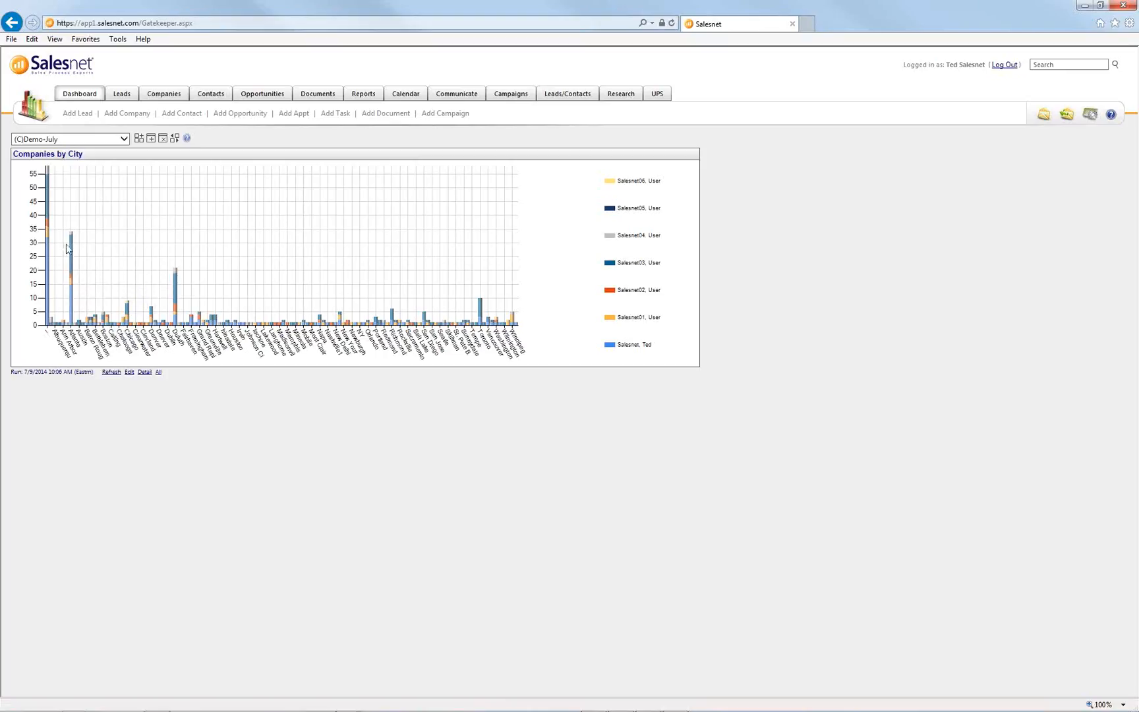
pyautogui.moveTo(74, 238)
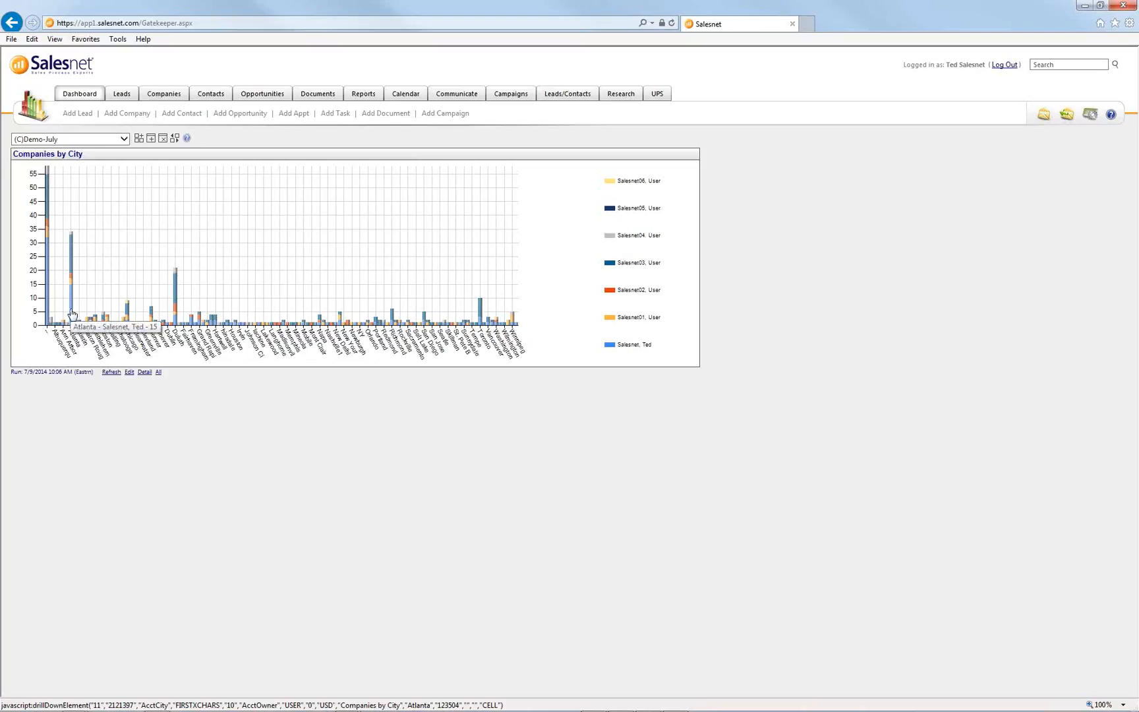
pyautogui.hotkey('alt', 'Tab')
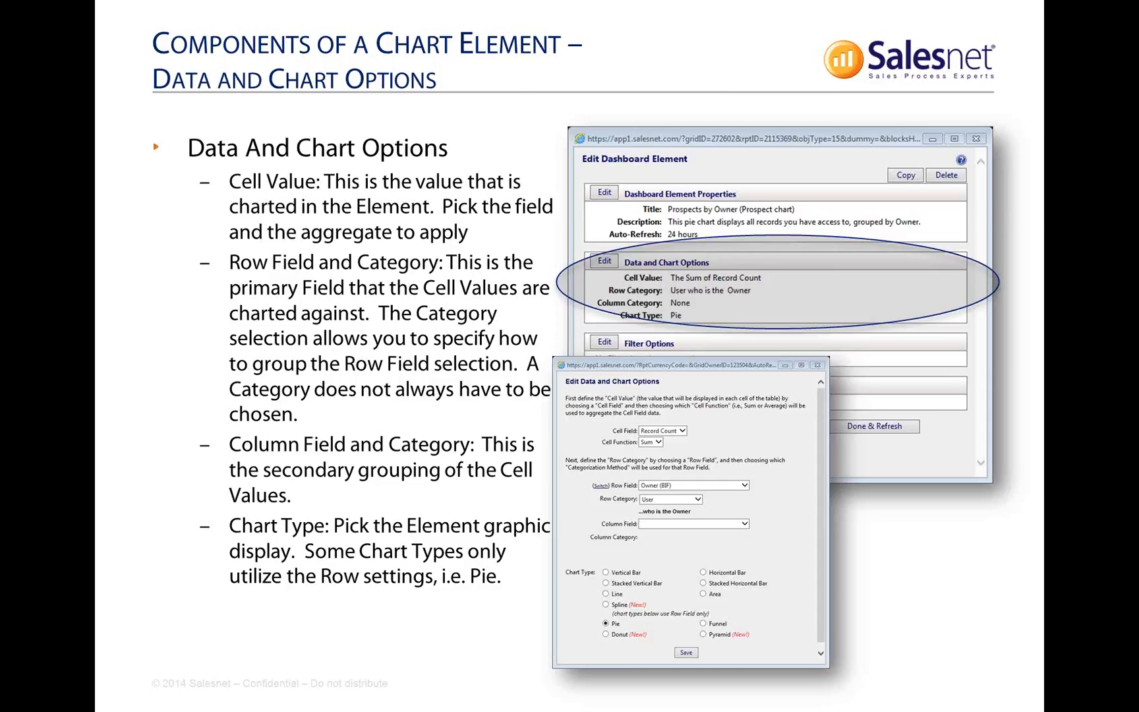
pyautogui.hotkey('alt', 'Tab')
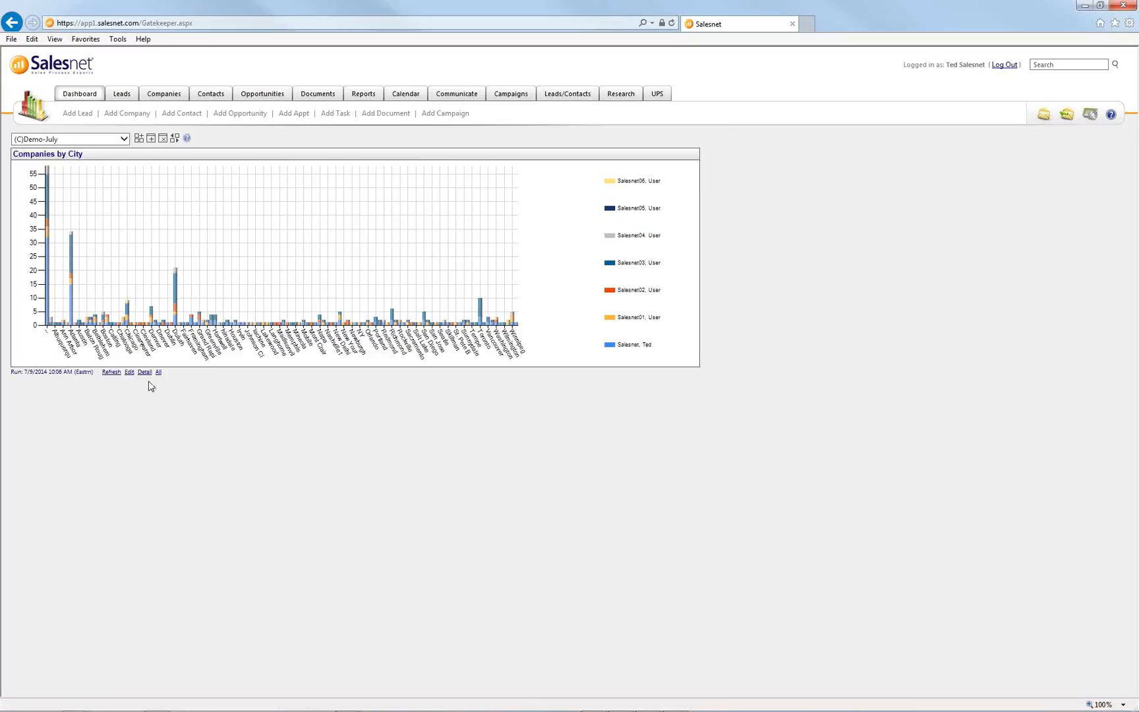
# - Switch the row and column fields to owner and city's first 10 characters, then save and refresh
pyautogui.click(129, 373)
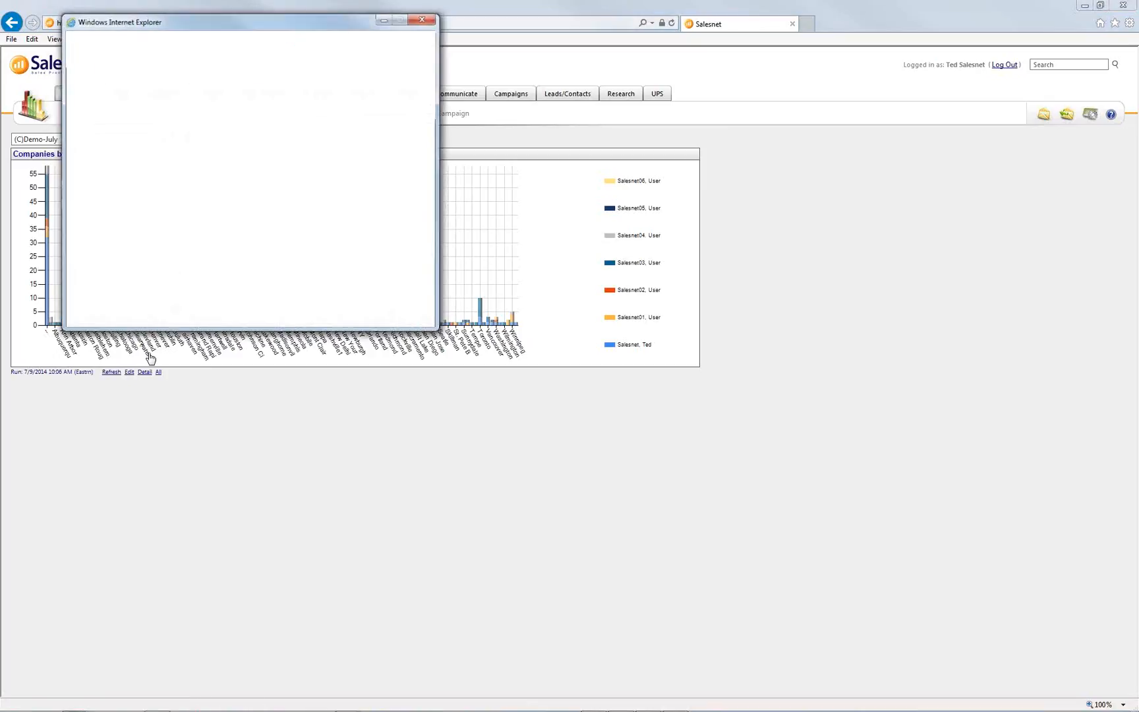
pyautogui.moveTo(305, 27); pyautogui.dragTo(638, 129)
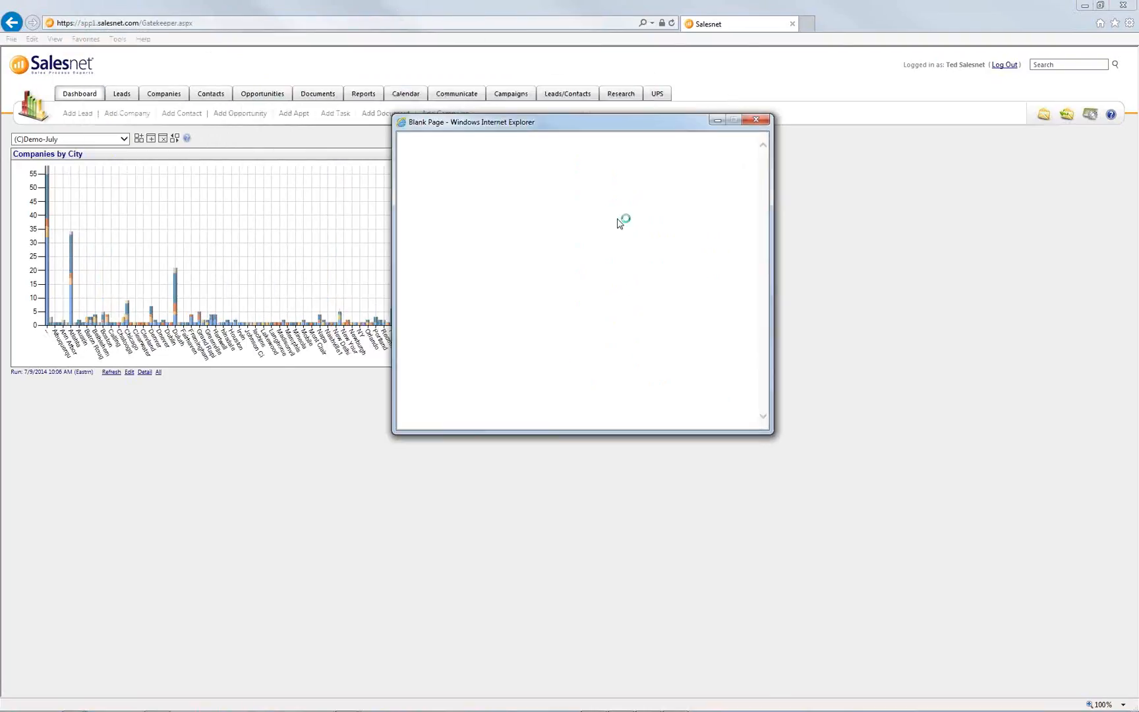
pyautogui.click(429, 240)
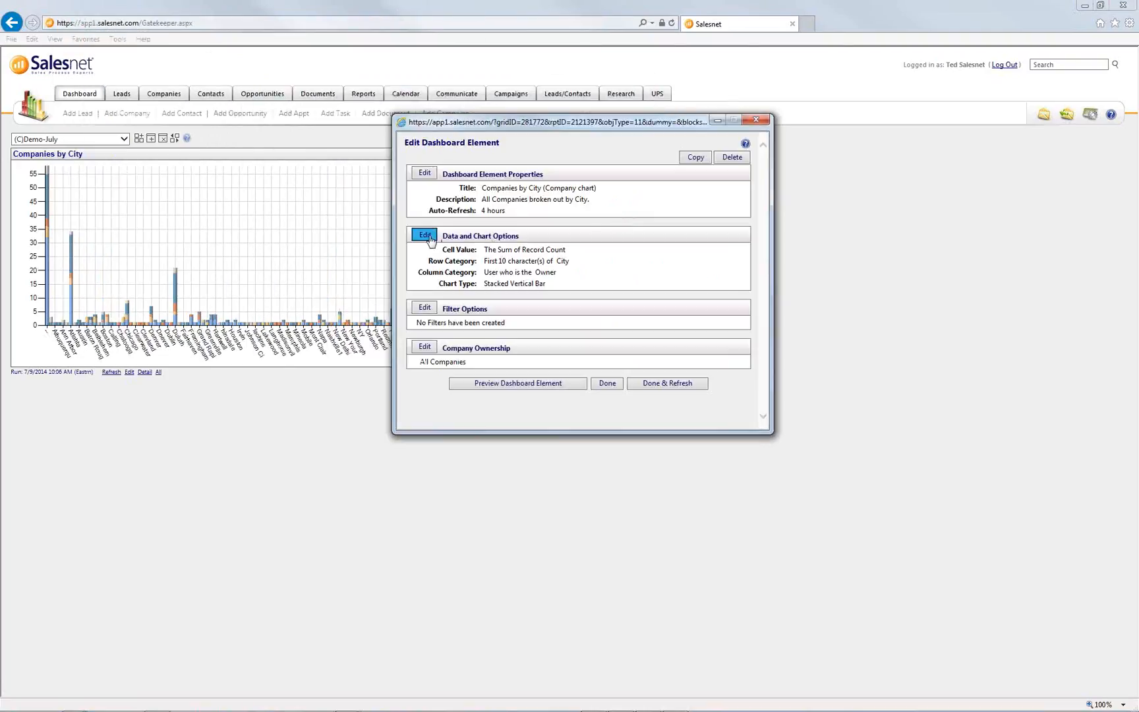
pyautogui.moveTo(251, 20); pyautogui.dragTo(777, 163)
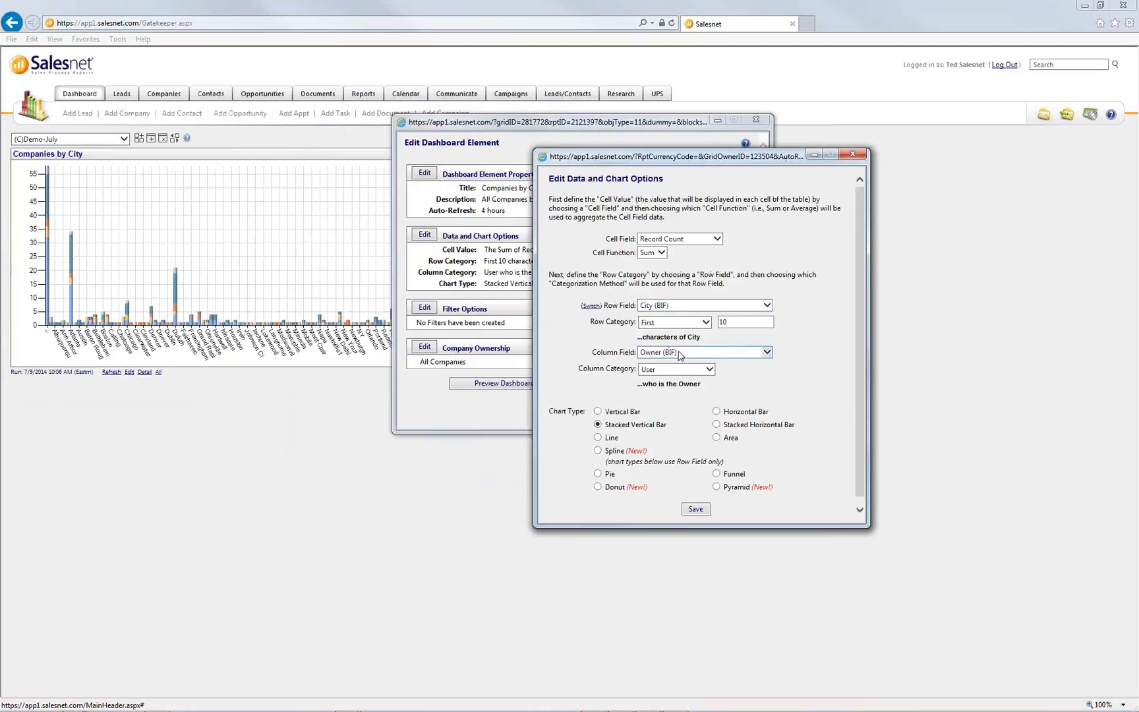
pyautogui.click(591, 306)
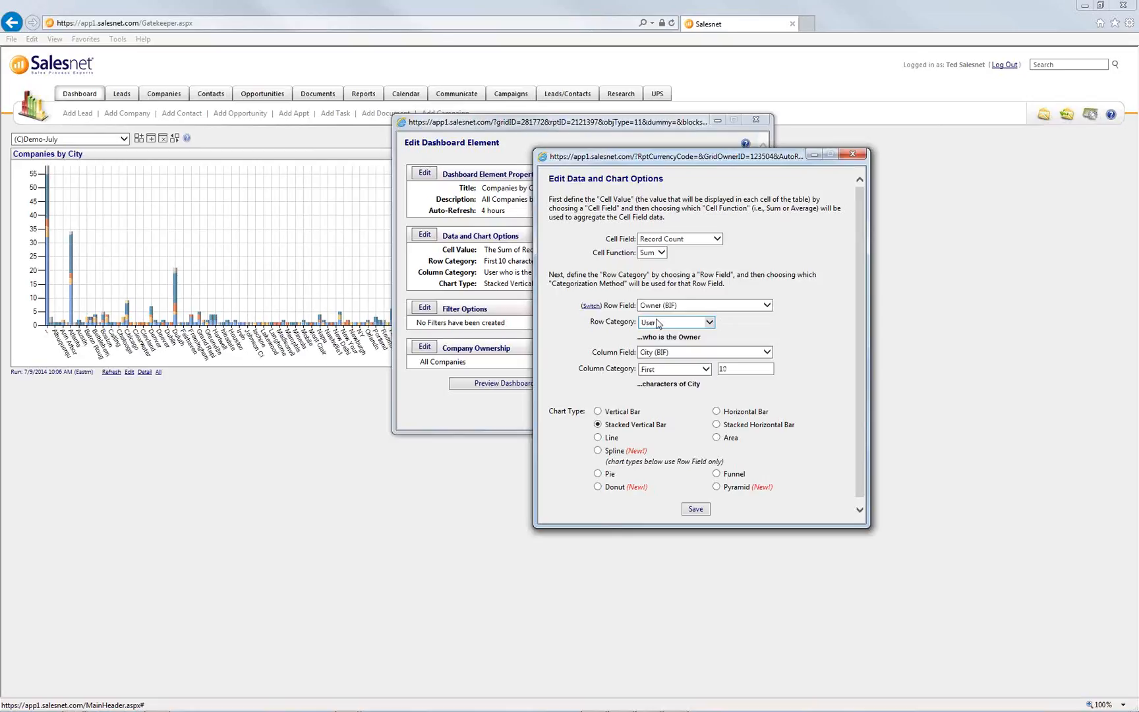
pyautogui.click(695, 510)
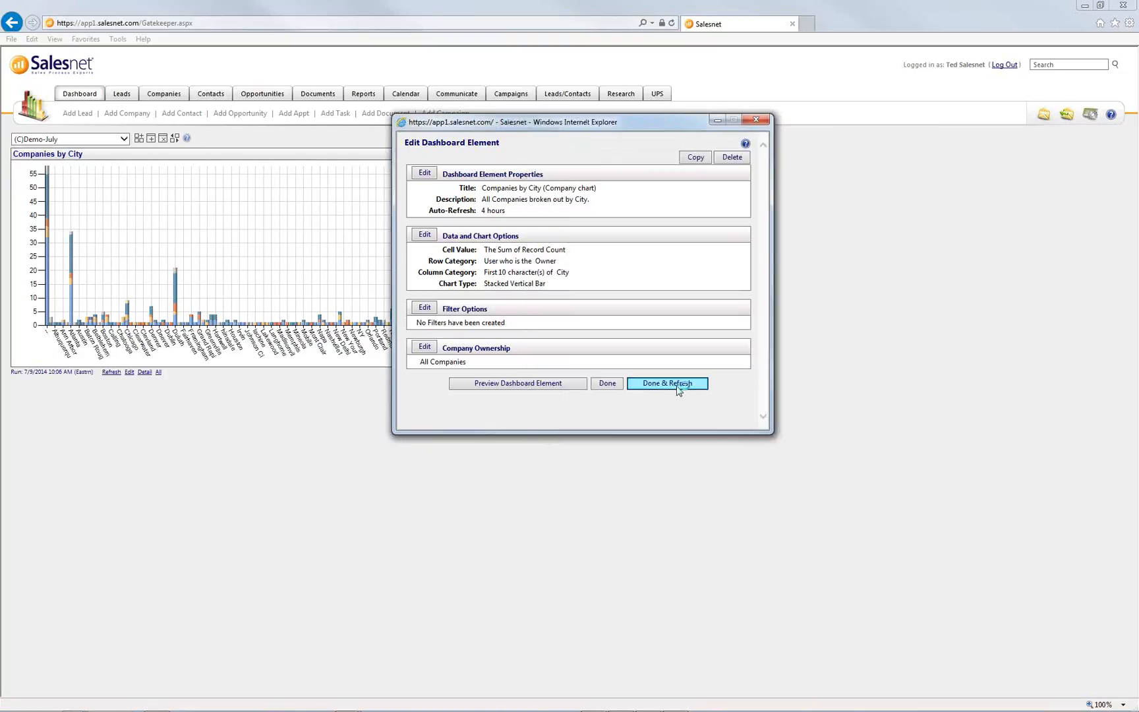
pyautogui.click(679, 388)
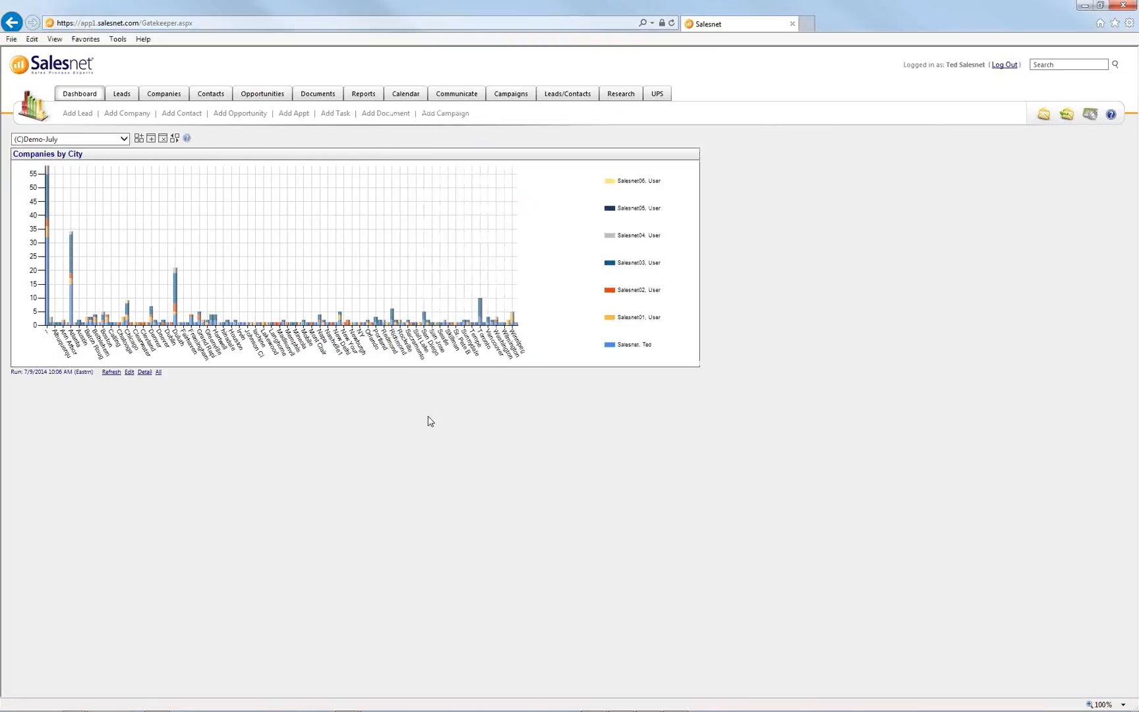
# - Refresh the chart and reload the dashboard to show per-owner bars split by state
pyautogui.click(111, 373)
pyautogui.click(73, 96)
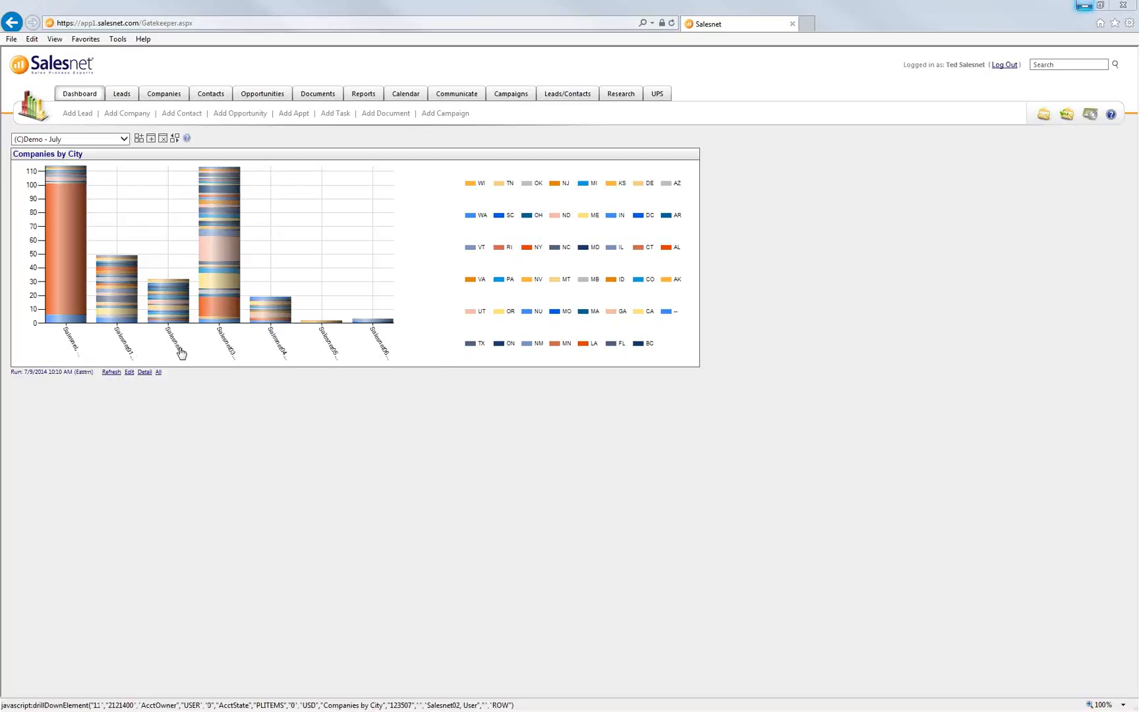
# - Open the chart's settings and review the current row and column category descriptions
pyautogui.click(130, 372)
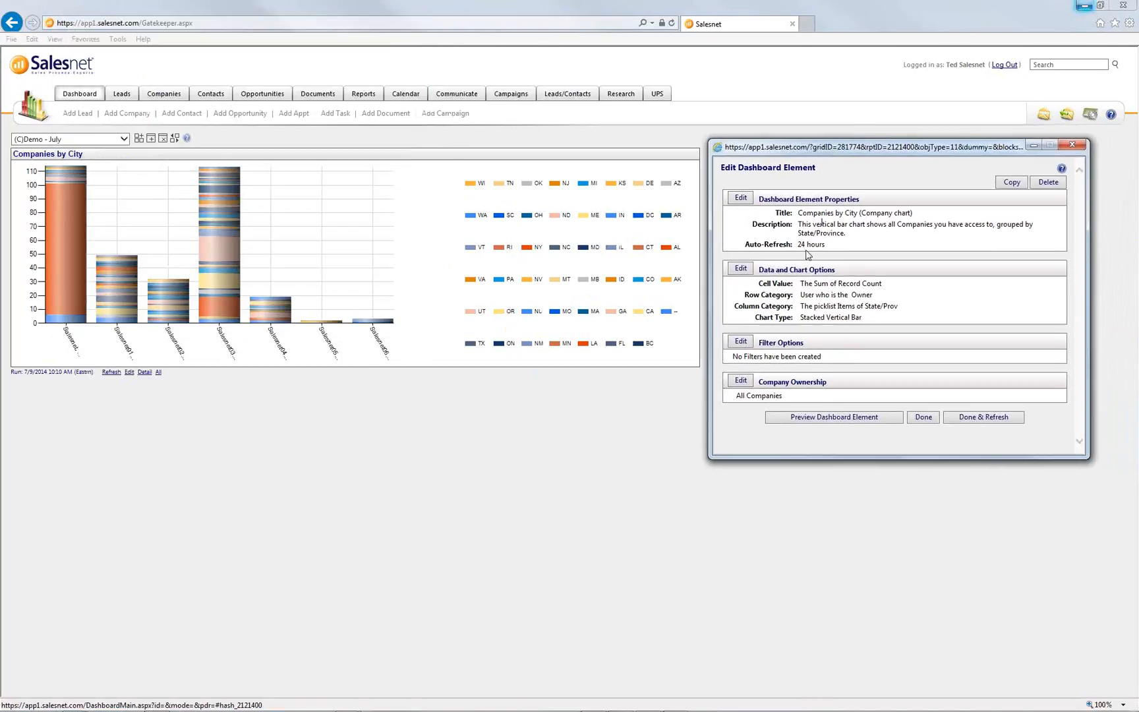
pyautogui.moveTo(745, 298); pyautogui.dragTo(875, 300)
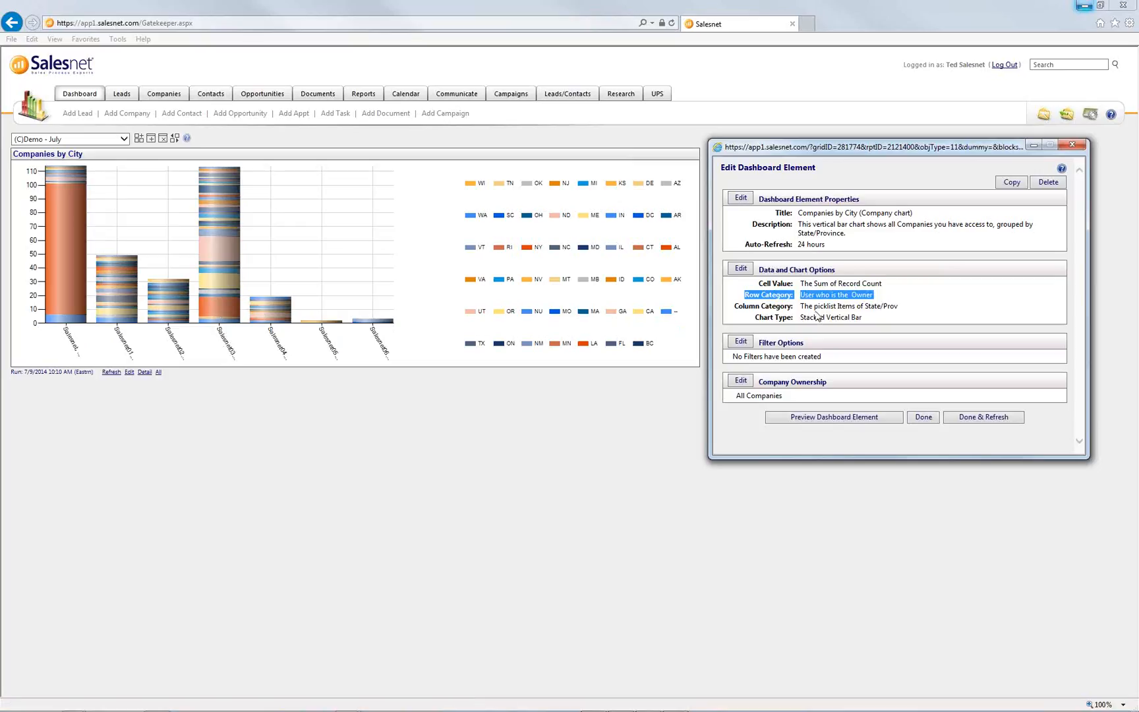
pyautogui.moveTo(800, 306); pyautogui.dragTo(915, 311)
pyautogui.click(915, 311)
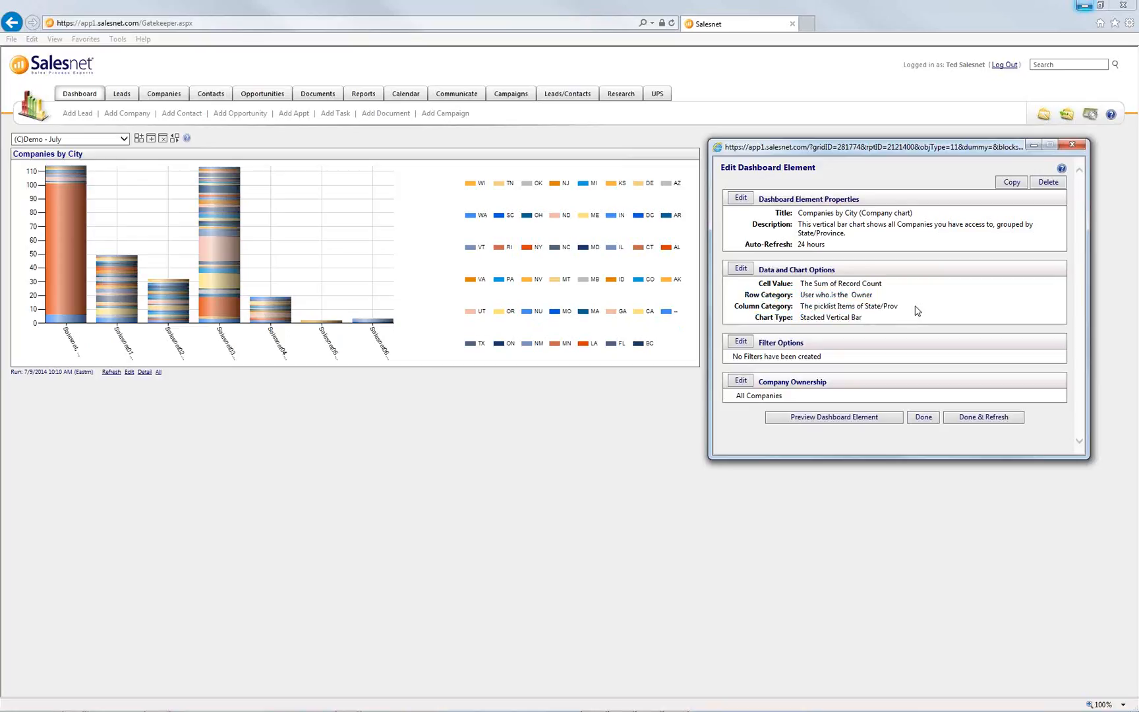
# - Swap the groupings so State/Prov is the row field, then save and refresh the chart
pyautogui.click(740, 269)
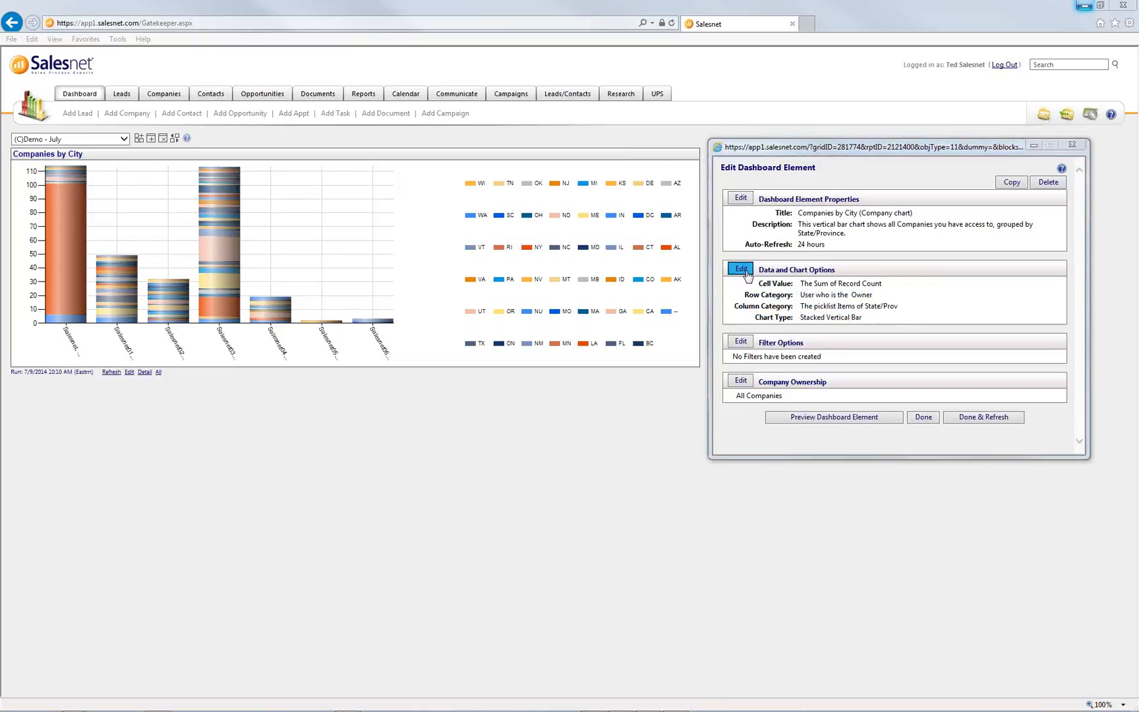
pyautogui.moveTo(223, 23); pyautogui.dragTo(777, 313)
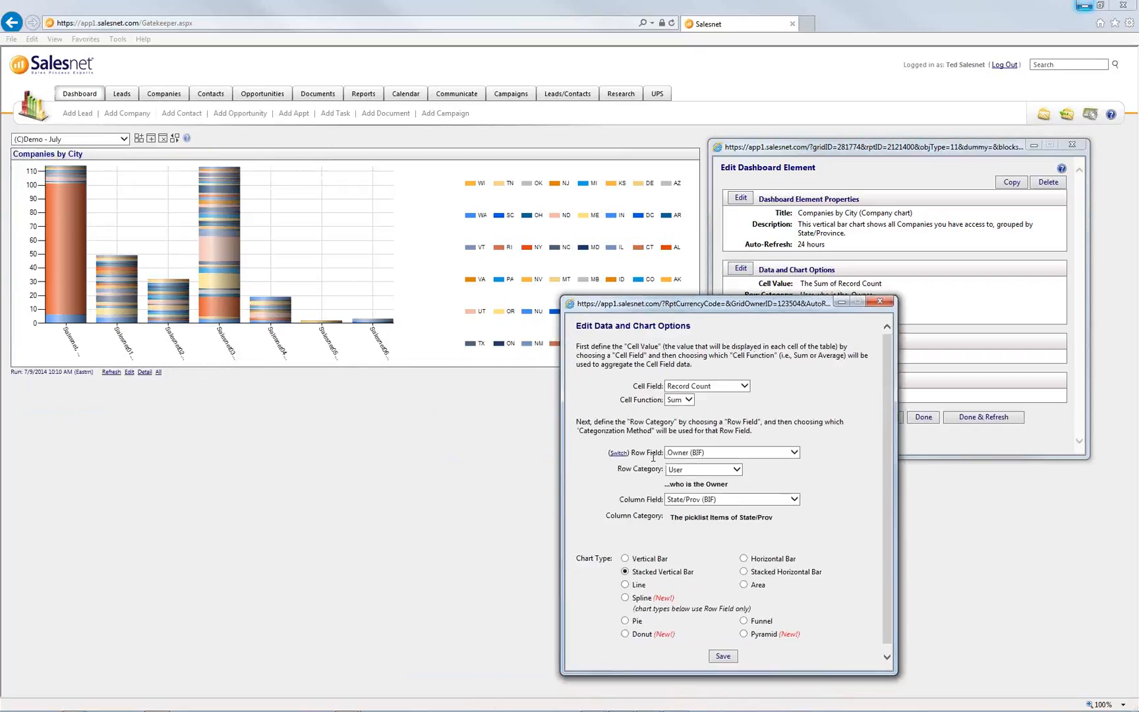
pyautogui.click(618, 454)
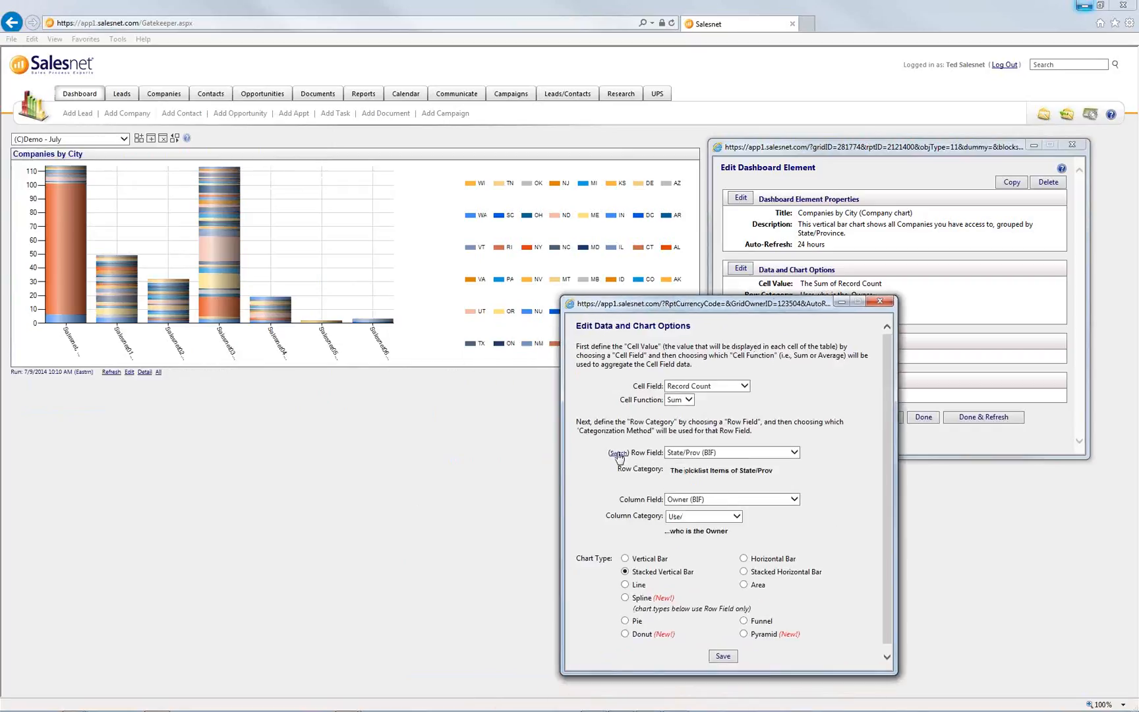
pyautogui.click(721, 657)
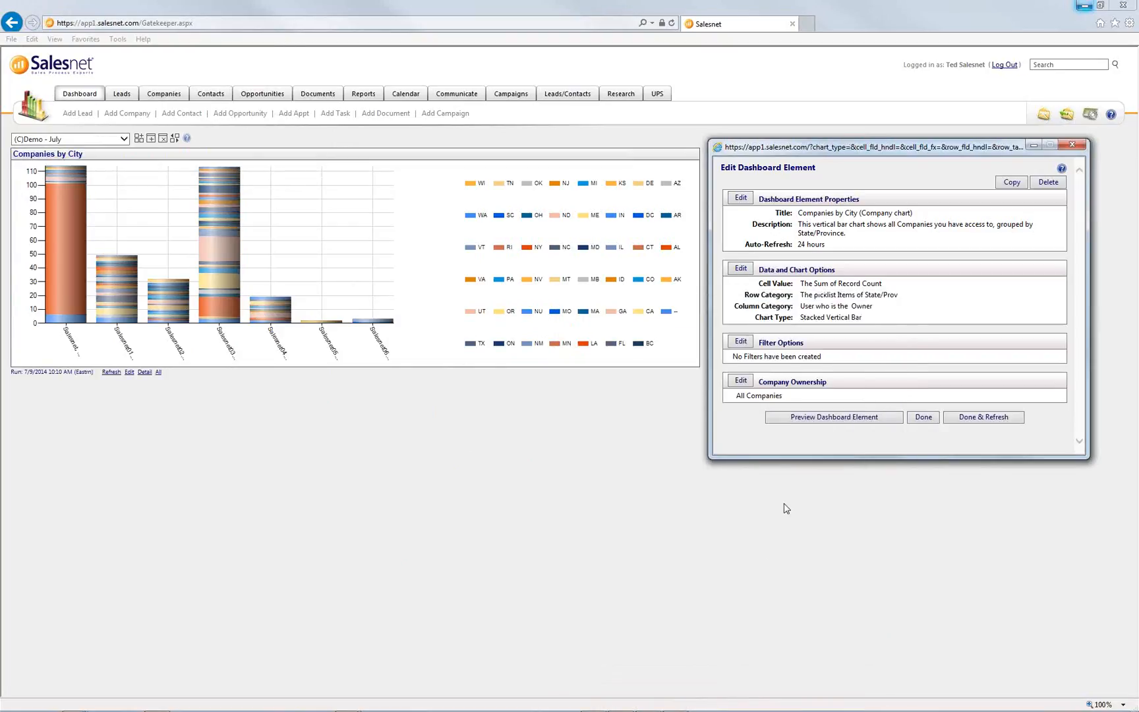
pyautogui.click(990, 419)
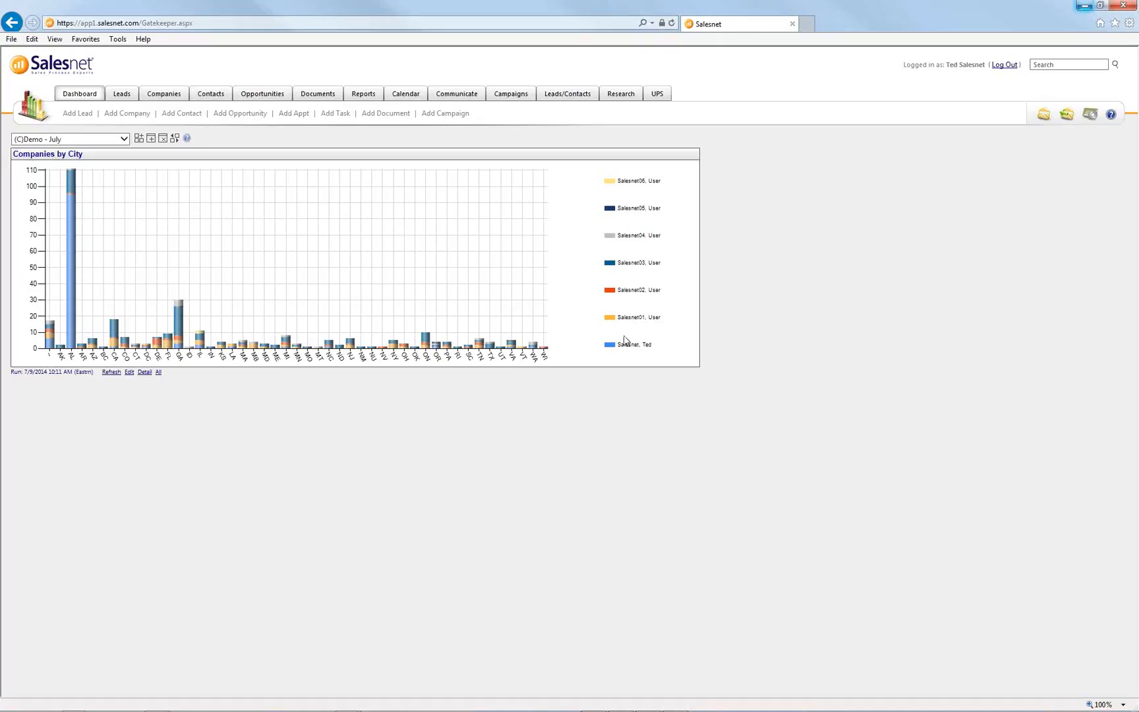
# - Return to the PowerPoint slide show and advance to the Filter Options slide
pyautogui.hotkey('alt', 'Tab')
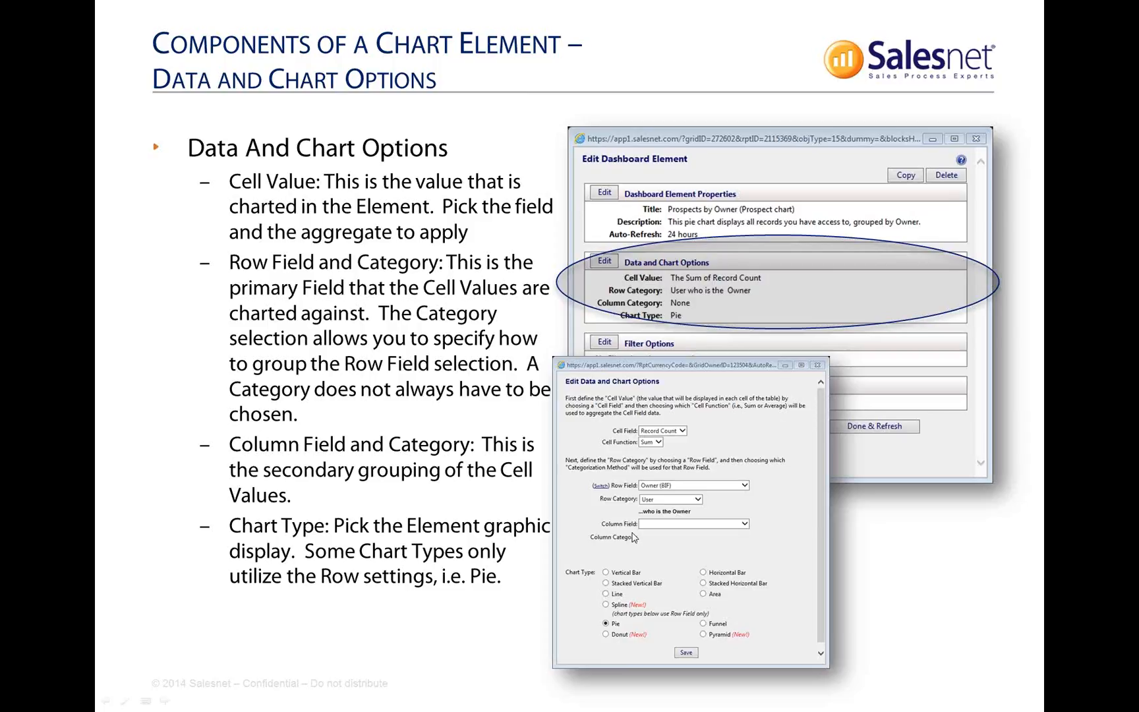
pyautogui.click(632, 532)
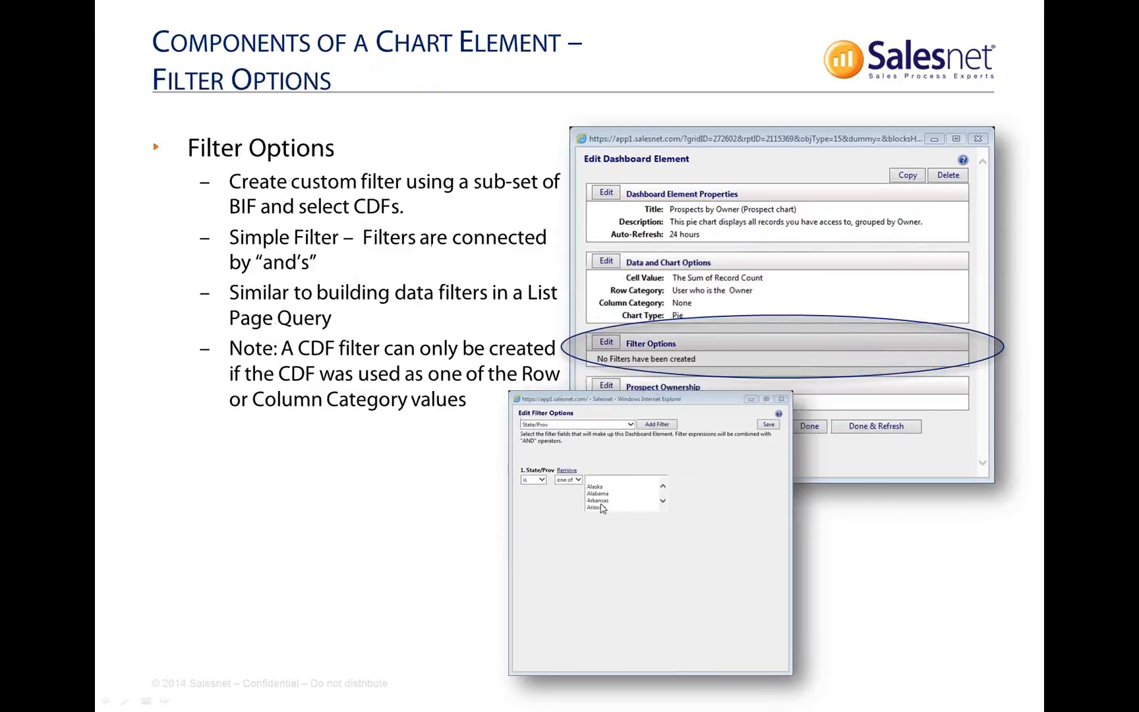
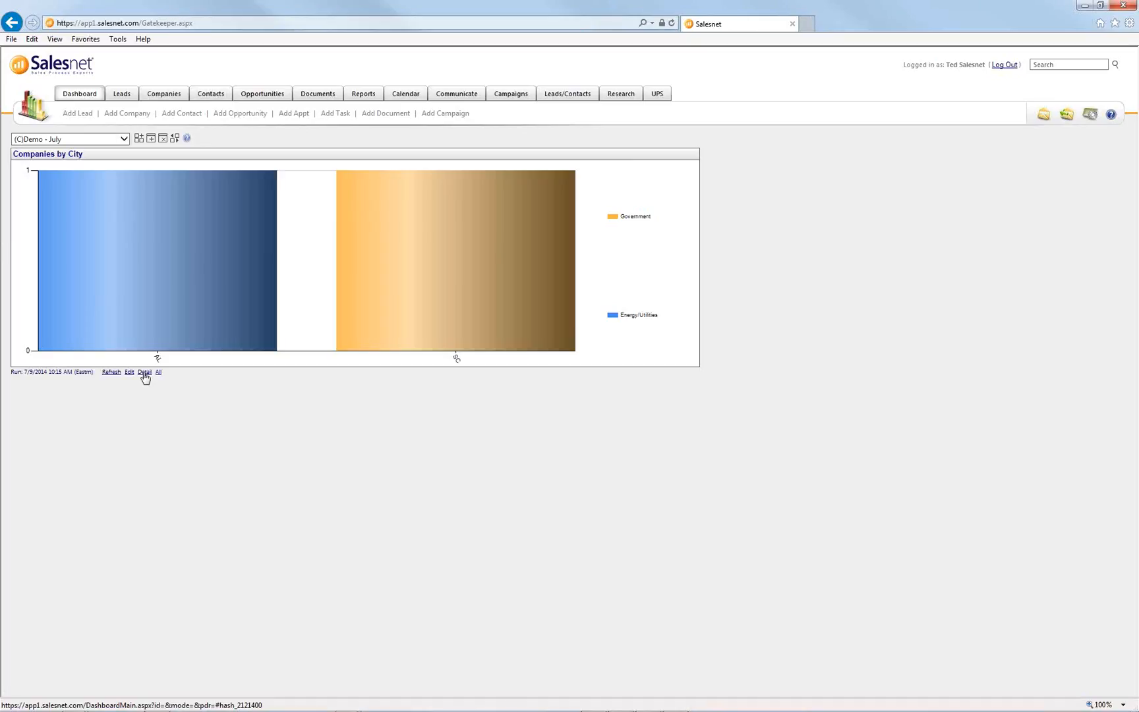
pyautogui.click(145, 373)
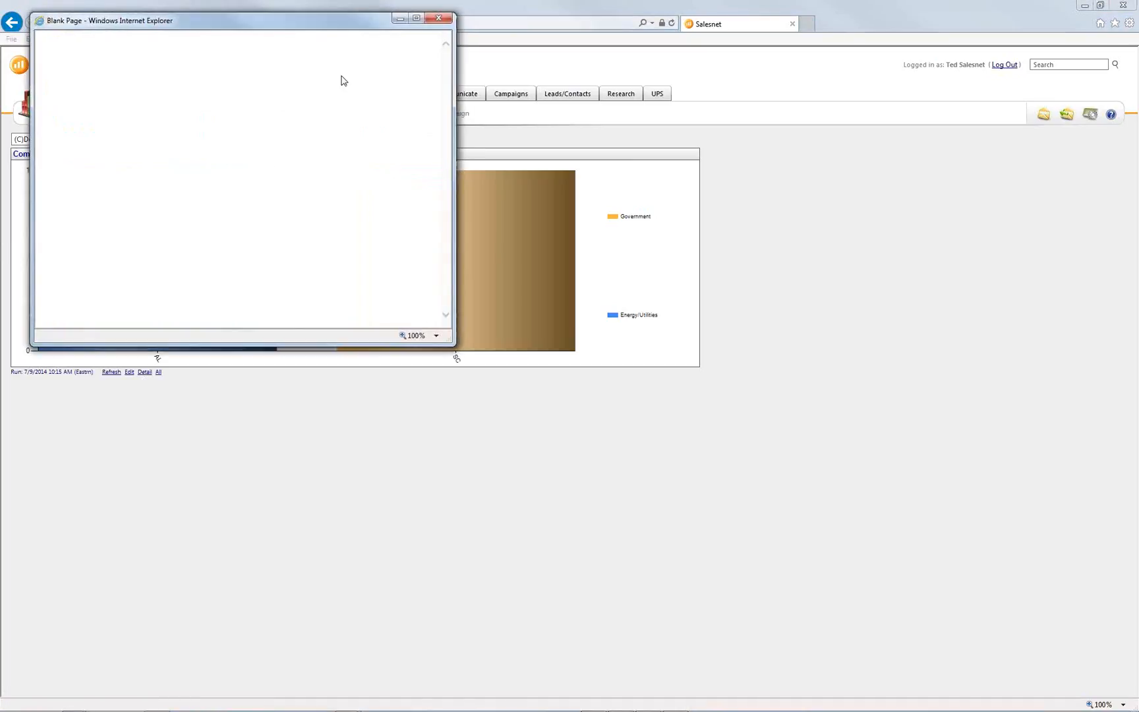
pyautogui.moveTo(544, 410); pyautogui.dragTo(1065, 480)
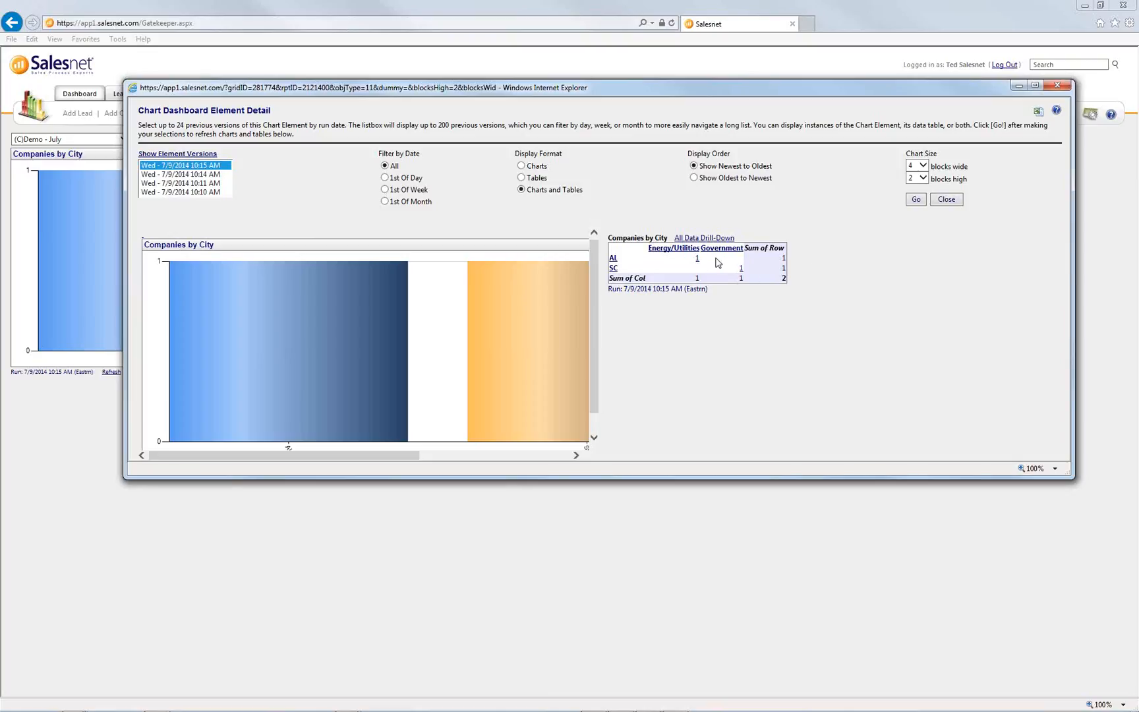
pyautogui.click(1056, 85)
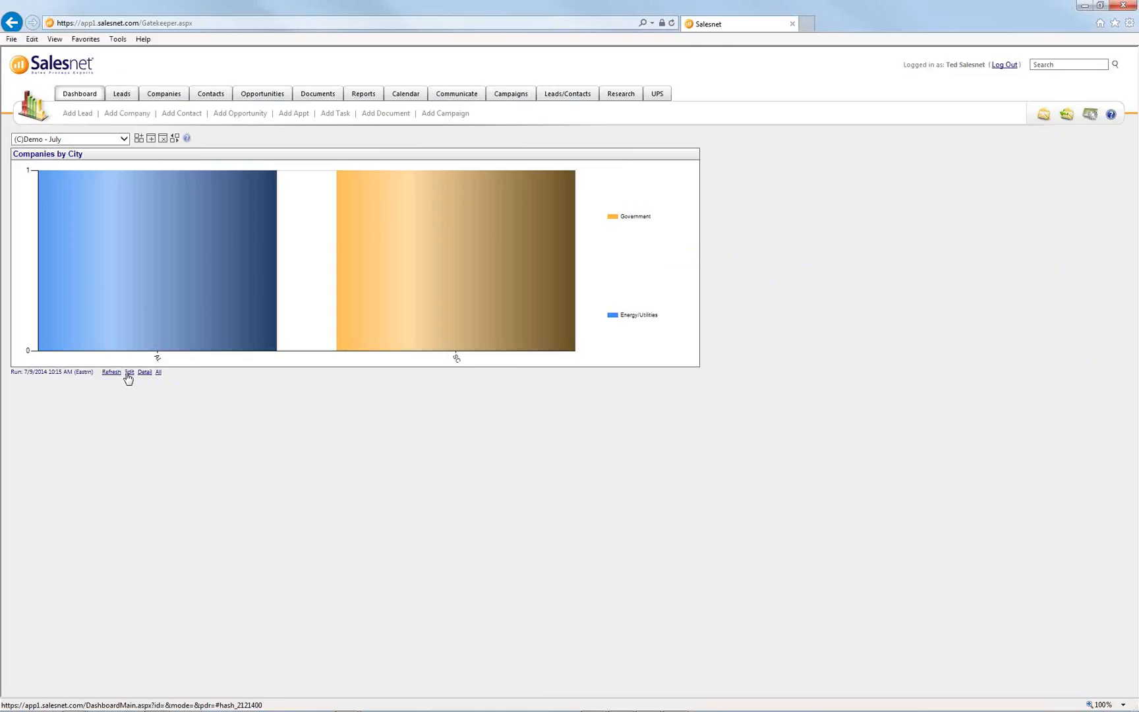
pyautogui.click(128, 373)
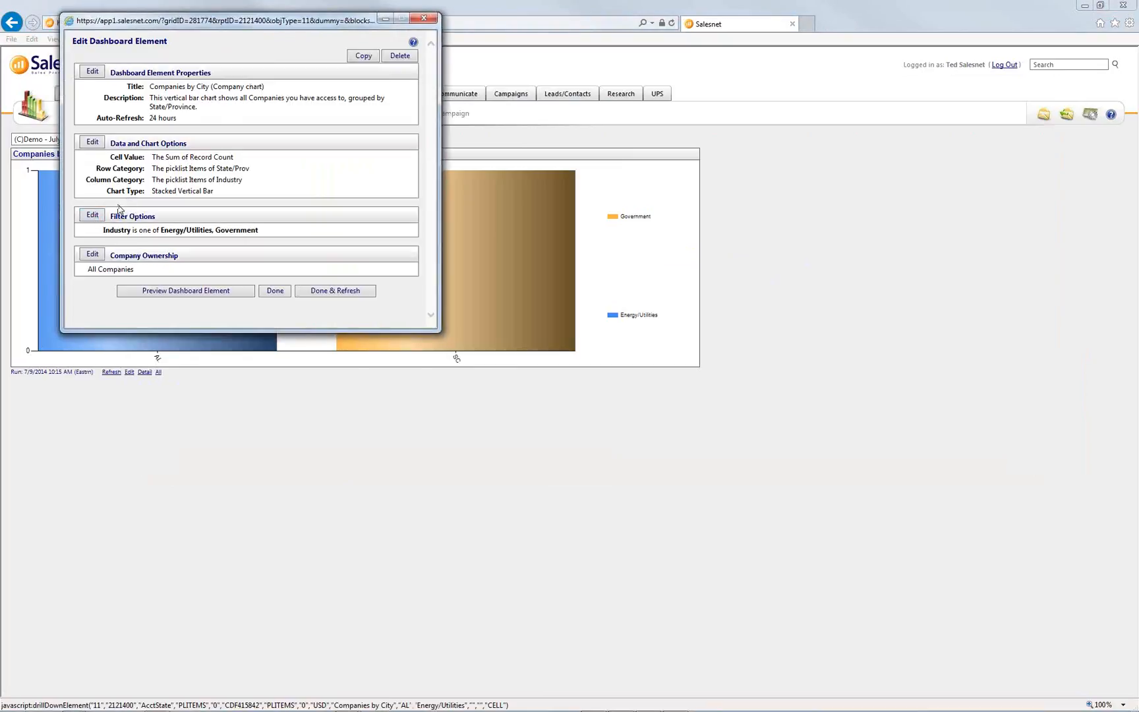
# - Remove the Industry filter from the Companies by City chart, save, and refresh the chart
pyautogui.click(92, 215)
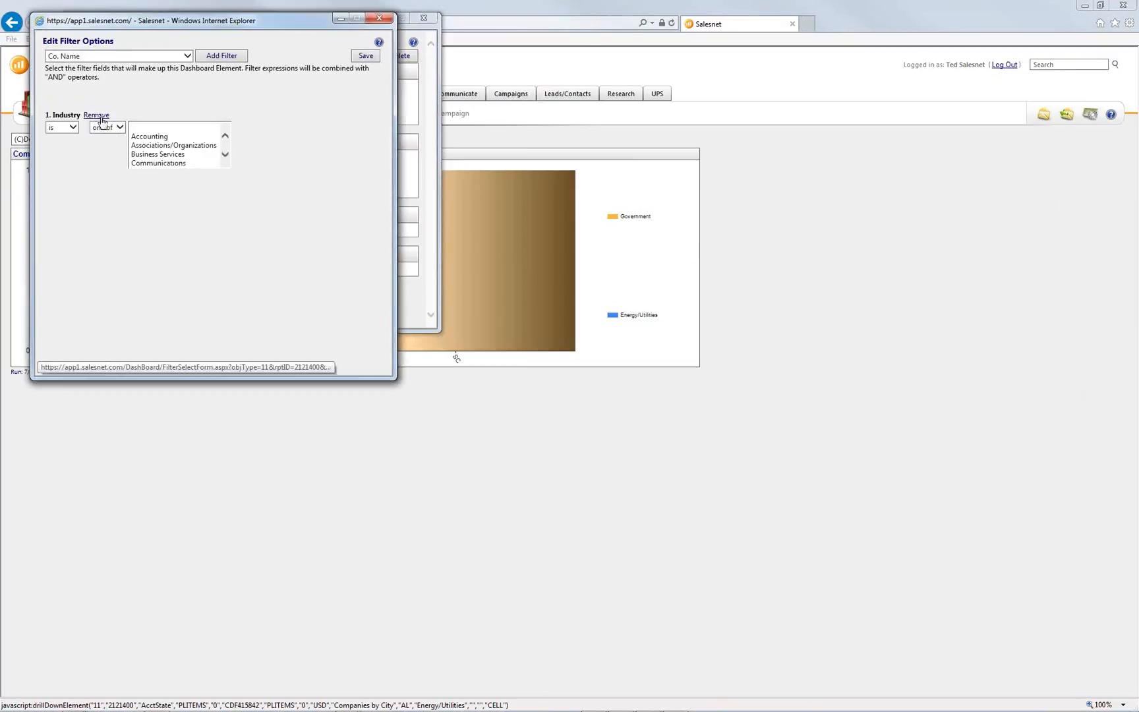
pyautogui.click(99, 116)
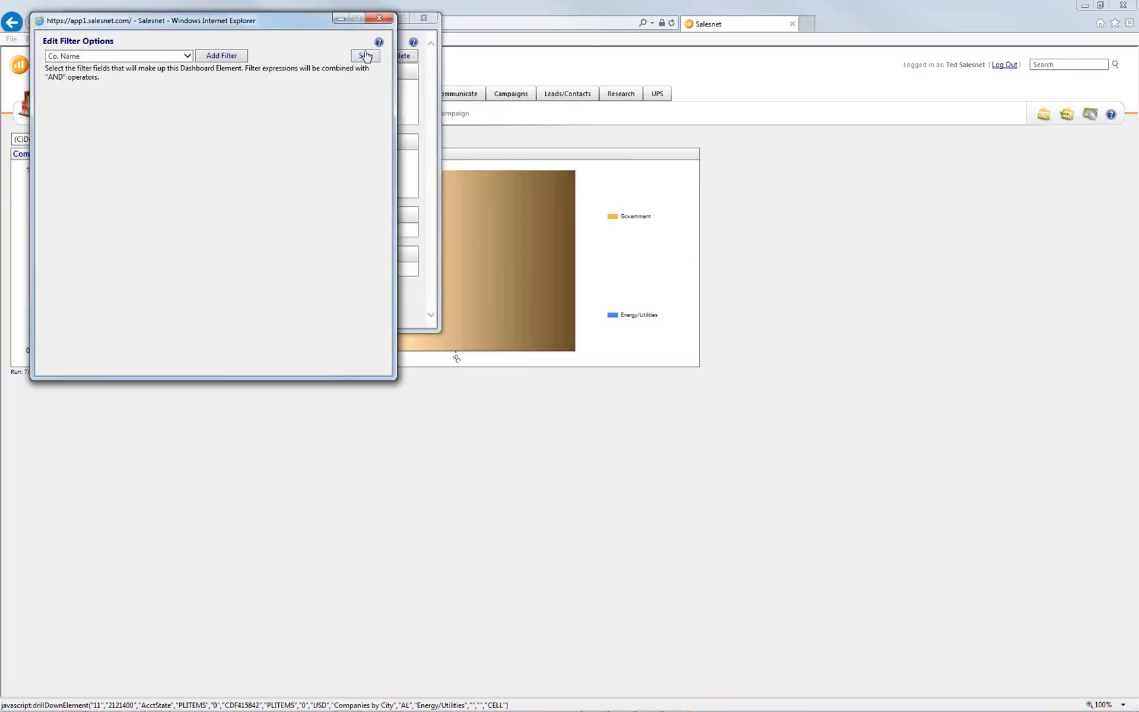
pyautogui.click(363, 59)
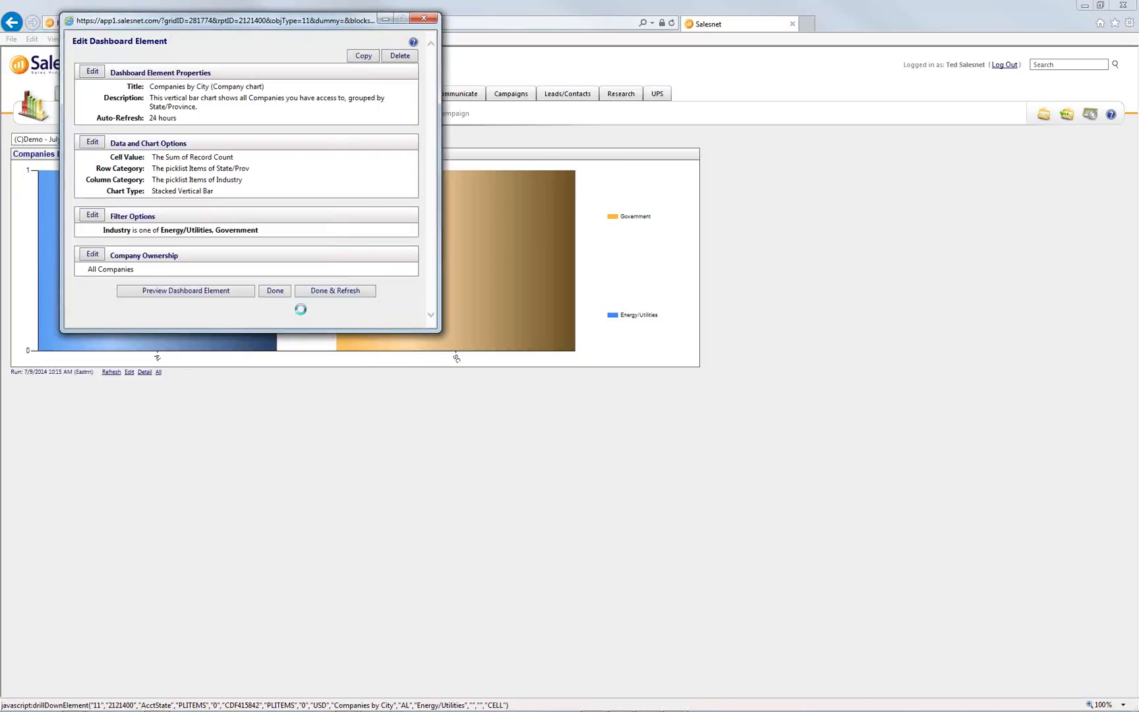
pyautogui.click(317, 295)
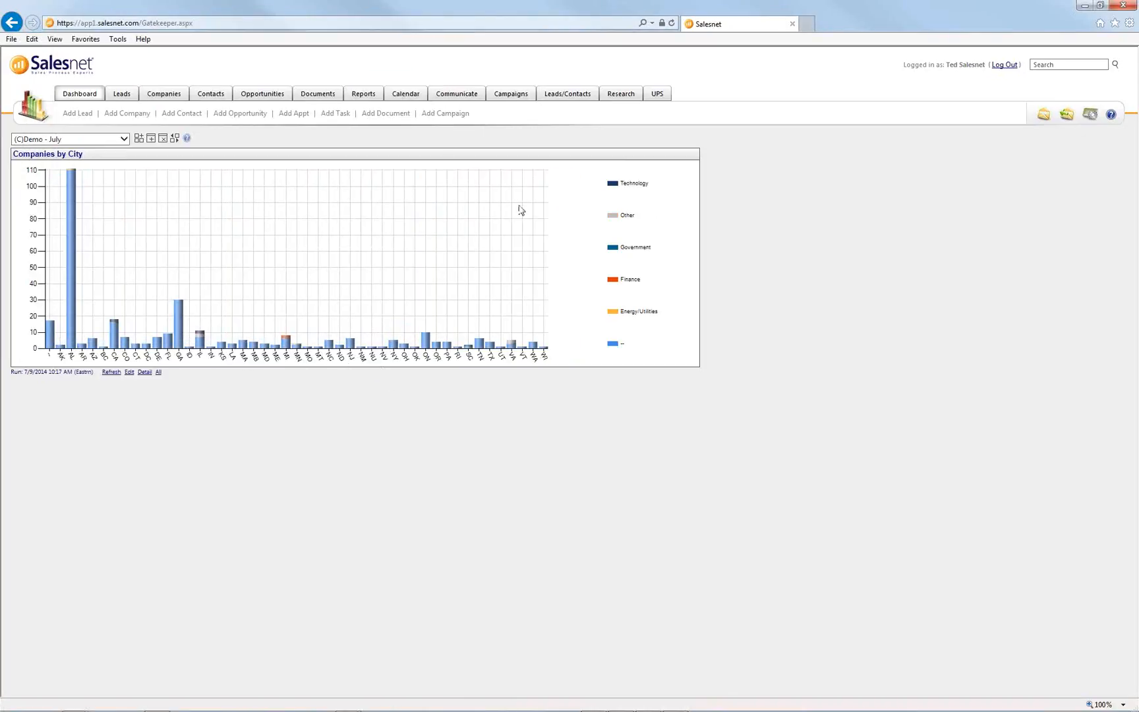
pyautogui.click(146, 373)
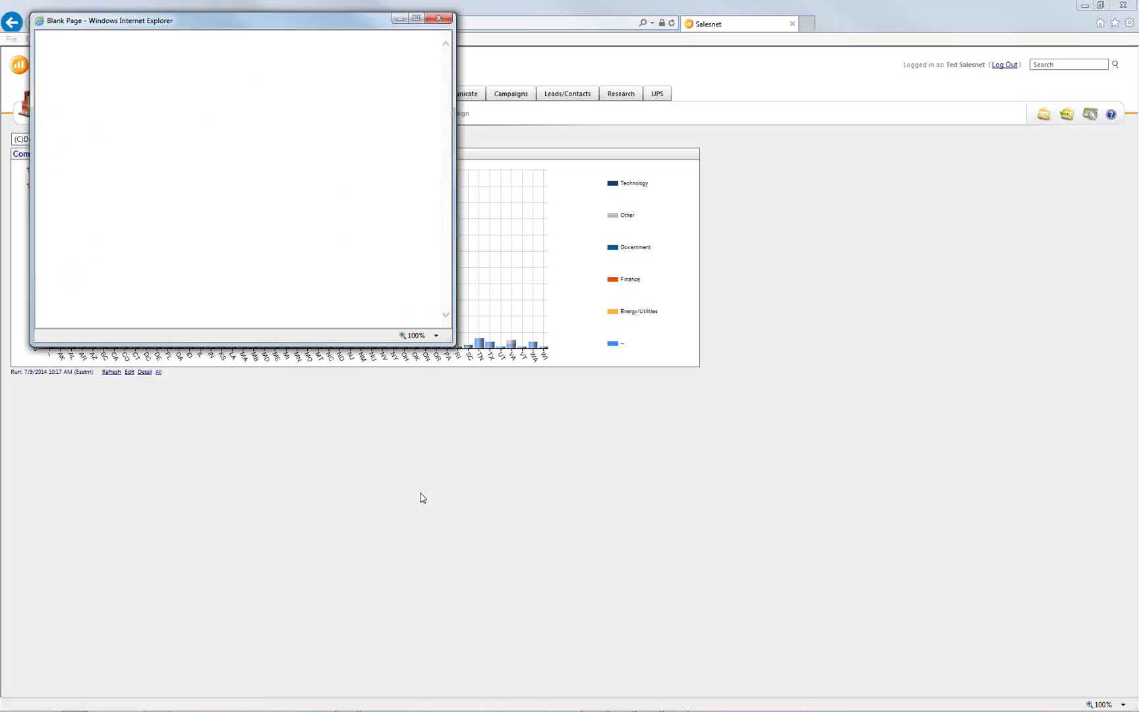
pyautogui.moveTo(453, 345); pyautogui.dragTo(846, 659)
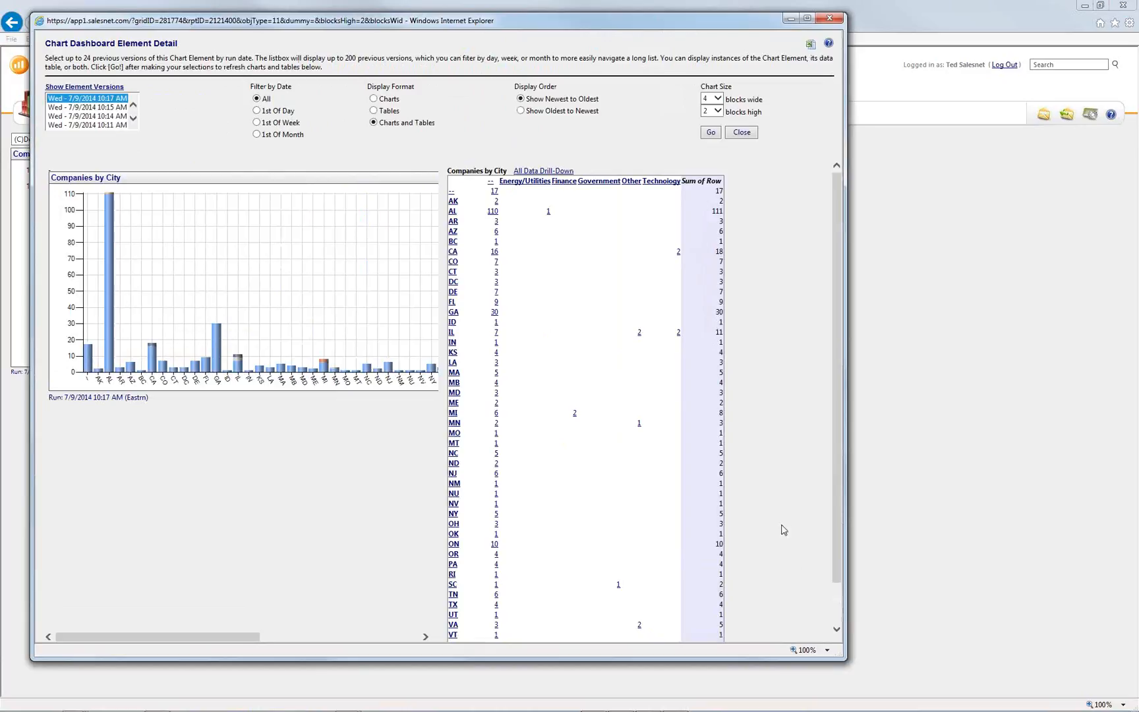
pyautogui.scroll(-2, 784, 523)
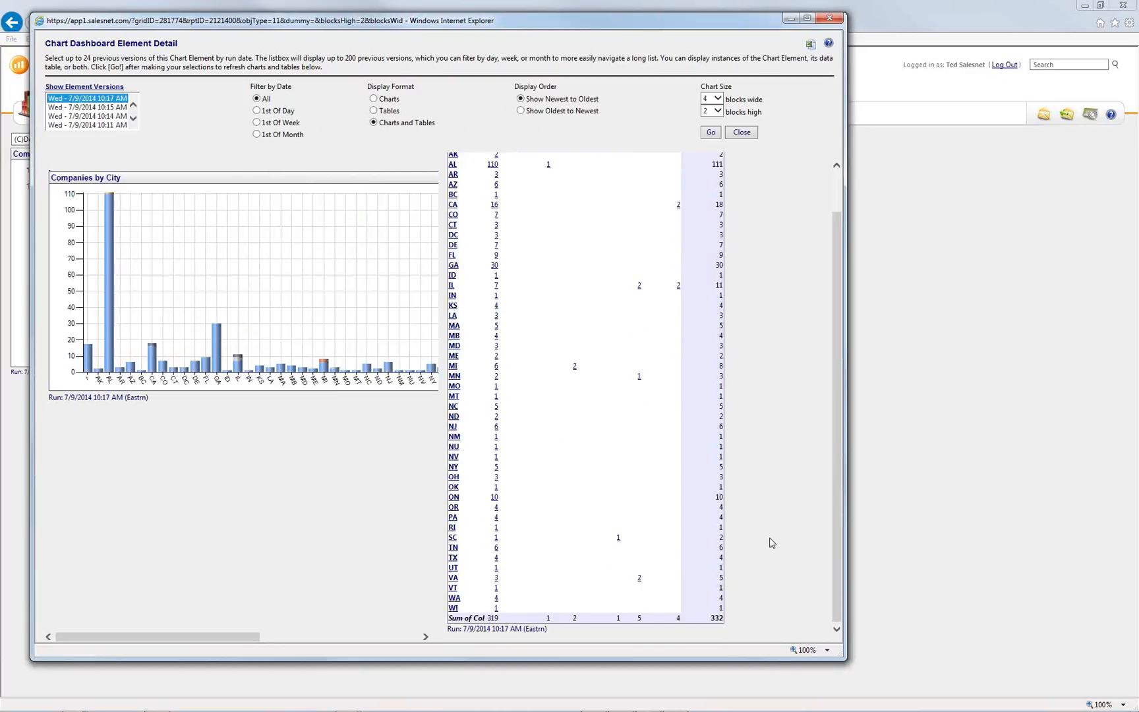
pyautogui.scroll(2, 771, 541)
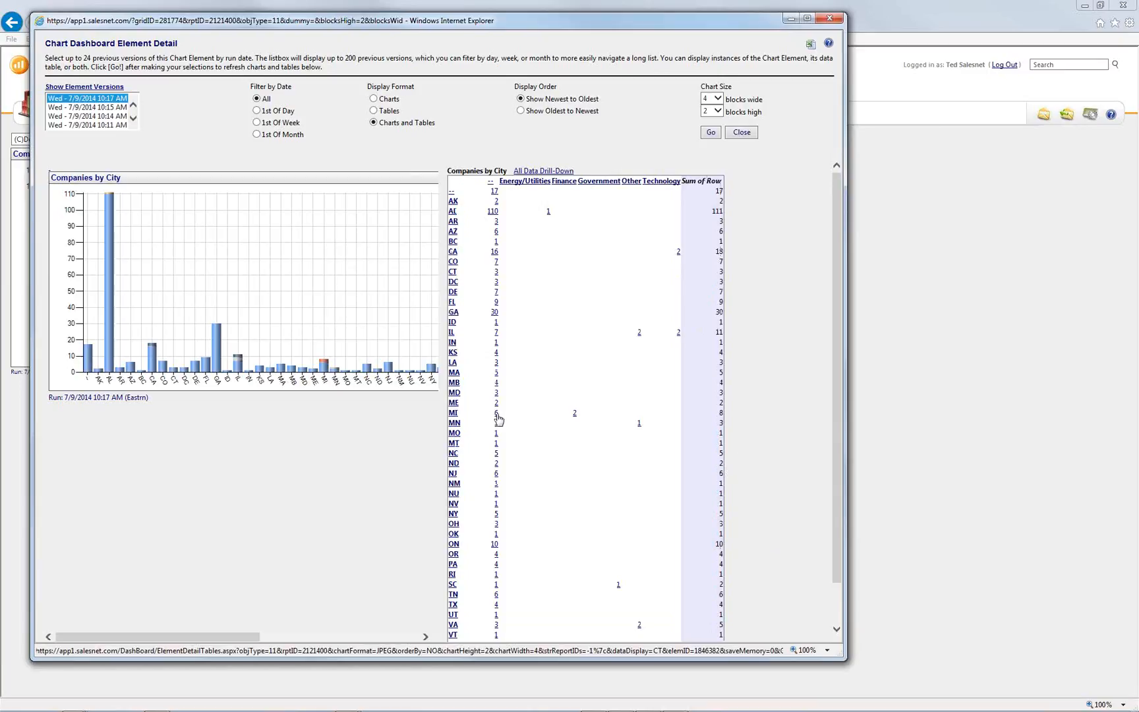
pyautogui.click(575, 416)
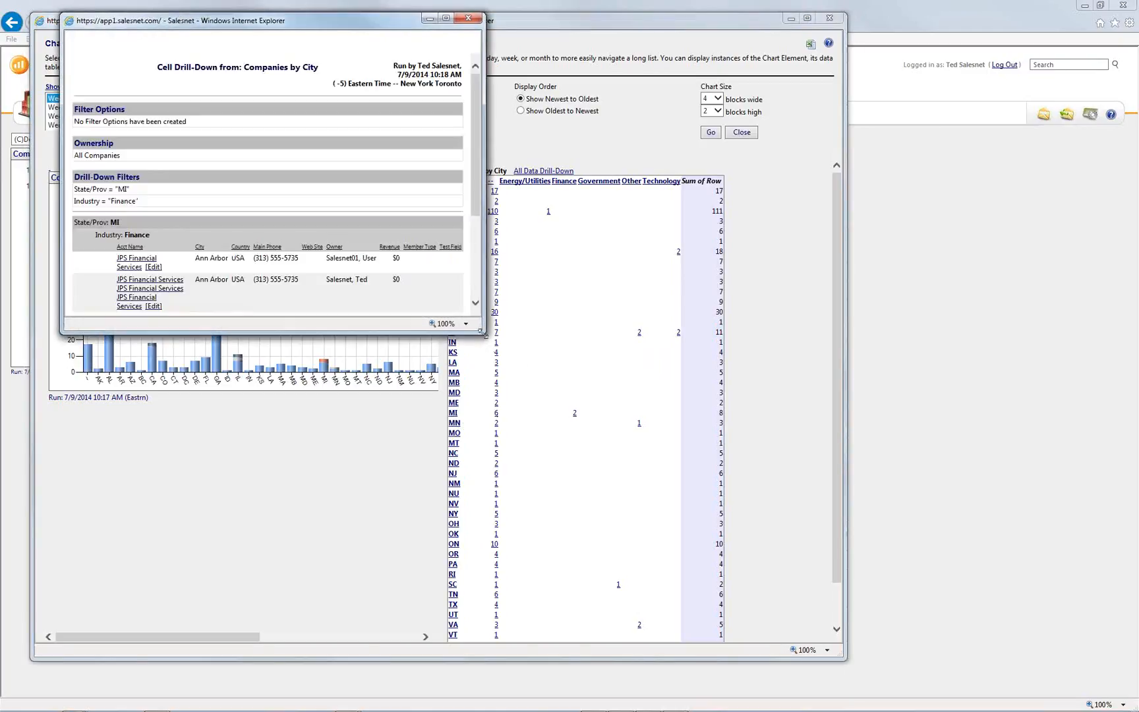
pyautogui.moveTo(521, 361); pyautogui.dragTo(768, 476)
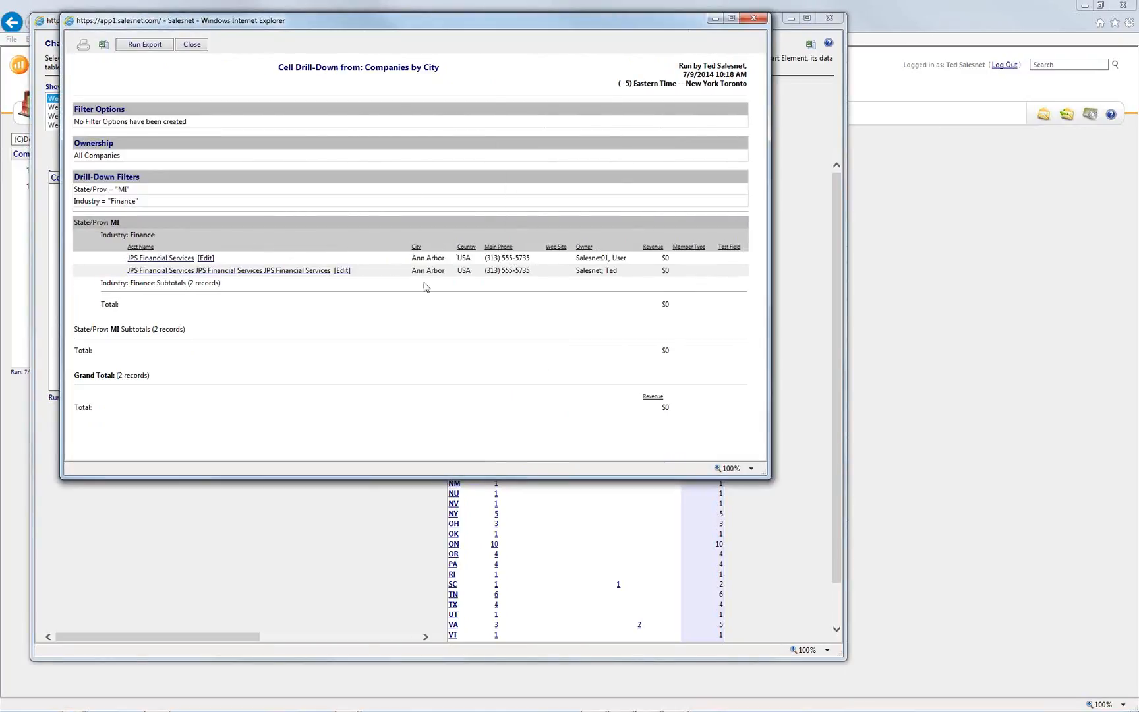
pyautogui.click(753, 18)
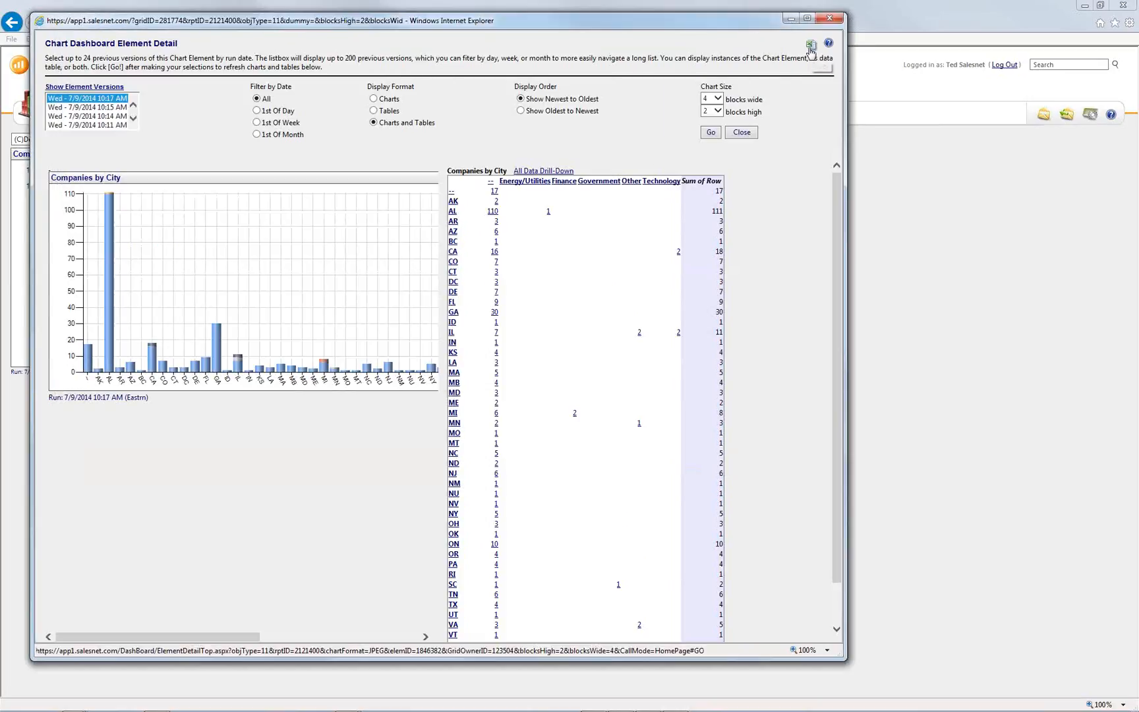
pyautogui.click(829, 18)
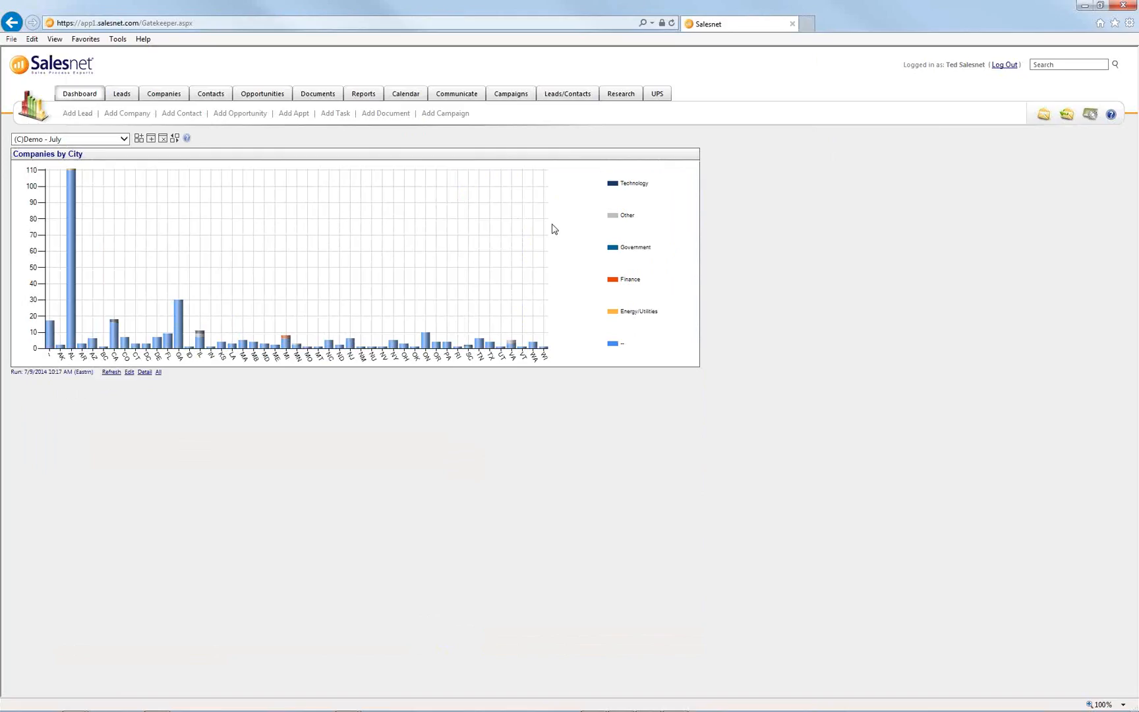
pyautogui.click(158, 373)
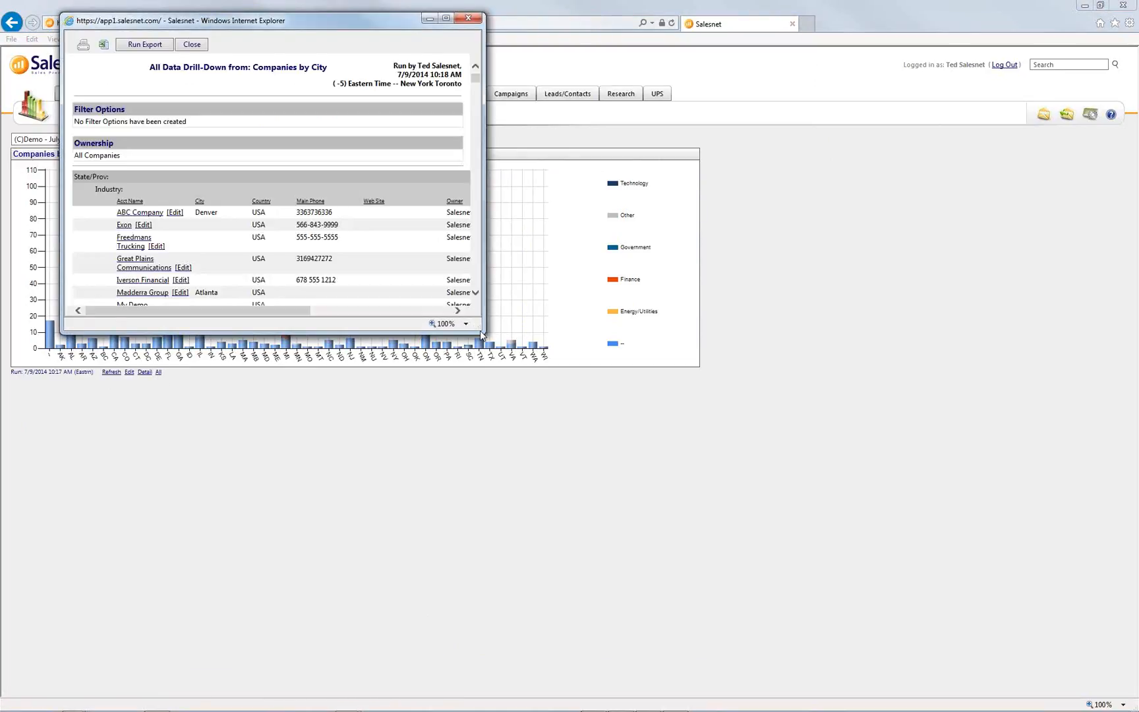
pyautogui.moveTo(480, 330); pyautogui.dragTo(940, 647)
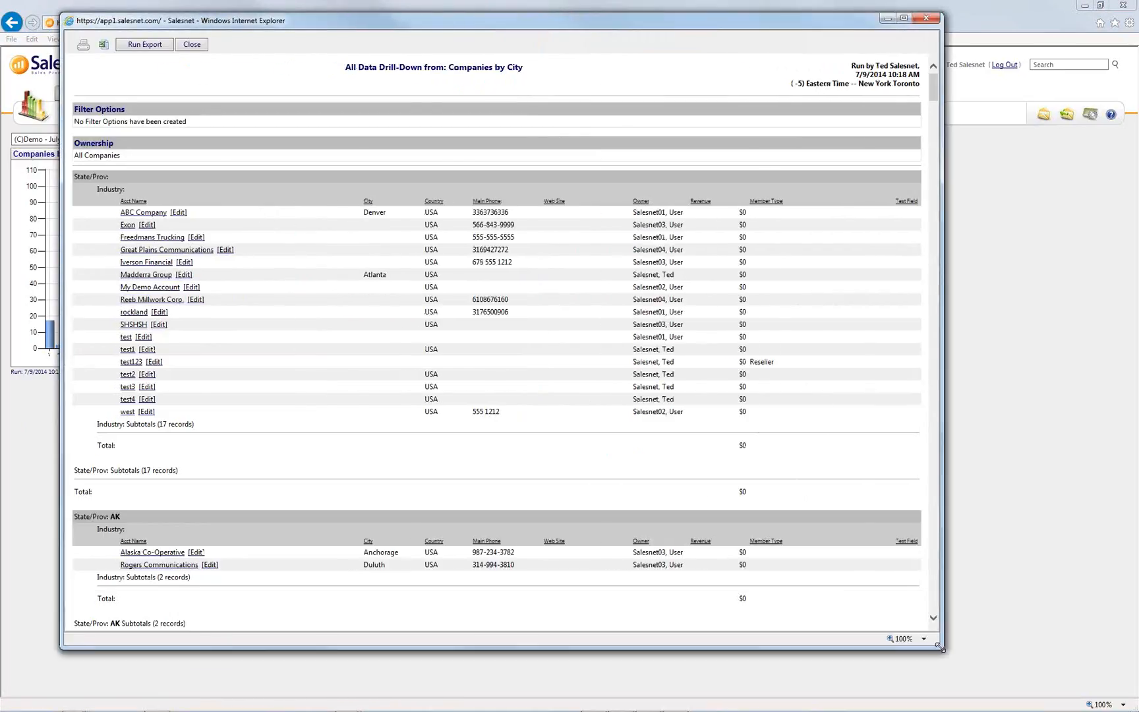
pyautogui.doubleClick(126, 192)
pyautogui.scroll(-4, 179, 429)
pyautogui.moveTo(123, 257); pyautogui.dragTo(93, 257)
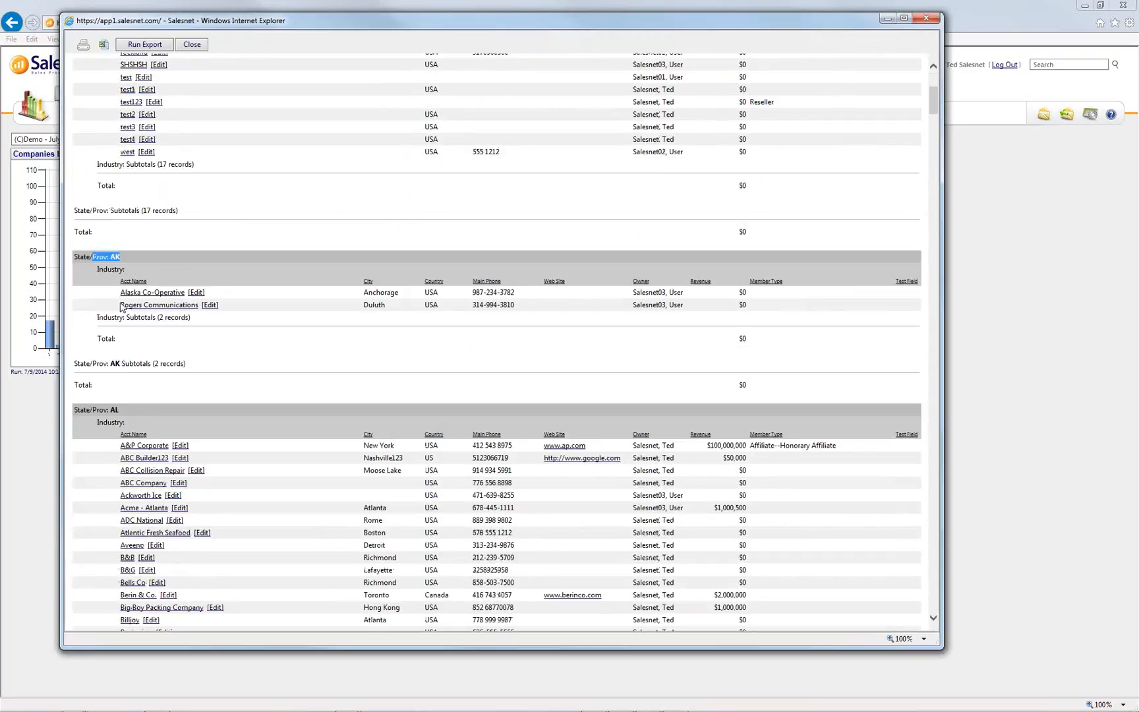
pyautogui.click(124, 257)
pyautogui.scroll(-1, 90, 281)
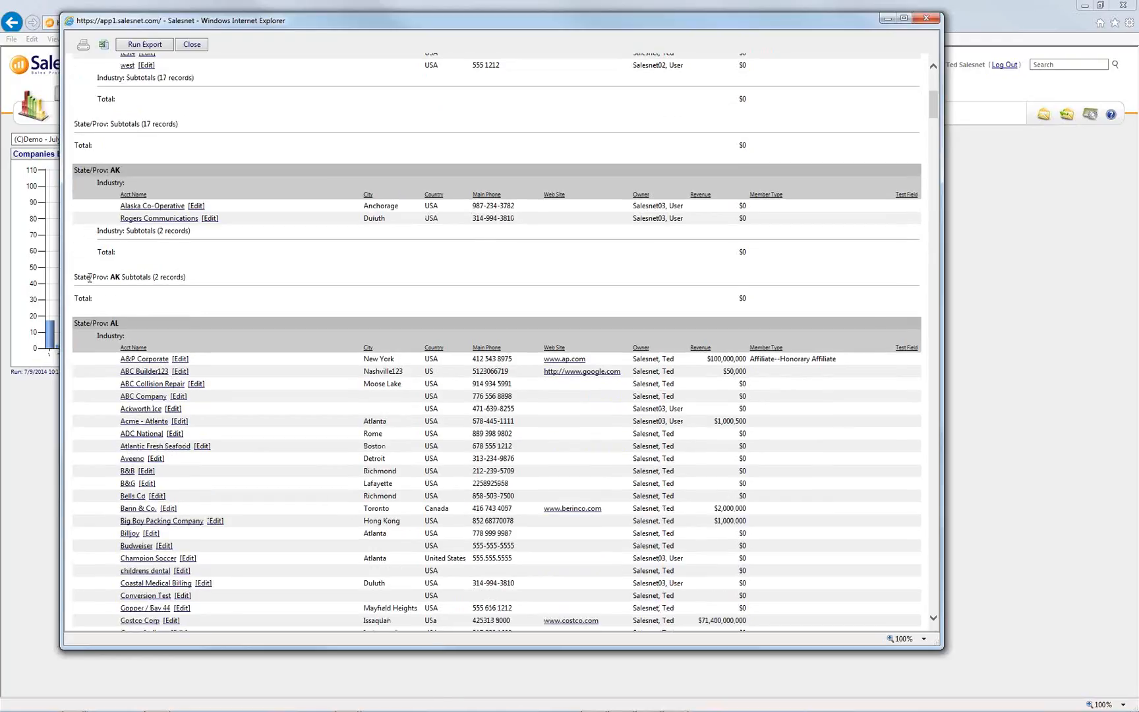
pyautogui.scroll(-4, 90, 279)
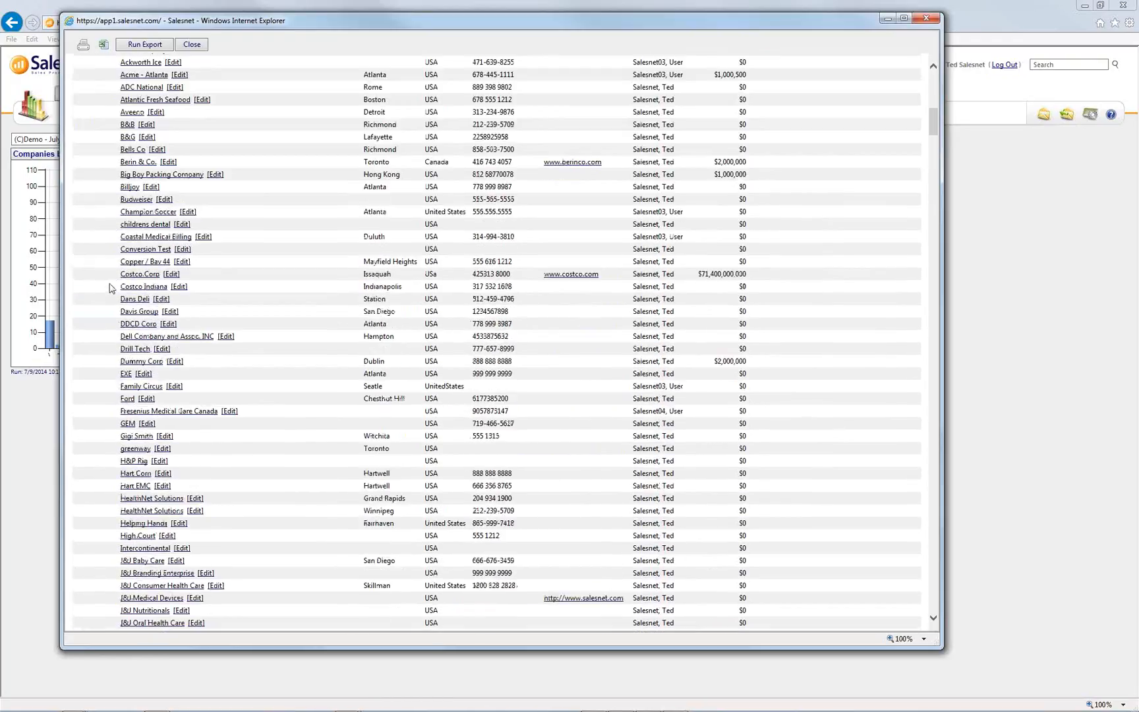
pyautogui.scroll(-6, 111, 288)
pyautogui.scroll(11, 343, 280)
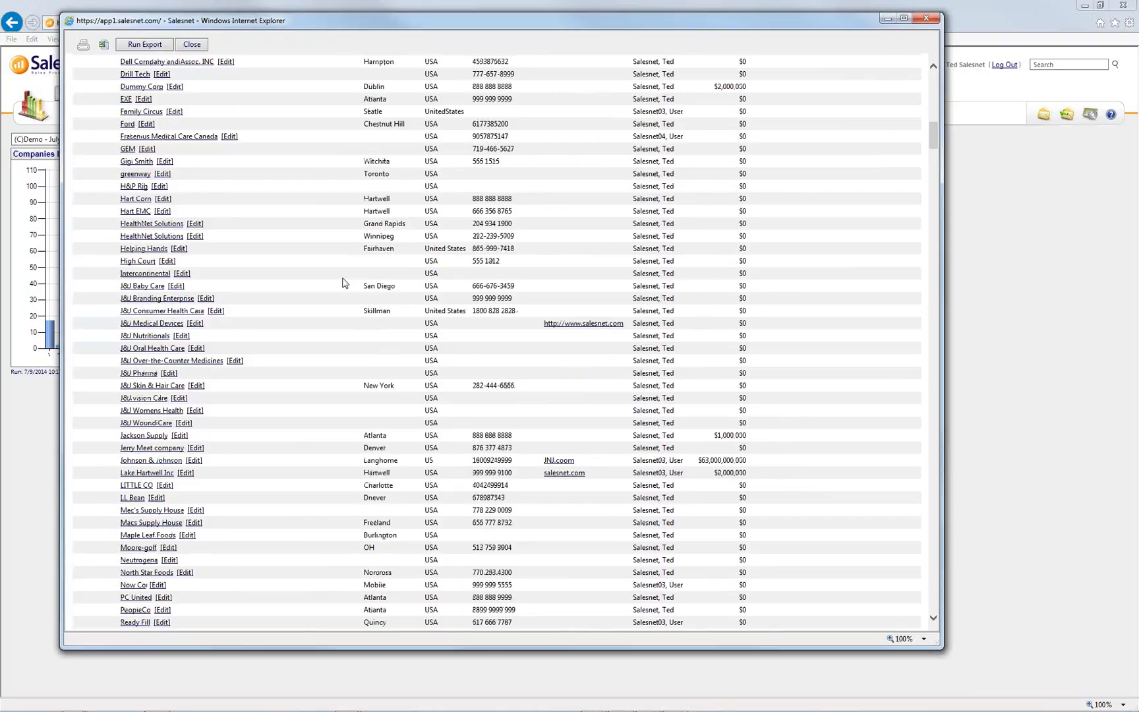
pyautogui.click(925, 19)
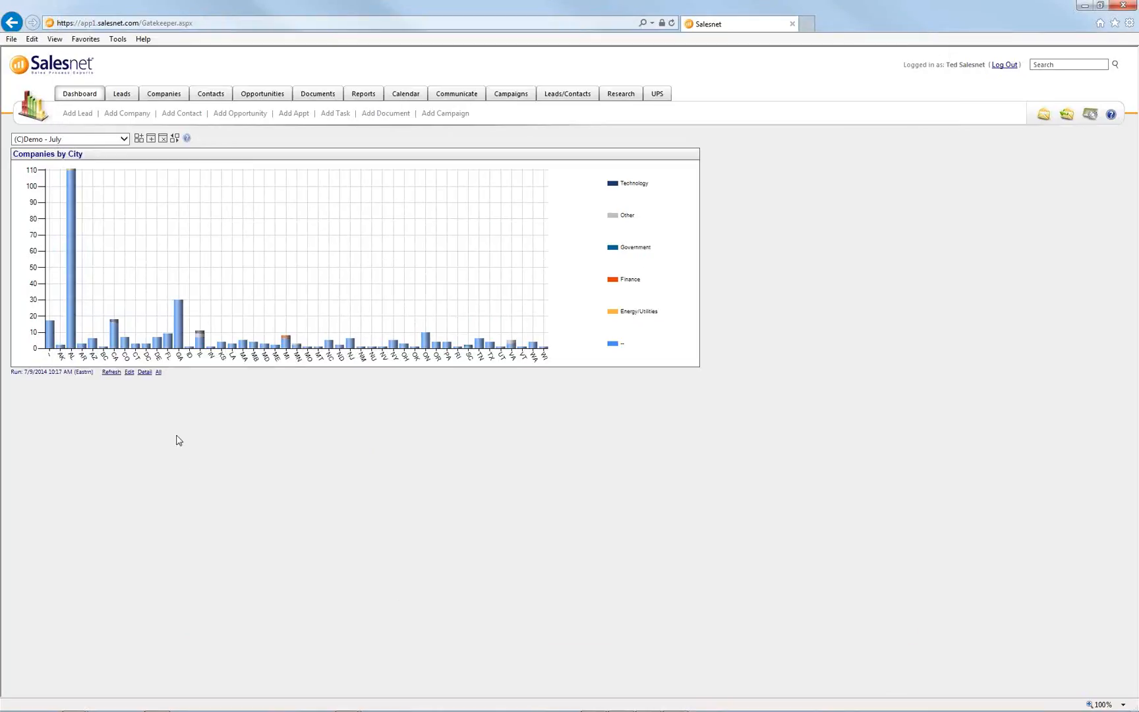
# - Set the chart's Cell Field to Company Revenue, then save and refresh the Companies by City chart
pyautogui.click(130, 373)
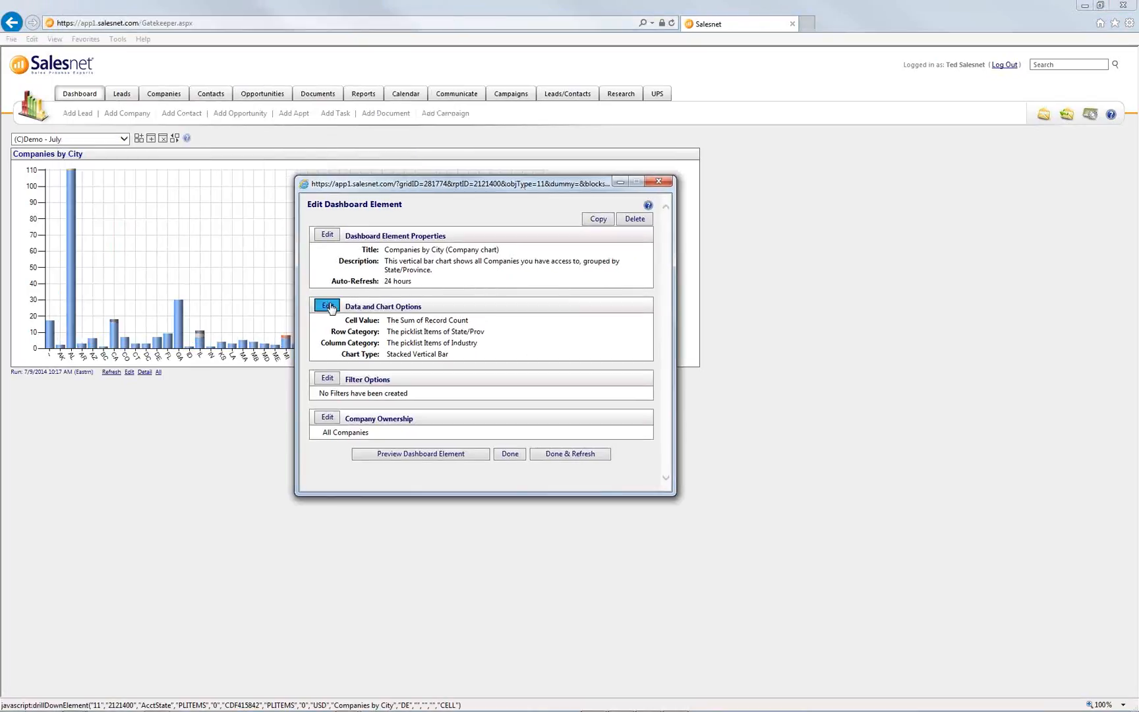
pyautogui.click(328, 305)
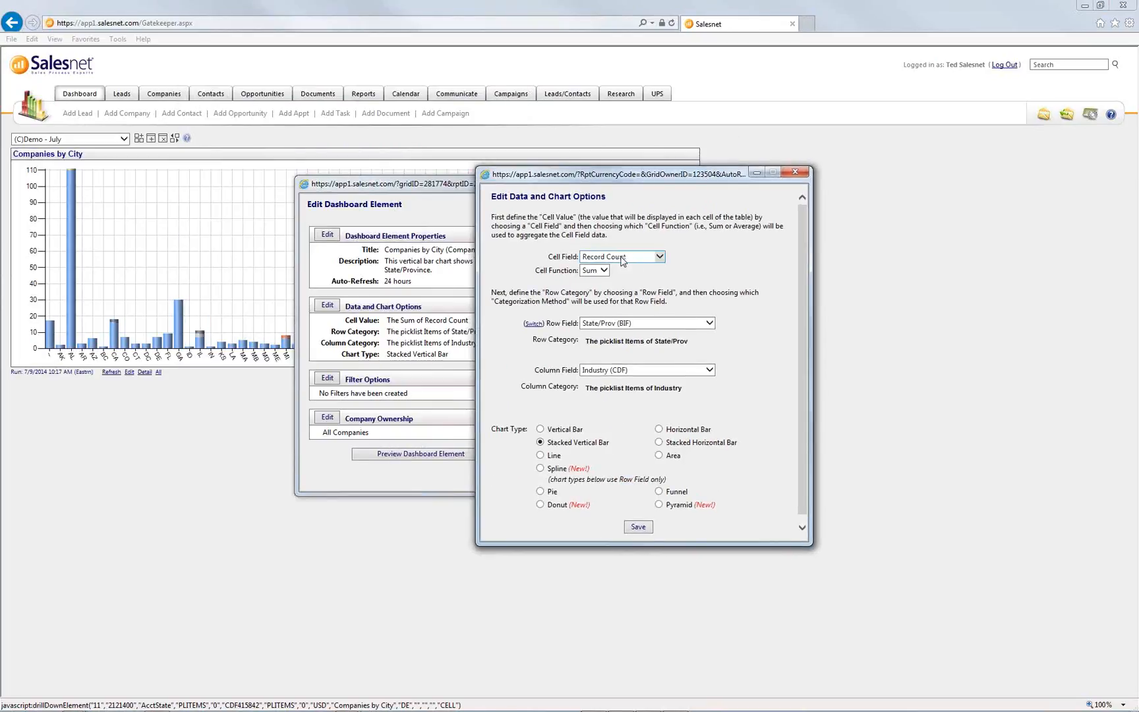
pyautogui.click(659, 257)
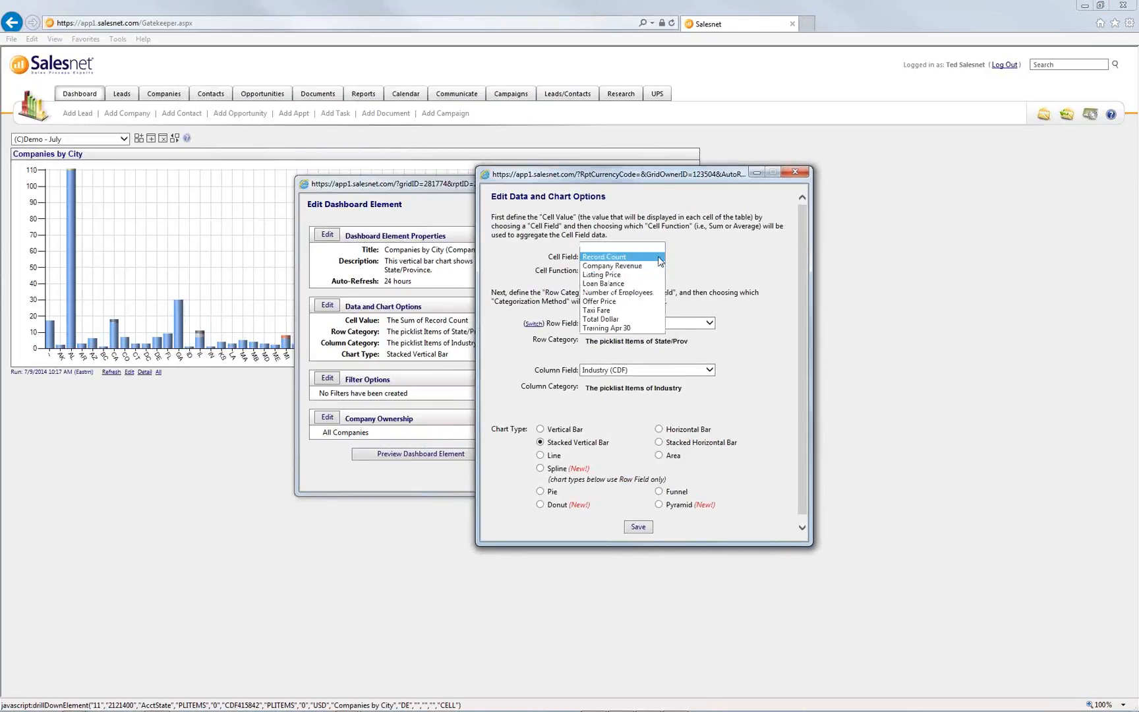
pyautogui.click(638, 271)
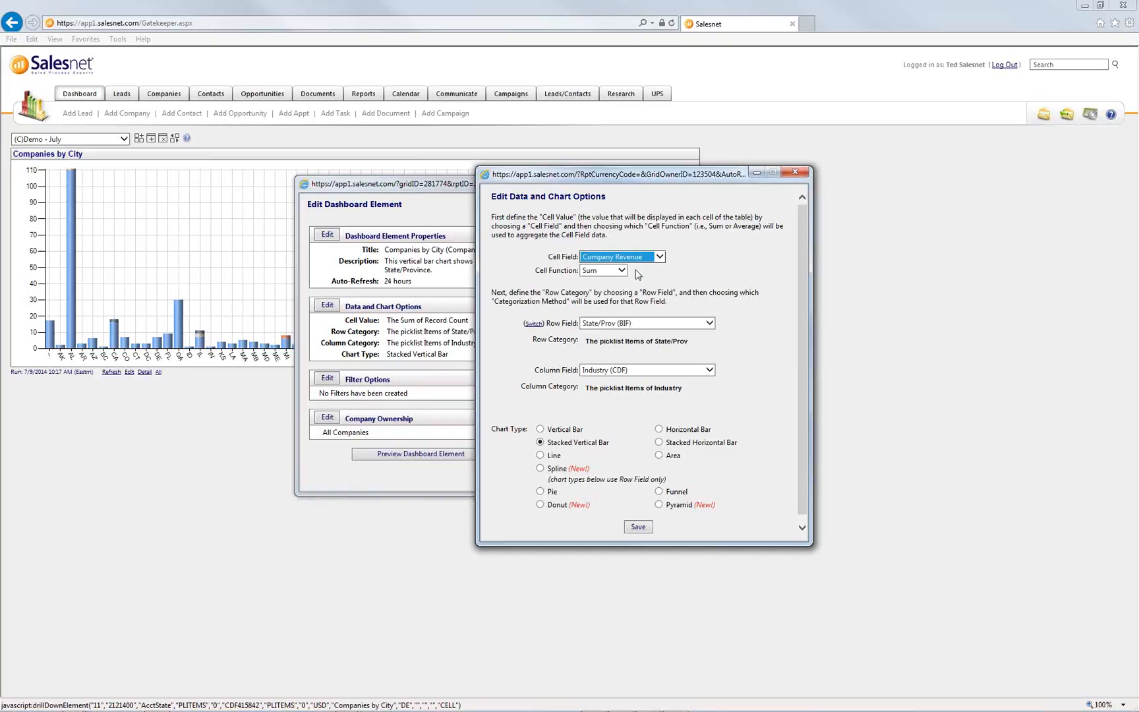
pyautogui.click(639, 527)
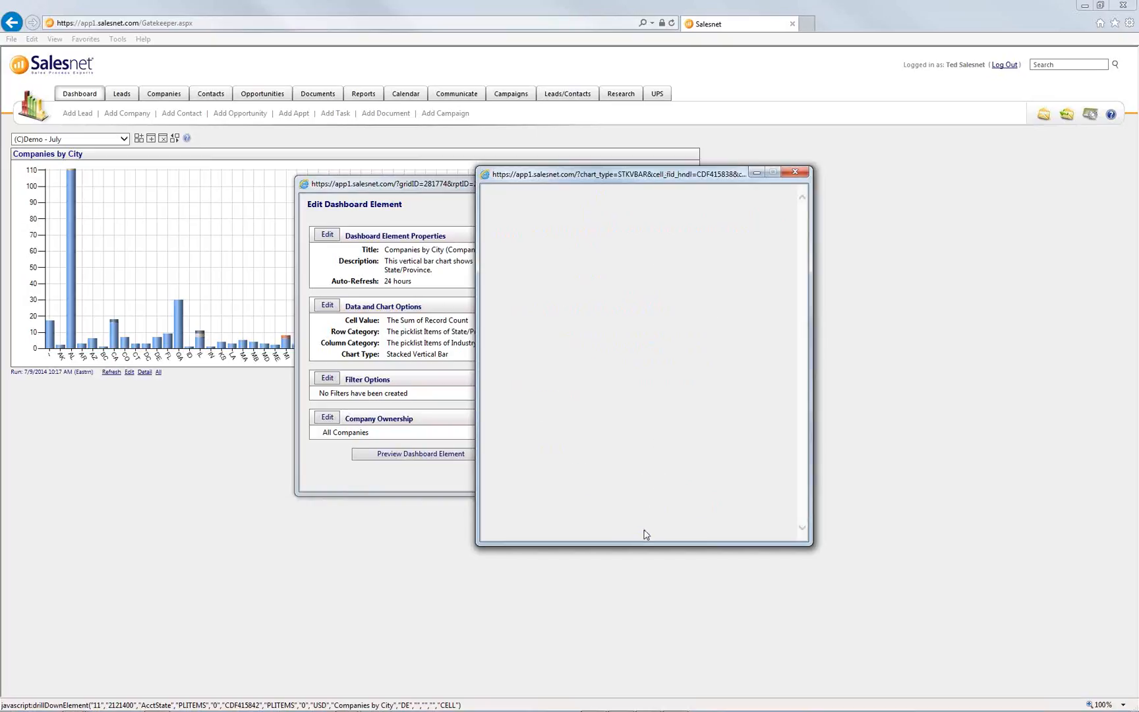
pyautogui.click(589, 456)
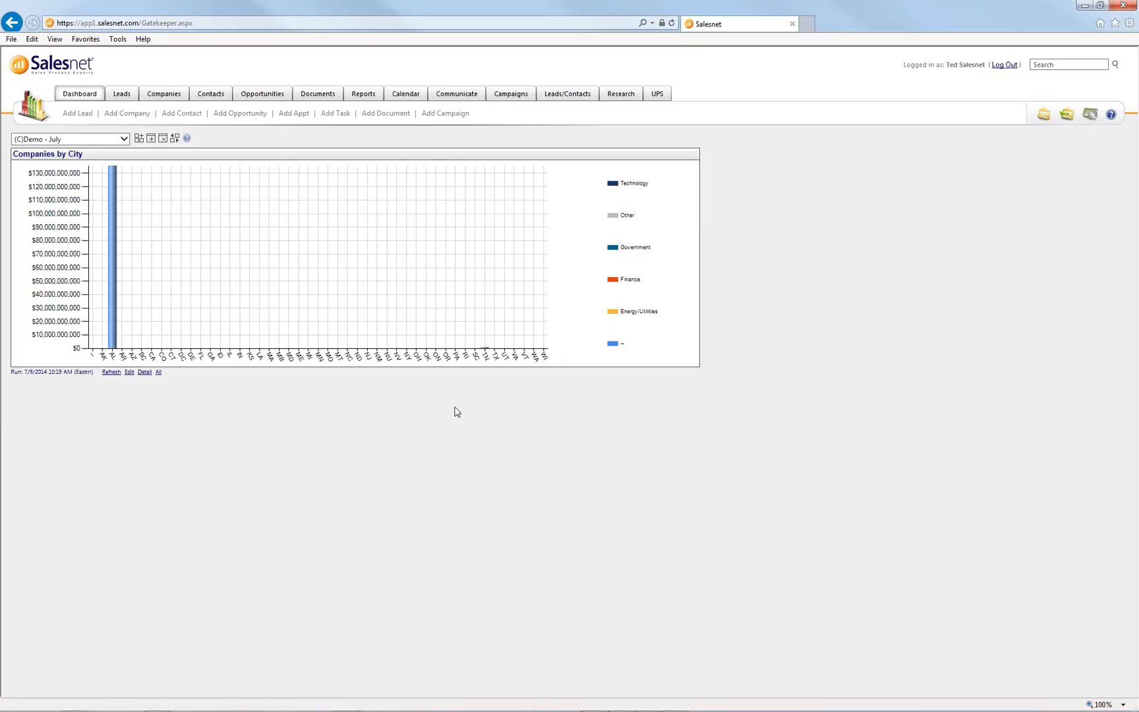
# - From the enlarged AL drill-down, change A&P Corporate's Company Revenue to 100 and save
pyautogui.click(113, 302)
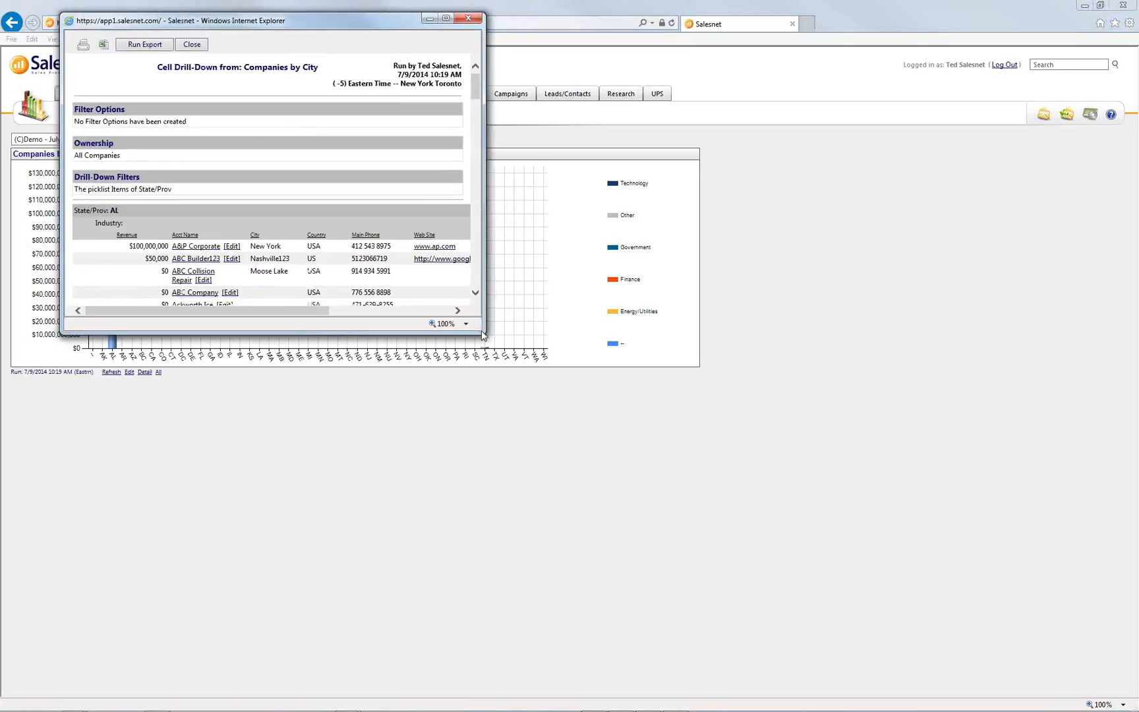
pyautogui.moveTo(481, 330); pyautogui.dragTo(934, 654)
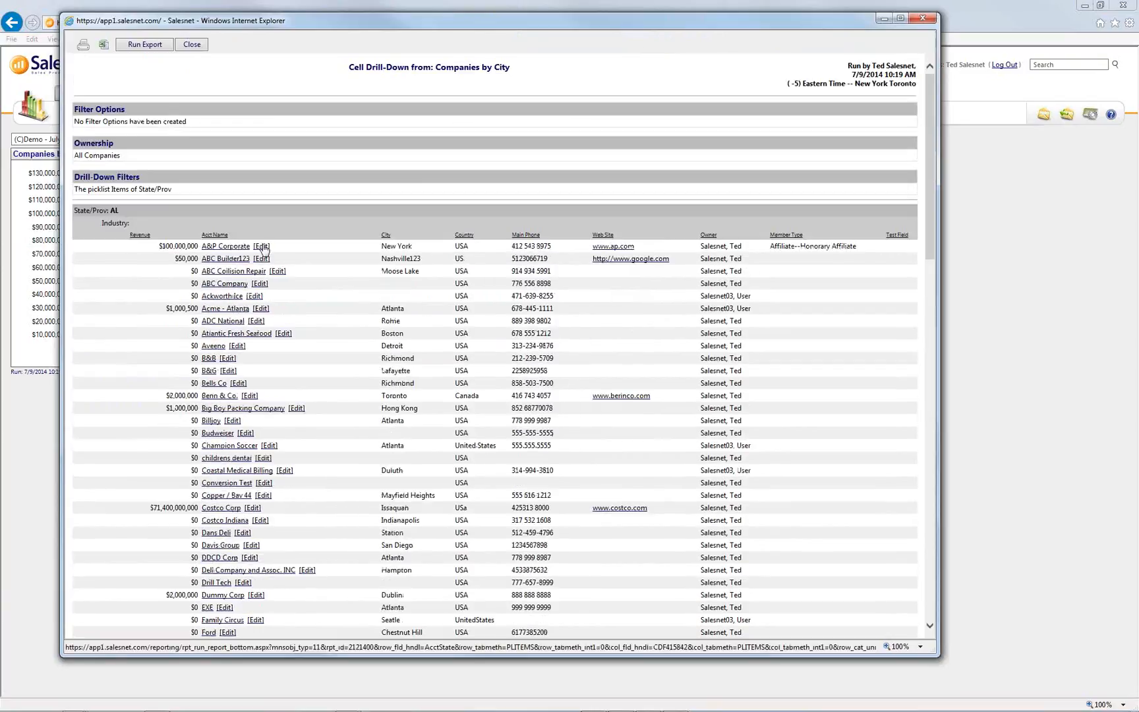
pyautogui.click(262, 247)
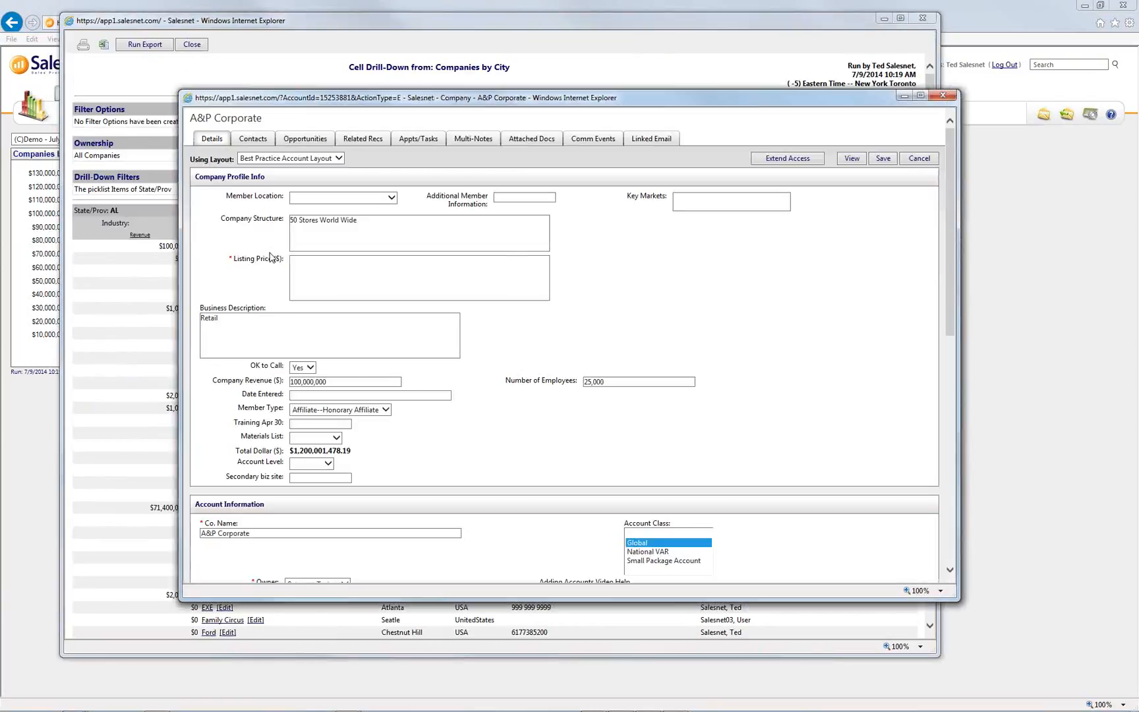
pyautogui.doubleClick(300, 382)
pyautogui.write('100')
pyautogui.click(883, 158)
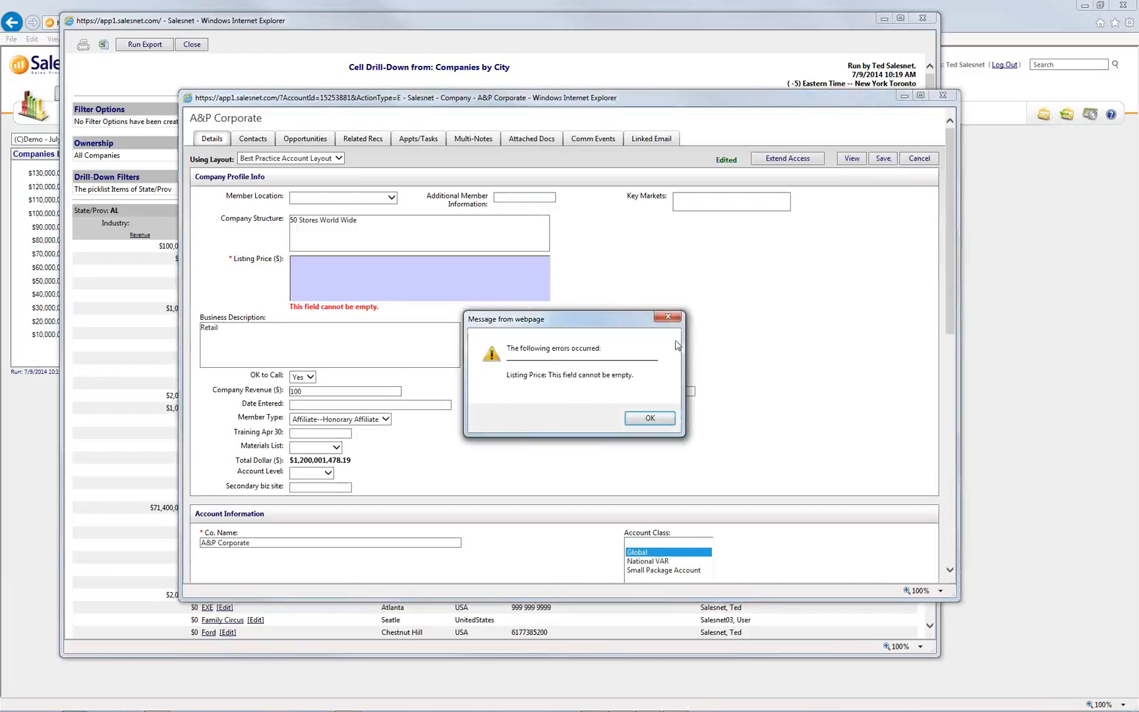
# - Fill in the required Listing Price of 111, save the record, and close both popups
pyautogui.click(650, 417)
pyautogui.write('test')
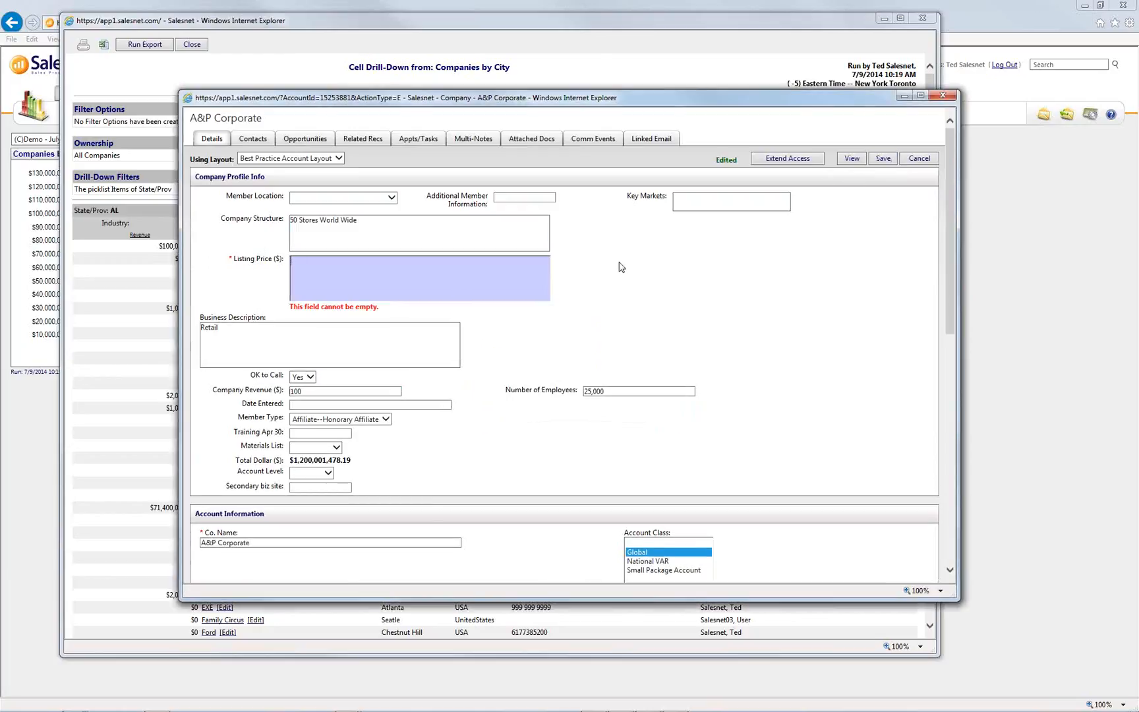
pyautogui.write('111,')
pyautogui.click(871, 160)
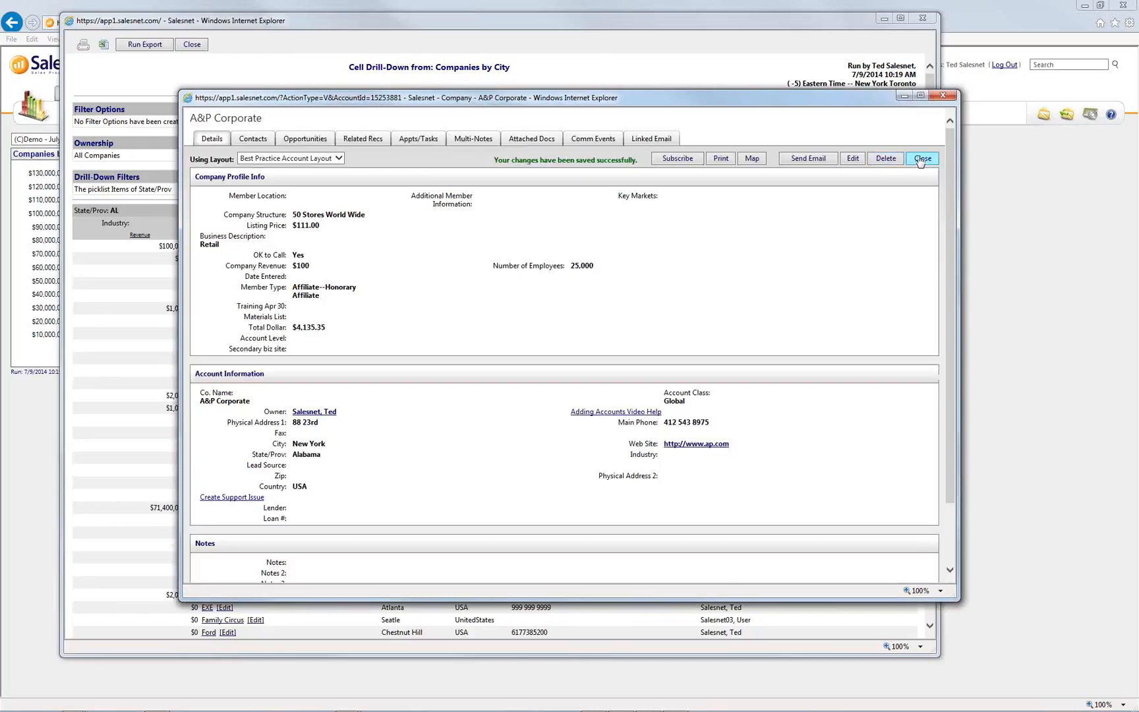
pyautogui.click(921, 162)
pyautogui.click(927, 22)
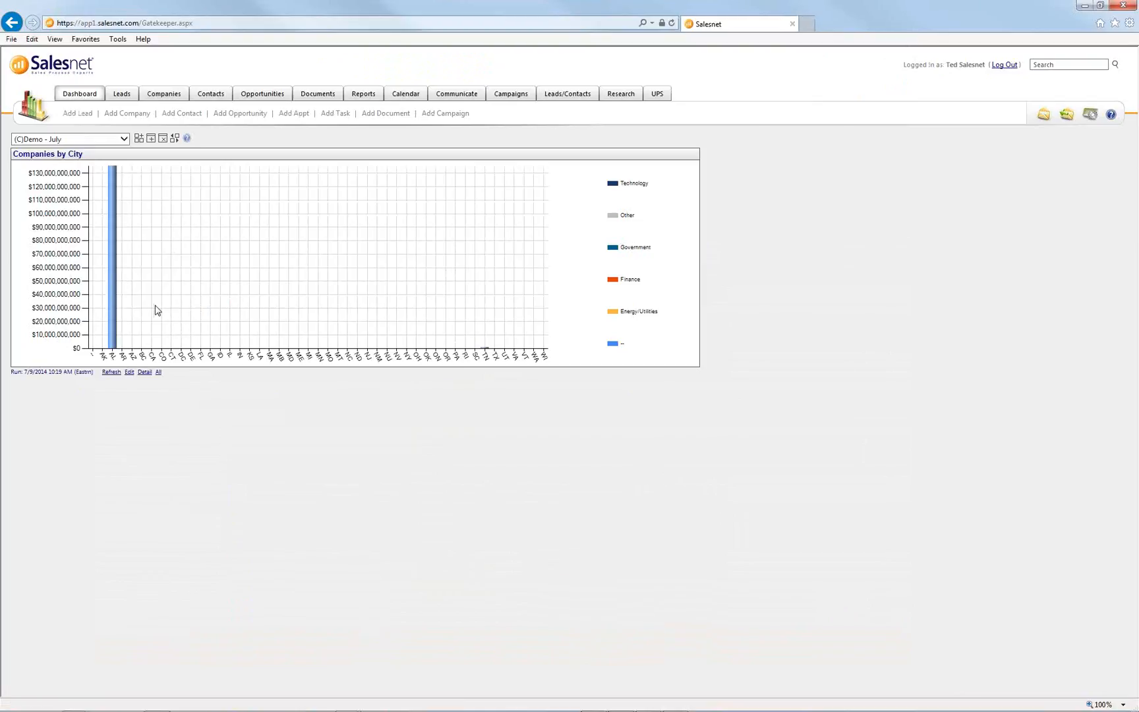
# - Refresh the chart and open Costco Corp from the AL bar's drill-down report
pyautogui.click(111, 372)
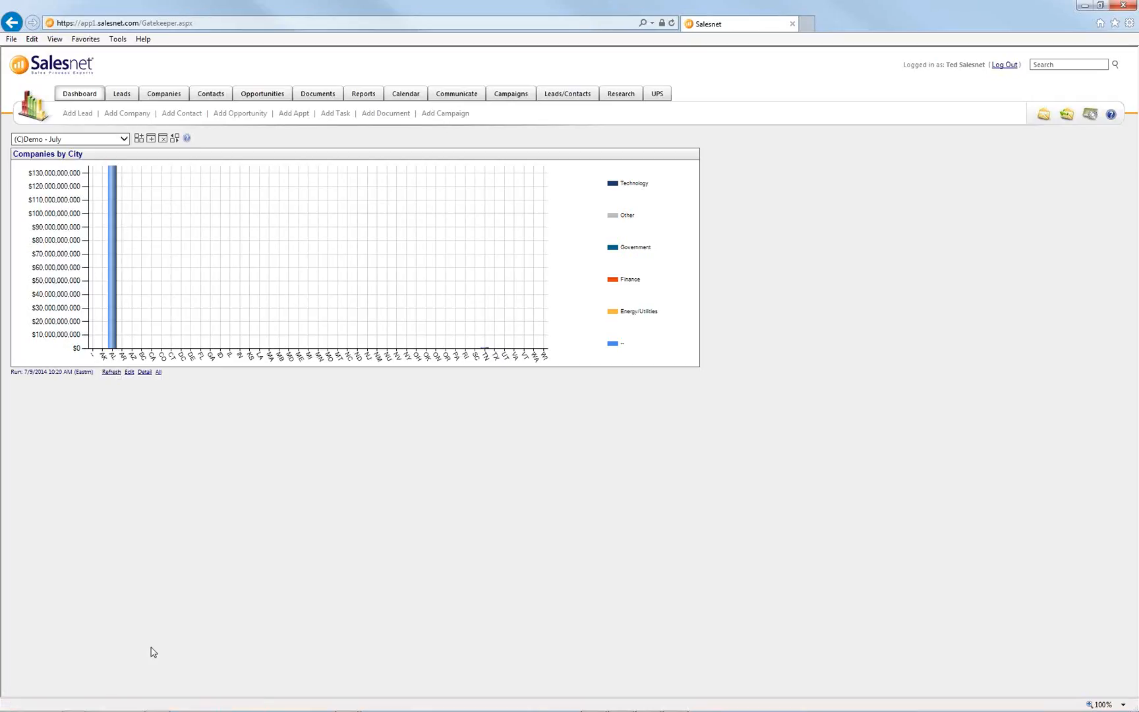
pyautogui.click(113, 345)
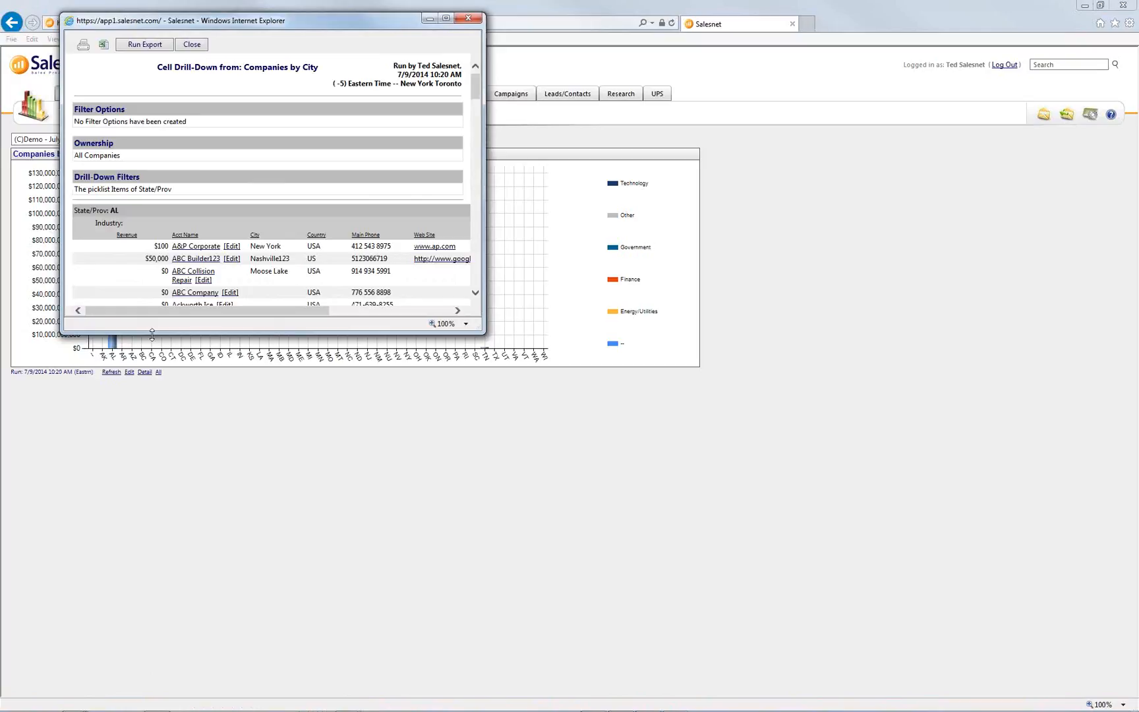
pyautogui.moveTo(151, 334); pyautogui.dragTo(151, 657)
pyautogui.scroll(-7, 151, 554)
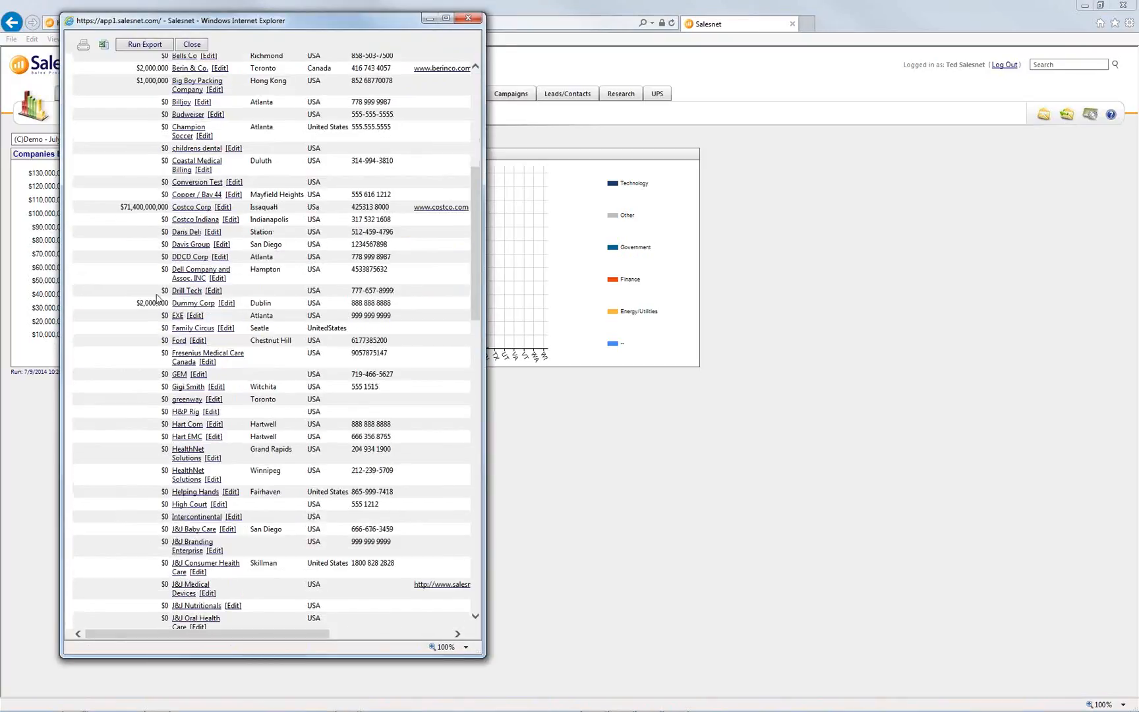
pyautogui.click(222, 208)
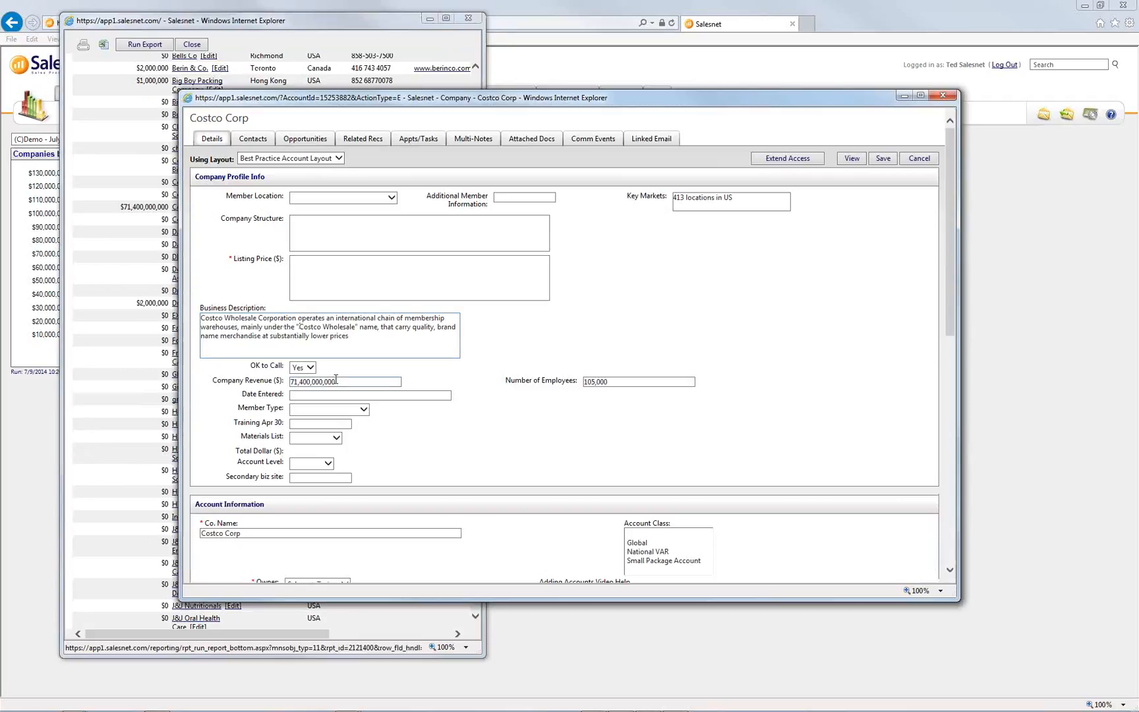
# - Set Costco Corp's Company Revenue to 71 and Listing Price to 111, then save and close it
pyautogui.doubleClick(327, 381)
pyautogui.write('71')
pyautogui.click(332, 287)
pyautogui.write('111')
pyautogui.click(882, 159)
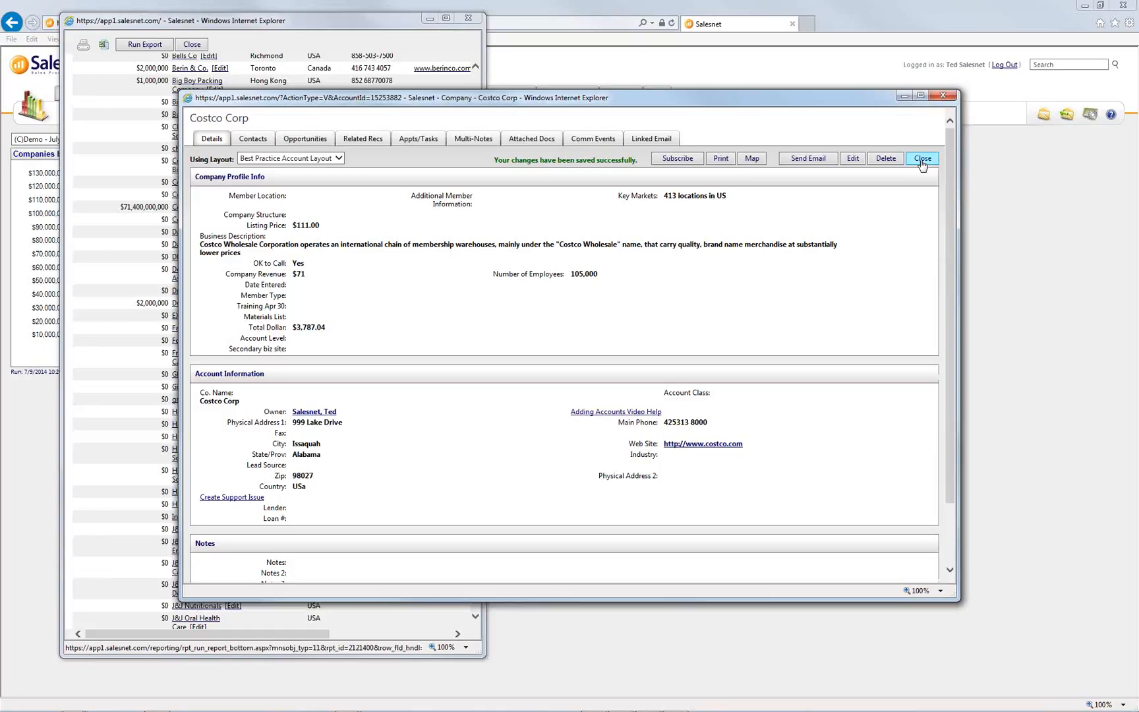
pyautogui.click(922, 160)
# - Close the drill-down report, refresh the chart, and switch to the training slides
pyautogui.click(193, 44)
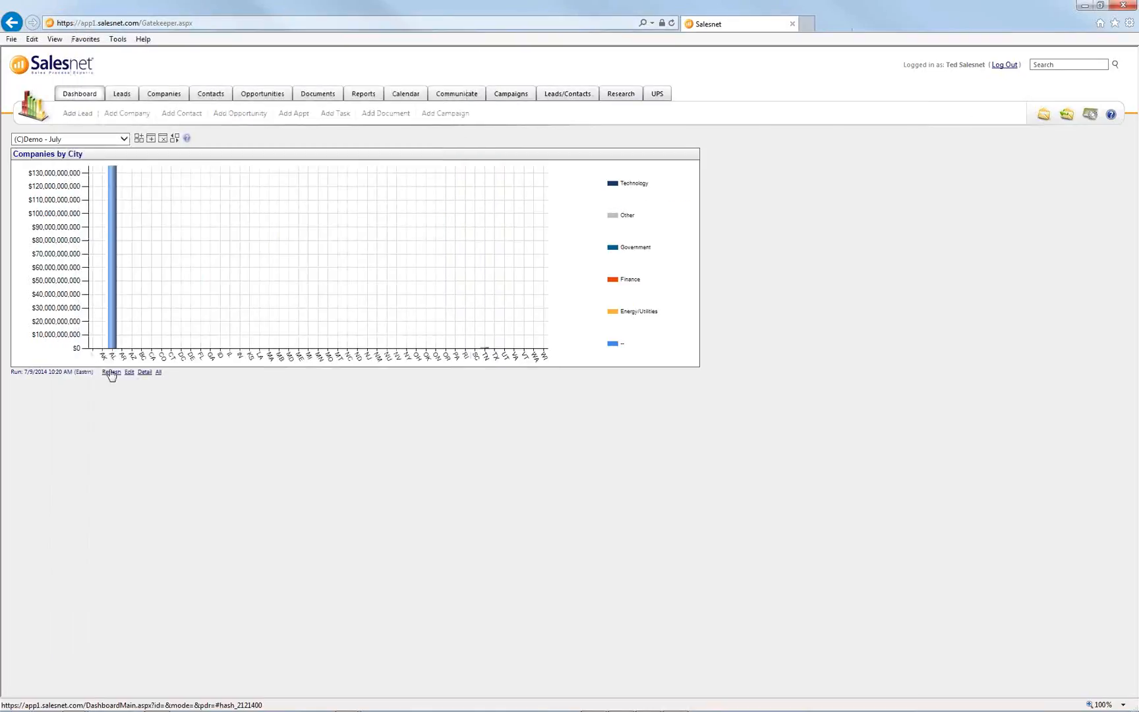
pyautogui.click(112, 373)
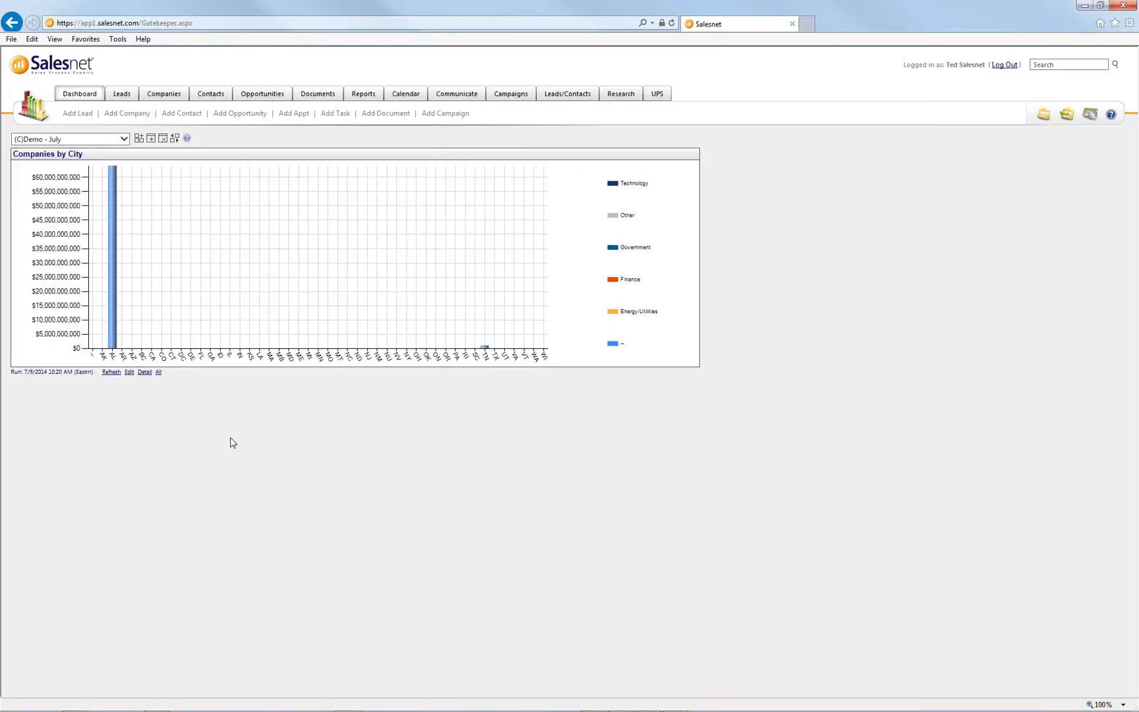
pyautogui.hotkey('alt', 'Tab')
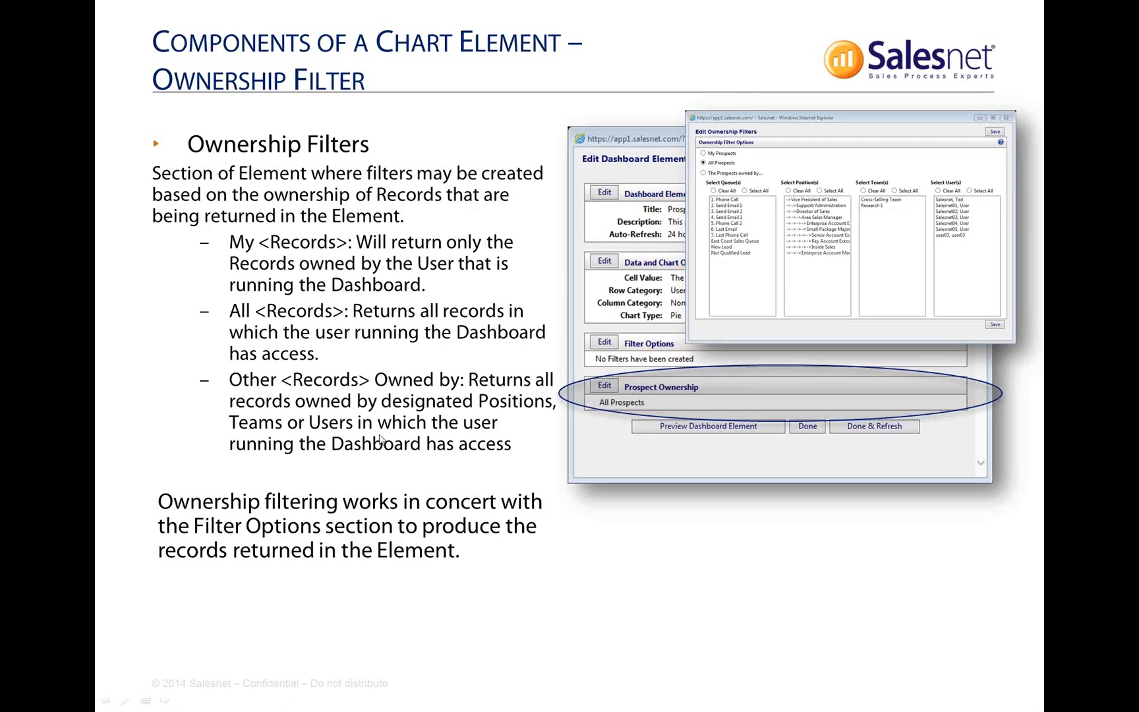
# - Advance to the Adding A List Element slide and switch back to the browser
pyautogui.click(379, 440)
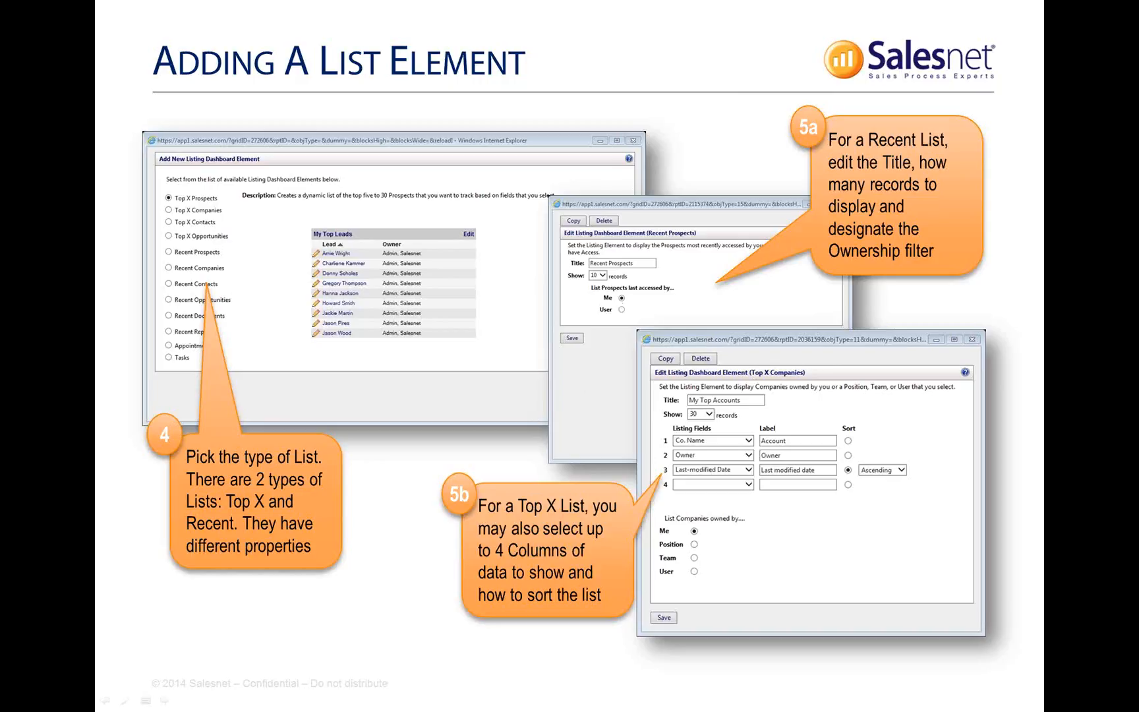
pyautogui.hotkey('alt', 'Tab')
pyautogui.hotkey('alt', 'Tab')
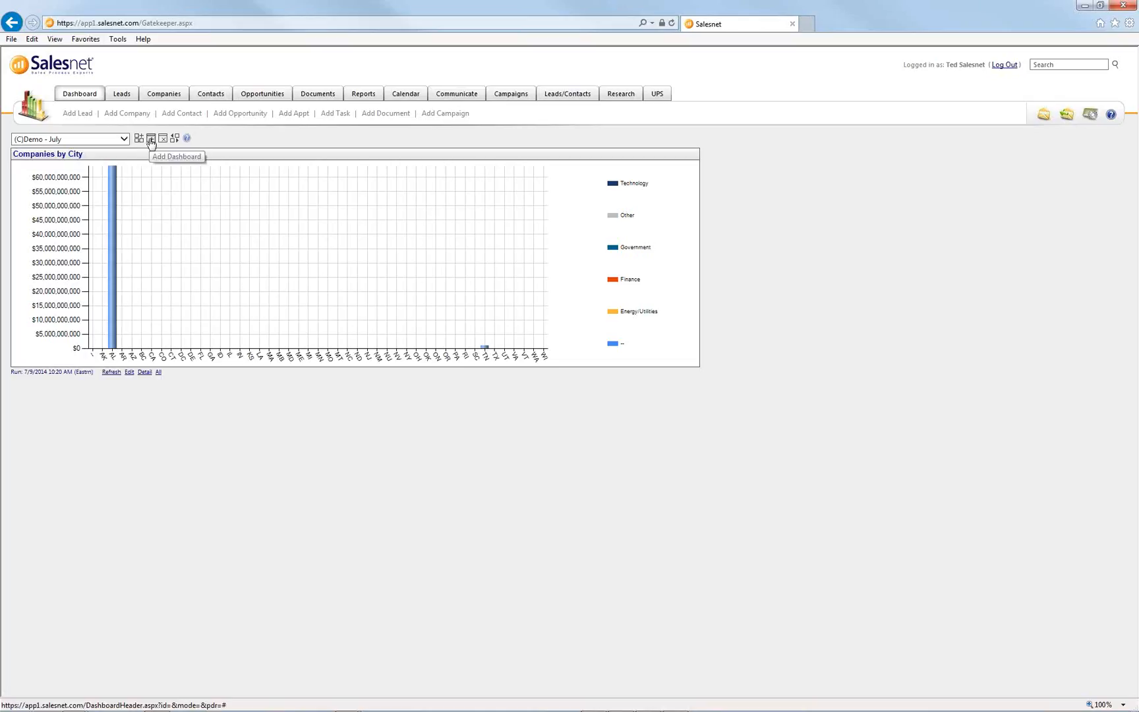
# - Create and save a blank listing dashboard named 'Demo - July List'
pyautogui.click(150, 139)
pyautogui.click(145, 79)
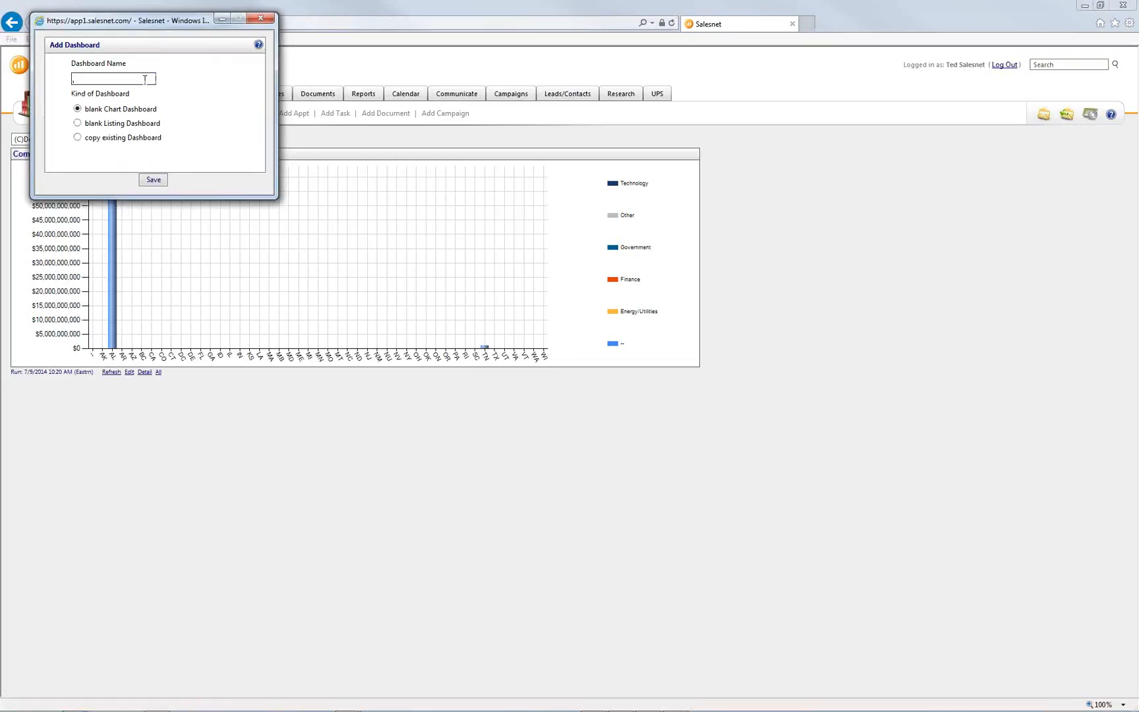
pyautogui.write('Demo - July List')
pyautogui.click(132, 123)
pyautogui.click(155, 182)
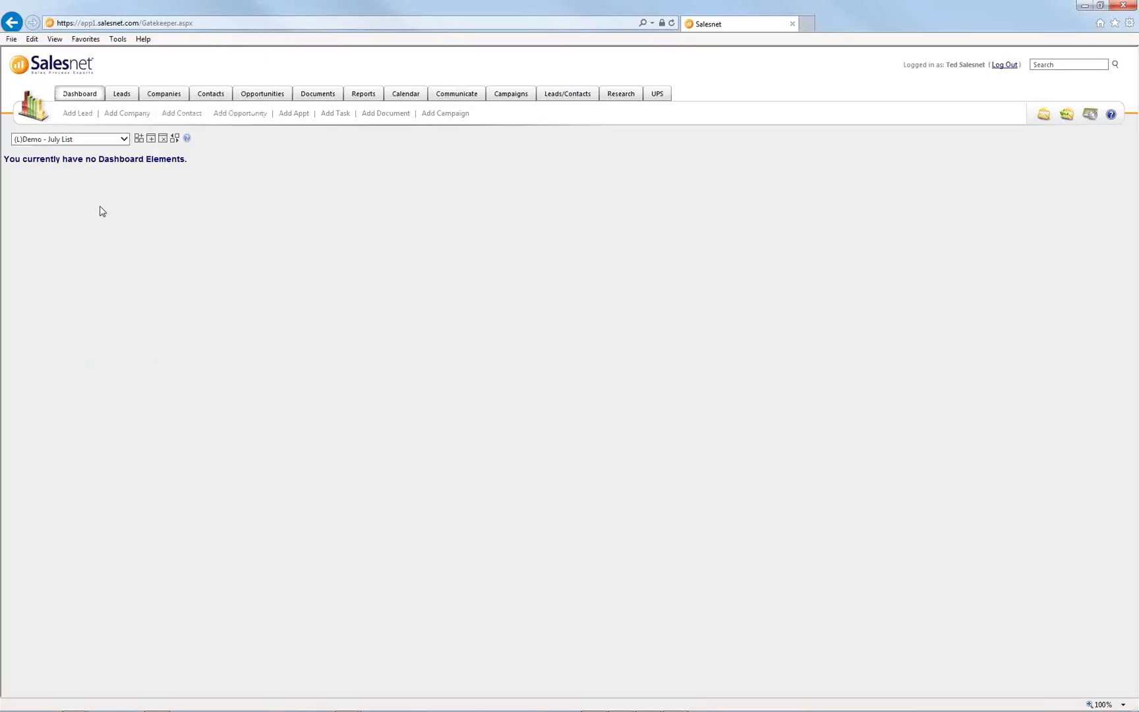
# - Confirm Demo - July List appears among all dashboards, then open the Add Element window
pyautogui.click(124, 139)
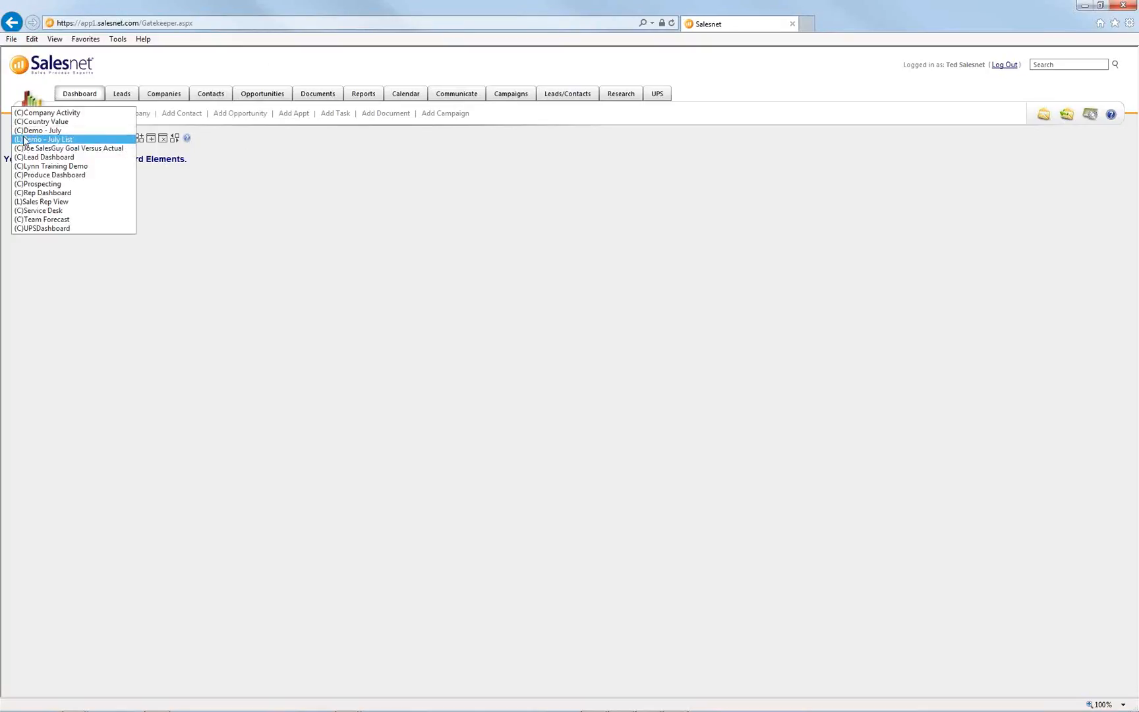
pyautogui.click(185, 187)
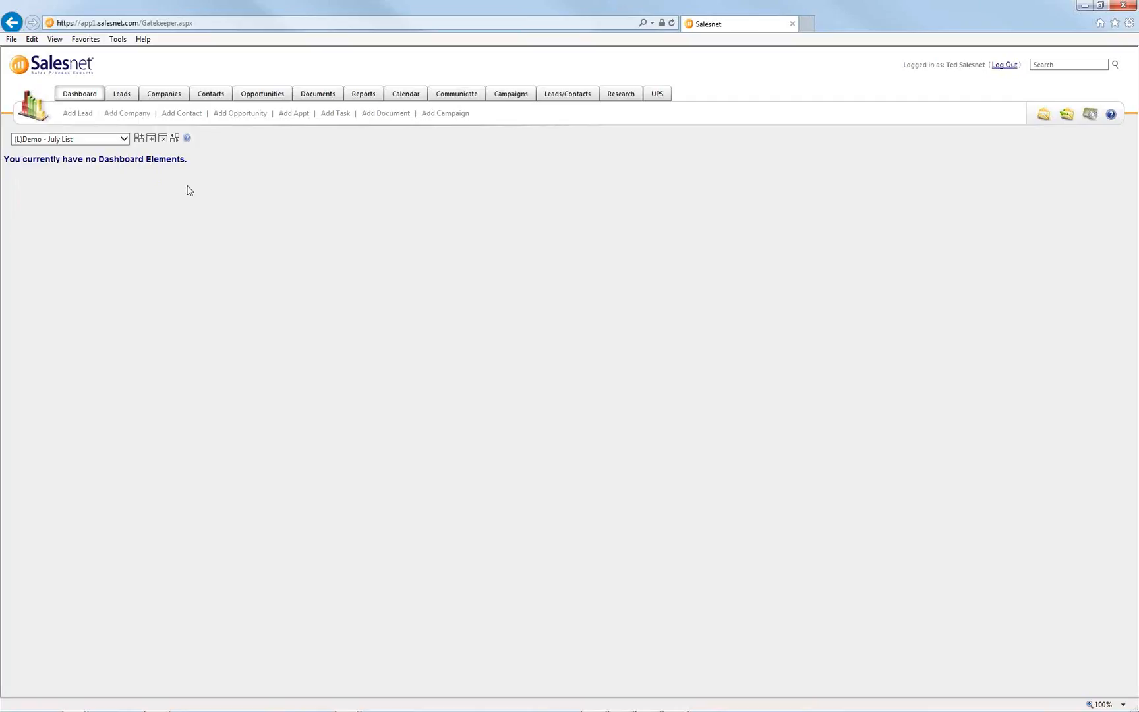
pyautogui.click(139, 139)
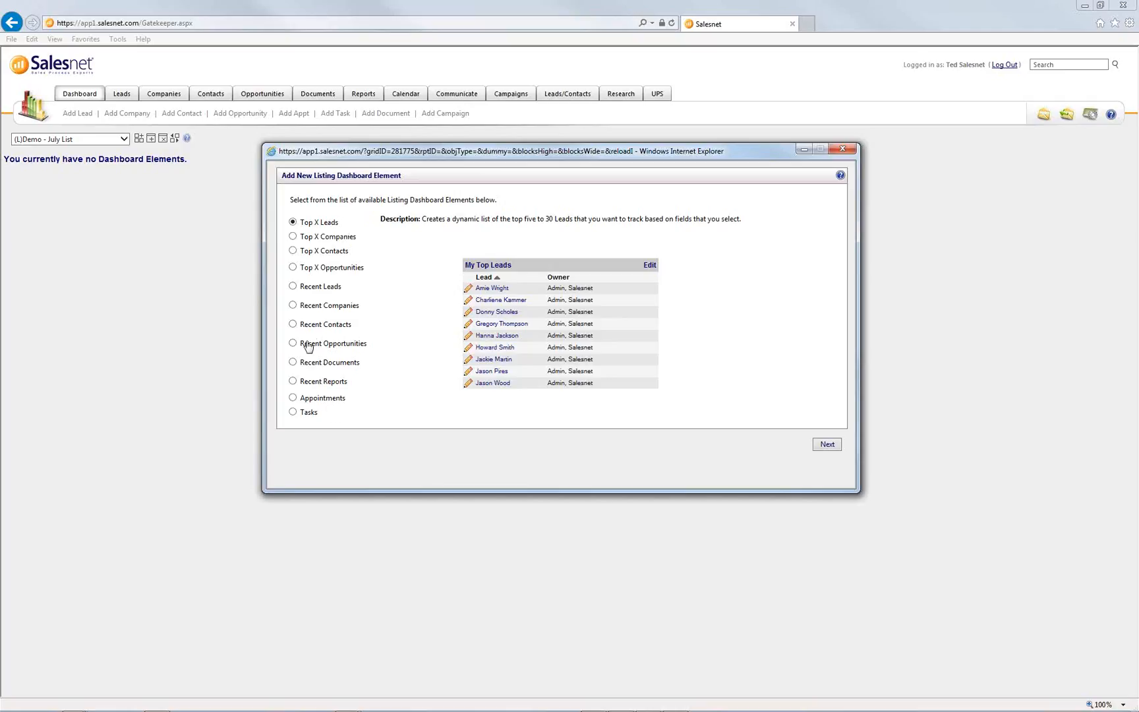
# - Preview the Recent and Top X list types, then pick Top X Companies and continue
pyautogui.click(306, 312)
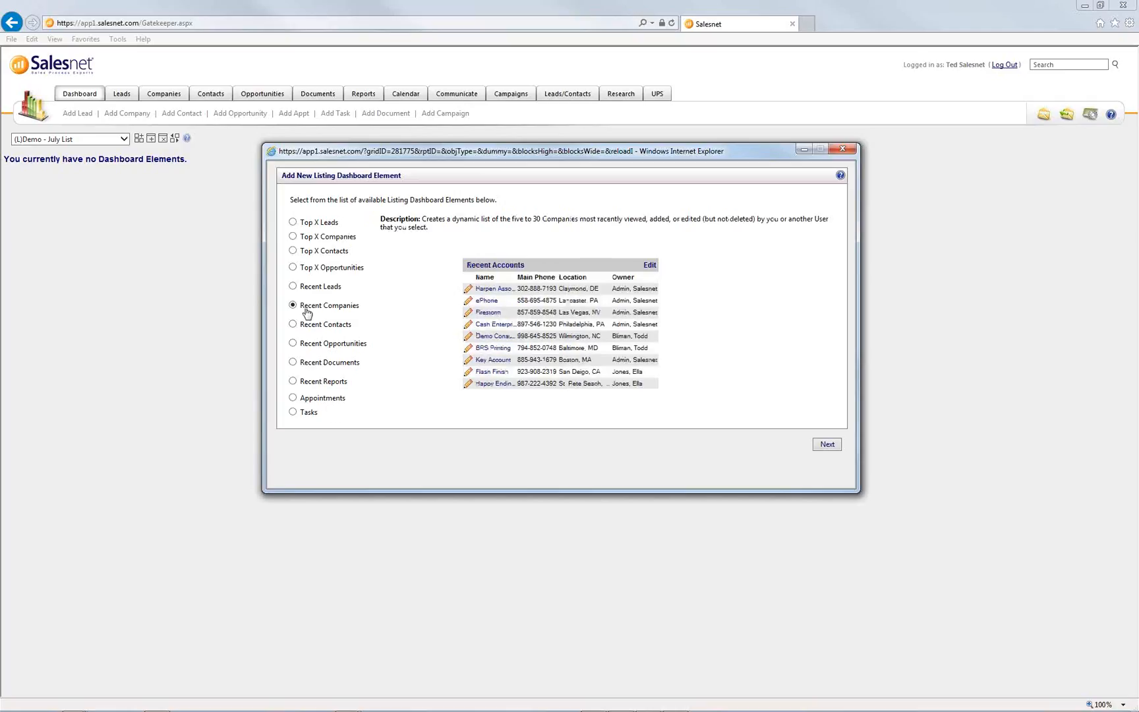
pyautogui.click(311, 326)
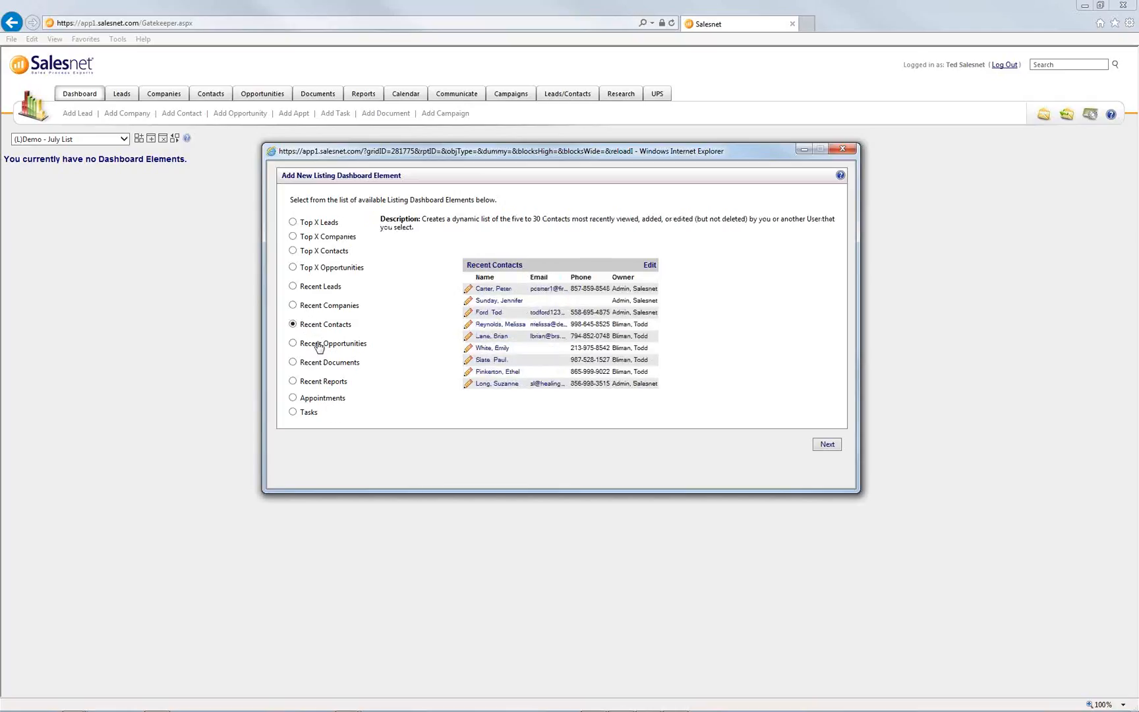
pyautogui.click(319, 345)
pyautogui.click(315, 225)
pyautogui.click(318, 239)
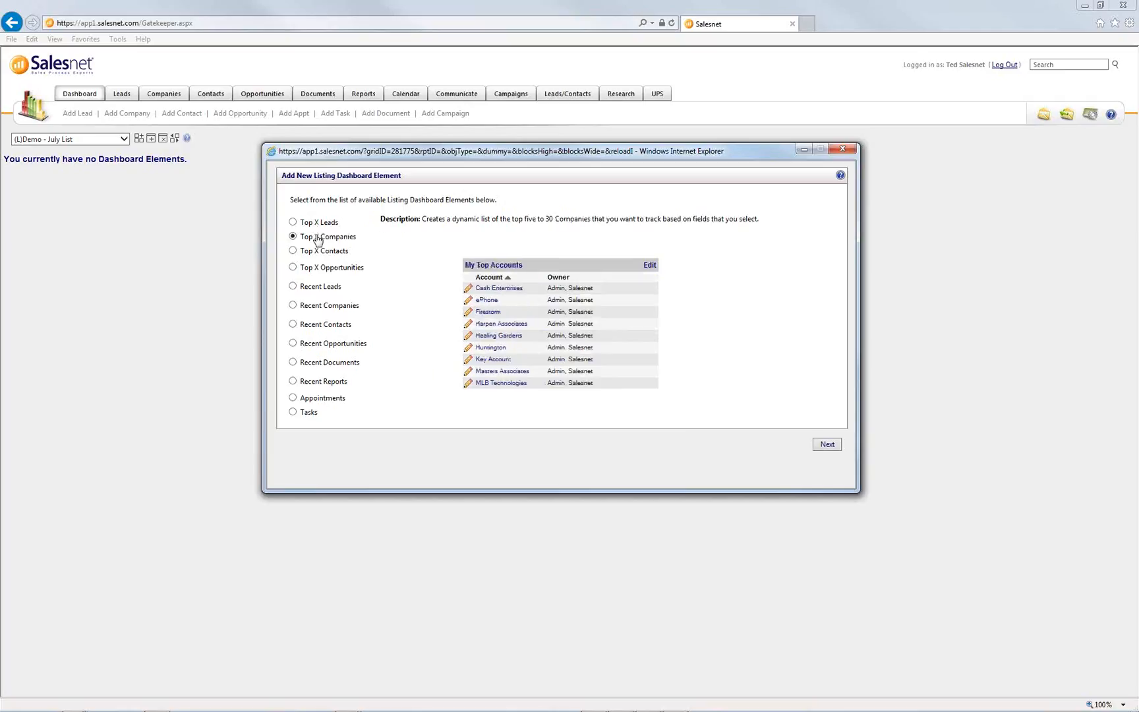
pyautogui.click(322, 251)
pyautogui.click(322, 268)
pyautogui.click(317, 224)
pyautogui.click(317, 237)
pyautogui.click(320, 252)
pyautogui.click(320, 269)
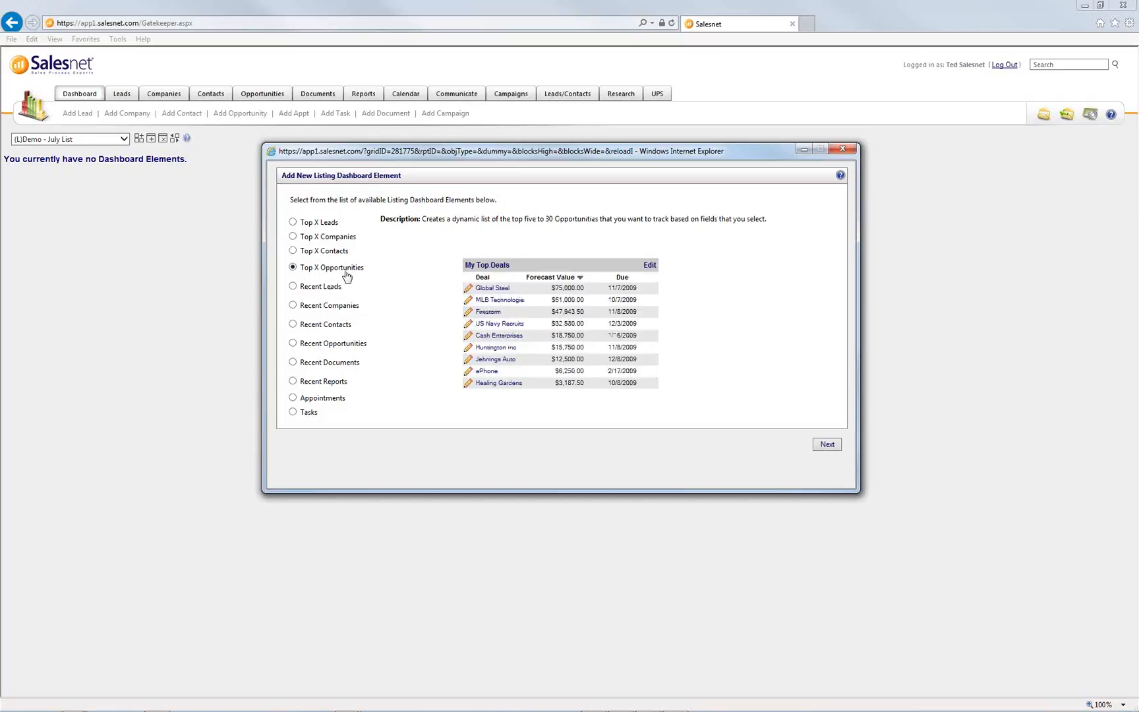
pyautogui.click(343, 238)
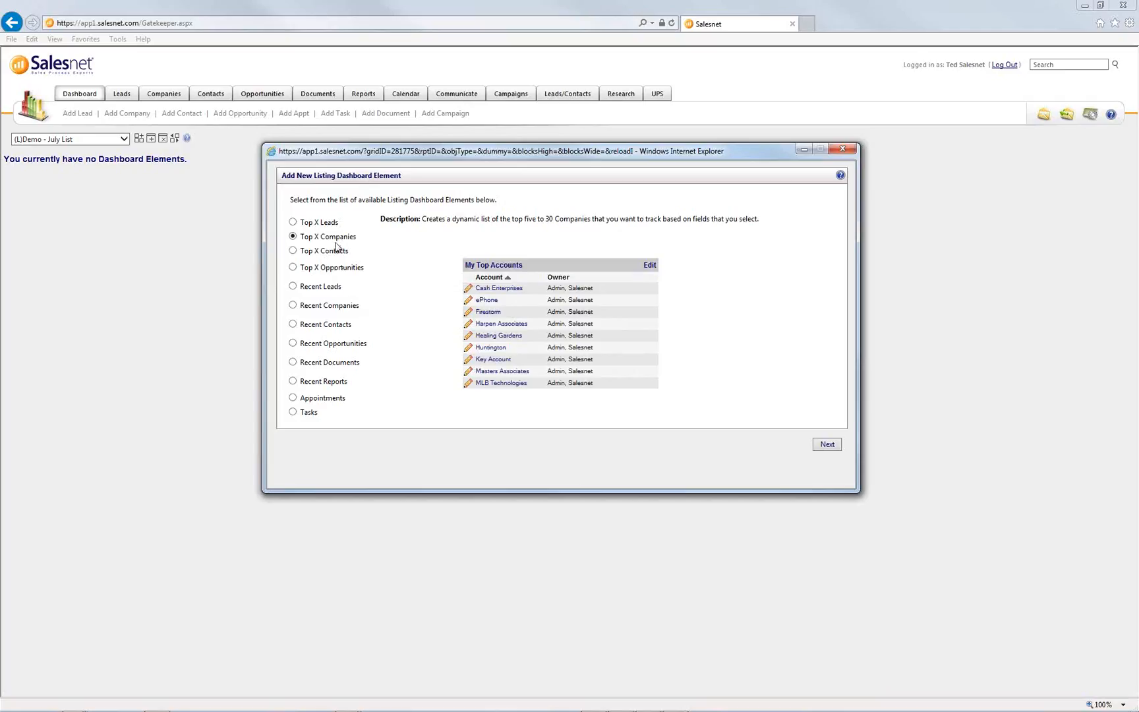
pyautogui.click(827, 445)
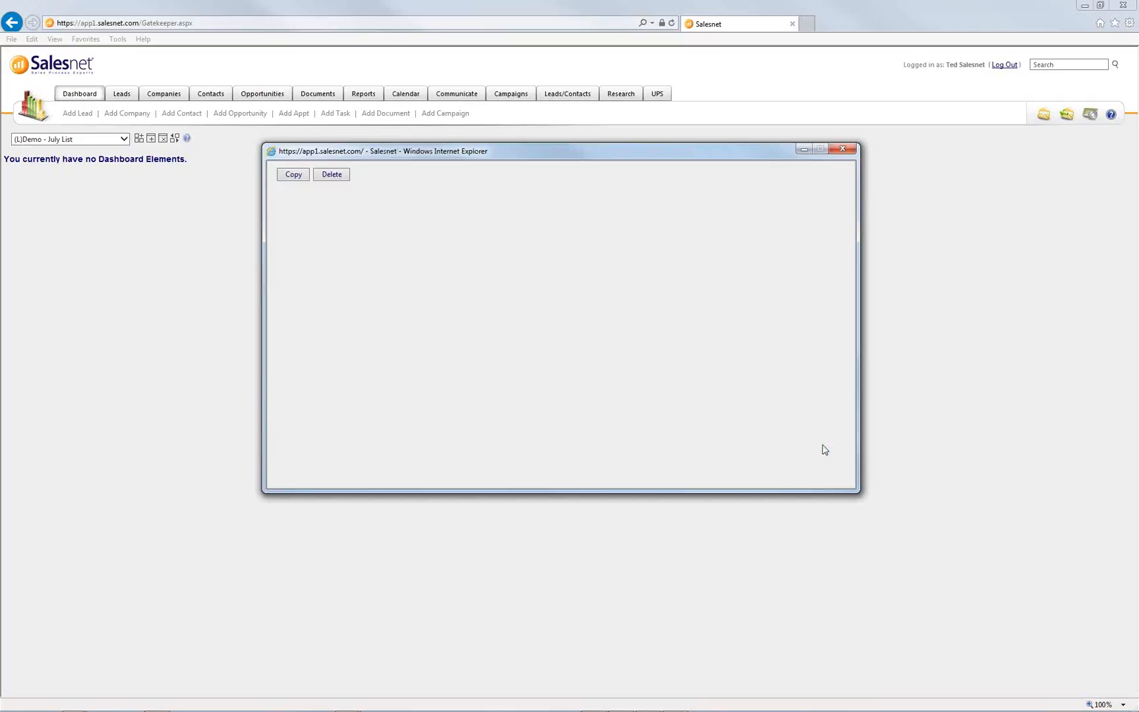
# - Append 'by Rev' to the title and add a Company Revenue column labelled Revenue, sorted descending
pyautogui.click(391, 220)
pyautogui.write('by Rev')
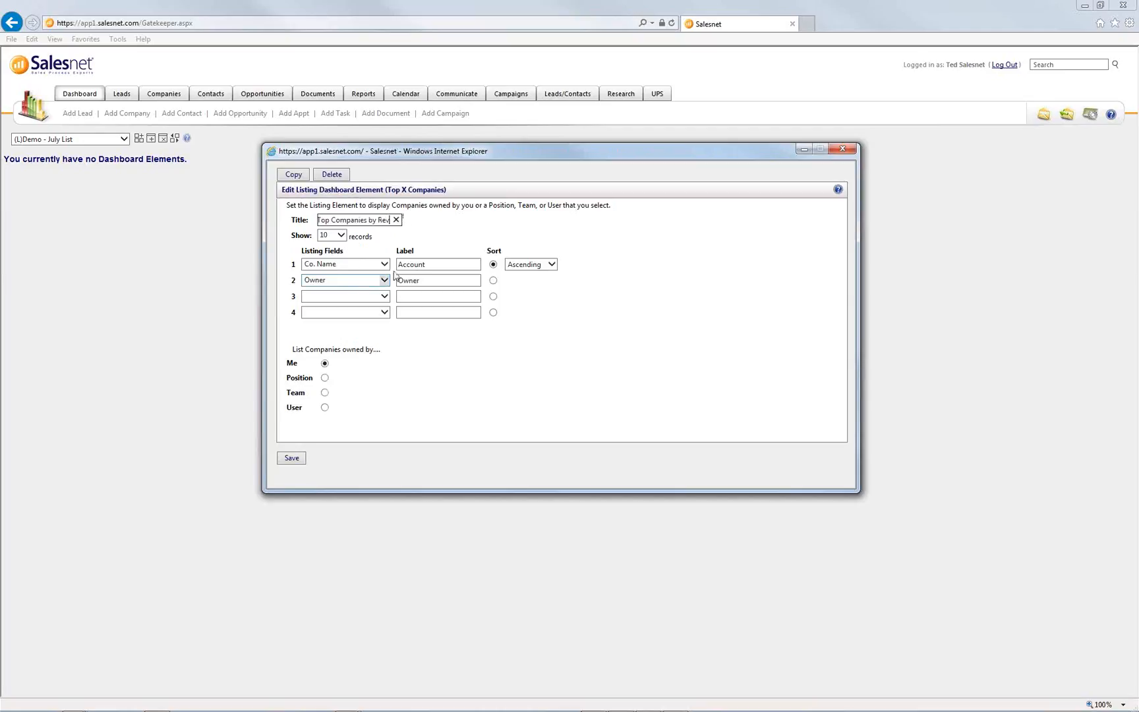
pyautogui.click(382, 296)
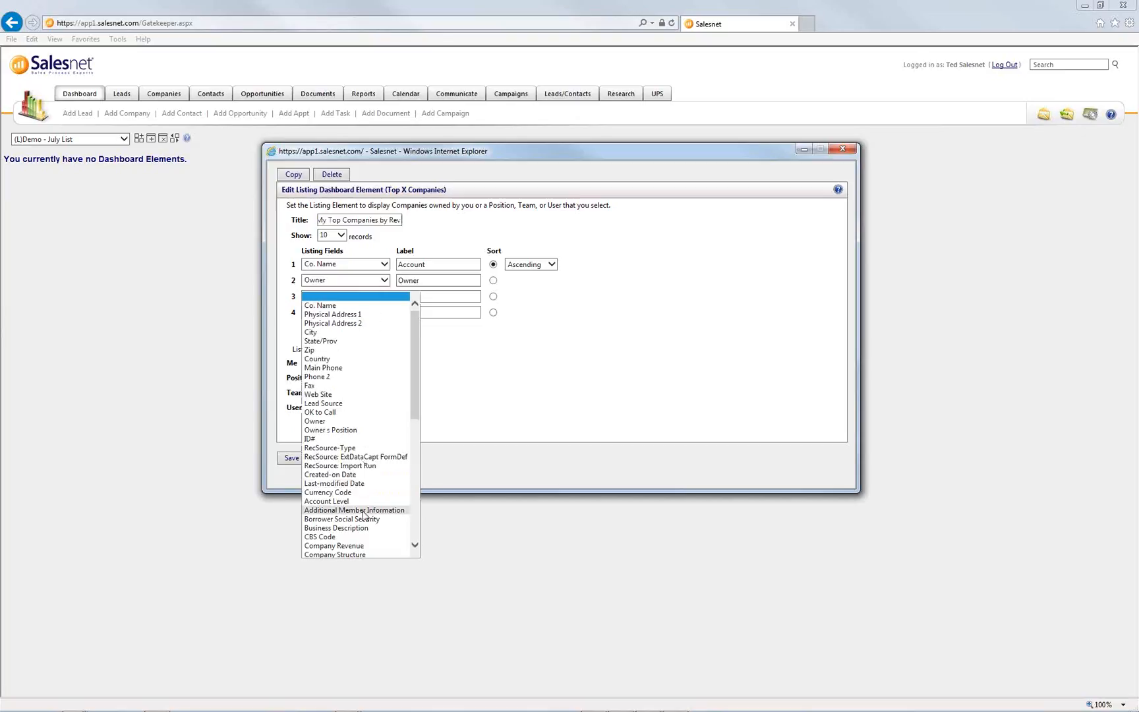
pyautogui.click(368, 546)
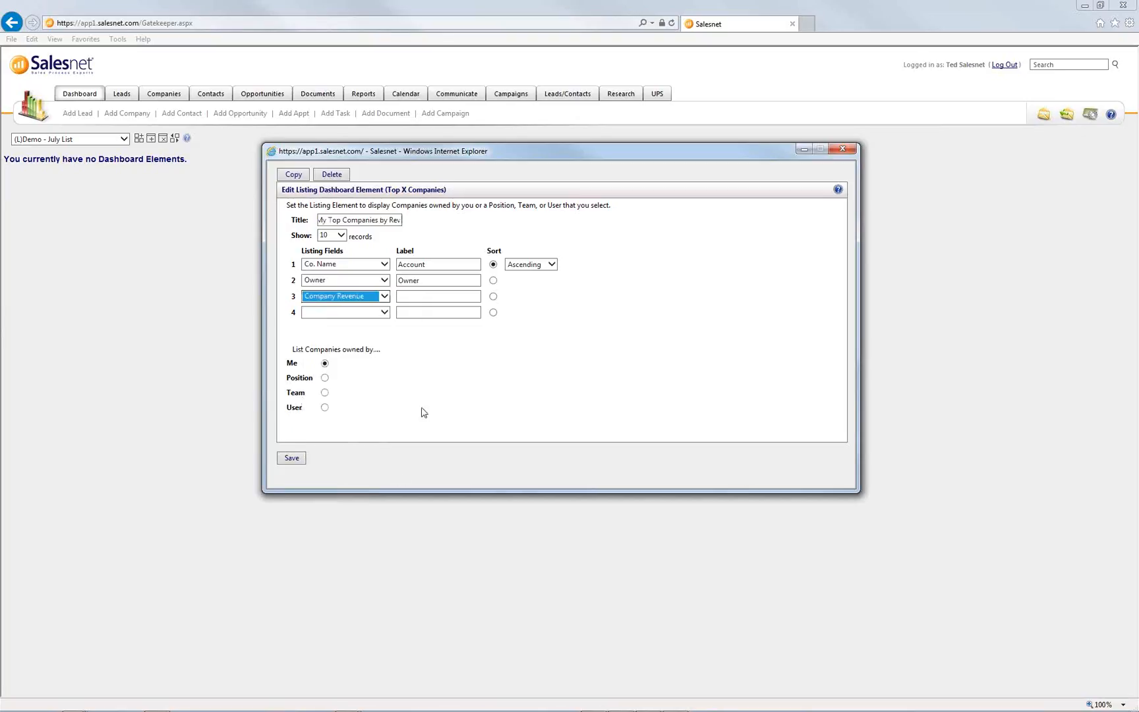
pyautogui.click(423, 296)
pyautogui.write('Revenue')
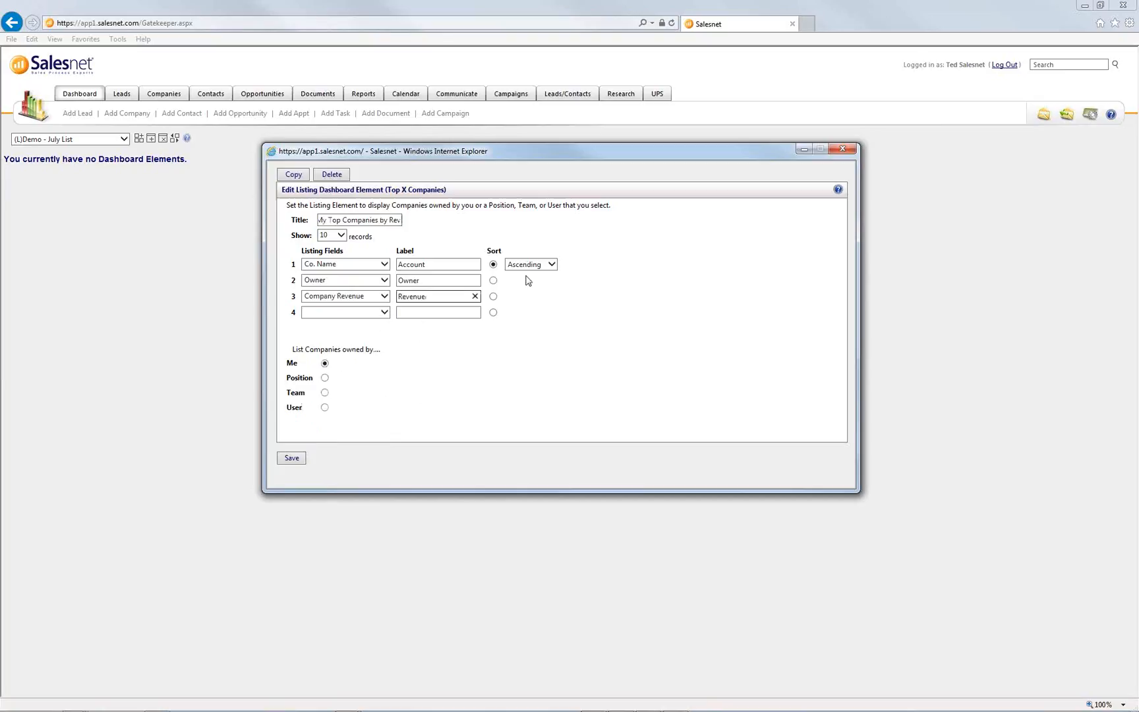
pyautogui.click(494, 296)
pyautogui.click(532, 303)
pyautogui.click(533, 313)
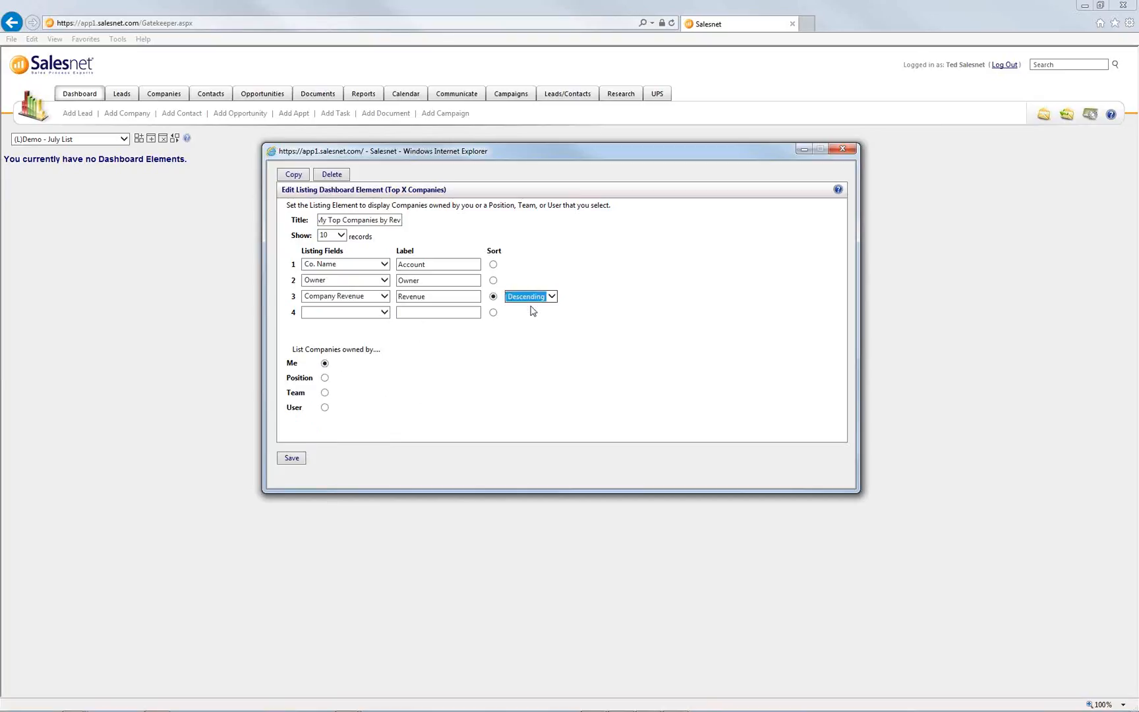
# - Add Web Site as the fourth column labelled Website, leaving the title unchanged
pyautogui.click(349, 313)
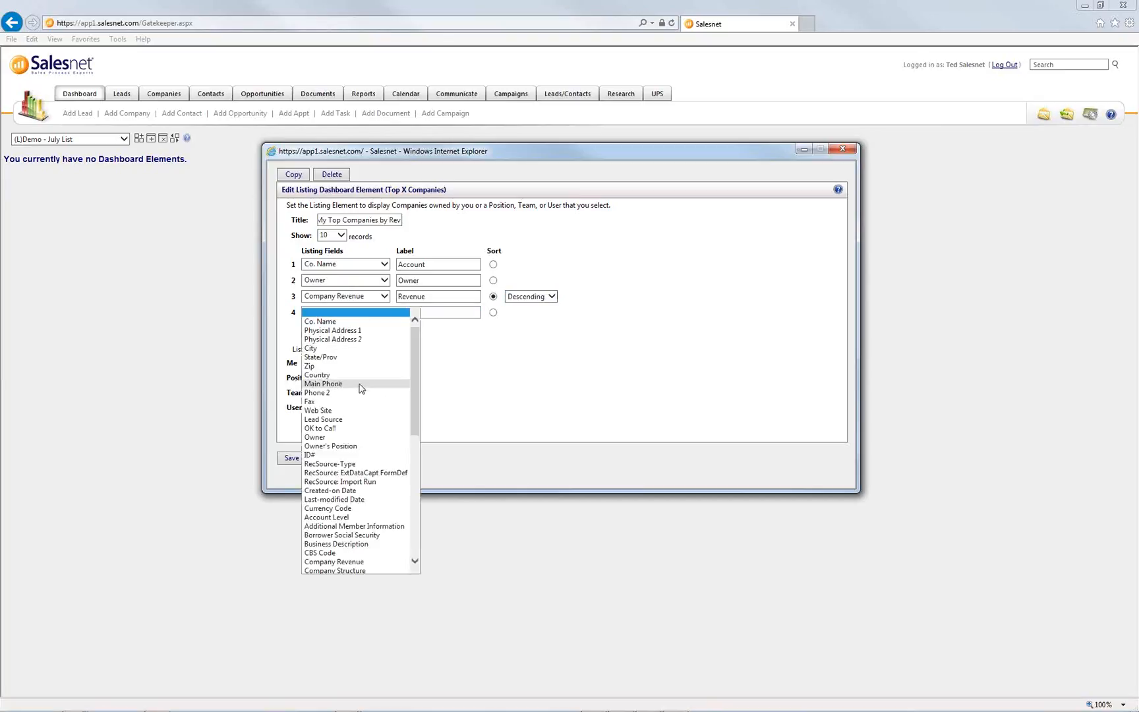
pyautogui.click(342, 411)
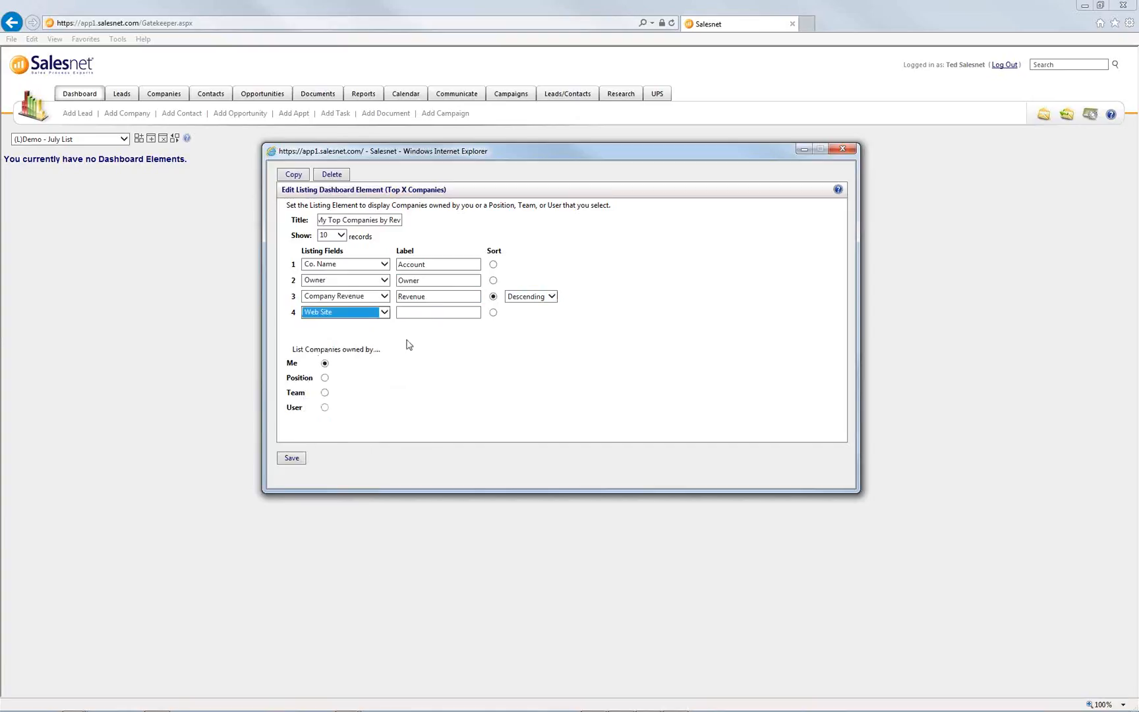
pyautogui.click(434, 312)
pyautogui.write('Website')
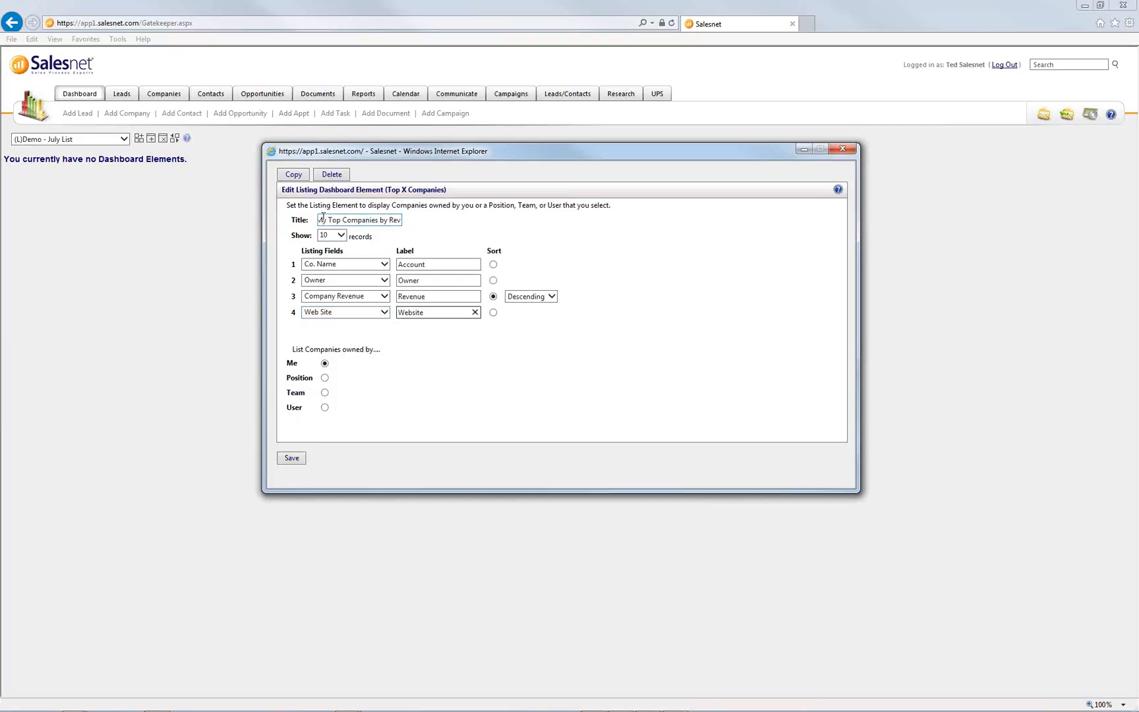
pyautogui.moveTo(323, 217); pyautogui.dragTo(370, 215)
pyautogui.click(393, 218)
pyautogui.doubleClick(333, 218)
pyautogui.press('Home')
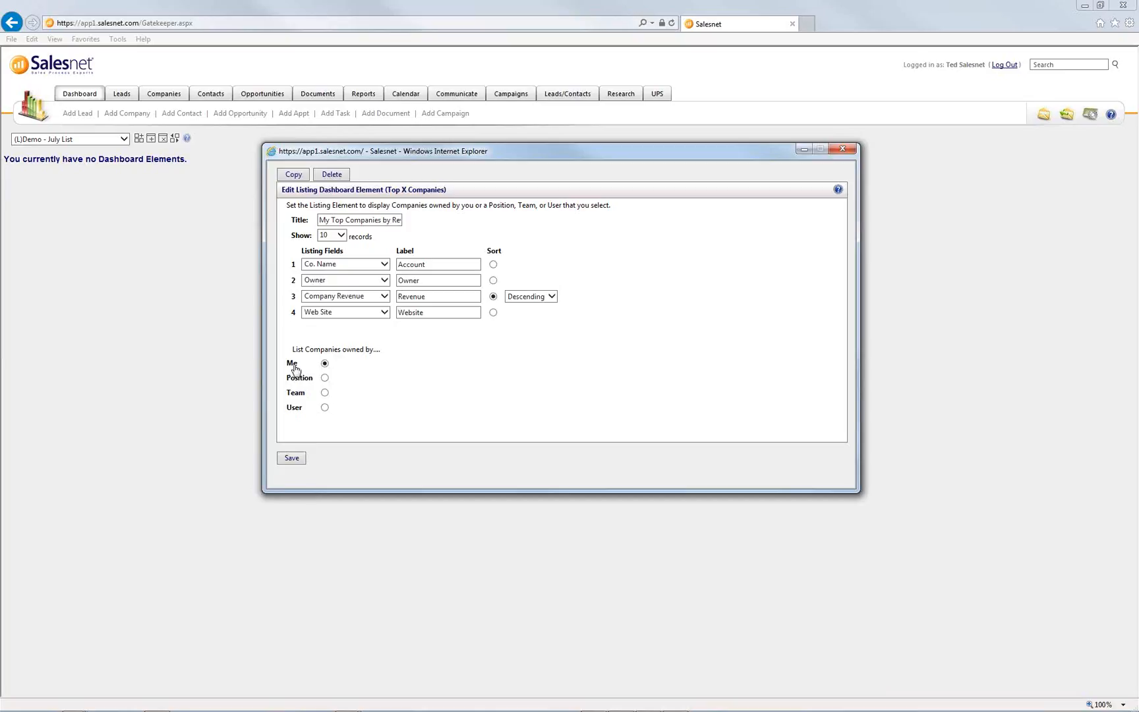
# - After trying User, Team and Position ownership, set ownership to Me and save the element
pyautogui.click(324, 407)
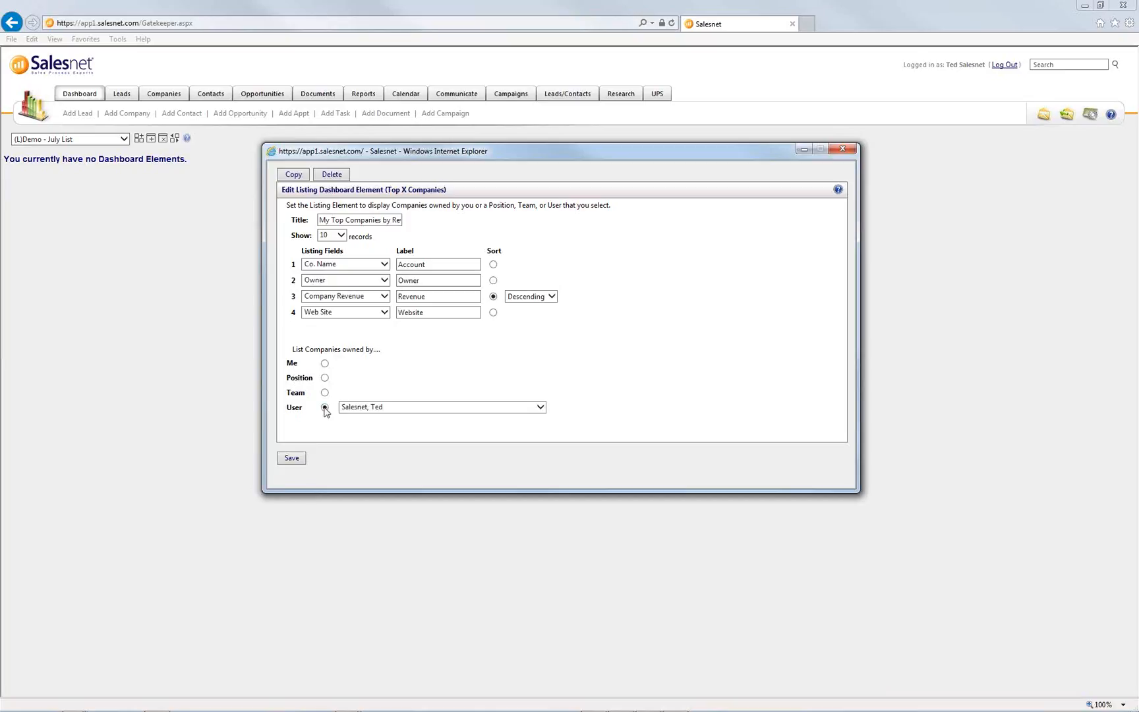
pyautogui.click(324, 393)
pyautogui.click(325, 377)
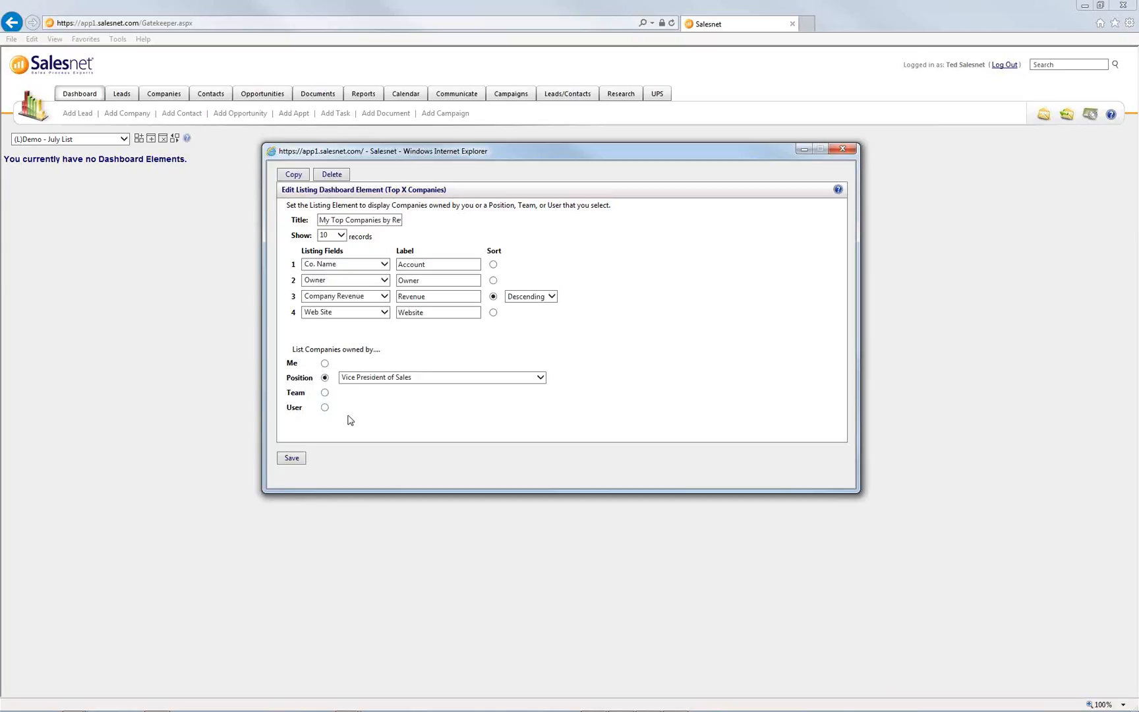
pyautogui.click(324, 364)
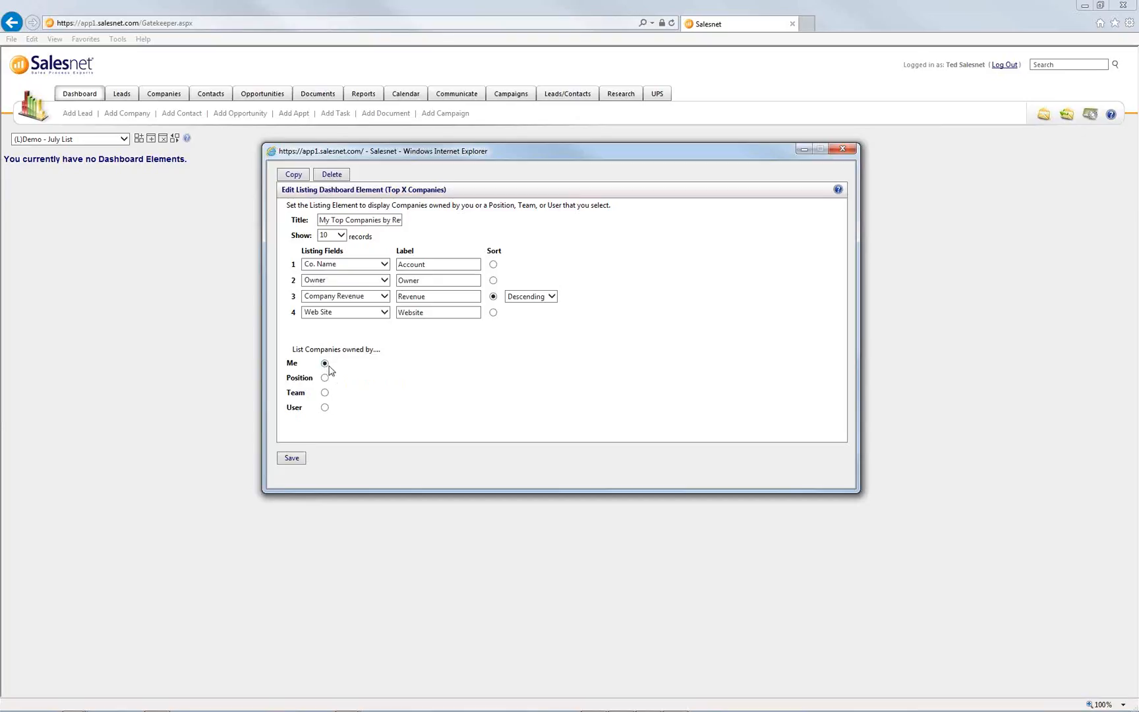
pyautogui.click(292, 458)
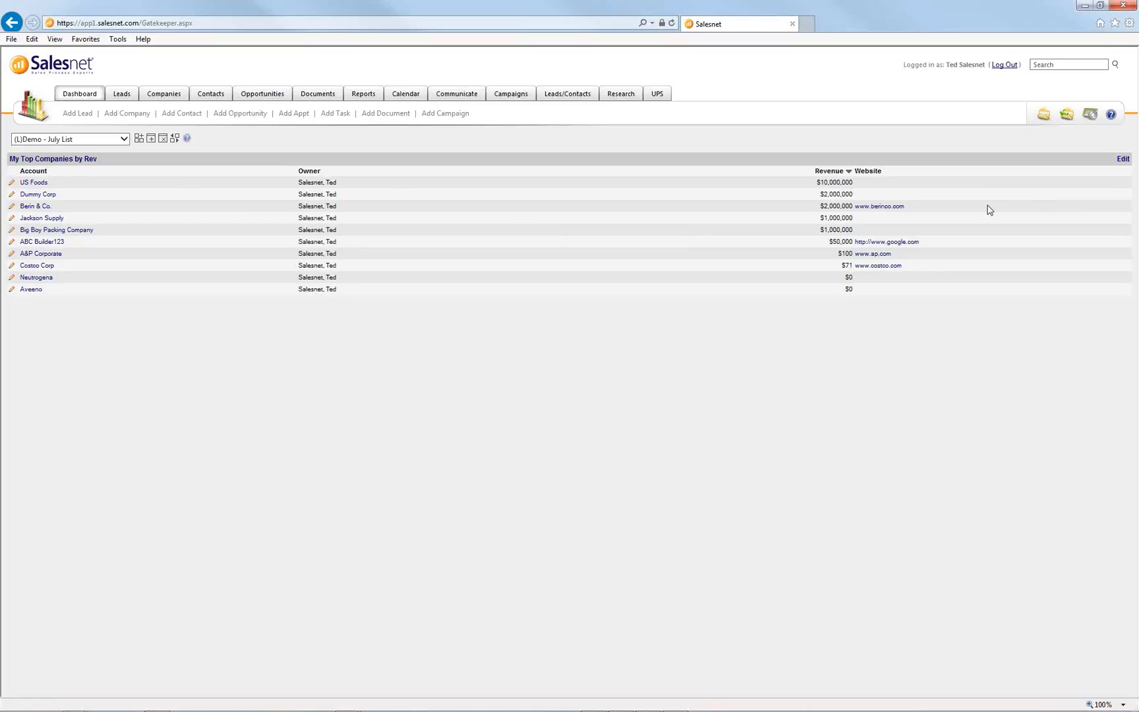
# - Add a Recent Leads list to the July List dashboard
pyautogui.click(147, 139)
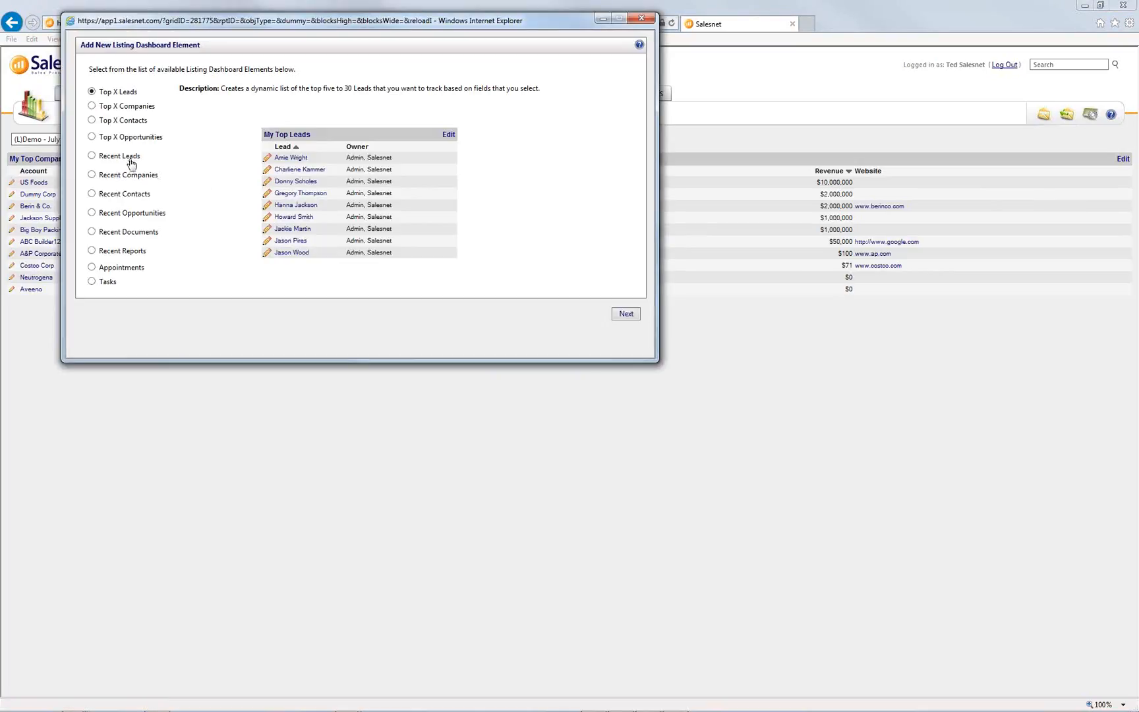
pyautogui.click(132, 160)
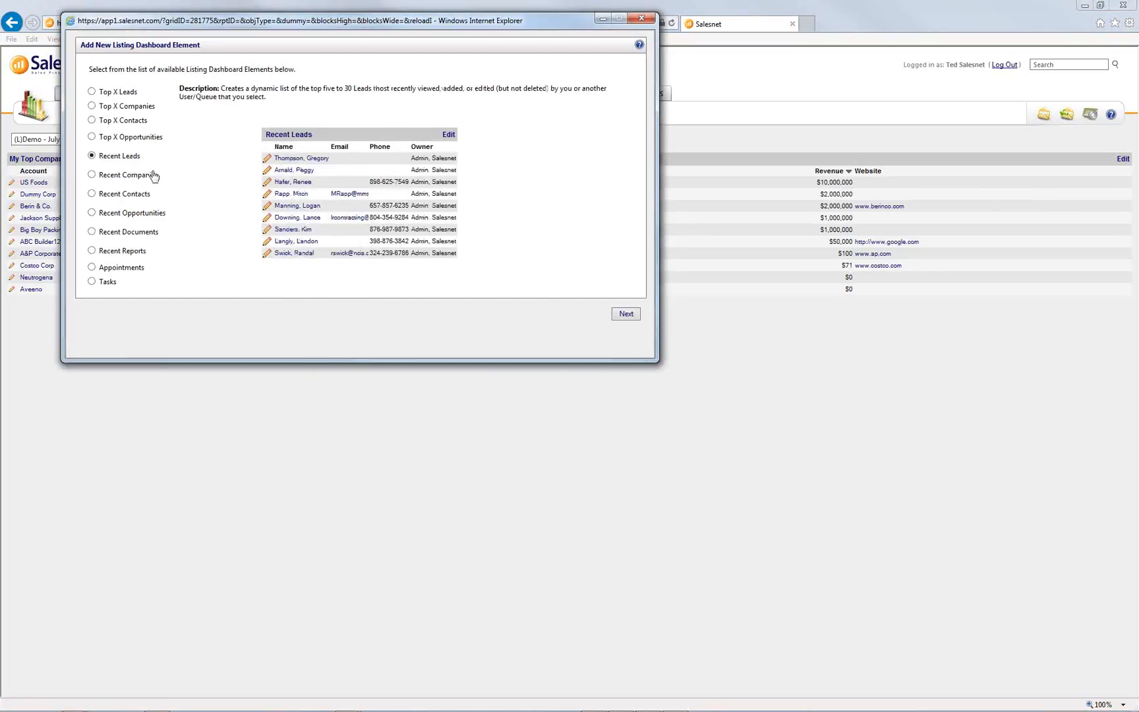
pyautogui.click(621, 314)
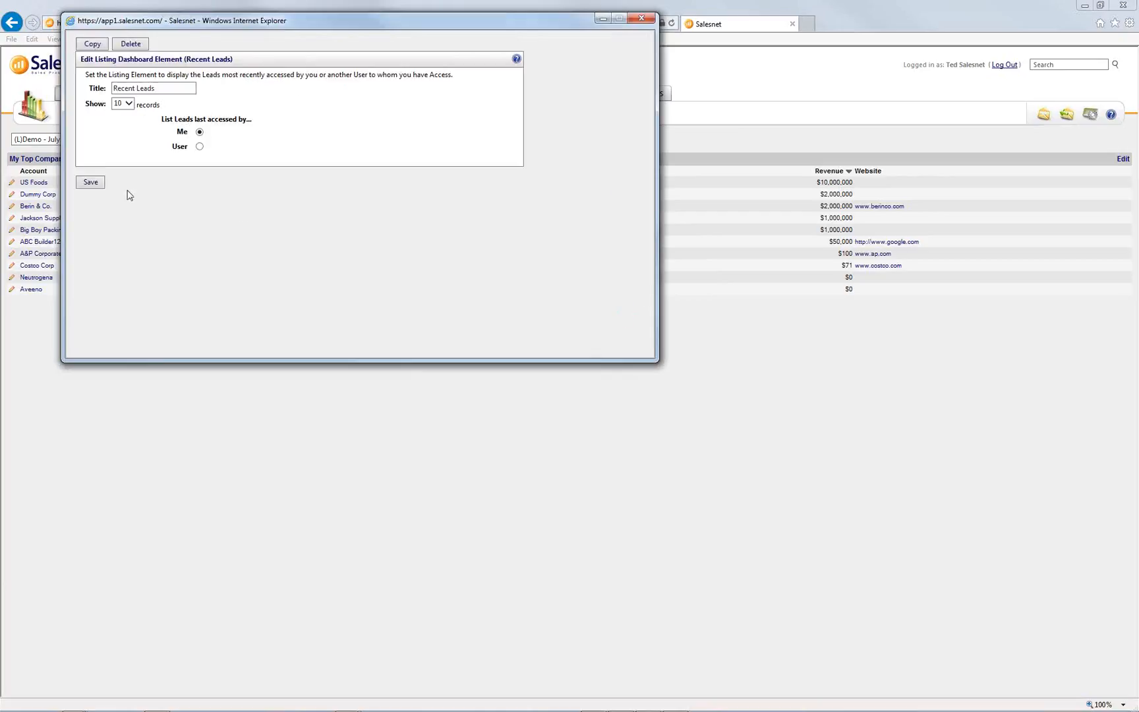
pyautogui.click(91, 182)
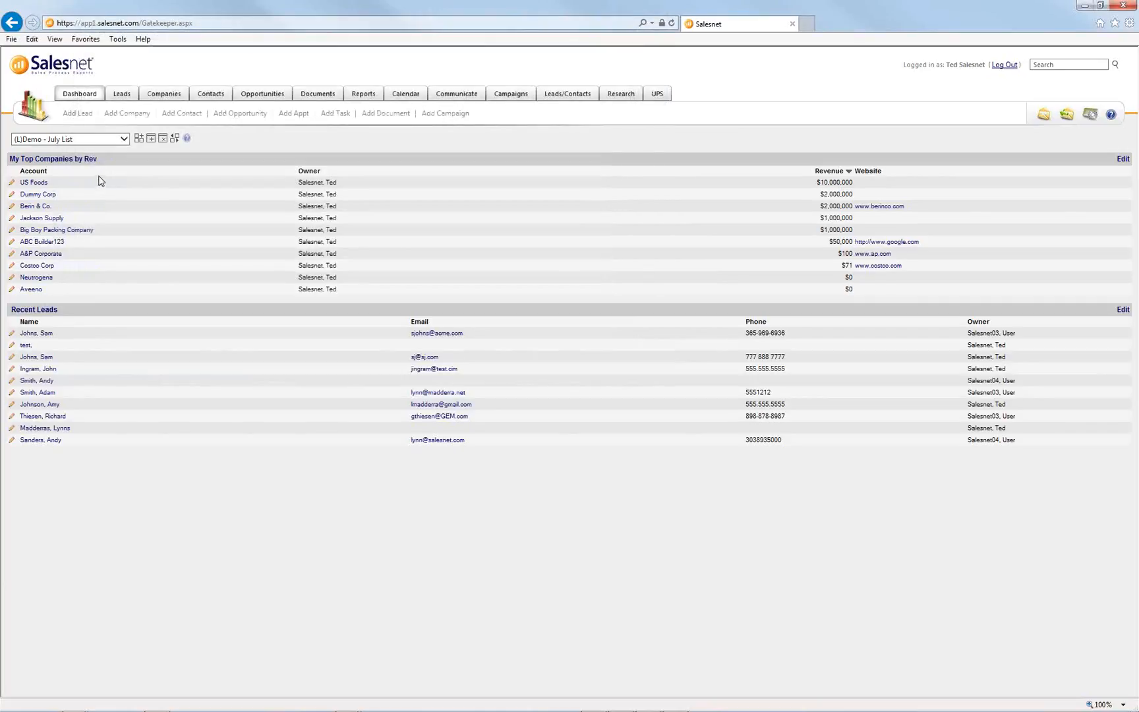
# - Add a Recent Reports list and bring up the dashboard layout settings
pyautogui.click(139, 138)
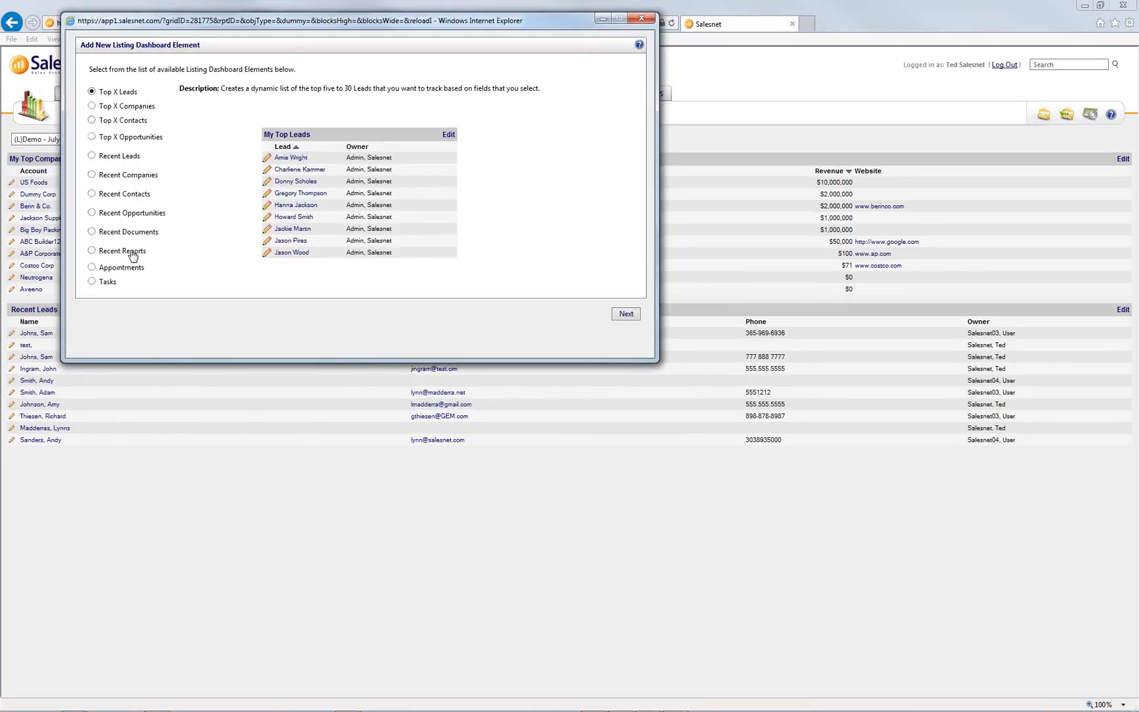
pyautogui.click(131, 253)
pyautogui.click(626, 314)
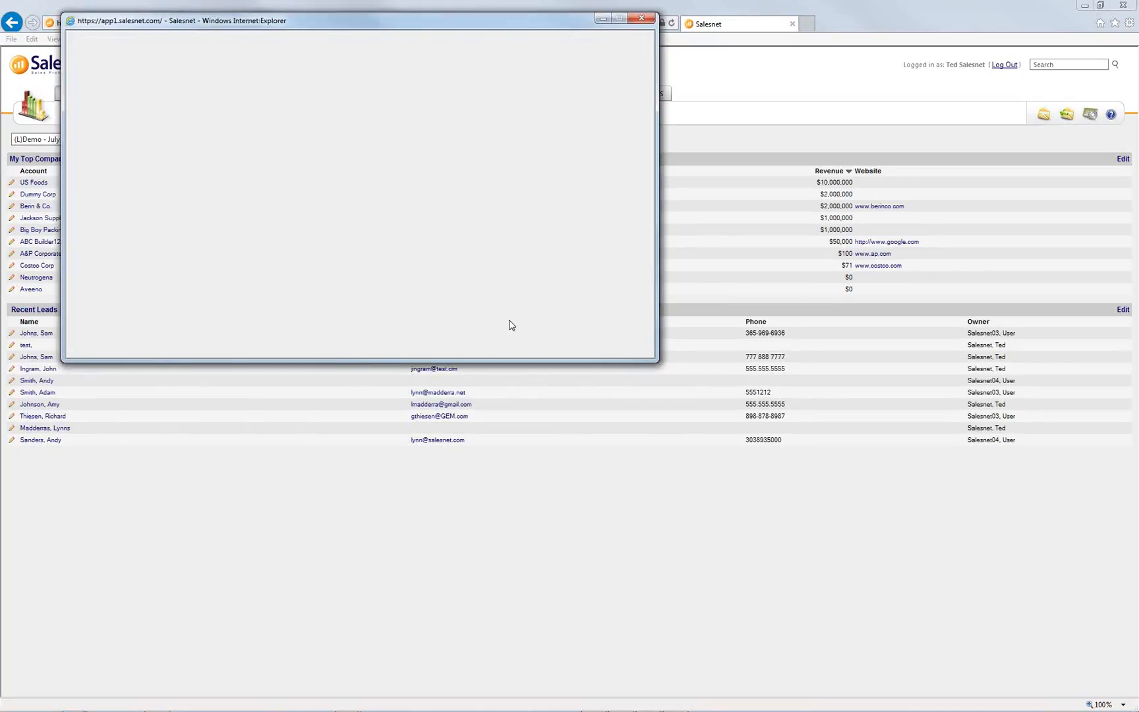
pyautogui.click(93, 182)
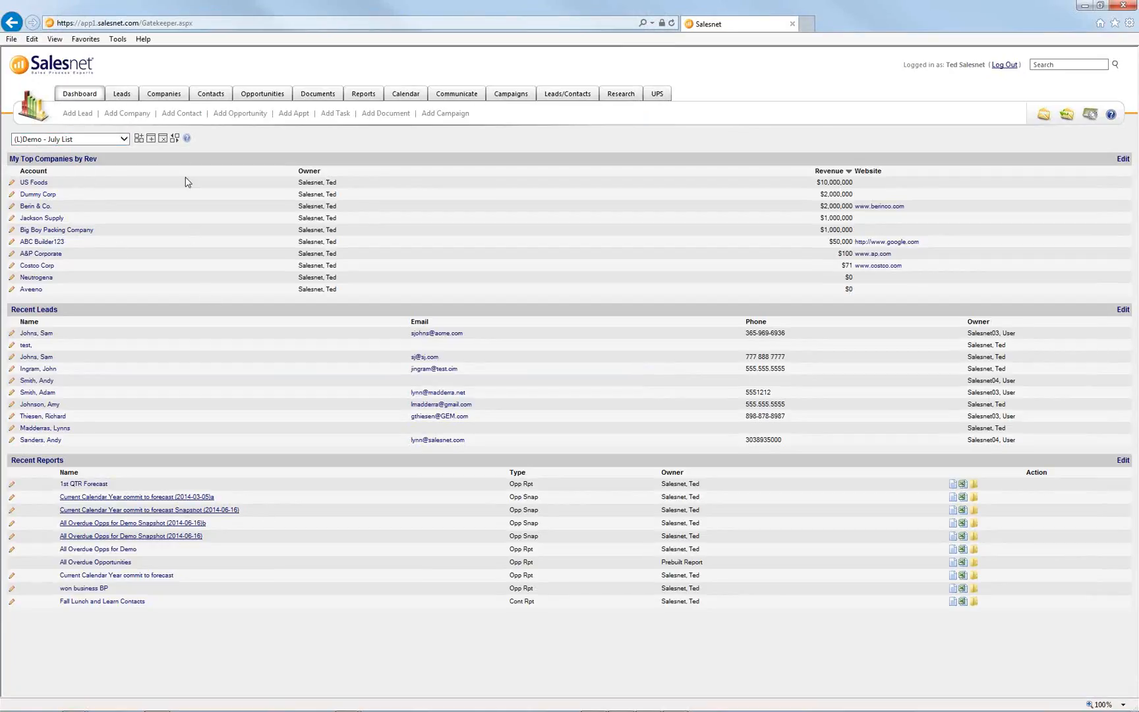
pyautogui.click(175, 142)
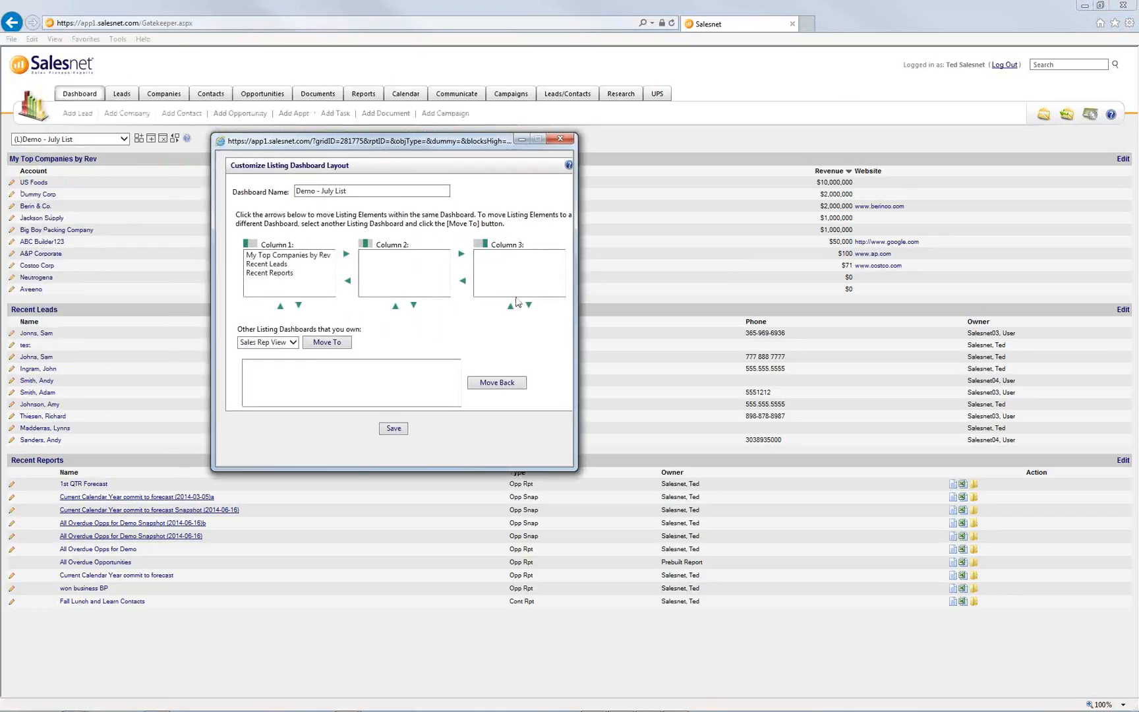
# - Move Recent Leads to Column 2 and Recent Reports to Column 3, then save the layout
pyautogui.click(282, 264)
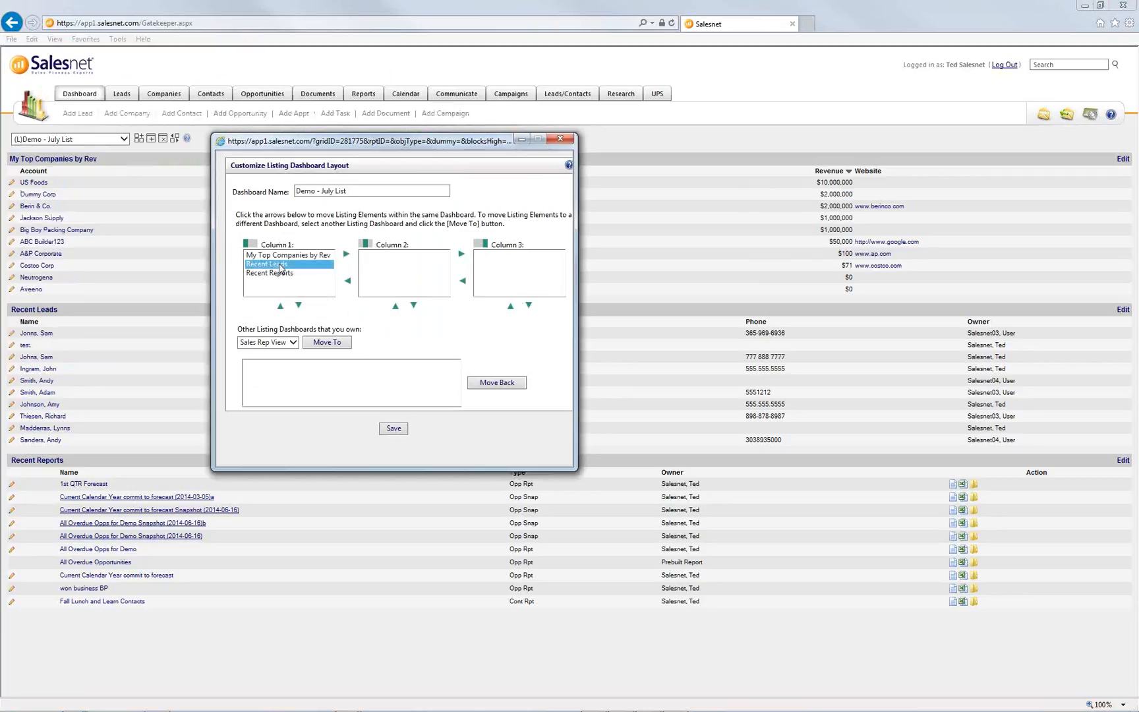
pyautogui.click(347, 257)
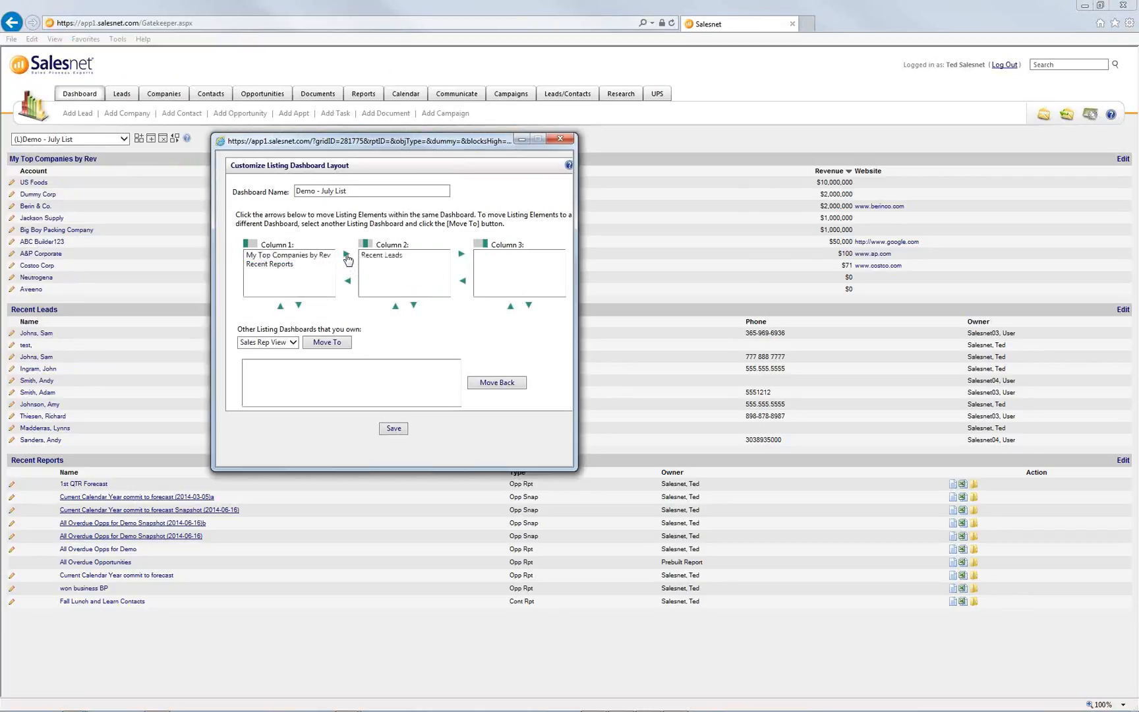
pyautogui.click(277, 264)
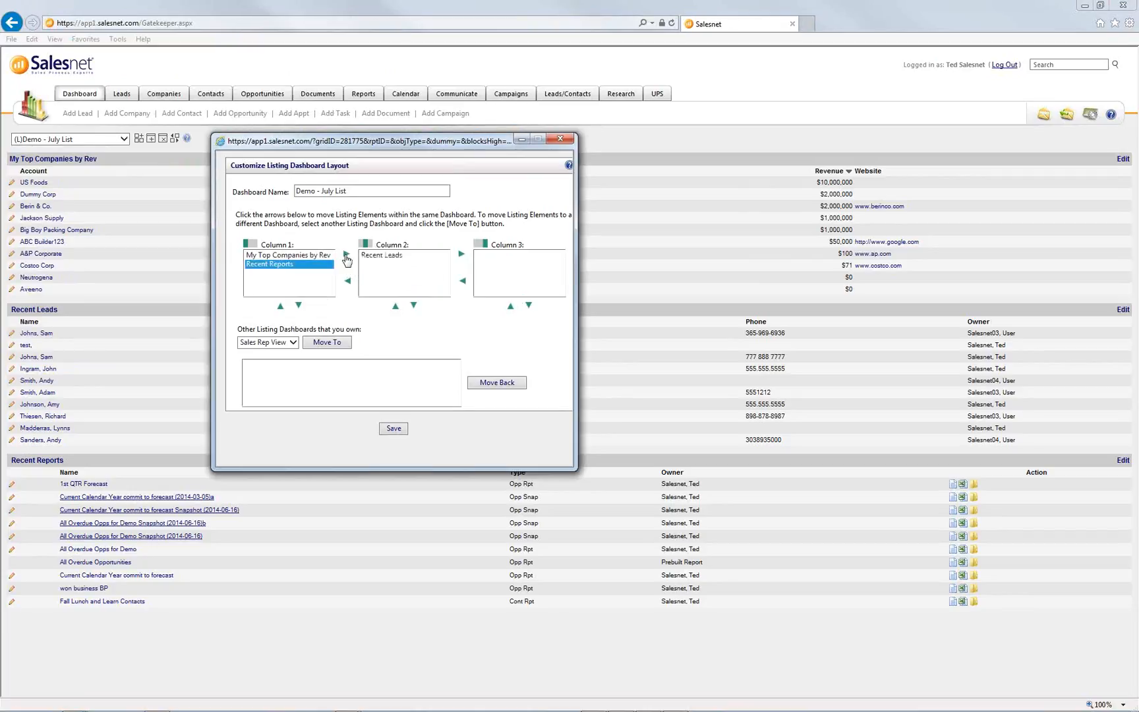
pyautogui.click(346, 255)
pyautogui.click(399, 264)
pyautogui.click(461, 254)
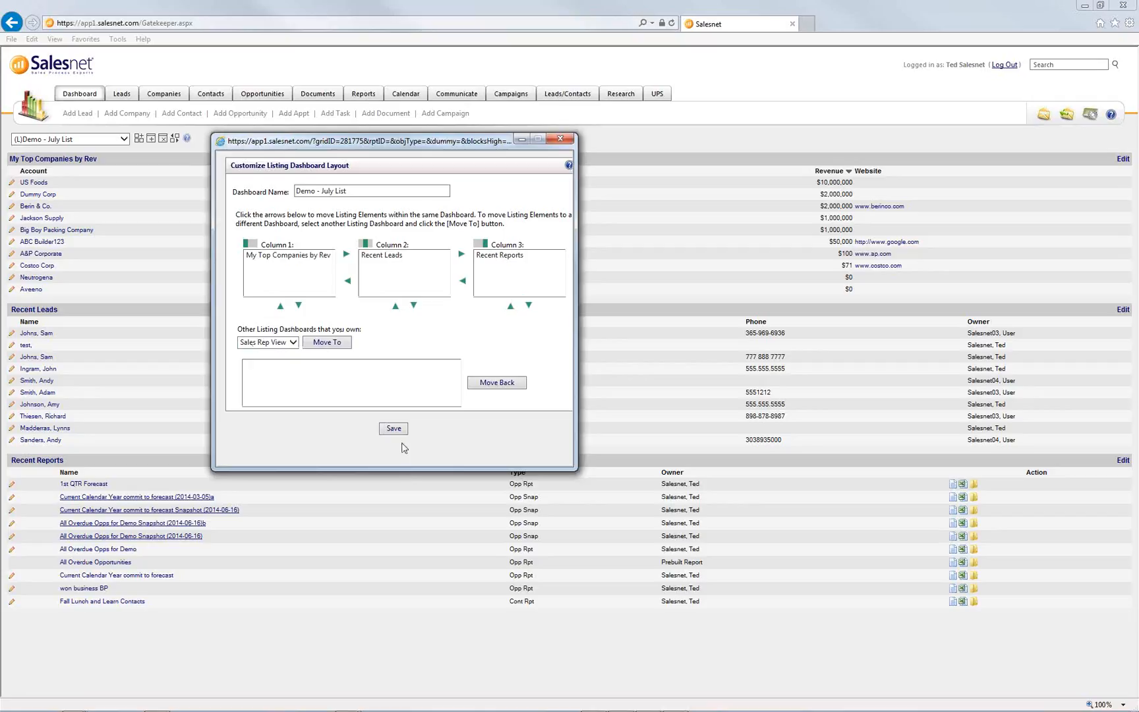
pyautogui.click(399, 429)
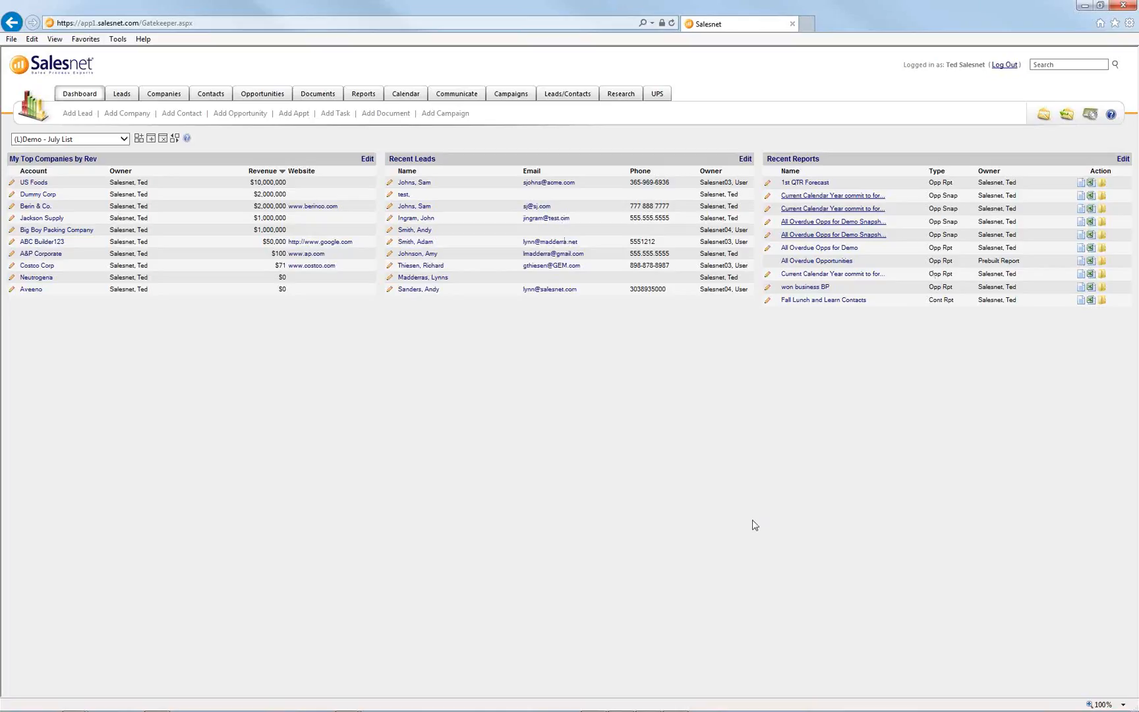
pyautogui.moveTo(571, 707)
pyautogui.click(345, 702)
pyautogui.click(392, 668)
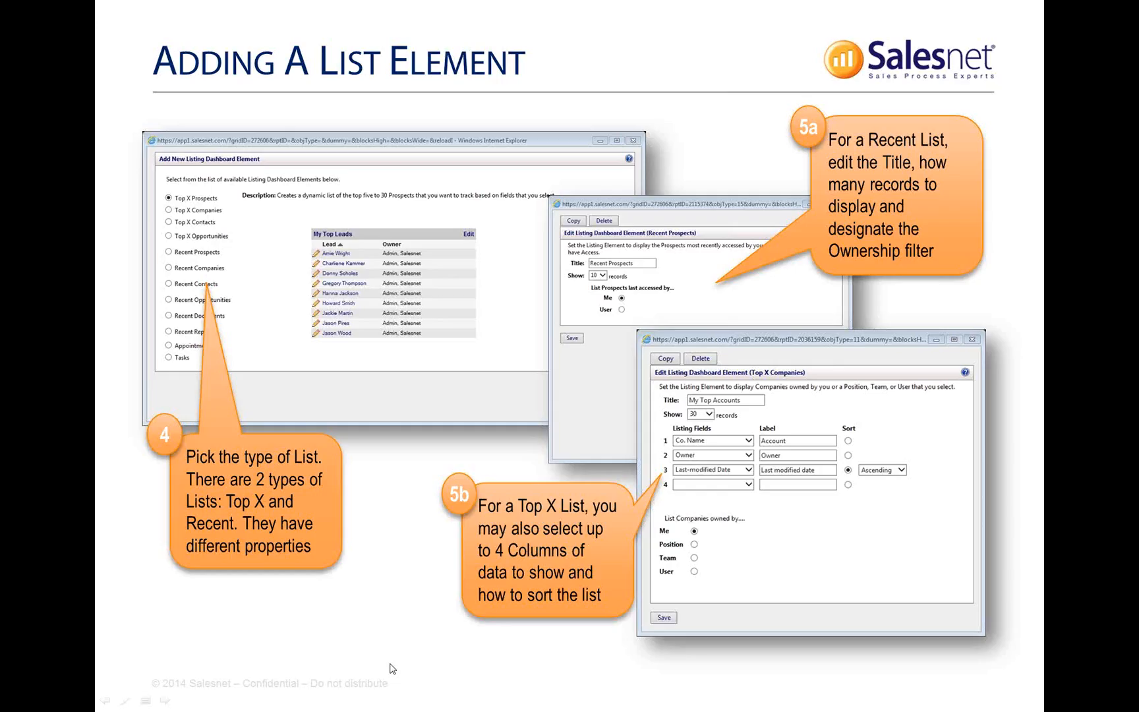
pyautogui.click(431, 584)
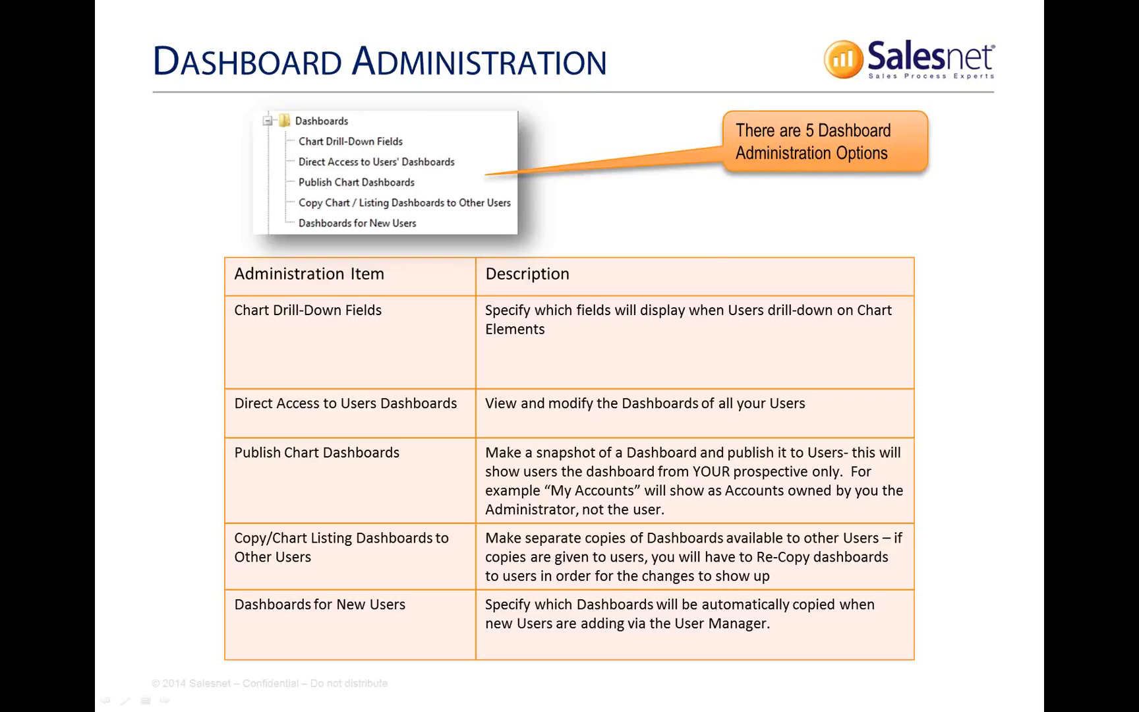
pyautogui.hotkey('alt', 'Tab')
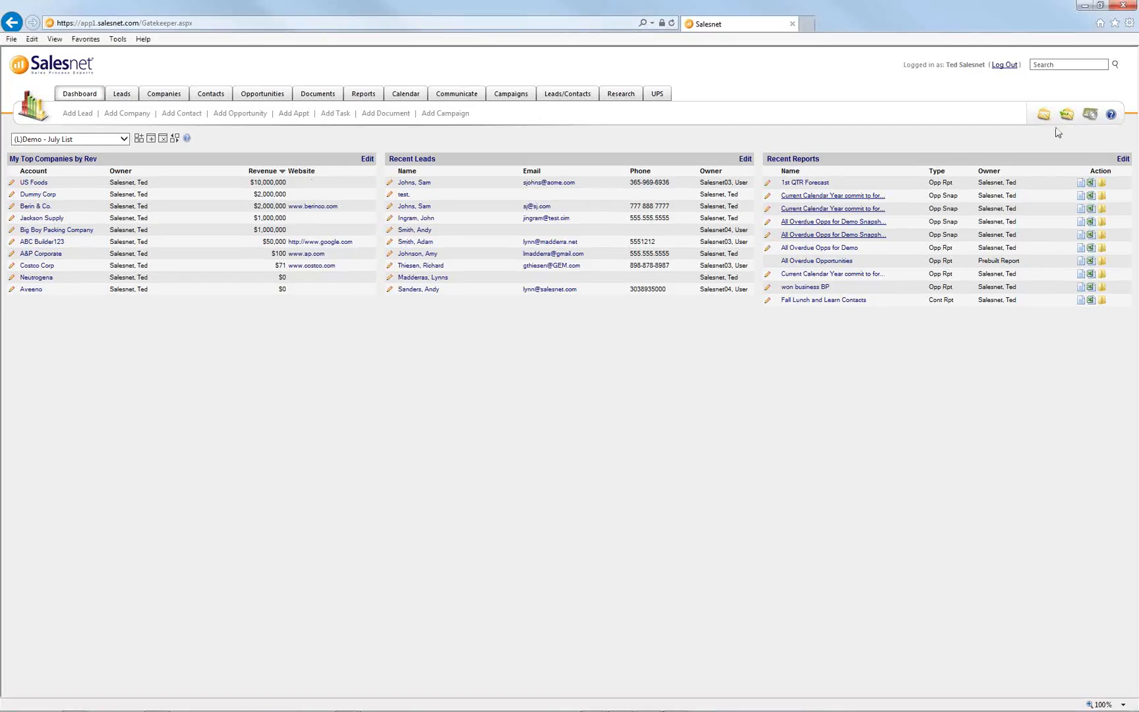
# - Confirm Your Profile lists Dashboard under Administrators, then return to the PowerPoint slides
pyautogui.click(1089, 114)
pyautogui.click(59, 163)
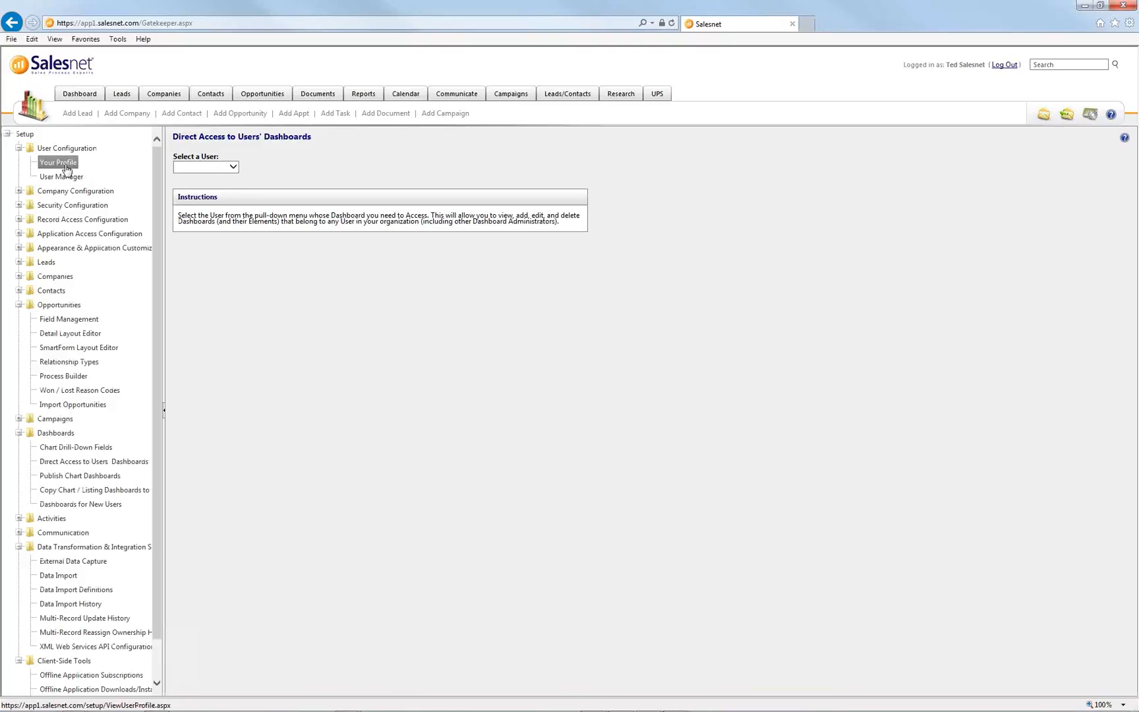
pyautogui.moveTo(237, 505); pyautogui.dragTo(190, 502)
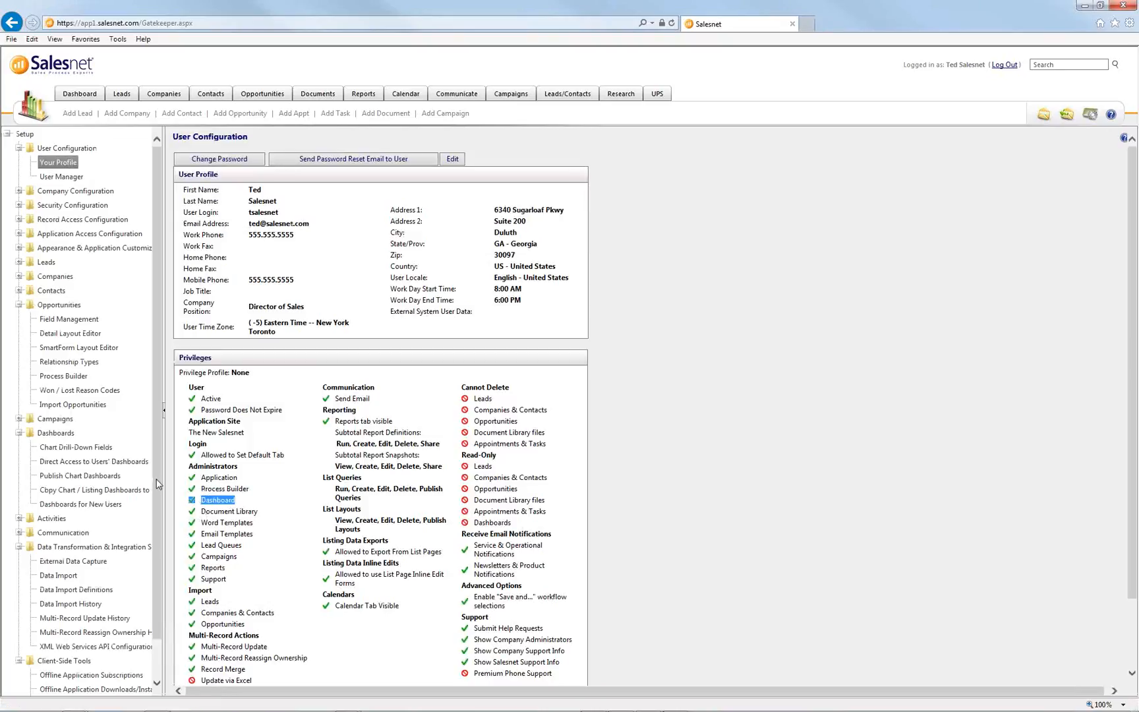
pyautogui.scroll(-1, 127, 554)
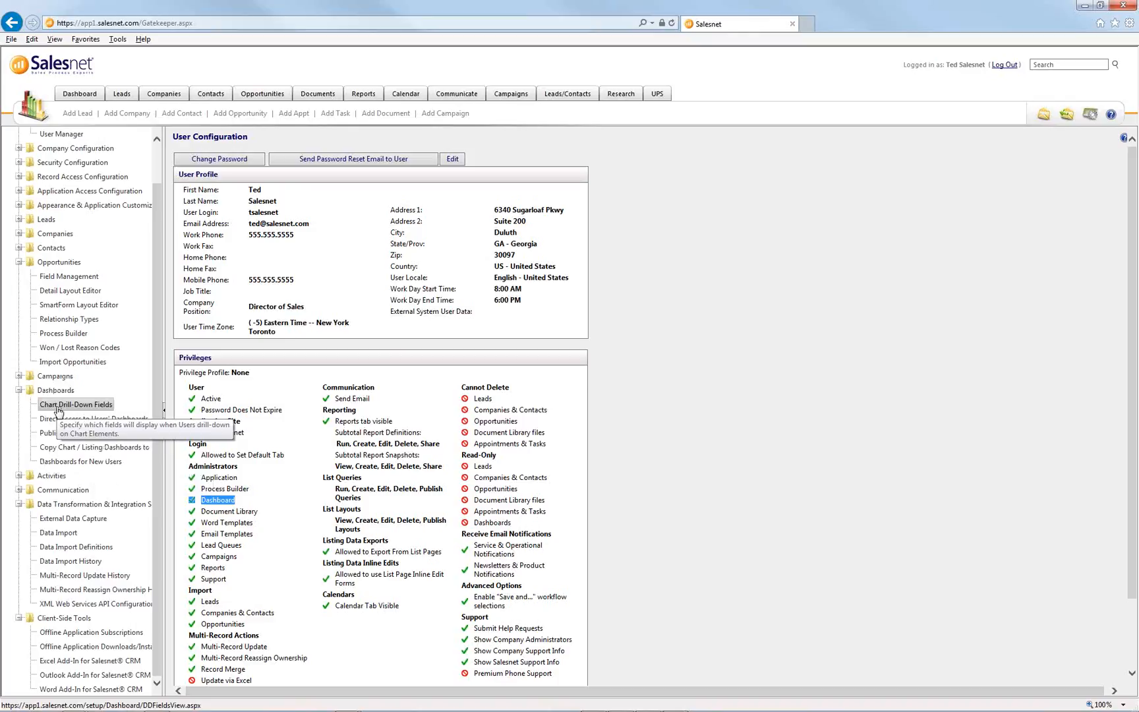
pyautogui.hotkey('alt', 'Tab')
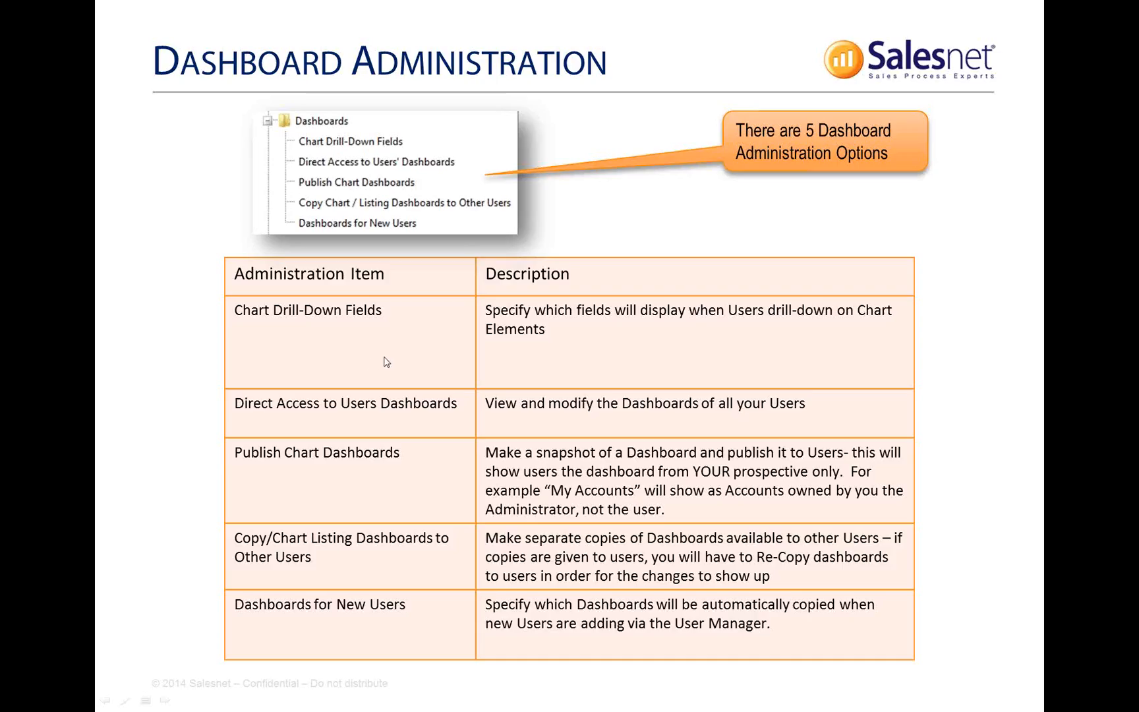
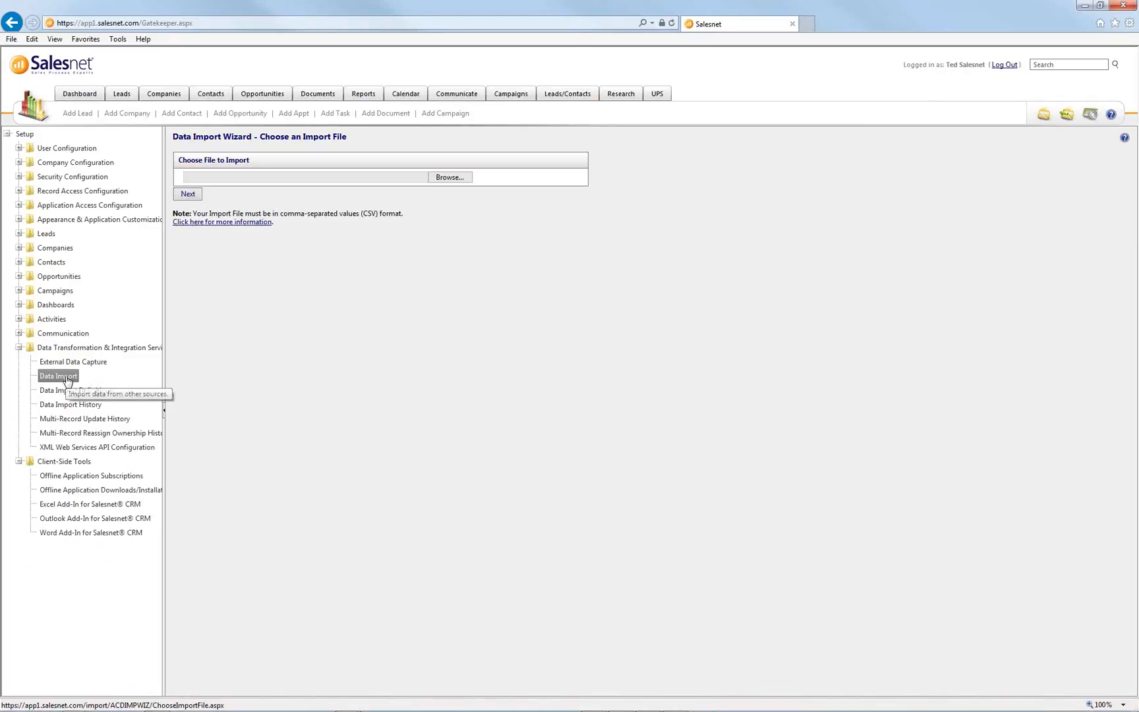
# - Browse to the aFortress\Help 2.0\Training\Admin\2012 folder for the import file
pyautogui.click(447, 179)
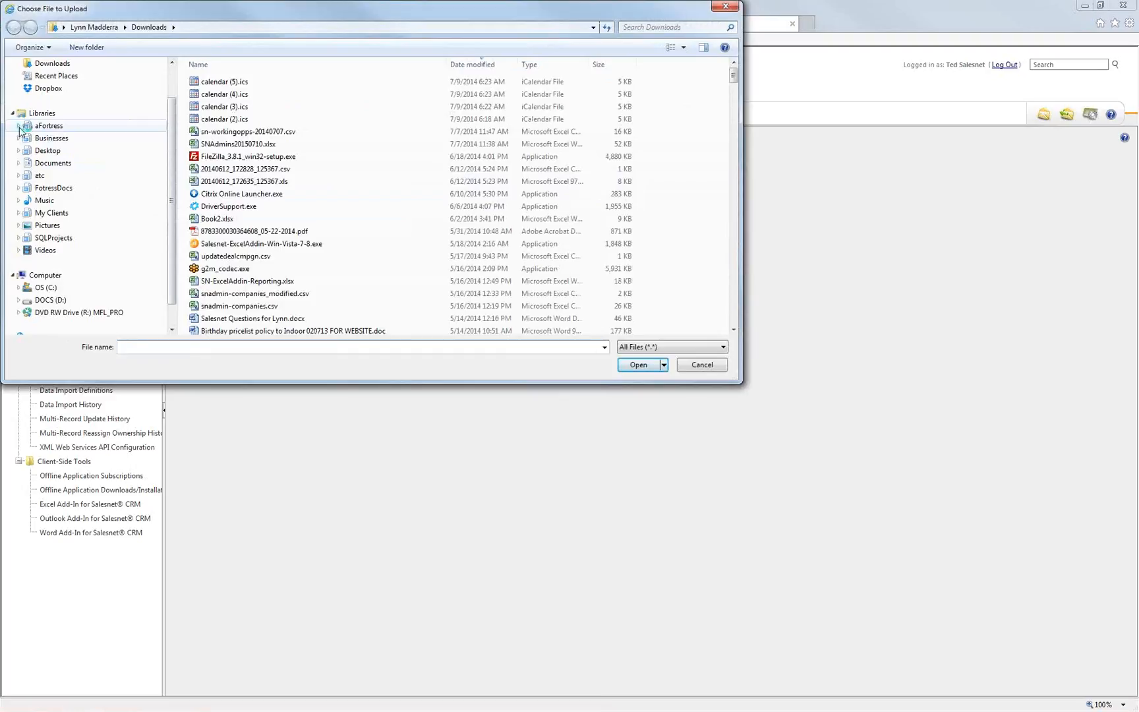
pyautogui.click(19, 125)
pyautogui.click(25, 138)
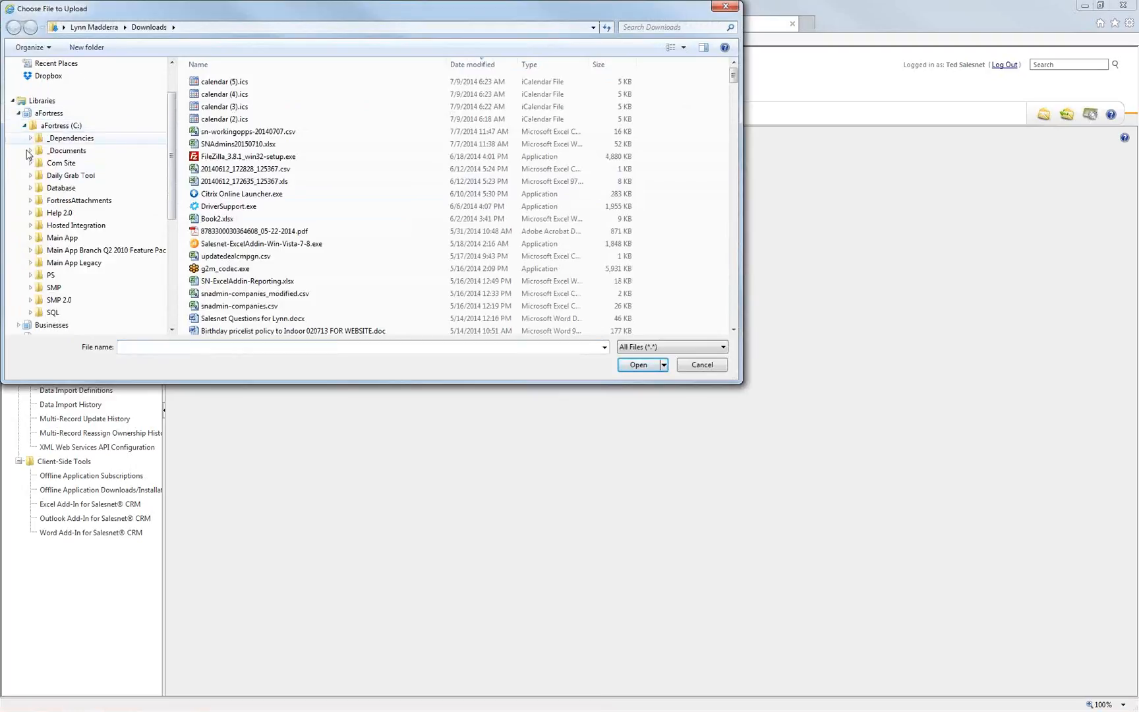
pyautogui.click(30, 212)
pyautogui.click(37, 262)
pyautogui.scroll(3, 37, 290)
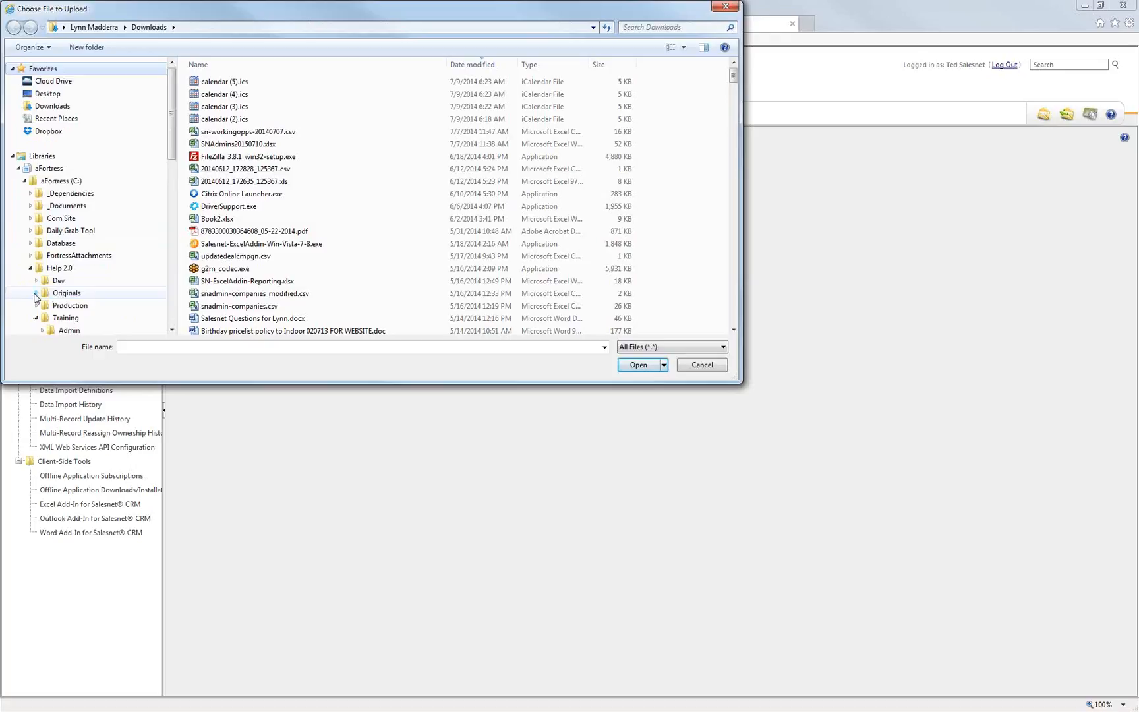
pyautogui.scroll(-3, 37, 298)
pyautogui.click(42, 213)
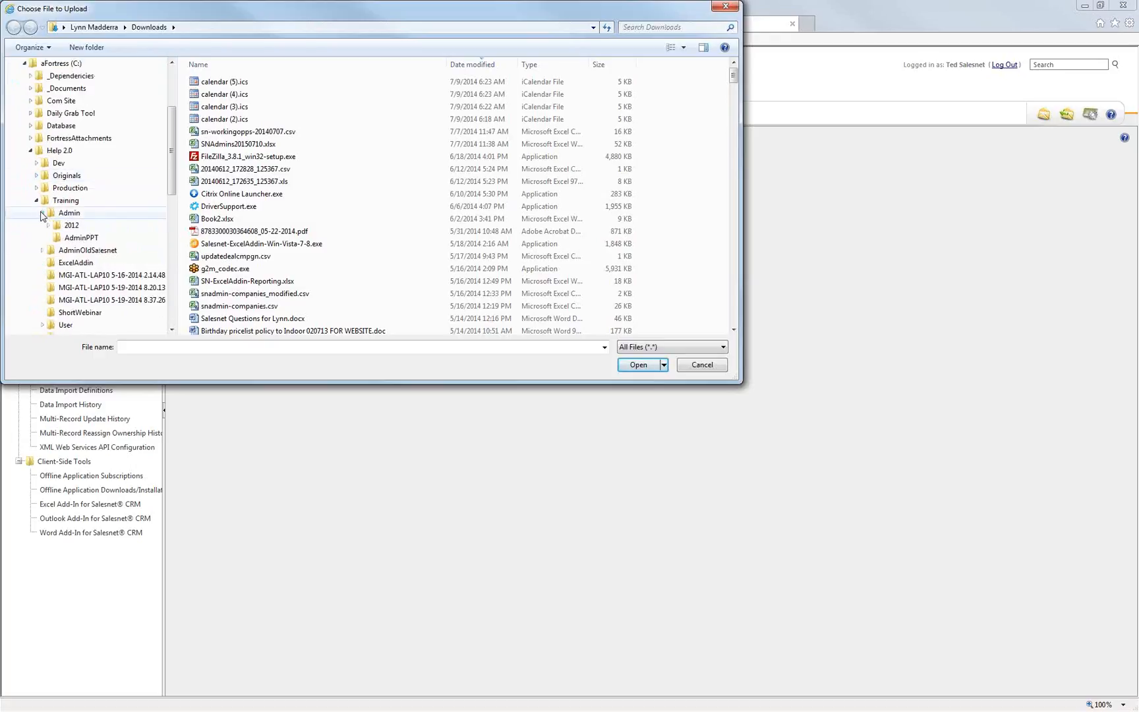
pyautogui.click(72, 226)
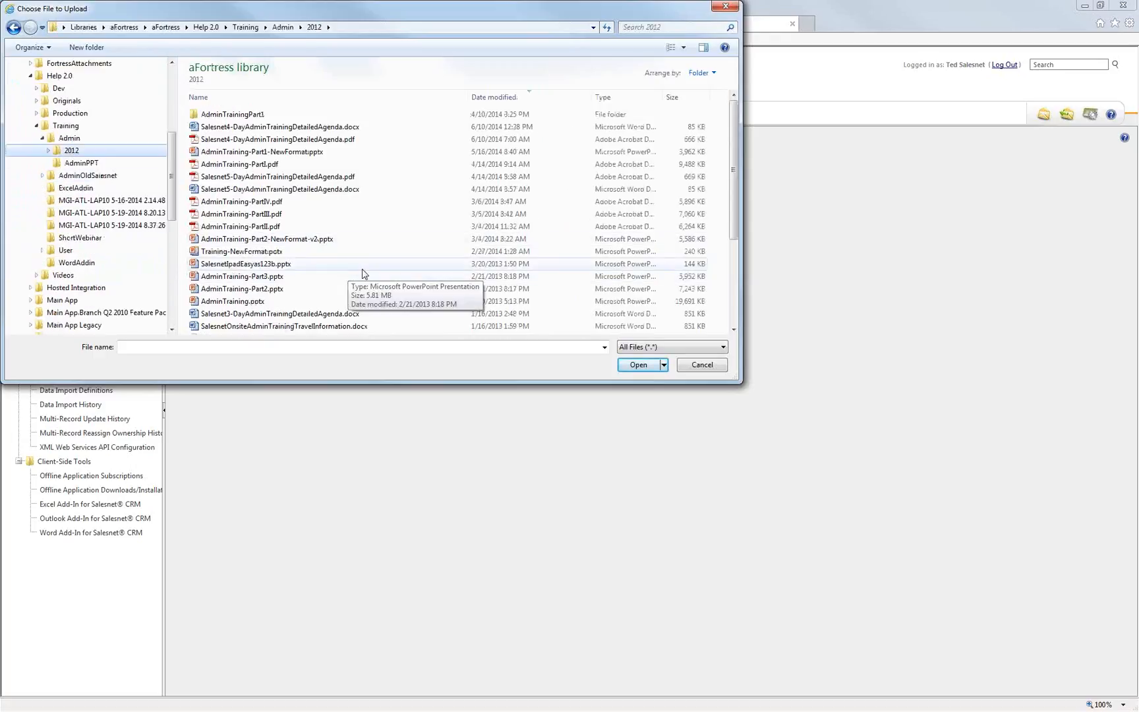
# - Choose aaaACOImportExample.csv as the import file and upload it
pyautogui.click(362, 265)
pyautogui.scroll(-4, 362, 272)
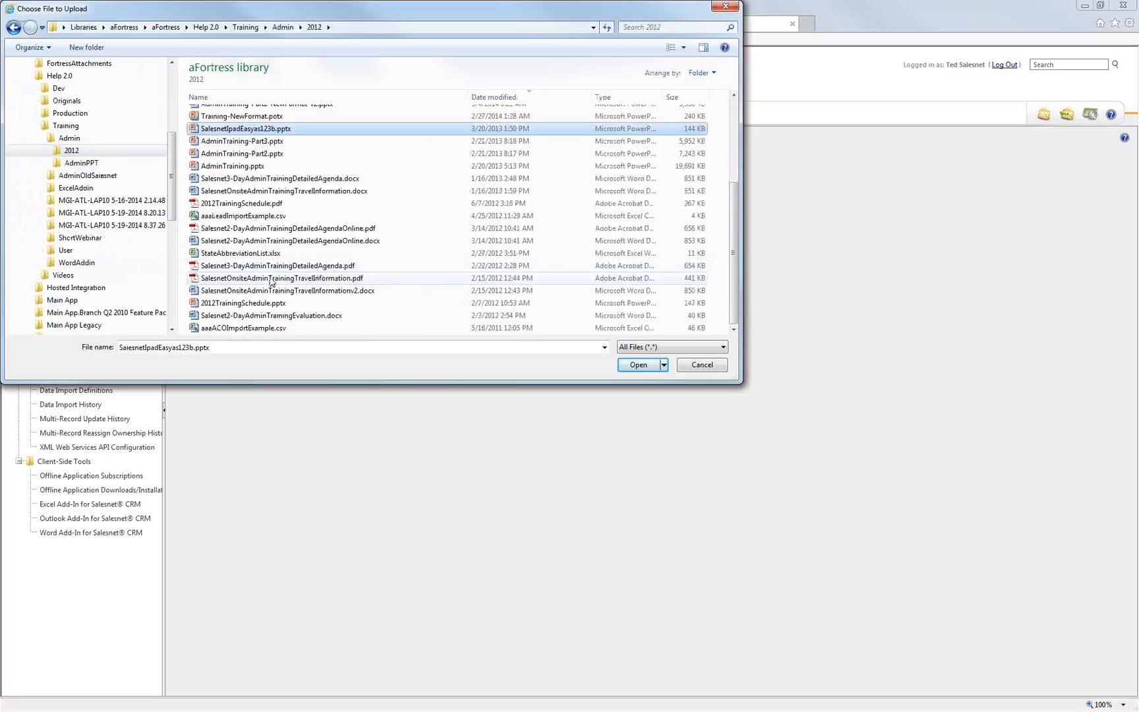
pyautogui.click(270, 218)
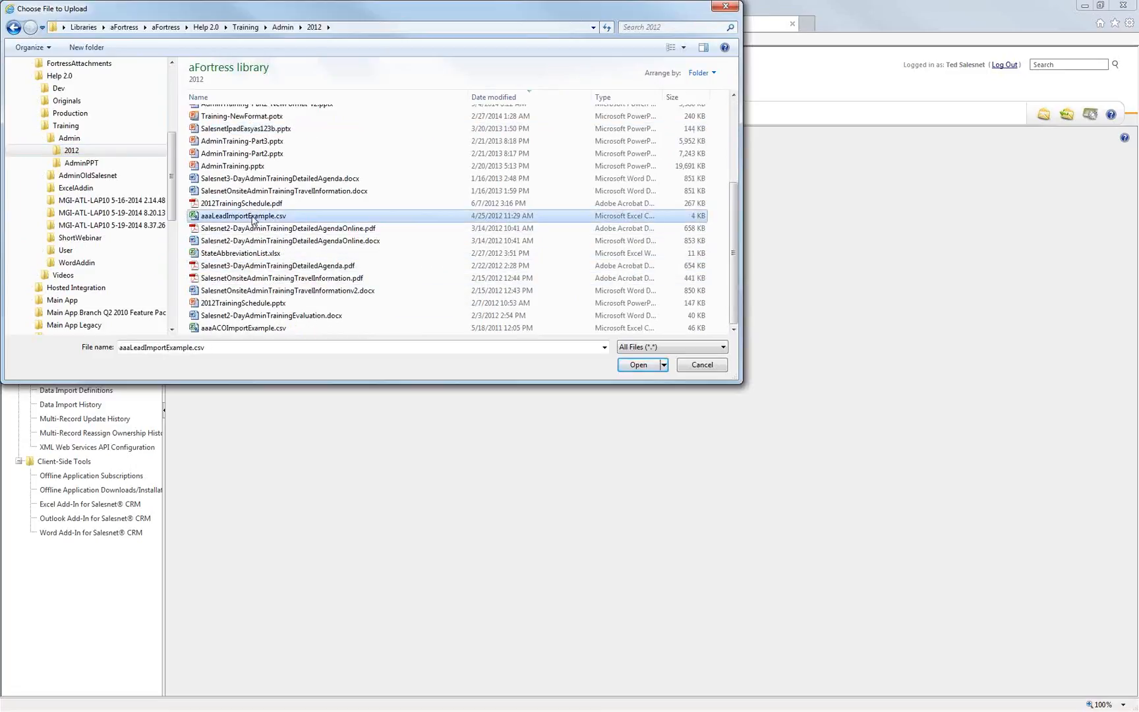
pyautogui.click(252, 329)
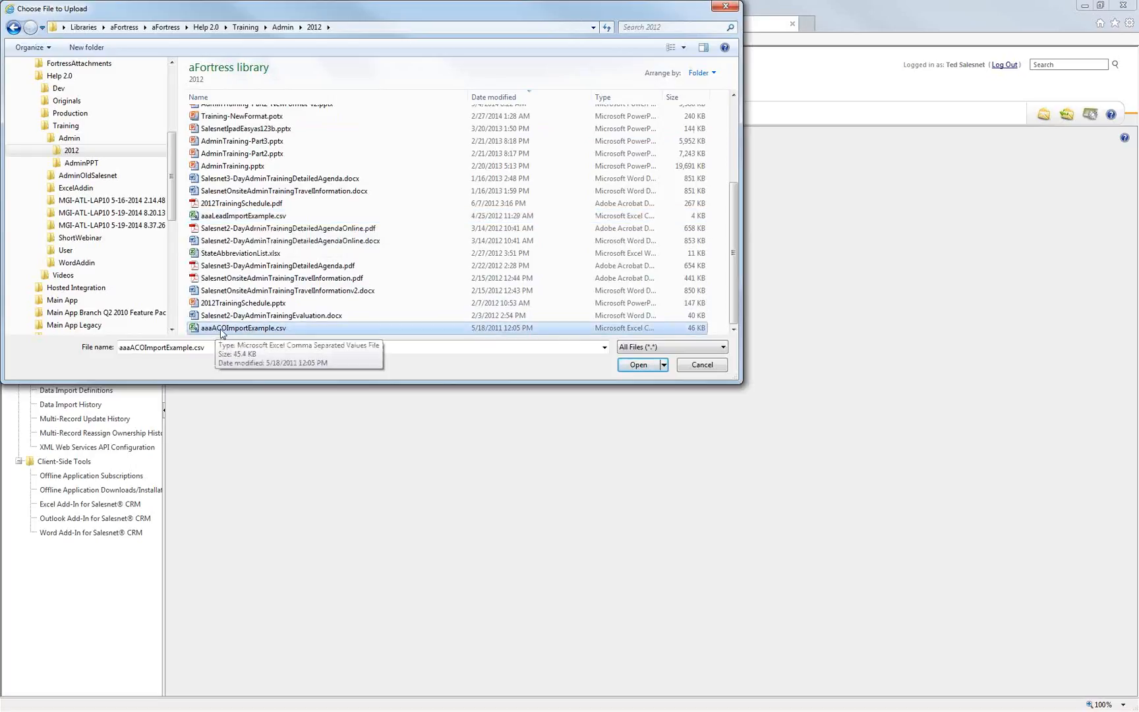
pyautogui.doubleClick(225, 329)
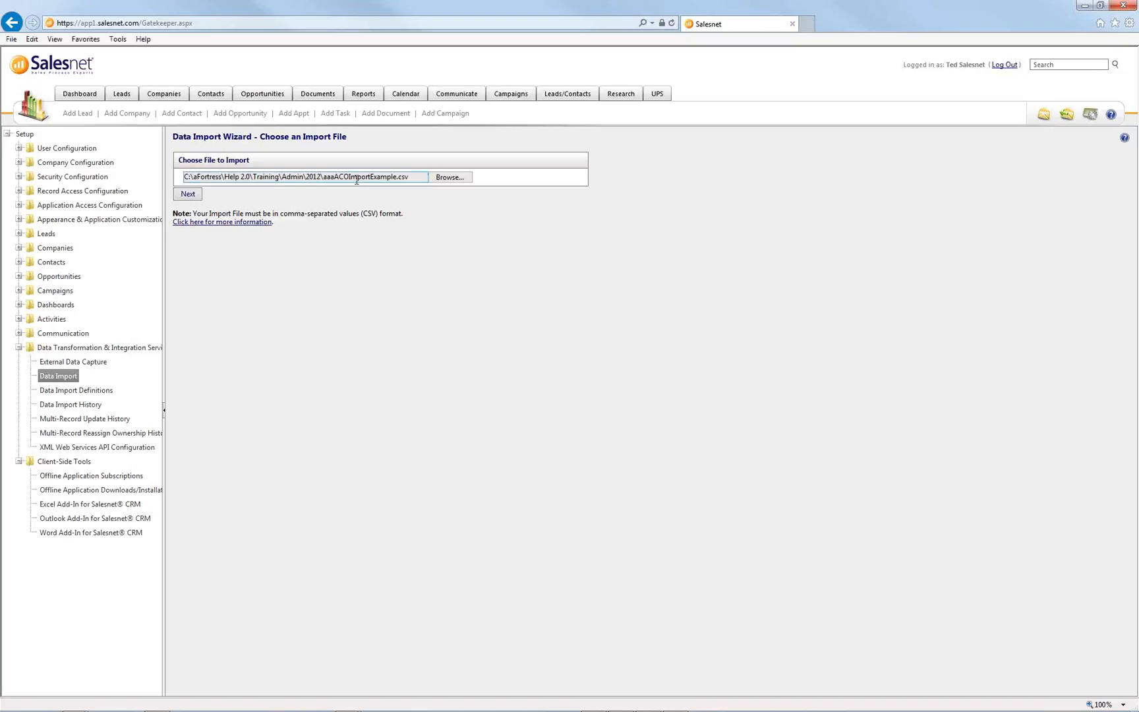
pyautogui.click(447, 179)
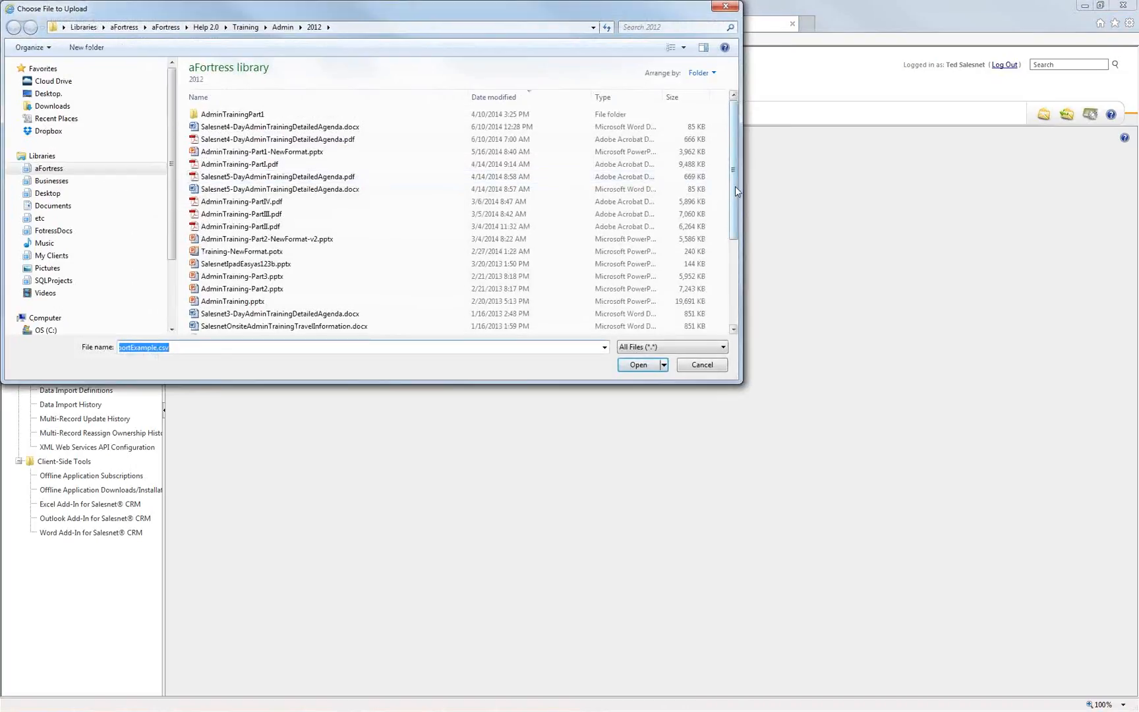
pyautogui.scroll(-4, 732, 188)
pyautogui.doubleClick(252, 328)
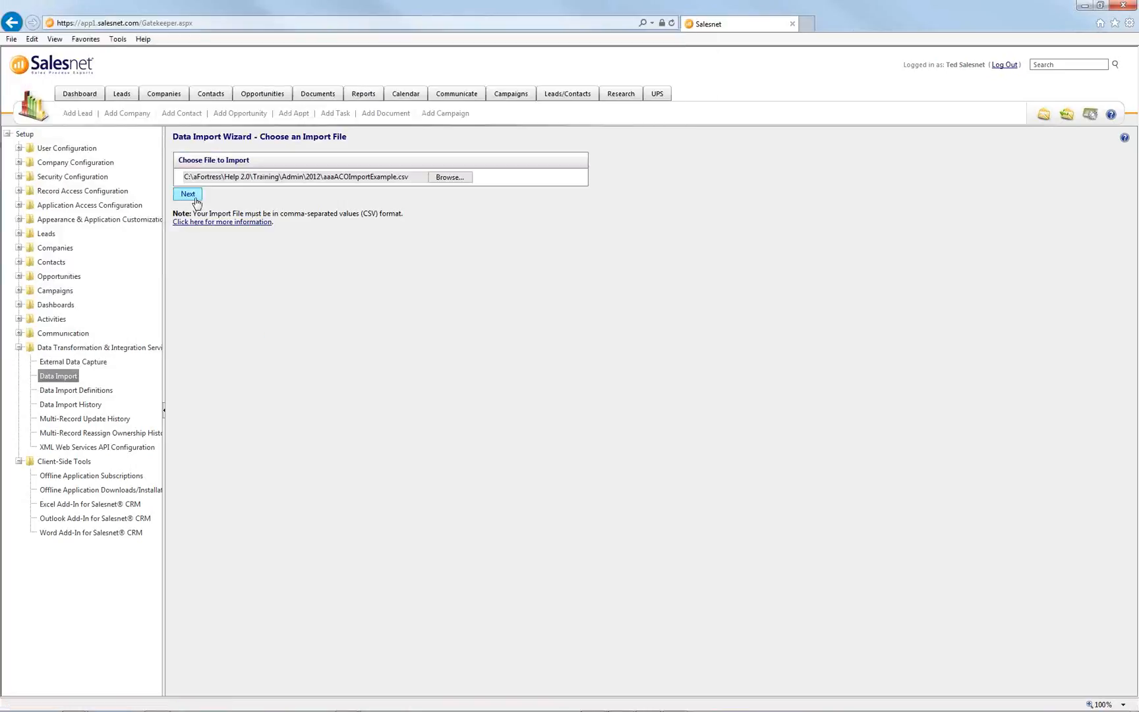
pyautogui.click(193, 196)
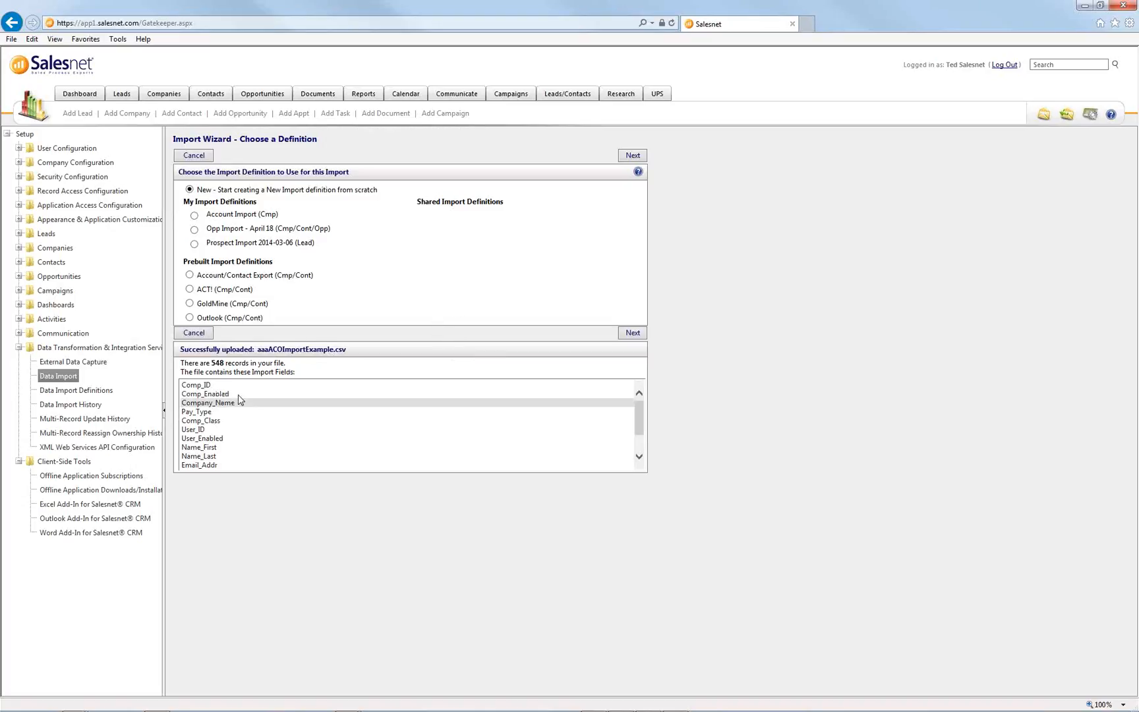
# - Note the 548 uploaded records, start a new definition, and keep MM-DD-YYYY dates with period decimals
pyautogui.moveTo(210, 362); pyautogui.dragTo(251, 363)
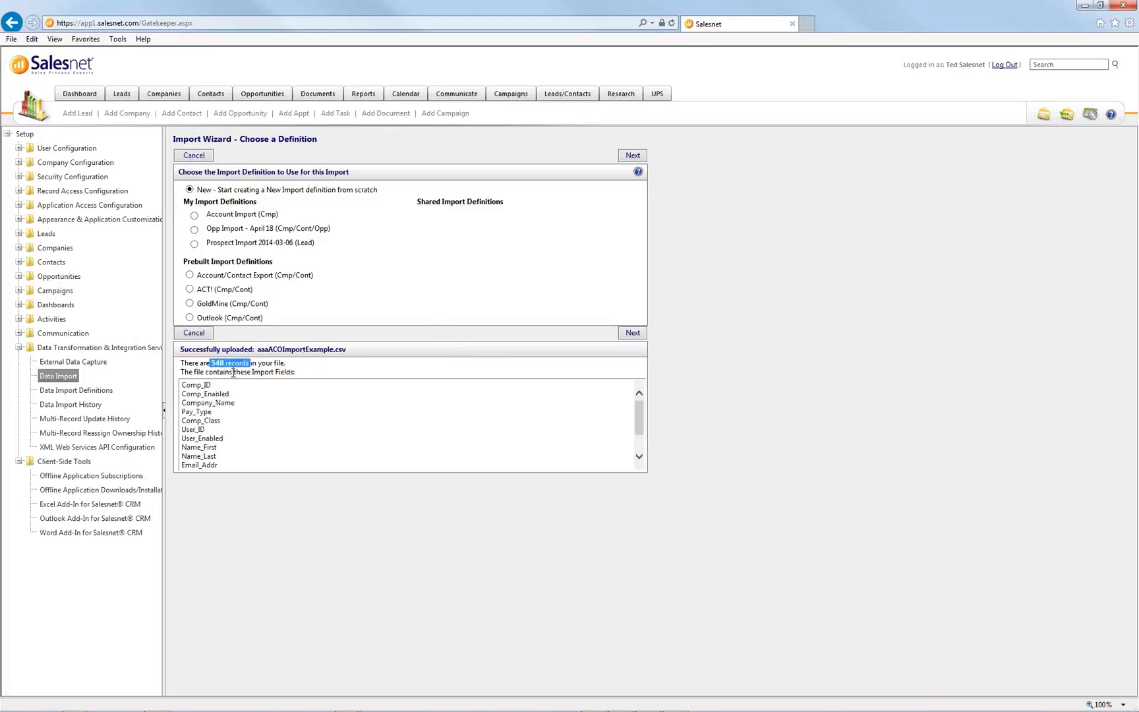
pyautogui.moveTo(637, 407)
pyautogui.mouseDown()
pyautogui.moveTo(631, 441)
pyautogui.moveTo(632, 403)
pyautogui.mouseUp()
pyautogui.click(633, 156)
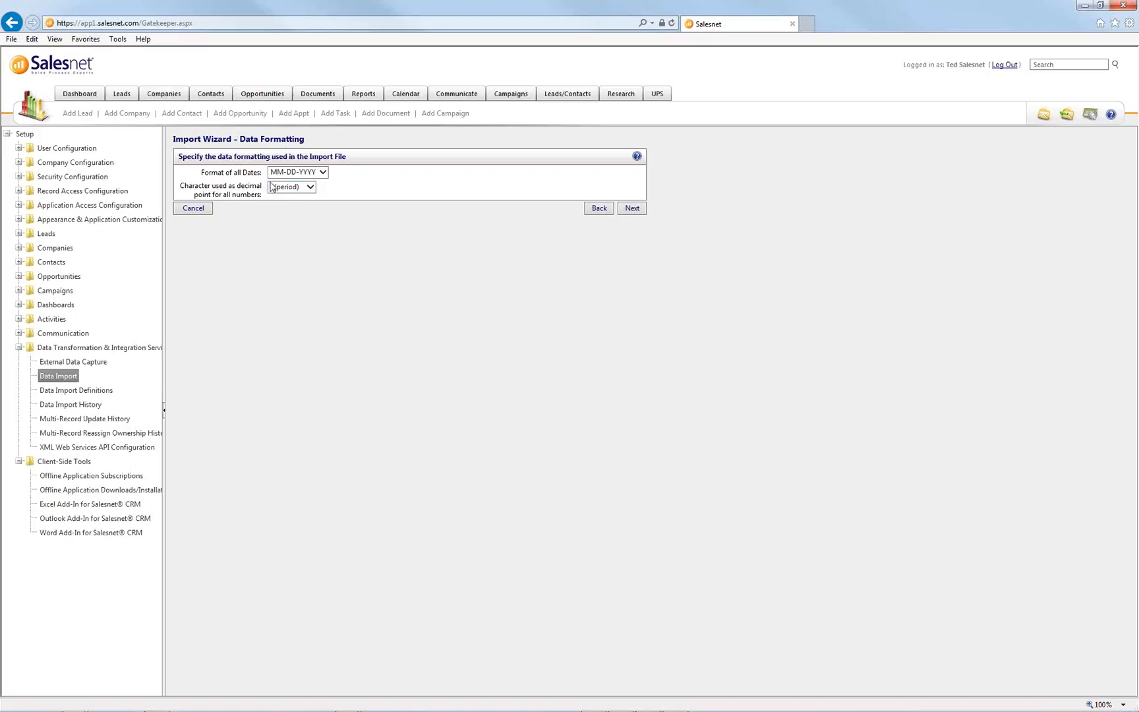
pyautogui.click(632, 210)
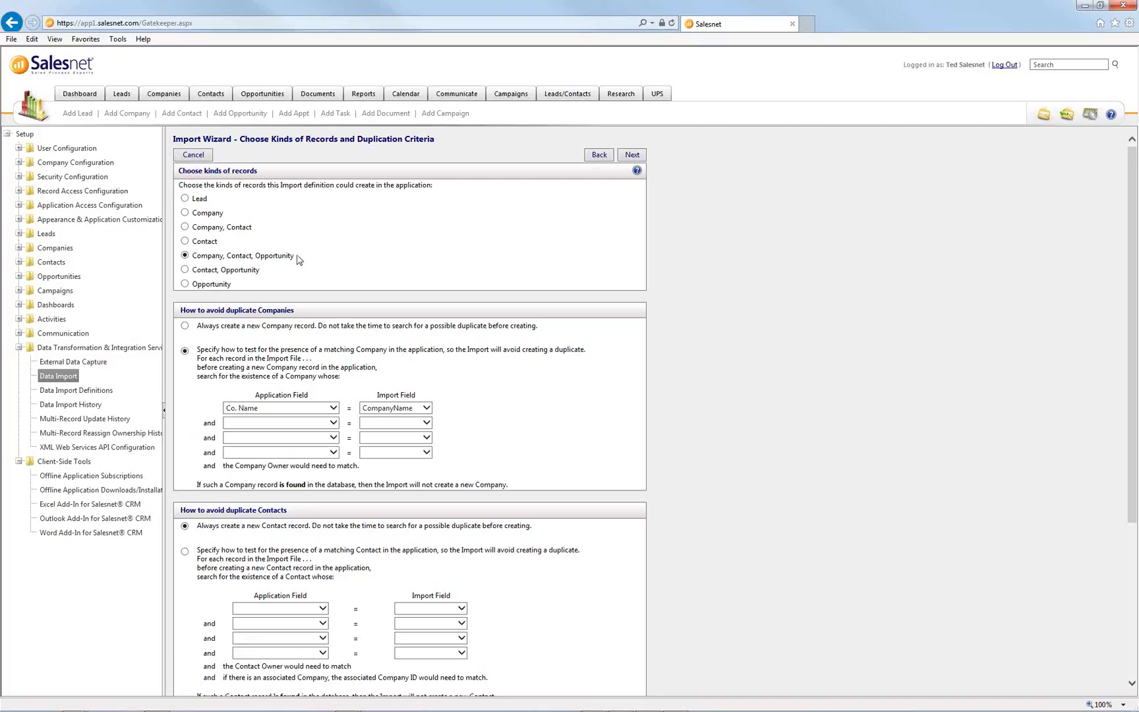
# - Keep Company, Contact, Opportunity as record kinds and match duplicate companies on Company_Name
pyautogui.moveTo(298, 260); pyautogui.dragTo(207, 264)
pyautogui.click(332, 267)
pyautogui.scroll(-2, 337, 269)
pyautogui.scroll(-1, 338, 270)
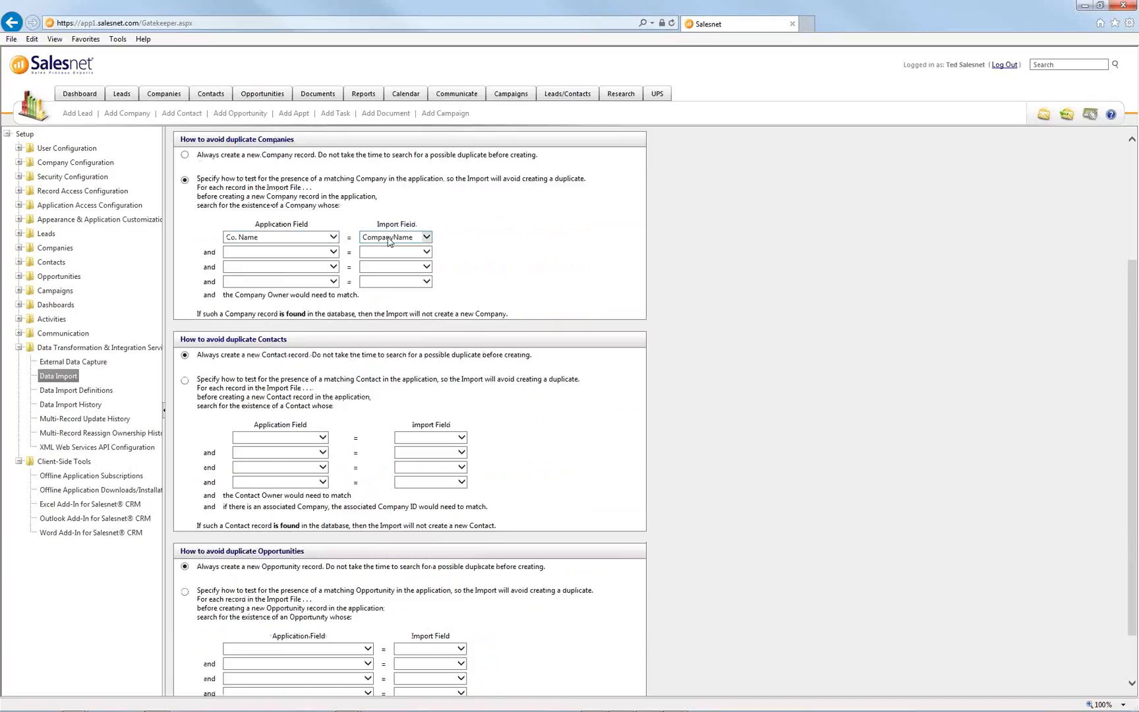
pyautogui.click(389, 239)
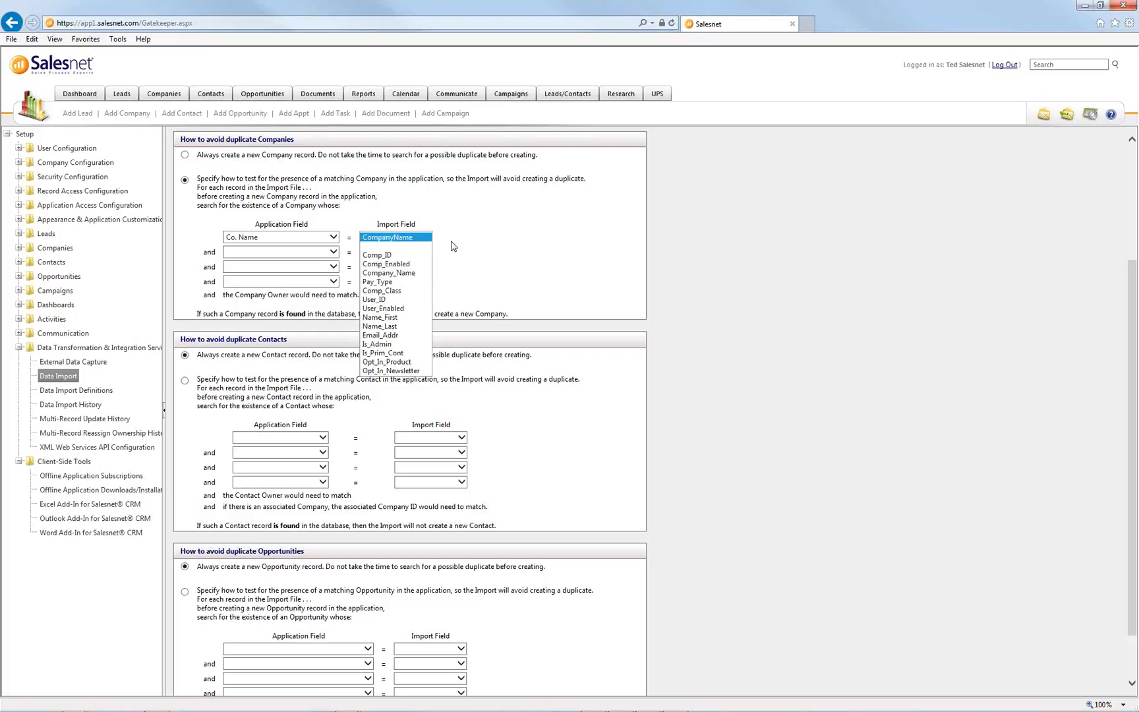
pyautogui.click(400, 240)
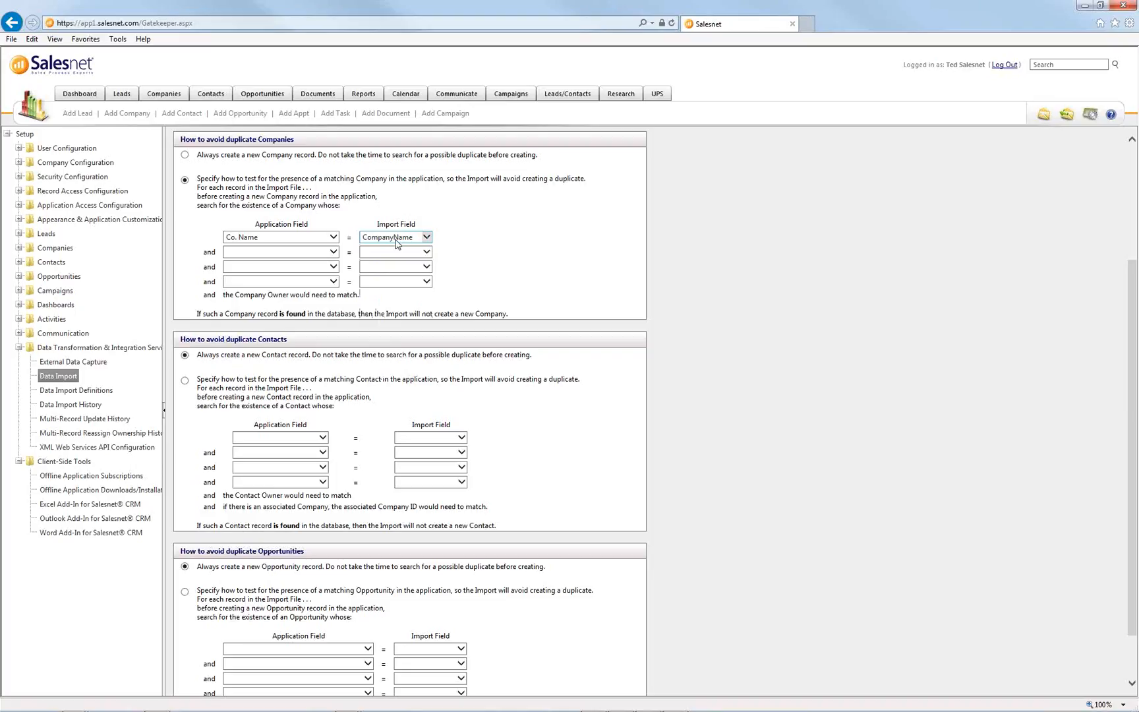
pyautogui.click(397, 243)
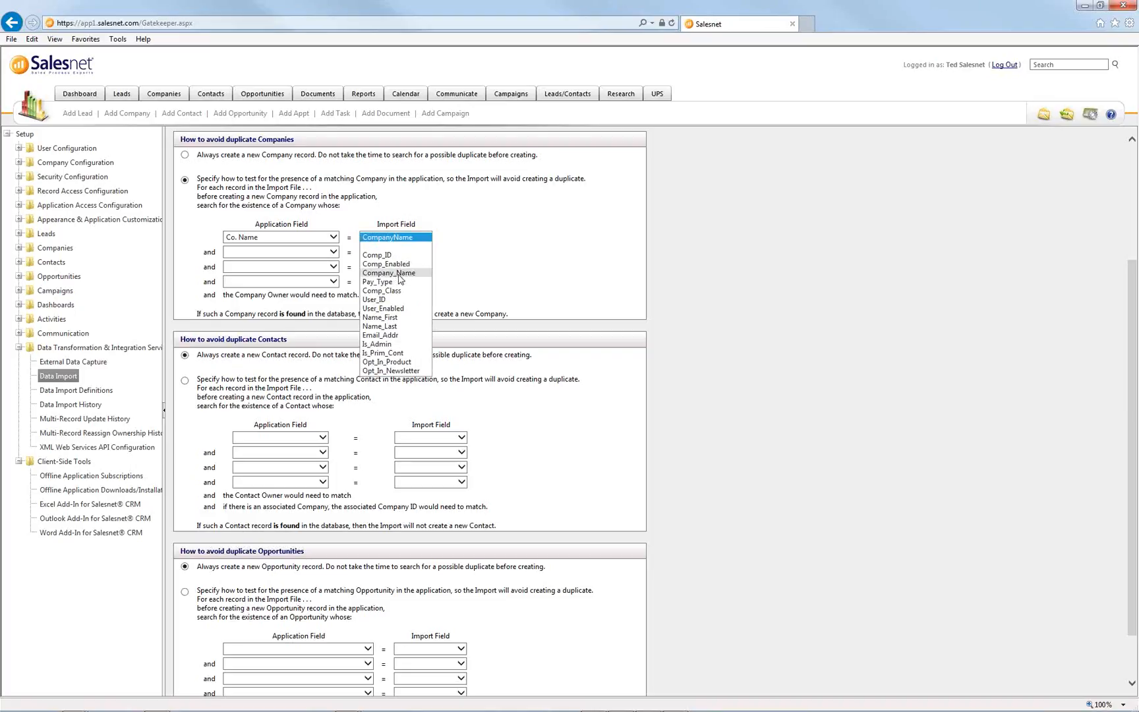
pyautogui.click(400, 280)
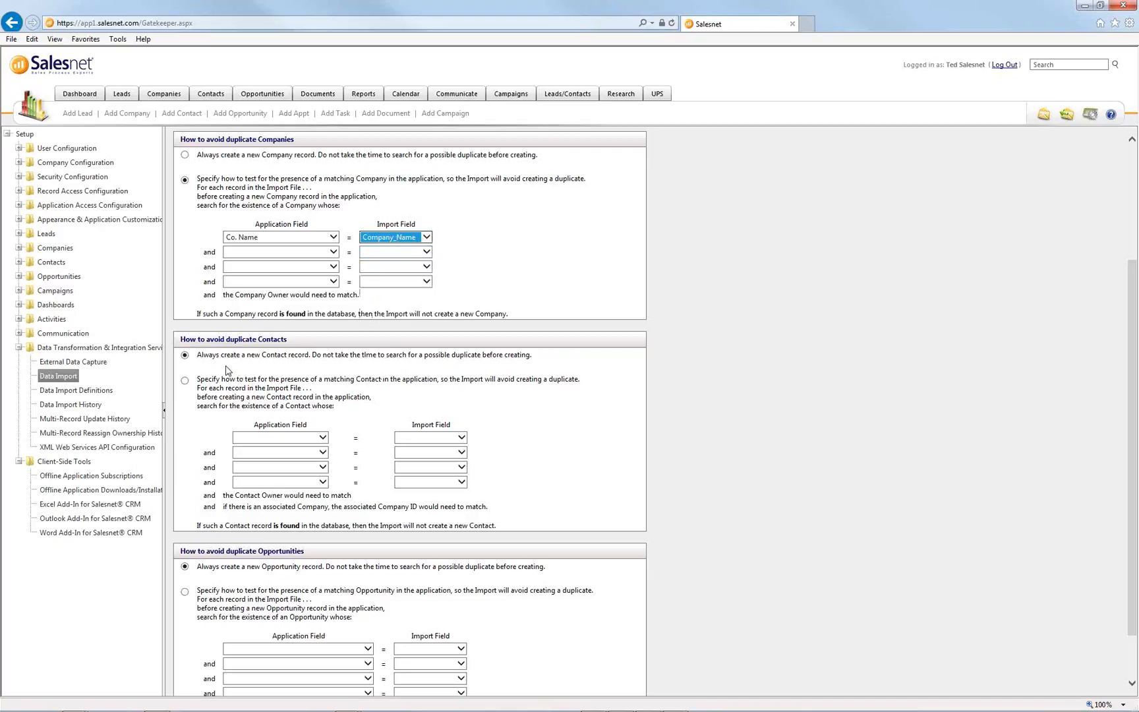
# - Leave contacts and opportunities on always create new records, then continue to Record Ownership
pyautogui.moveTo(535, 357); pyautogui.dragTo(198, 356)
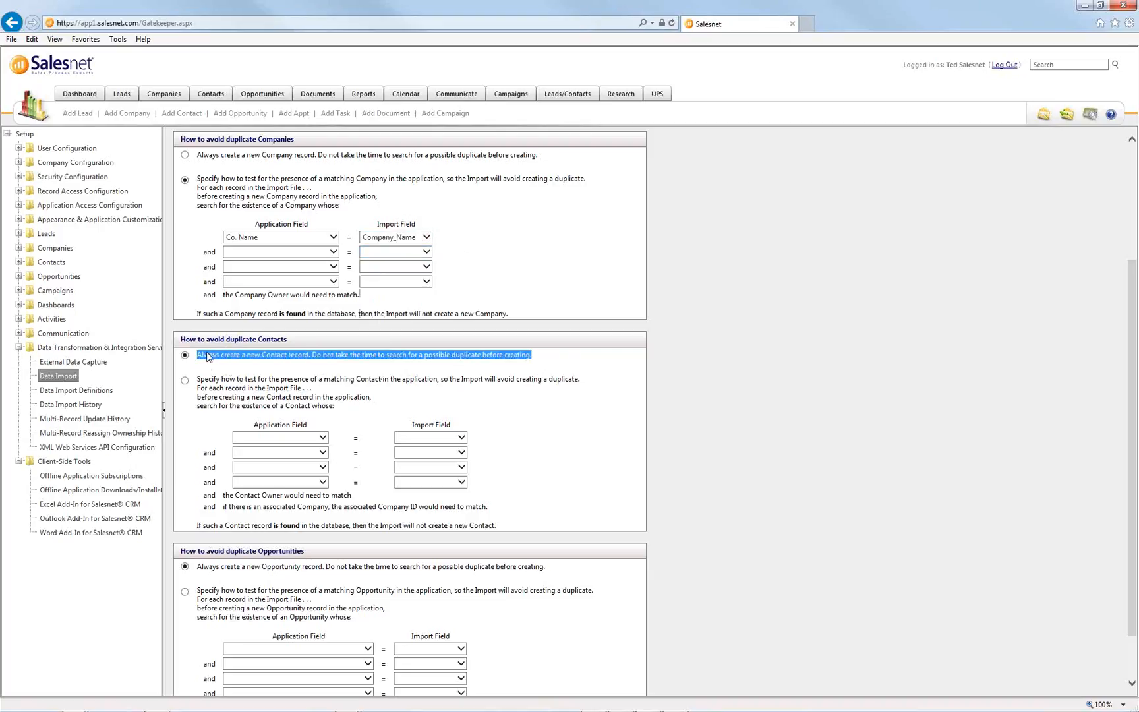
pyautogui.click(317, 374)
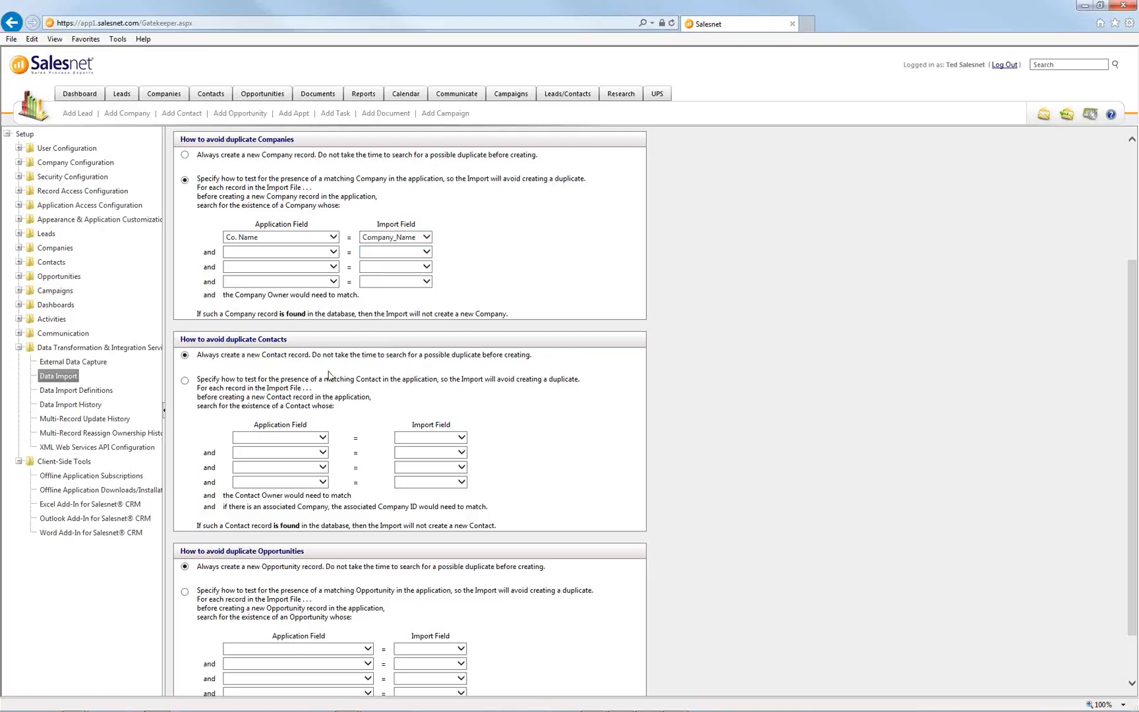
pyautogui.scroll(-2, 328, 375)
pyautogui.moveTo(548, 507); pyautogui.dragTo(203, 507)
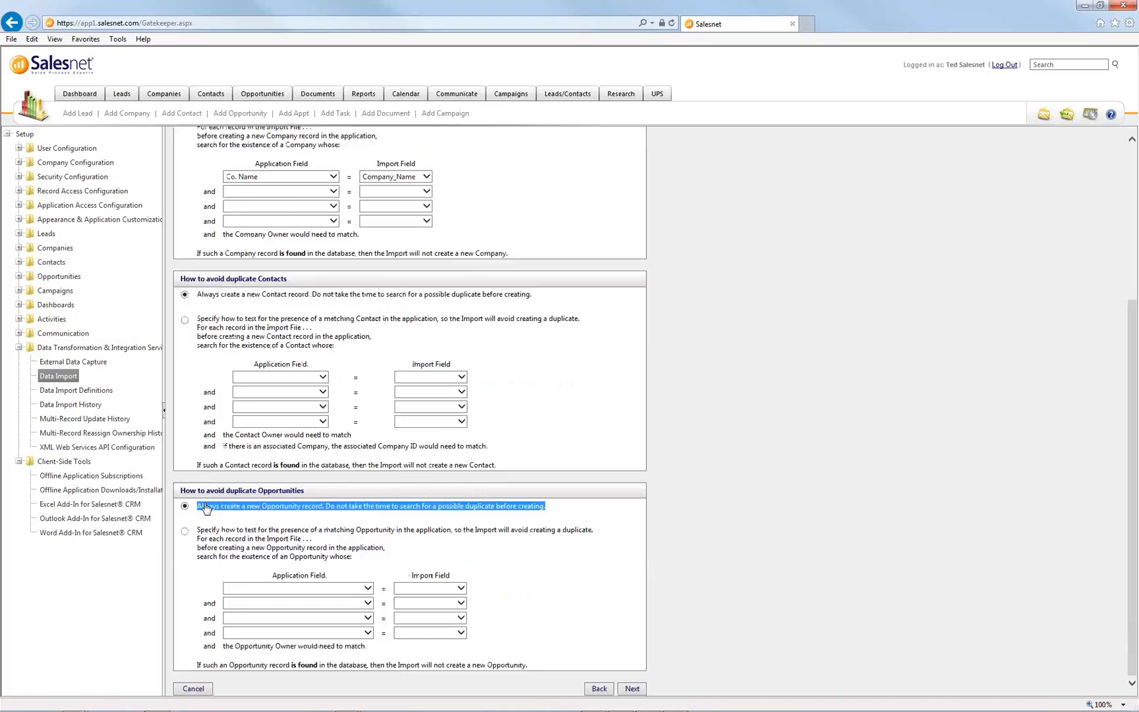
pyautogui.click(556, 454)
pyautogui.scroll(3, 562, 450)
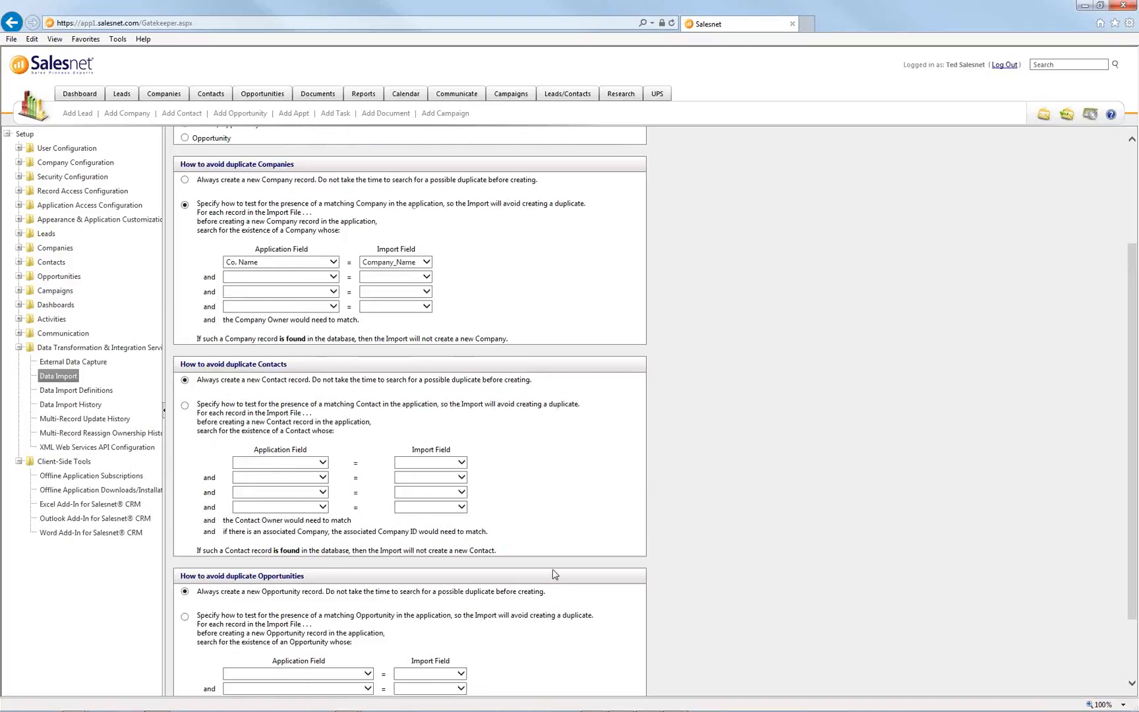
pyautogui.scroll(3, 671, 446)
pyautogui.click(631, 155)
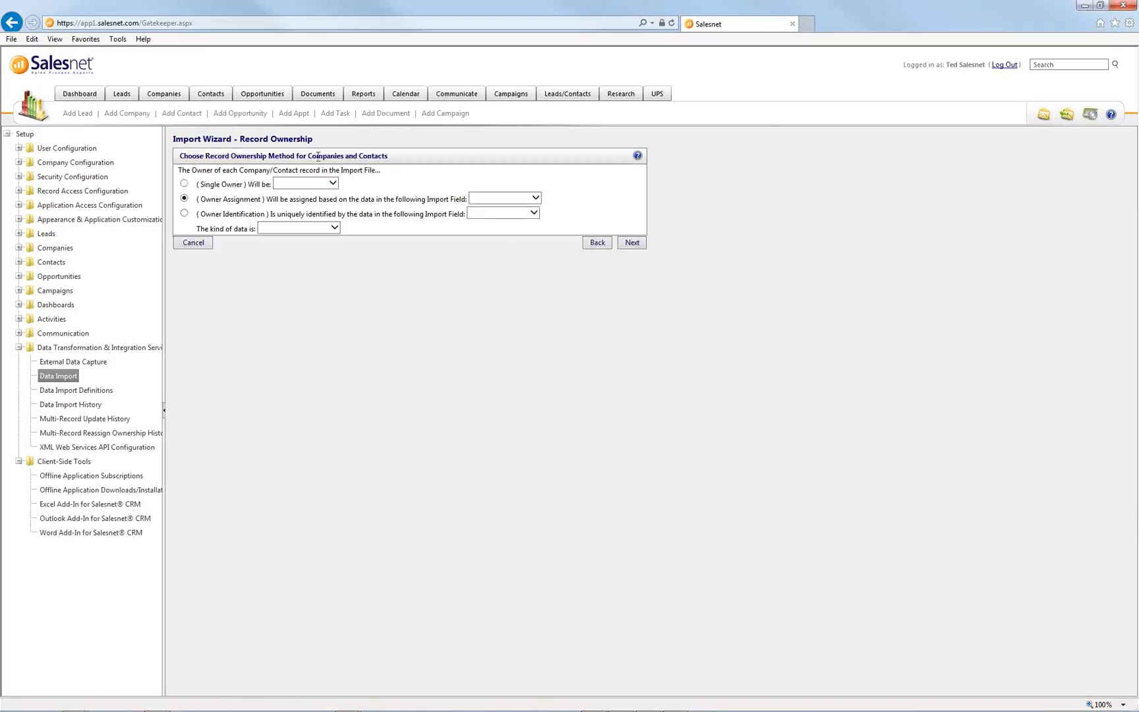
# - Base company and contact ownership on the Opt_In_Product import field
pyautogui.moveTo(308, 156); pyautogui.dragTo(388, 156)
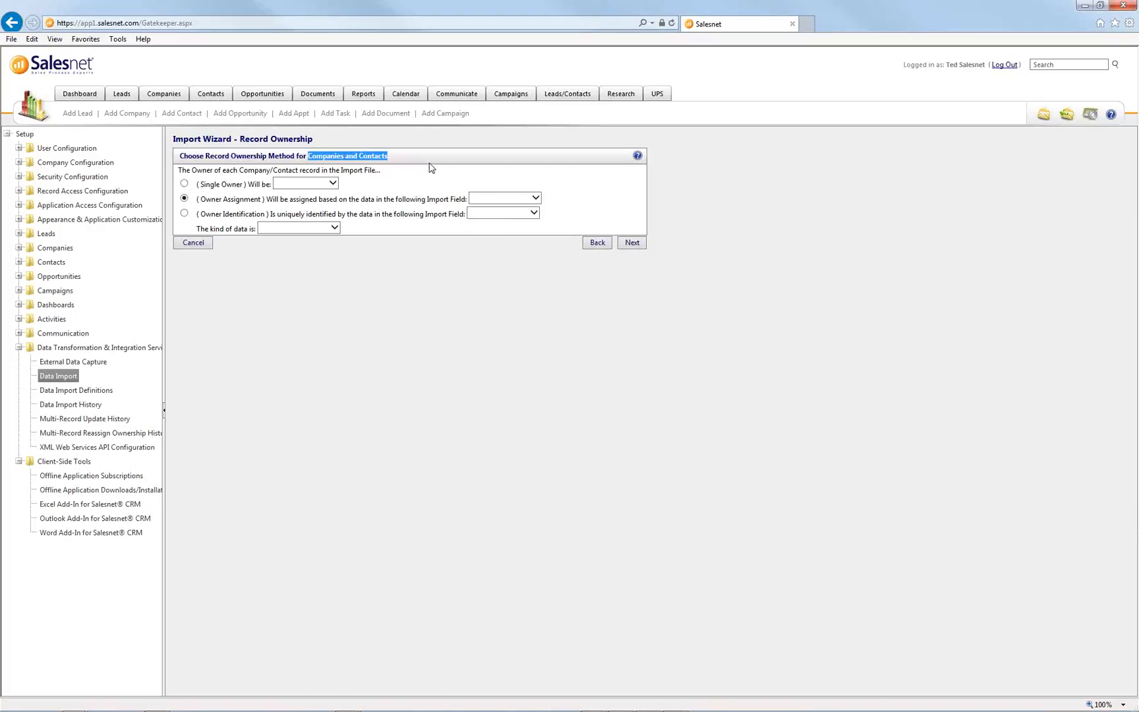
pyautogui.click(499, 198)
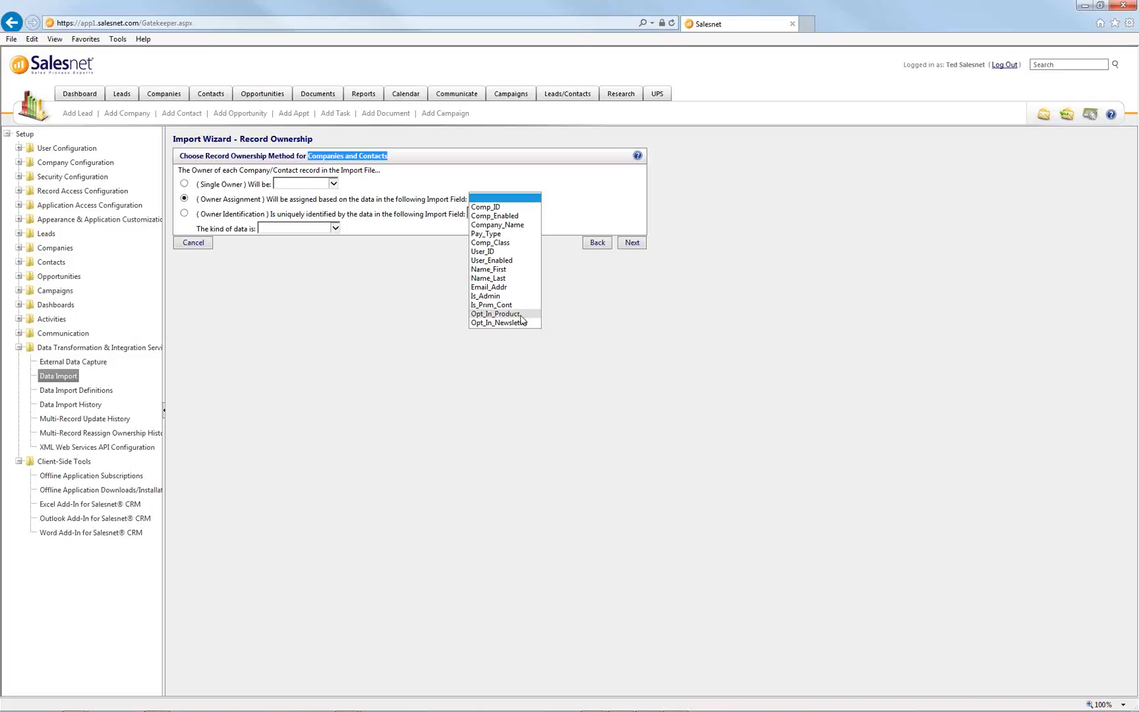
pyautogui.click(495, 314)
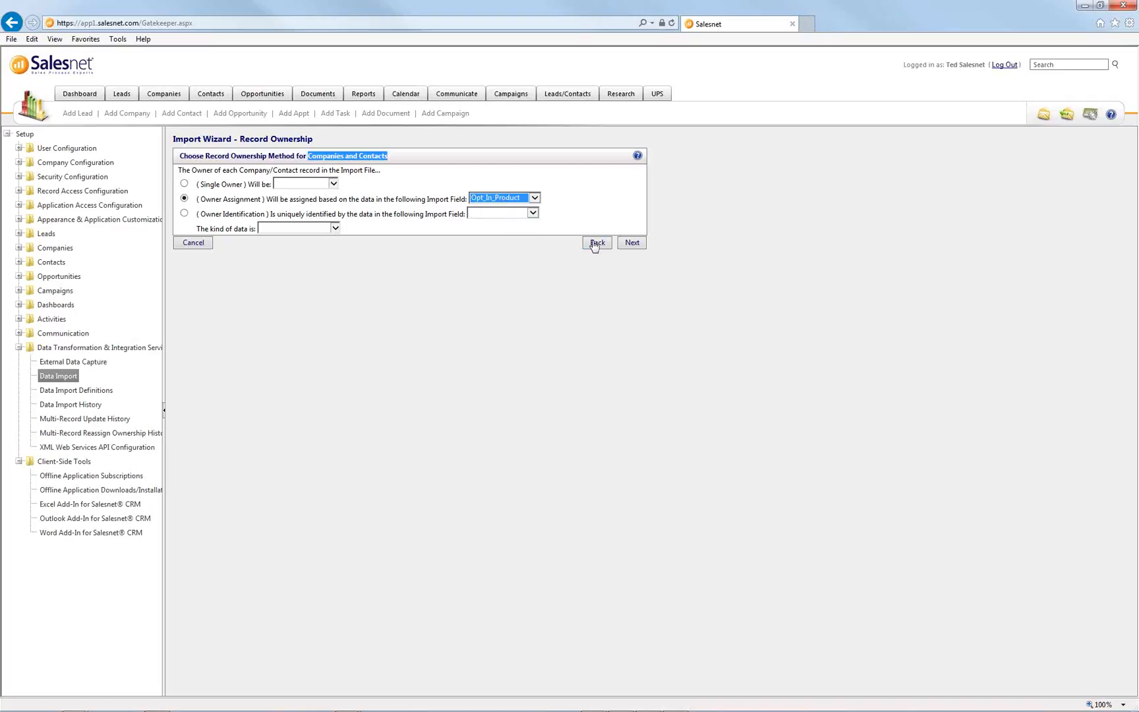
pyautogui.click(637, 246)
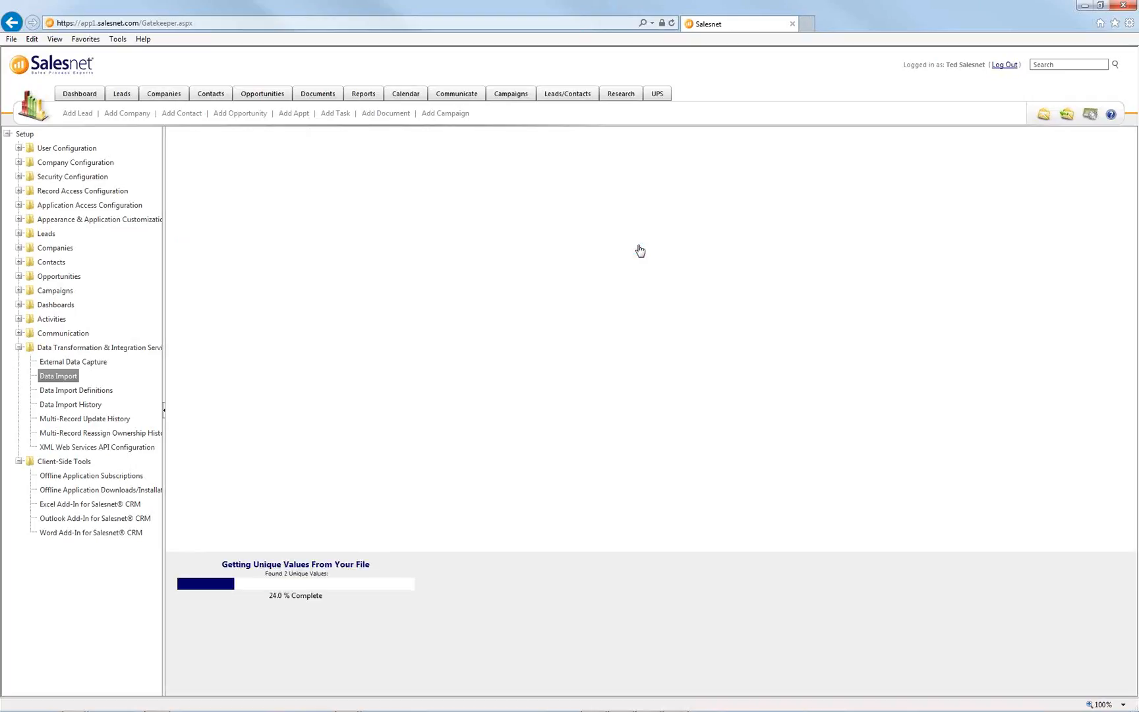
# - Assign the 156 N records to one user and the 392 Y records to another user
pyautogui.click(196, 203)
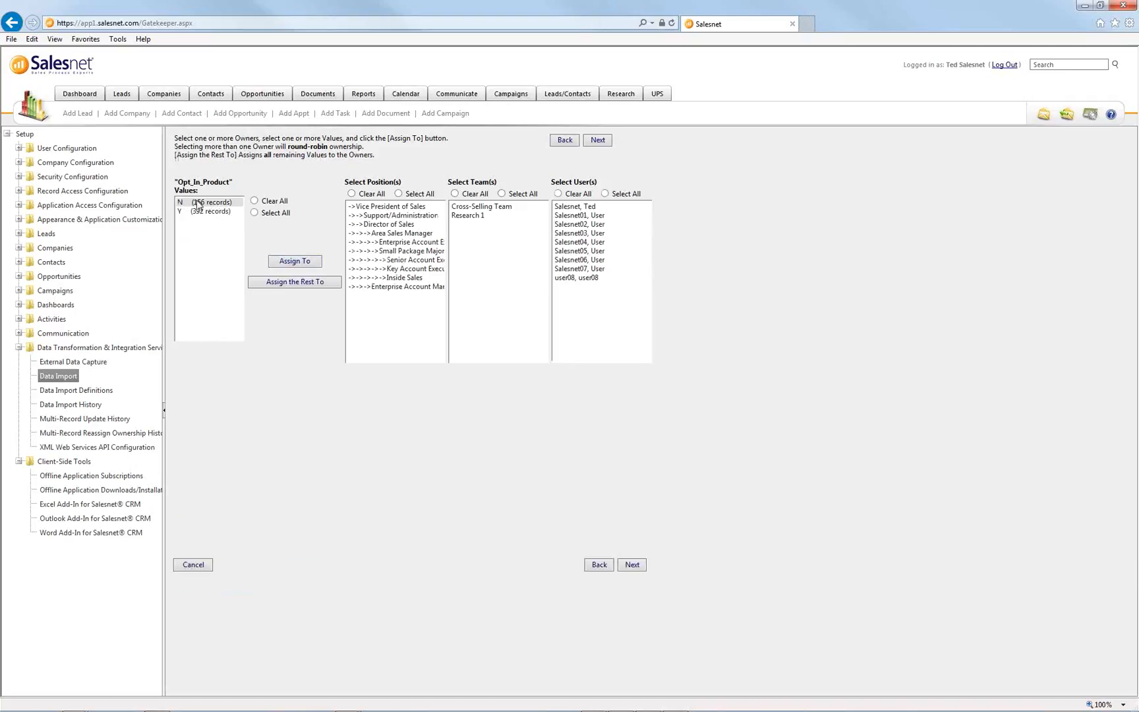
pyautogui.keyDown('ctrl'); pyautogui.click(198, 212); pyautogui.keyUp('ctrl')
pyautogui.keyDown('ctrl'); pyautogui.click(195, 205); pyautogui.keyUp('ctrl')
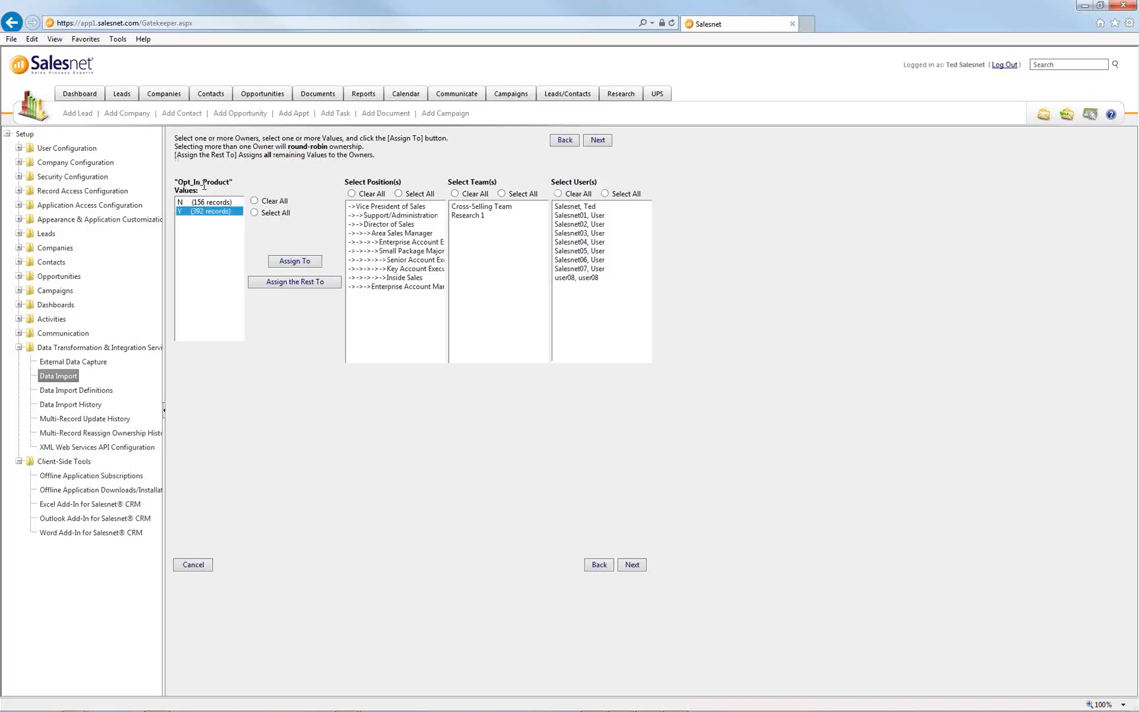
pyautogui.click(188, 203)
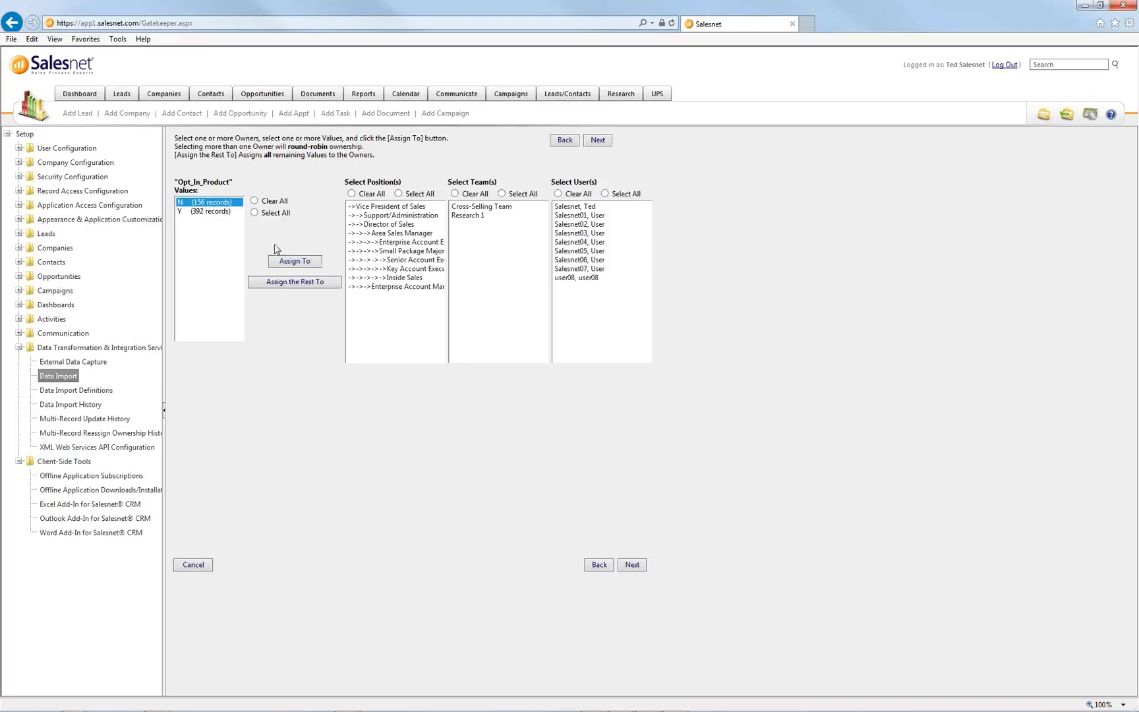
pyautogui.click(567, 278)
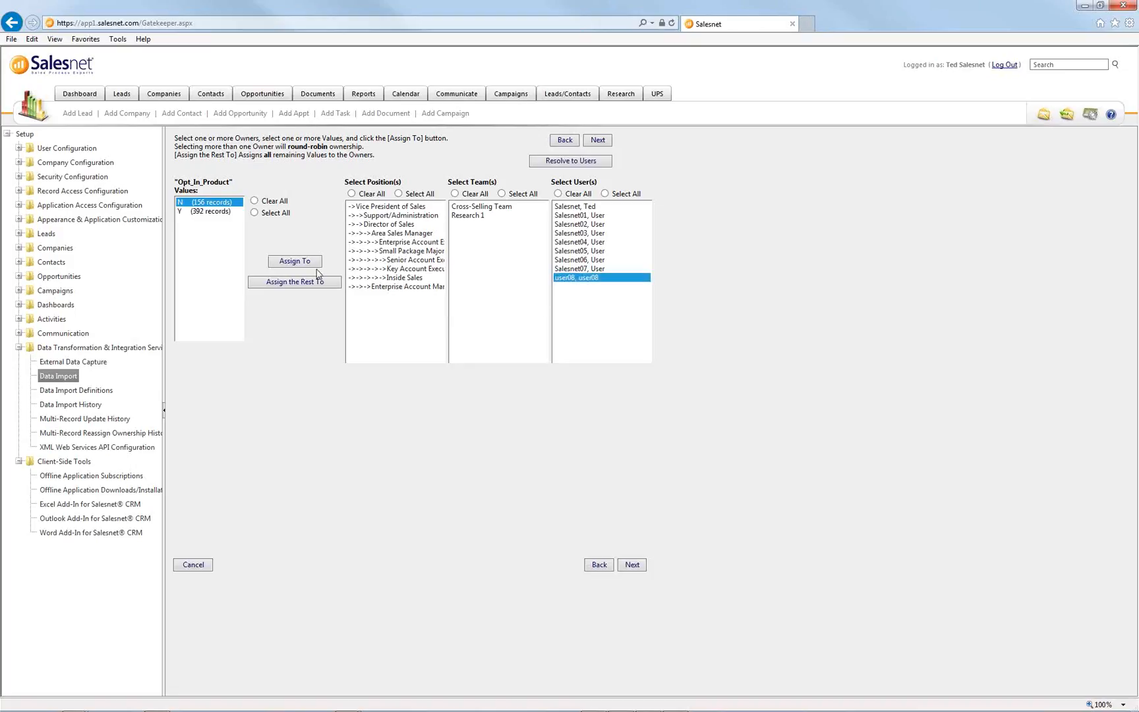
pyautogui.click(294, 261)
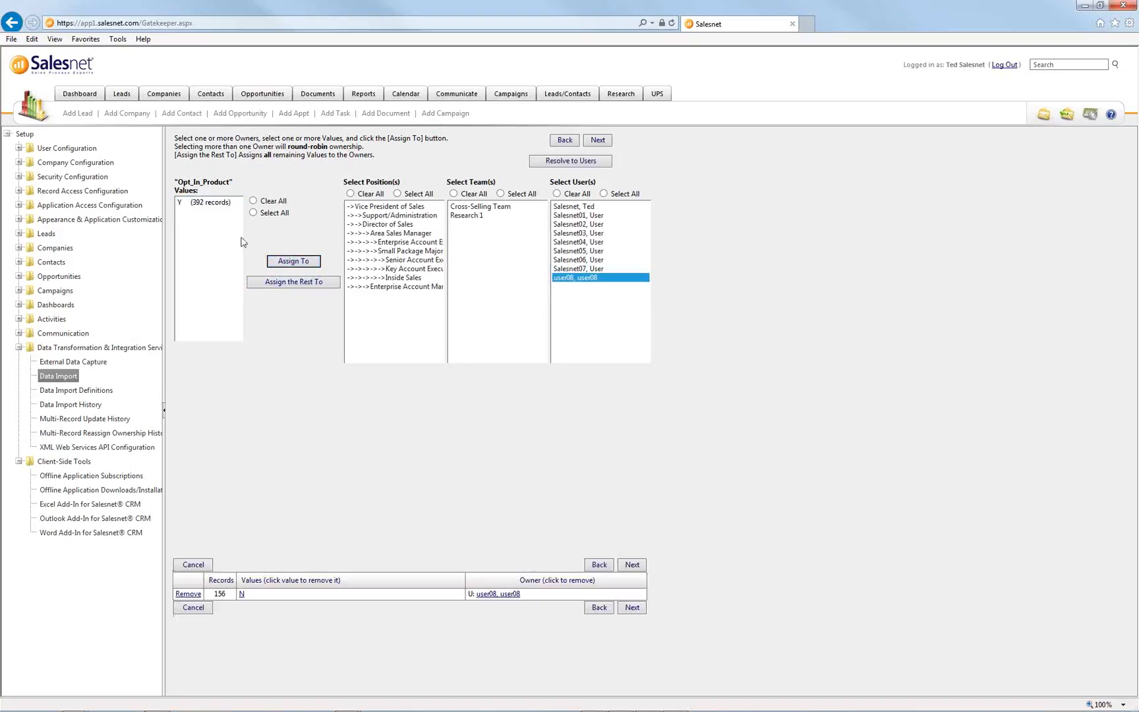
pyautogui.click(218, 202)
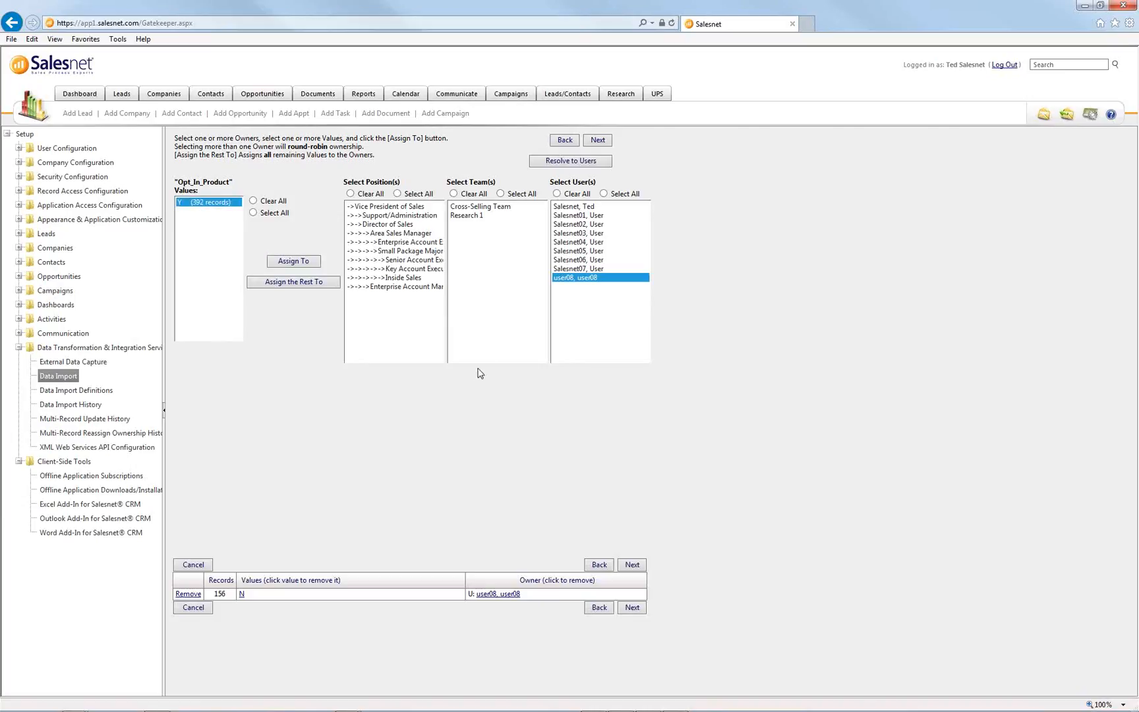
pyautogui.click(589, 215)
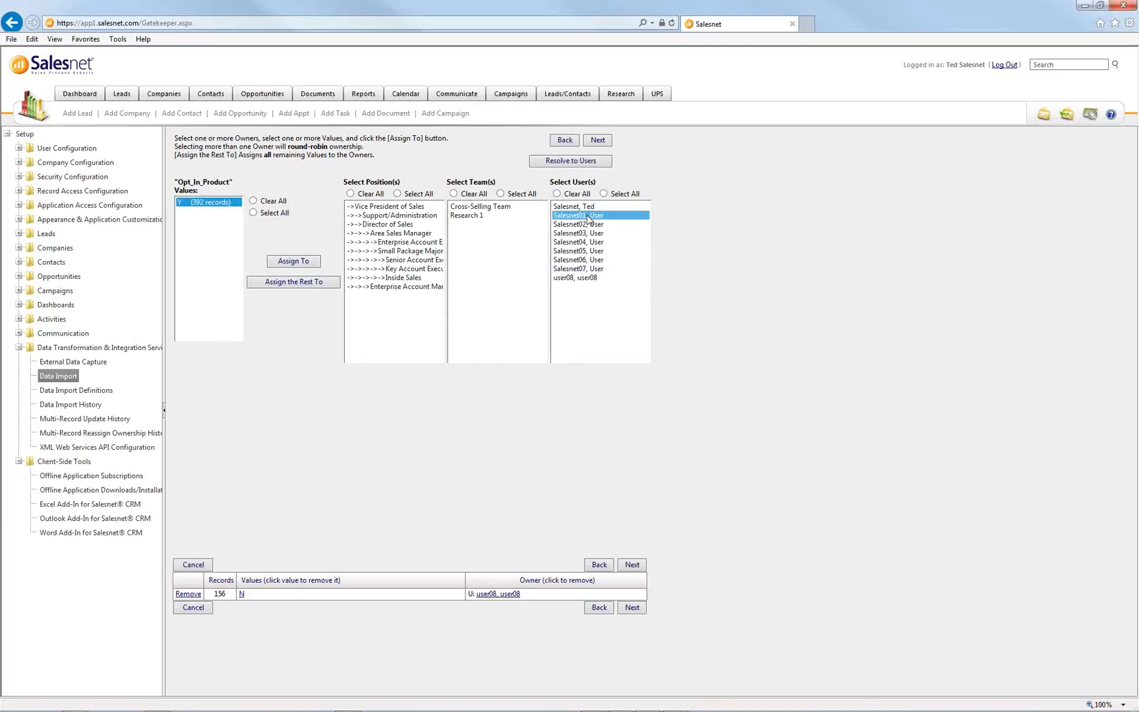
pyautogui.click(313, 261)
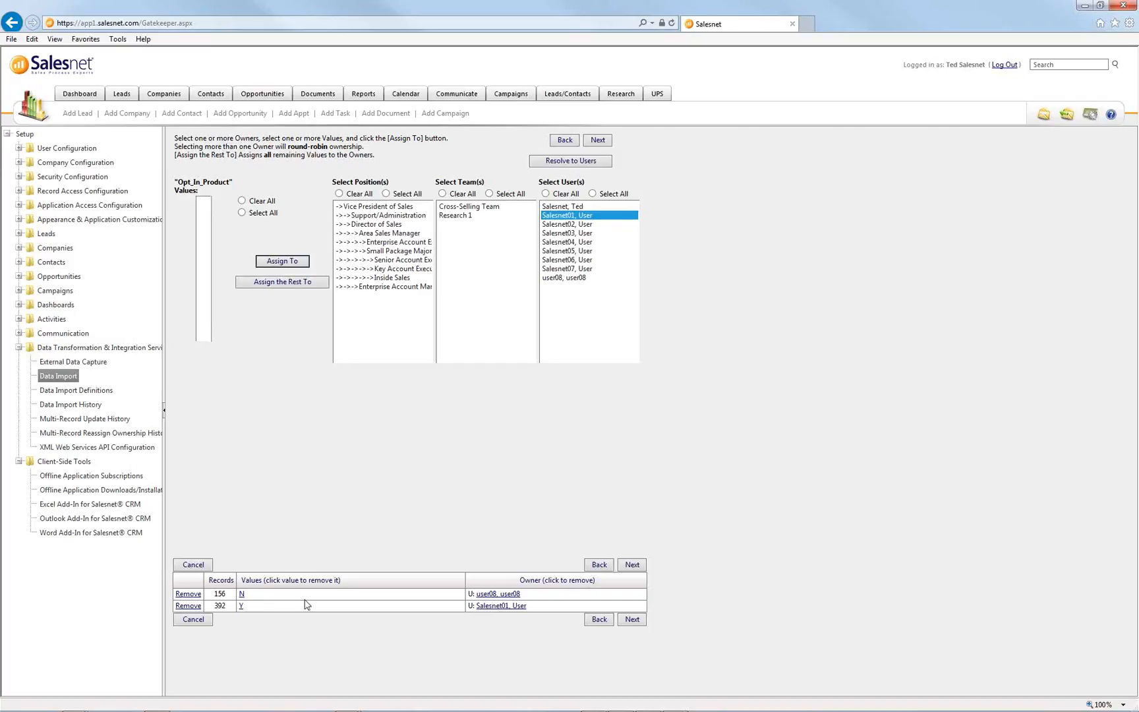
pyautogui.click(630, 621)
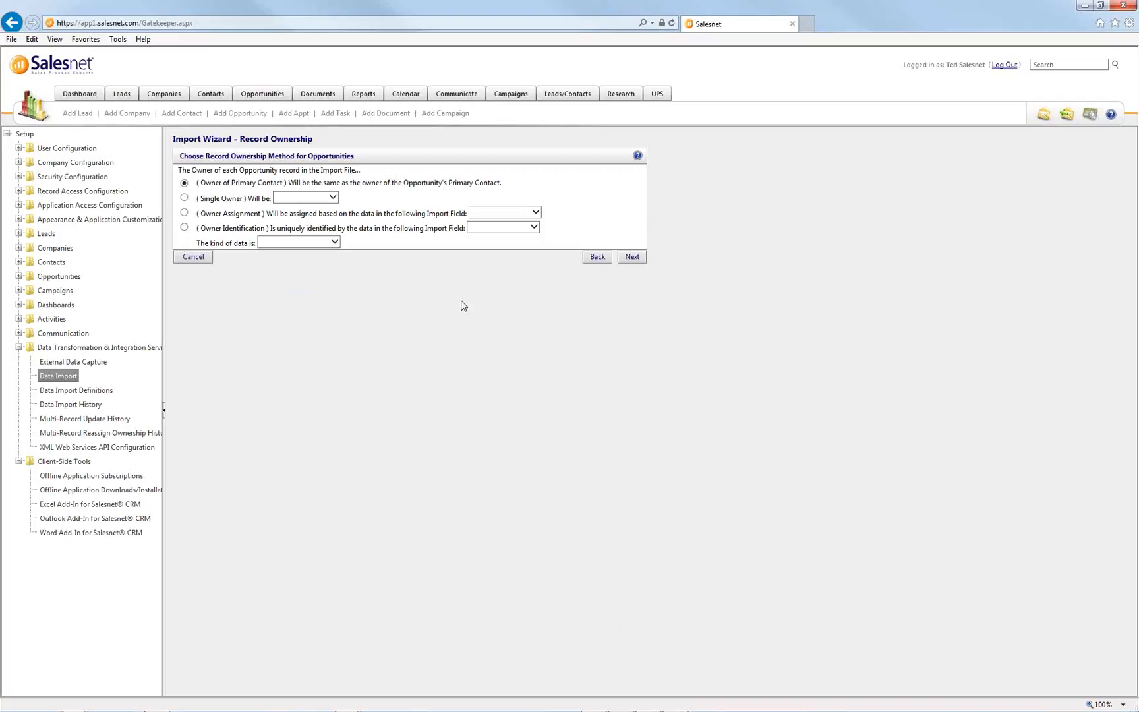
# - Leave 'Owner of Primary Contact' as the opportunity ownership method and continue
pyautogui.moveTo(361, 160); pyautogui.dragTo(273, 162)
pyautogui.moveTo(501, 183); pyautogui.dragTo(188, 187)
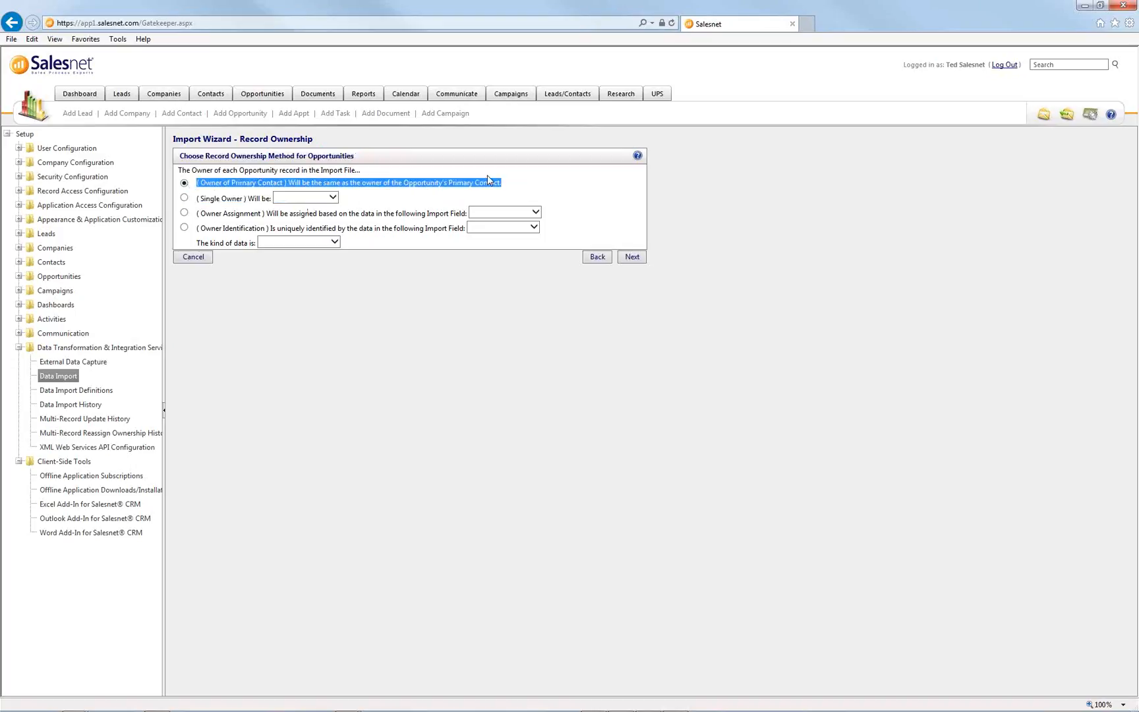
pyautogui.click(512, 186)
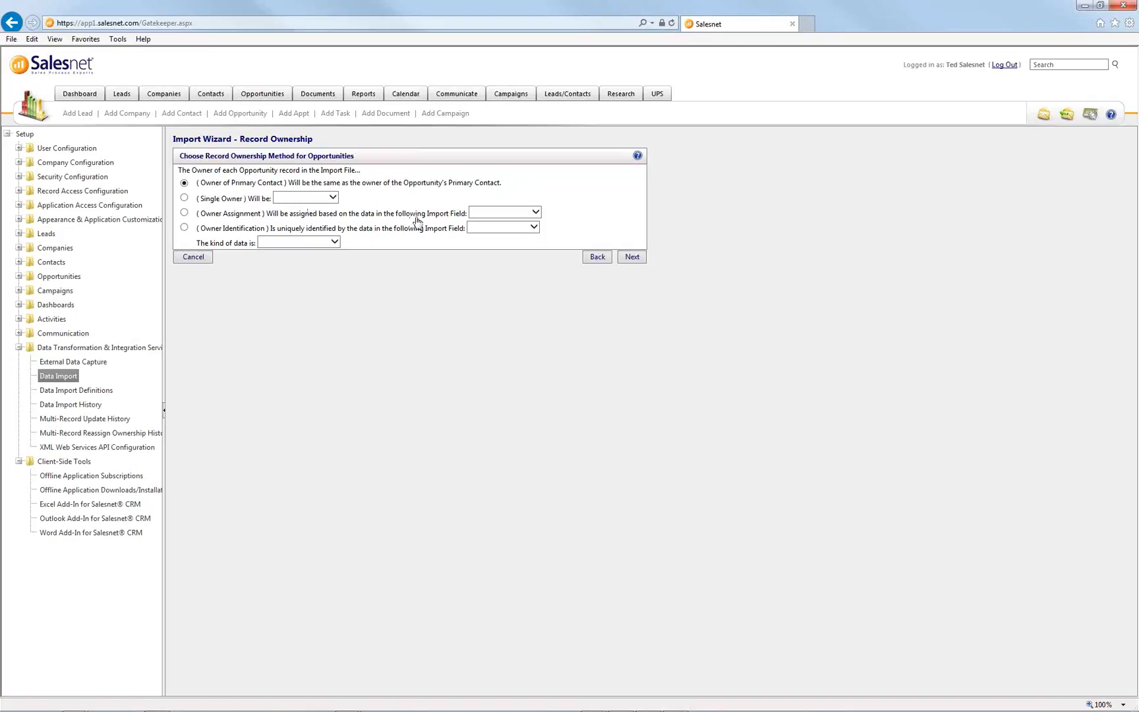
pyautogui.click(632, 258)
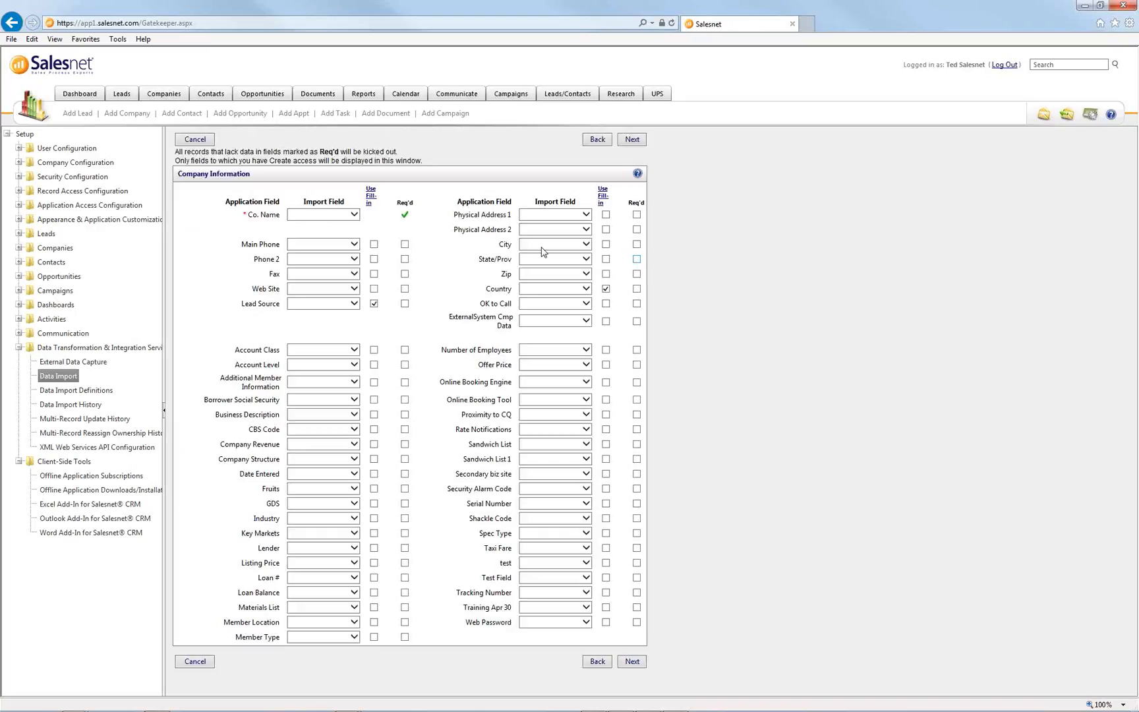
# - Select Company_Name as the import column for Co. Name, then go to contact mapping
pyautogui.tripleClick(185, 175)
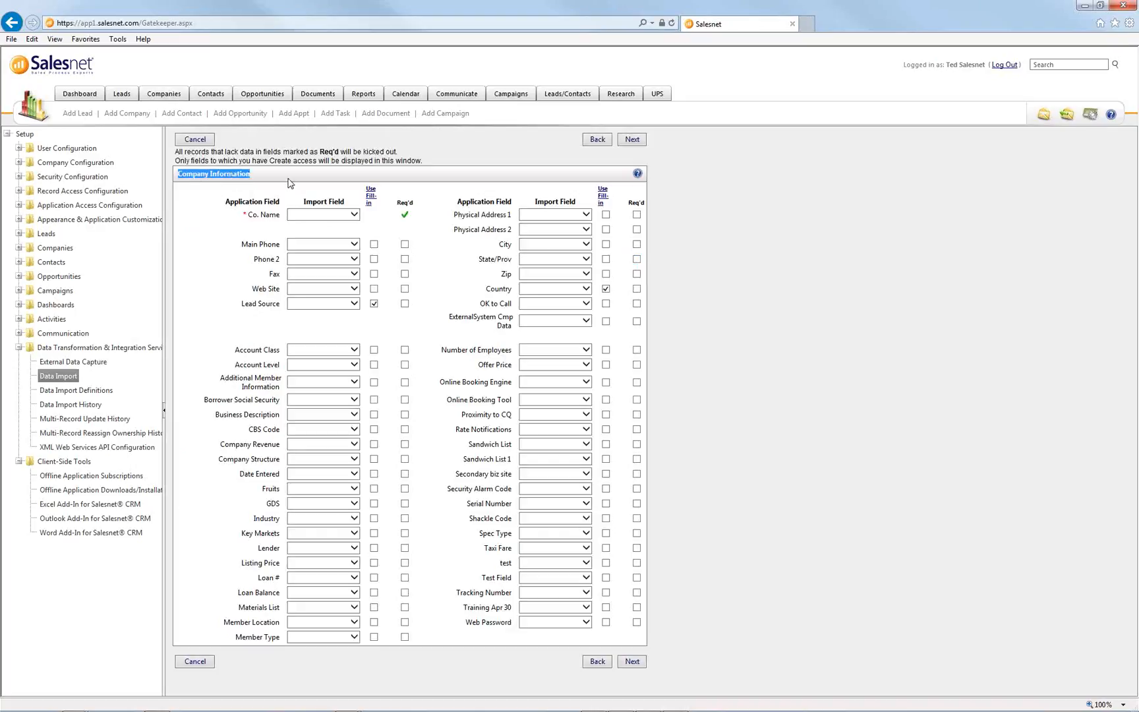
pyautogui.click(335, 217)
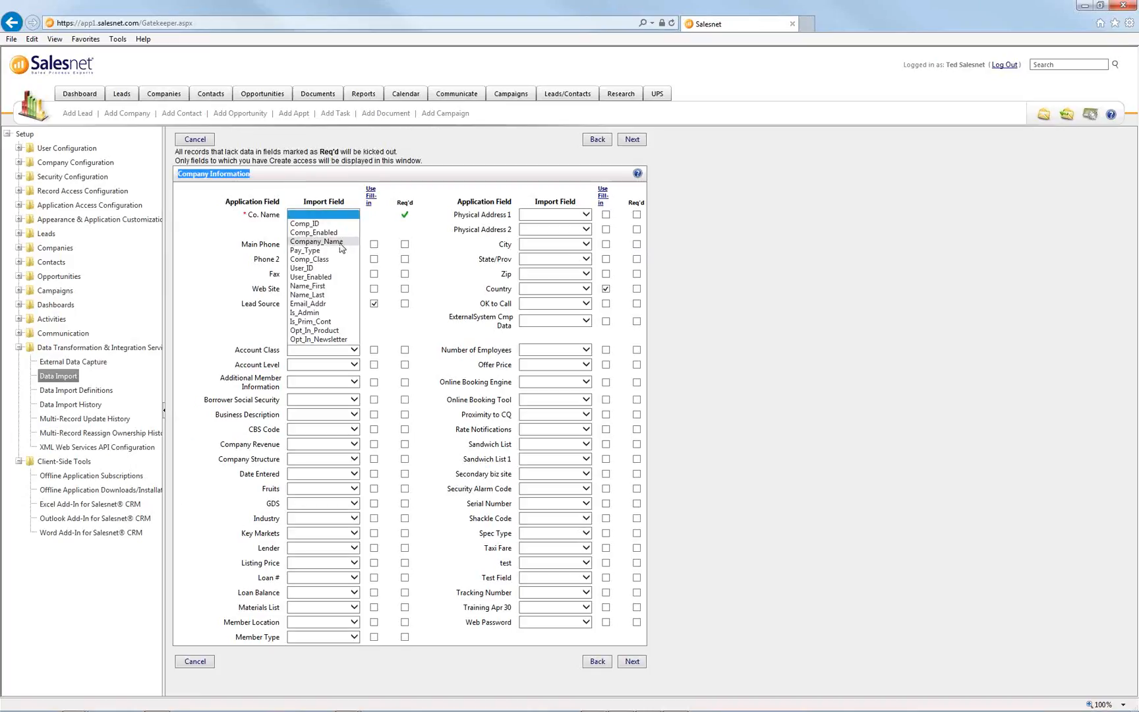
pyautogui.click(341, 241)
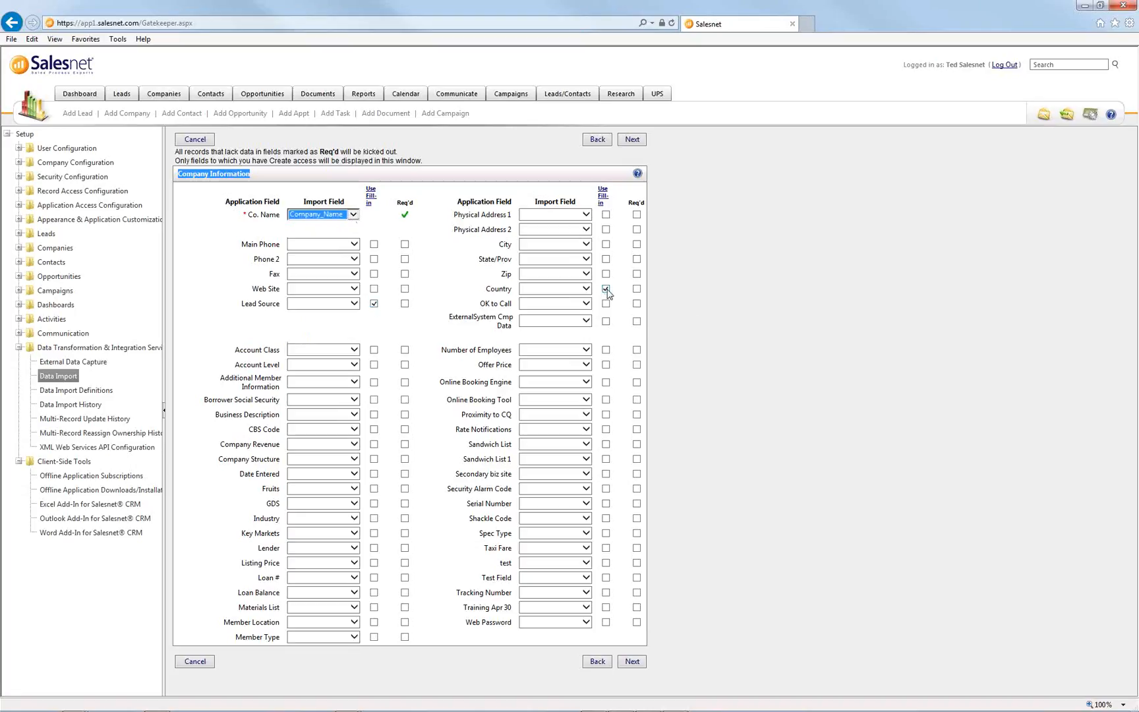
pyautogui.click(633, 663)
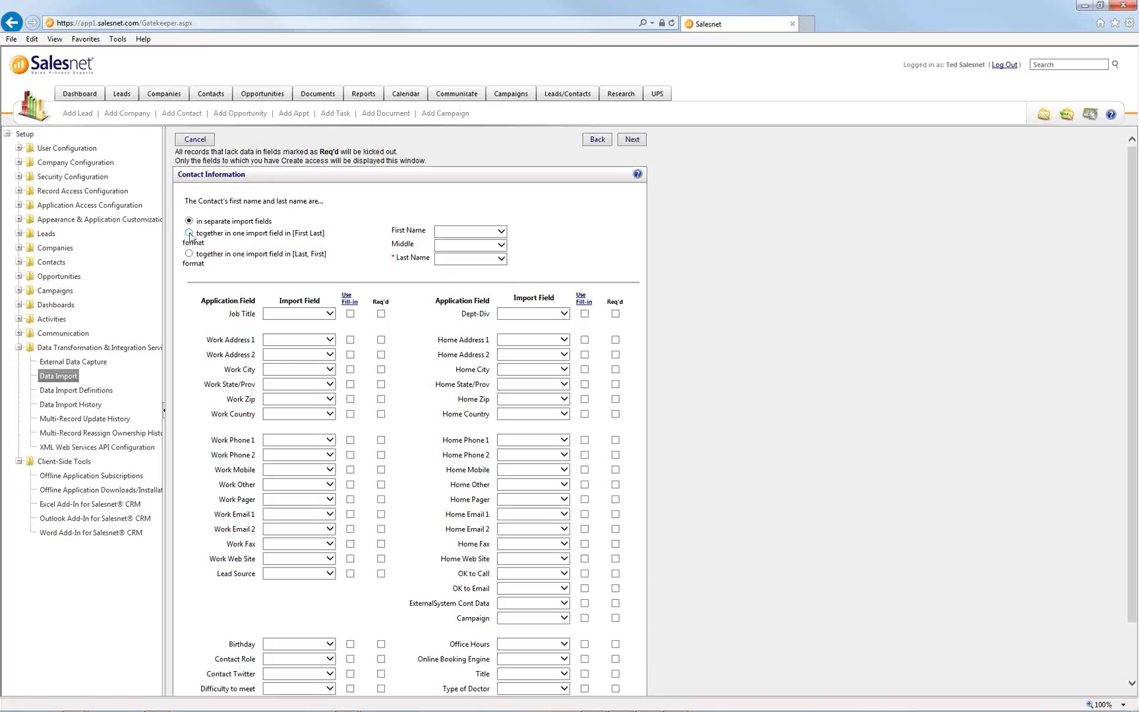
# - Import contact names as separate fields: First Name from Name_First, Last Name from Name_Last
pyautogui.click(190, 254)
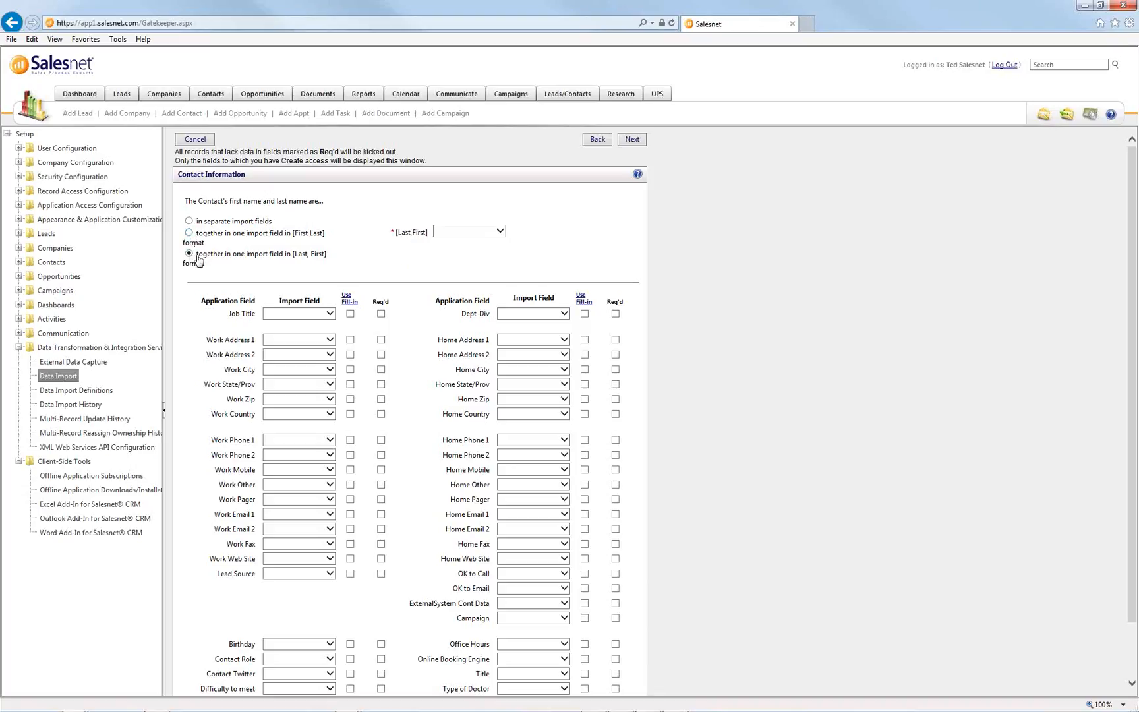
pyautogui.click(503, 231)
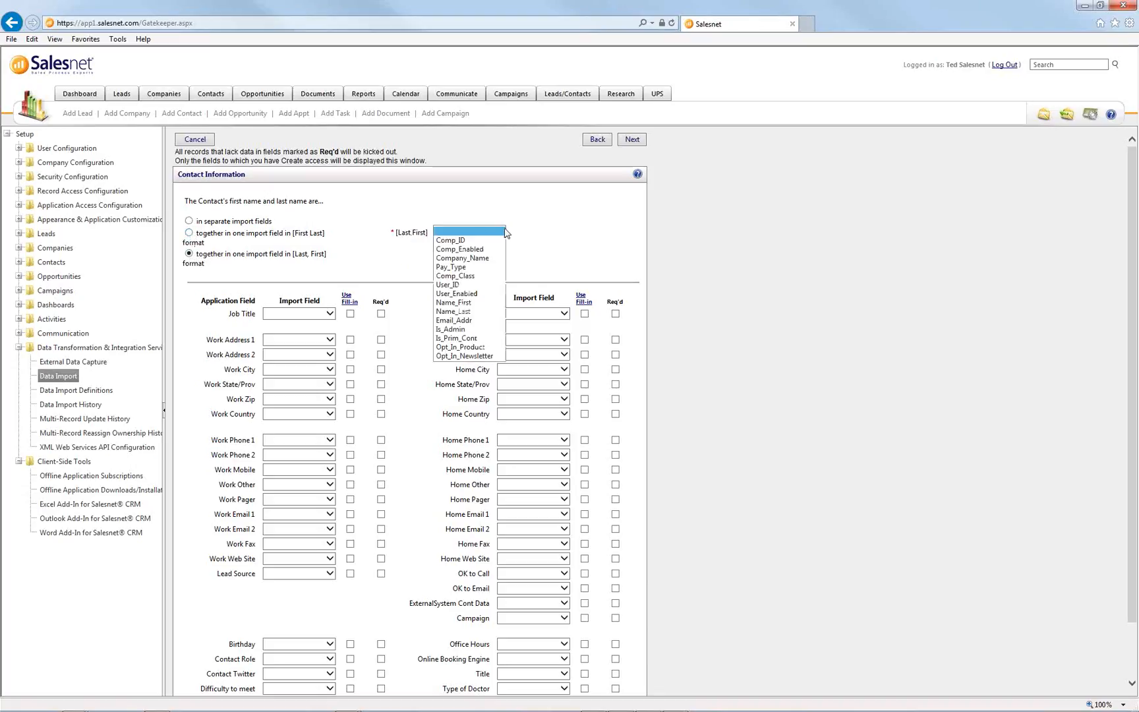
pyautogui.click(414, 230)
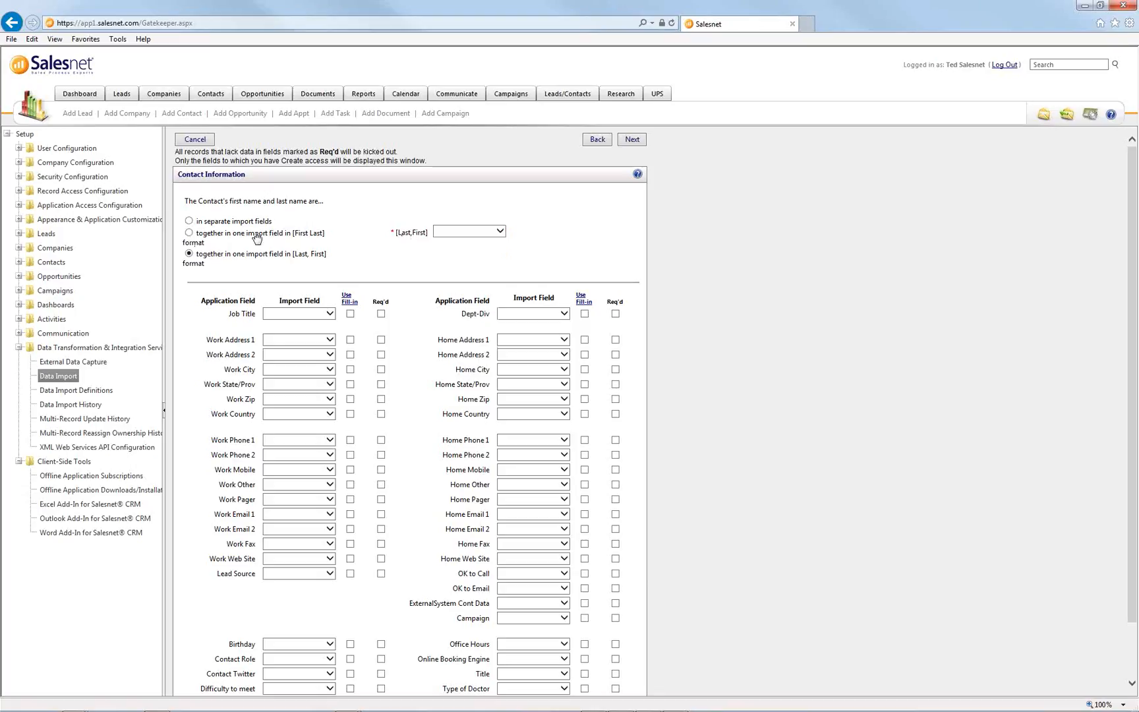
pyautogui.click(189, 221)
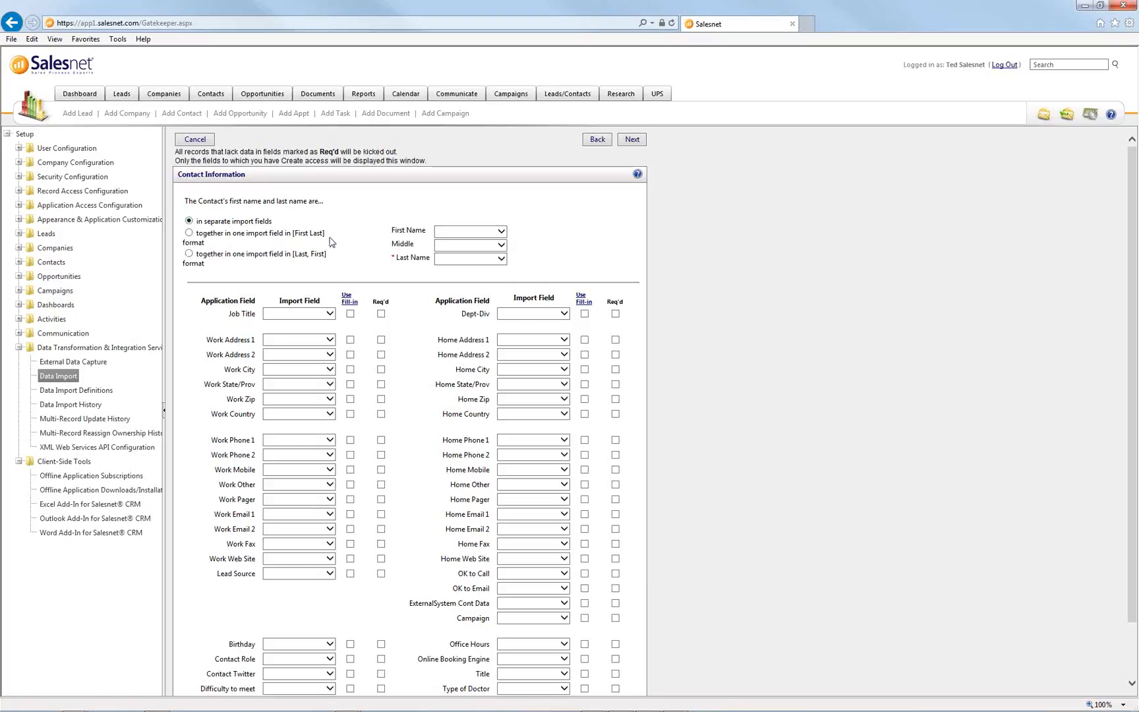
pyautogui.click(472, 232)
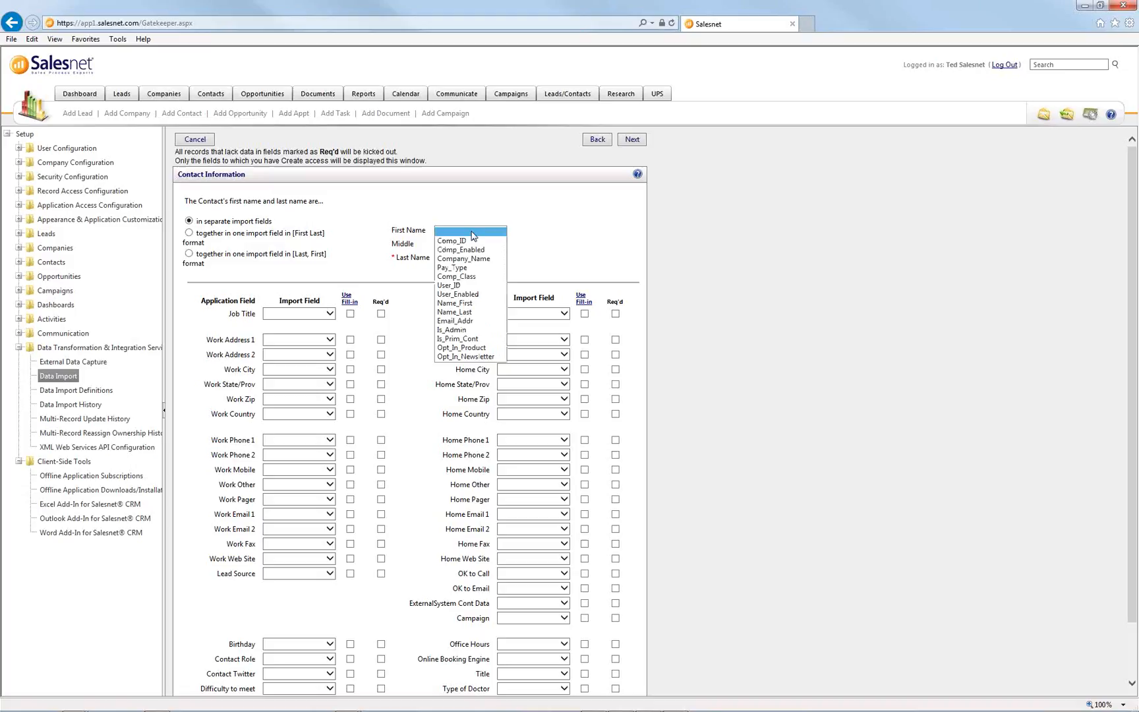
pyautogui.click(471, 303)
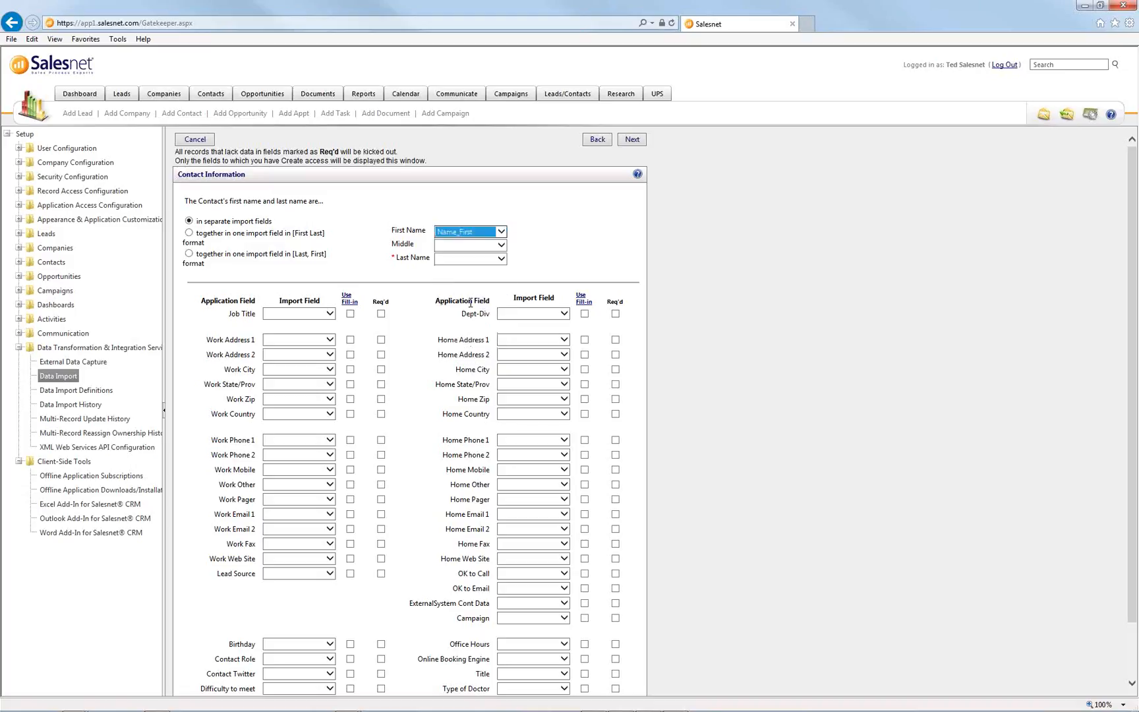
pyautogui.click(472, 258)
pyautogui.click(440, 339)
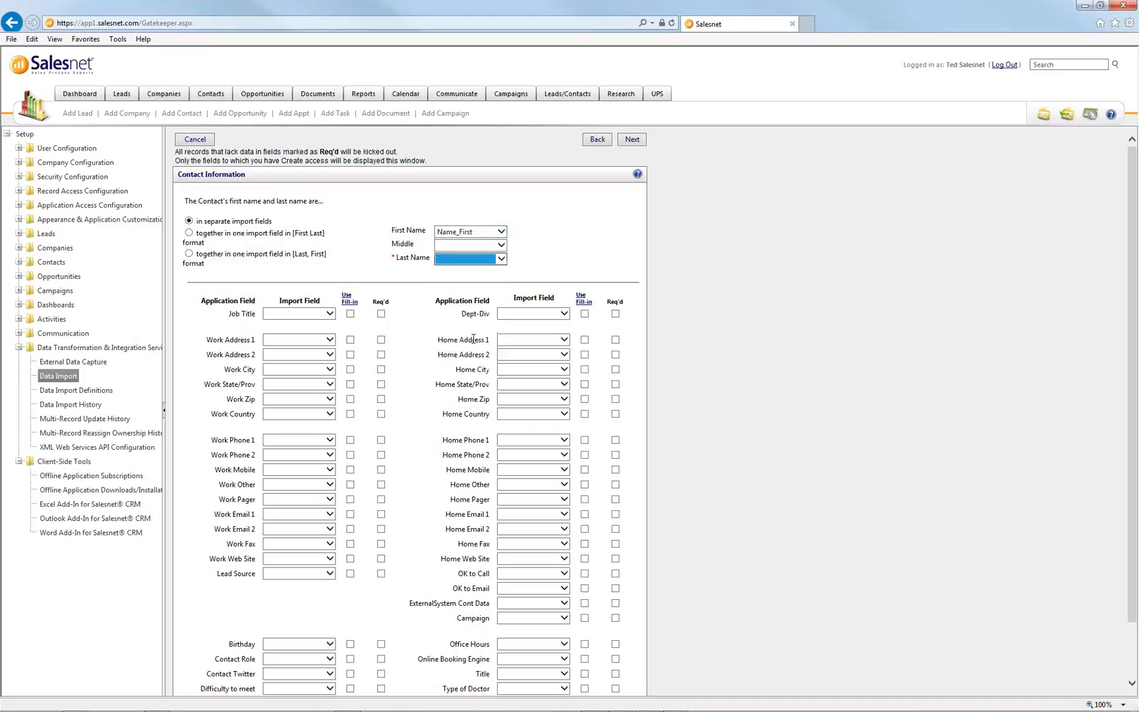
pyautogui.click(408, 329)
pyautogui.scroll(-2, 406, 323)
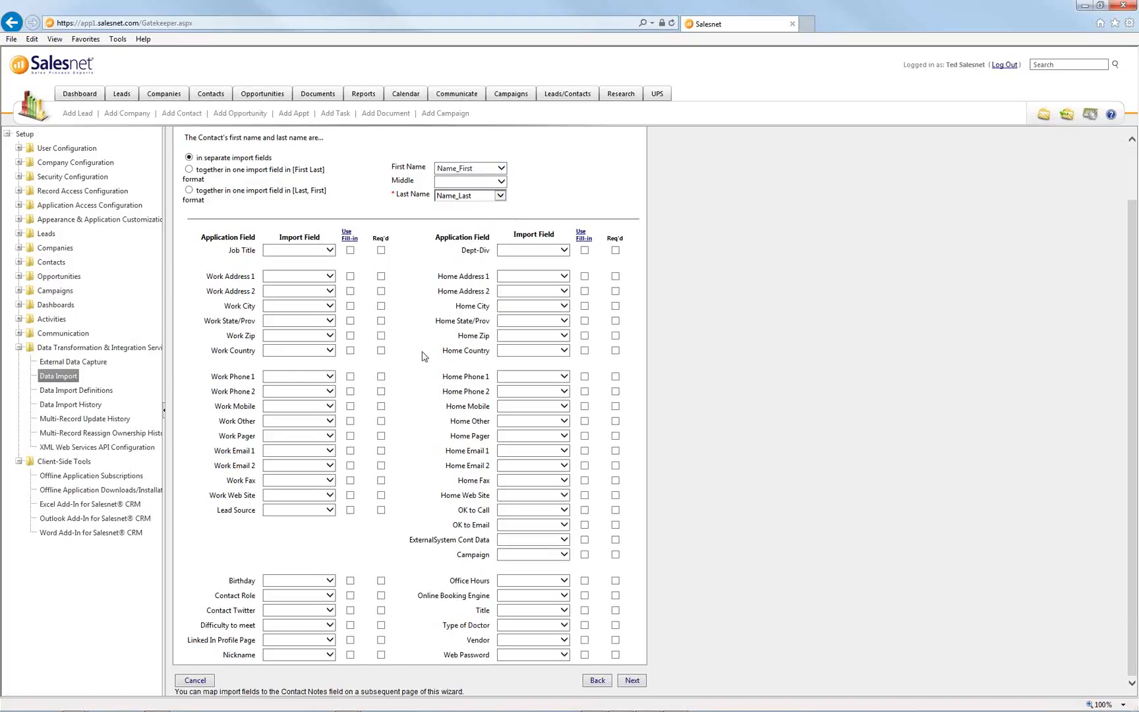
# - Map Work Email 1 to the Email_Addr column and continue to opportunity mapping
pyautogui.click(328, 452)
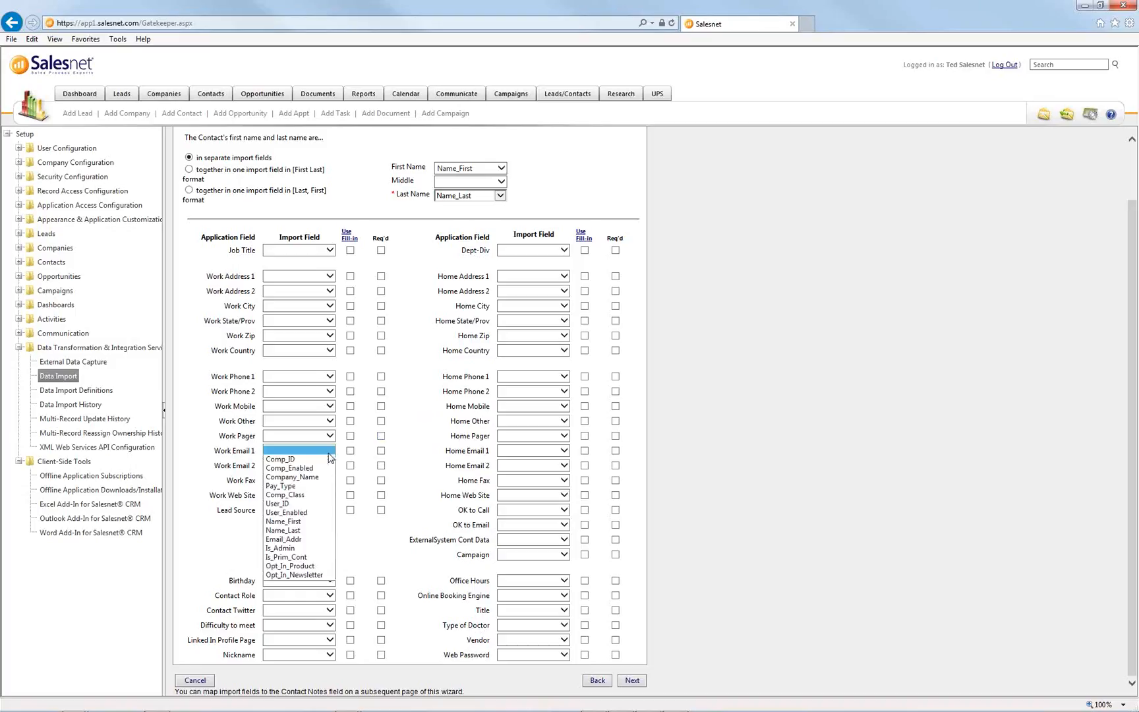
pyautogui.click(305, 543)
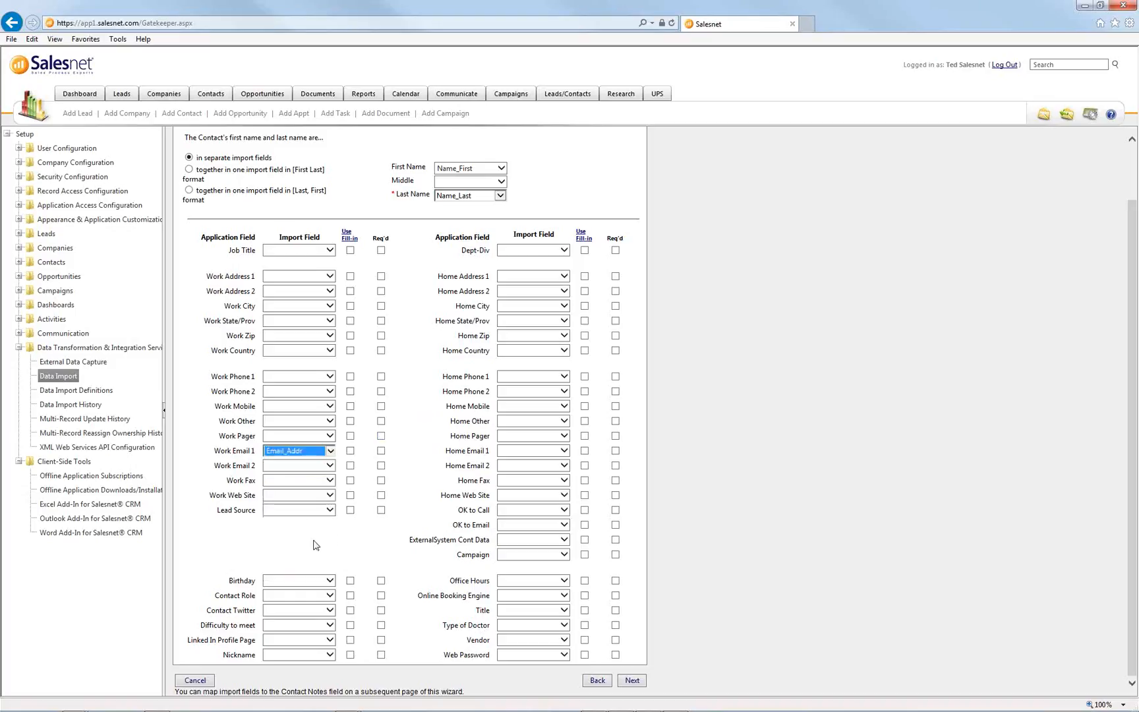
pyautogui.click(356, 548)
pyautogui.click(633, 681)
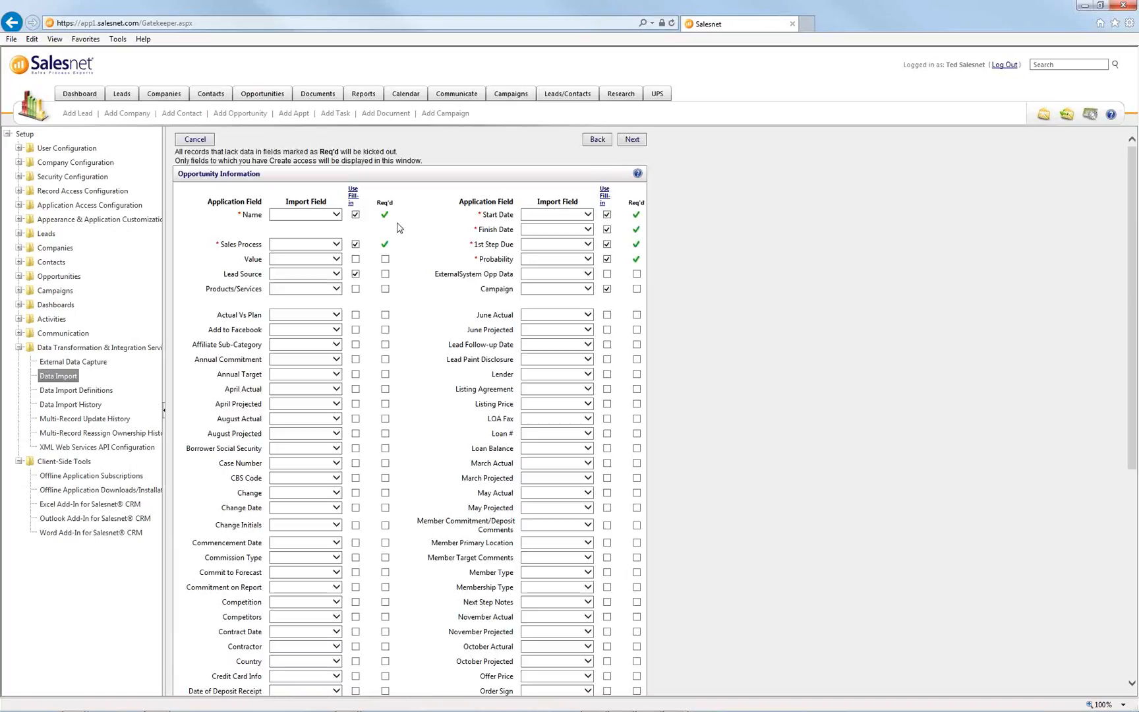
# - Review the Opportunity Information mappings without changes and continue to Fill-in Values
pyautogui.moveTo(181, 177); pyautogui.dragTo(290, 178)
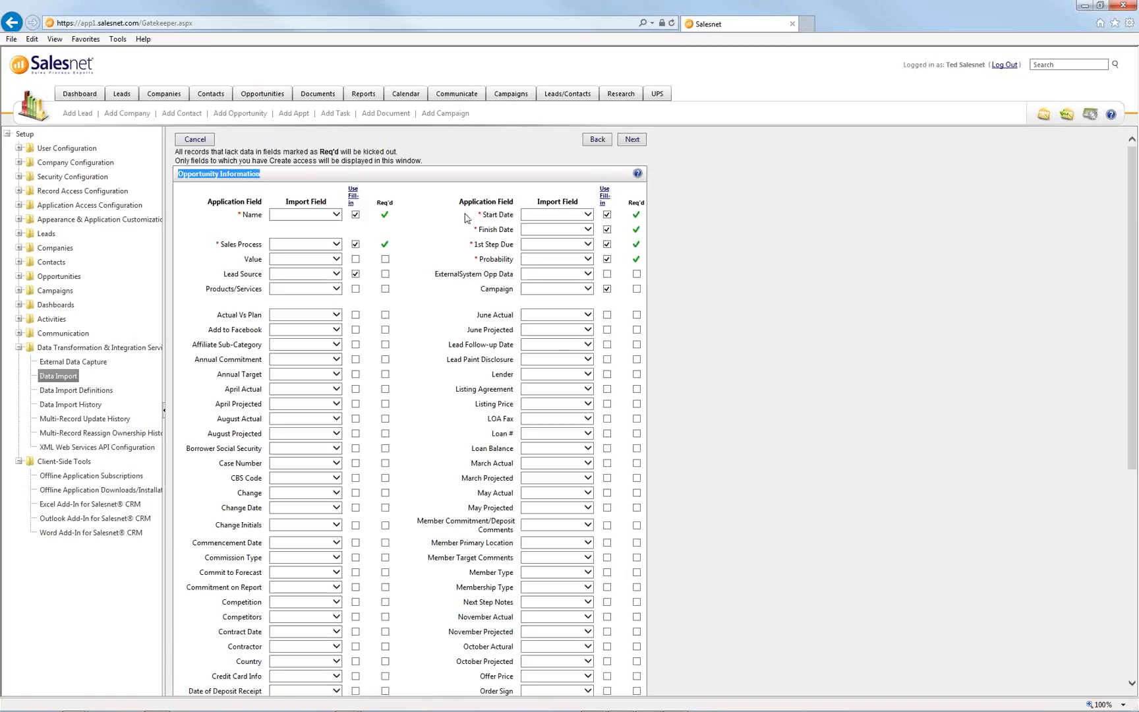
pyautogui.click(445, 220)
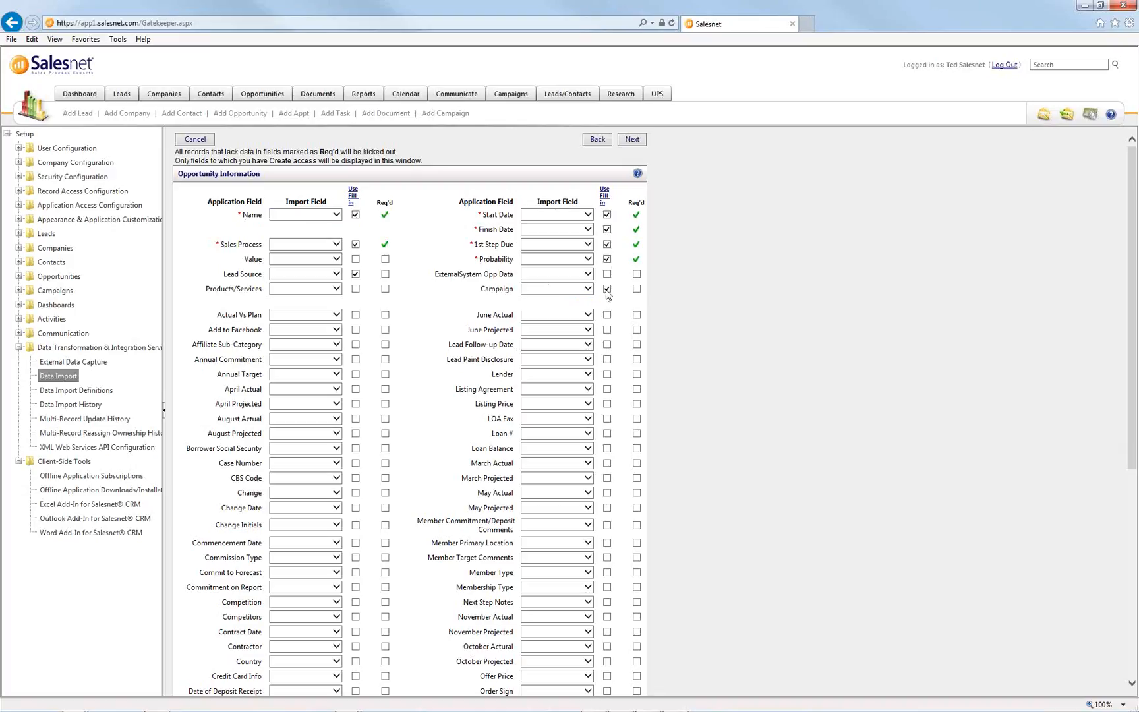
pyautogui.click(632, 139)
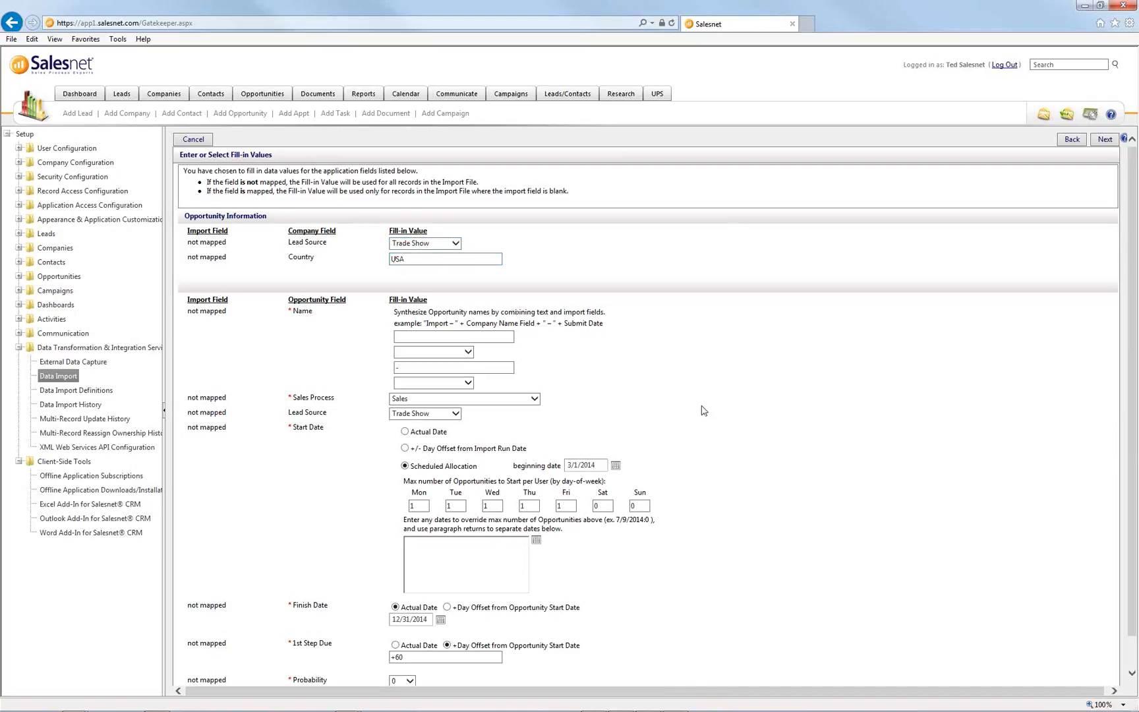
# - Build the opportunity Name from Company_Name, a dash, and Submit Date
pyautogui.scroll(-1, 704, 410)
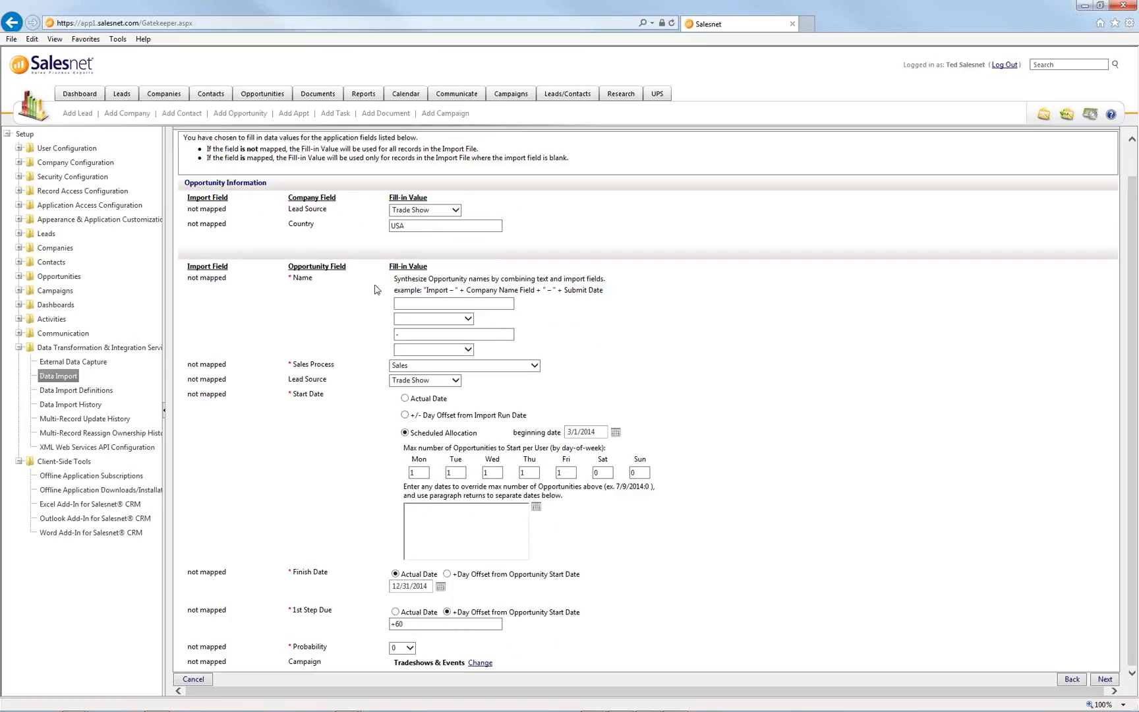
pyautogui.moveTo(393, 279); pyautogui.dragTo(484, 290)
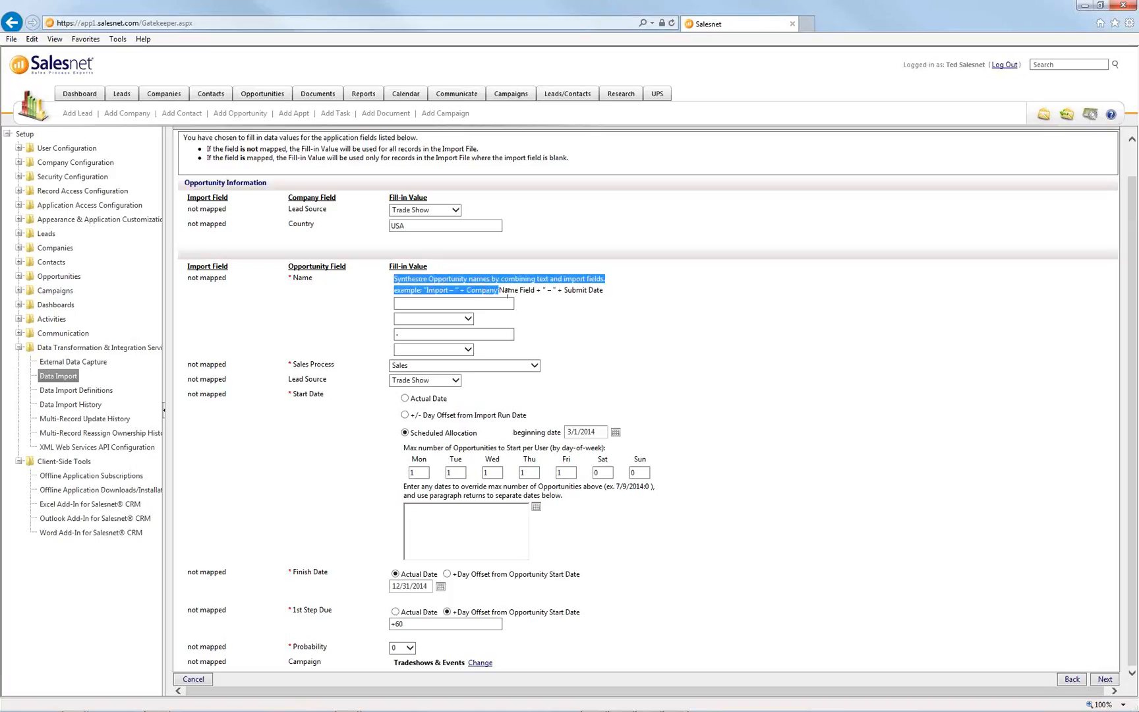
pyautogui.click(556, 310)
pyautogui.click(467, 319)
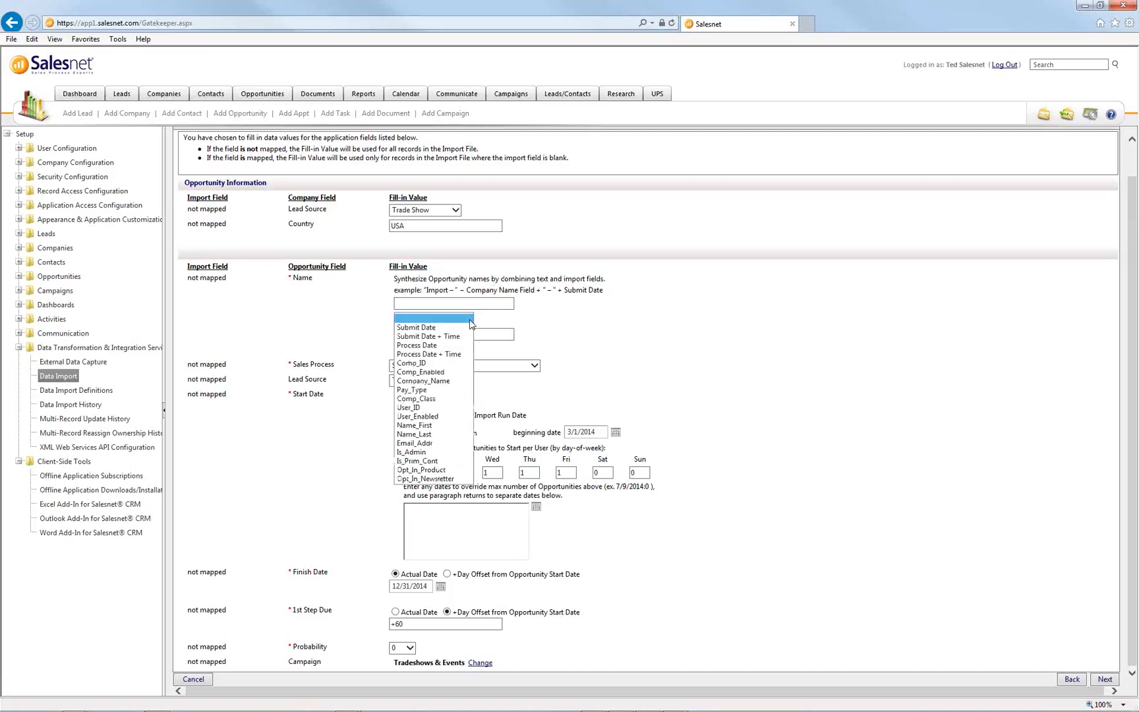
pyautogui.click(440, 381)
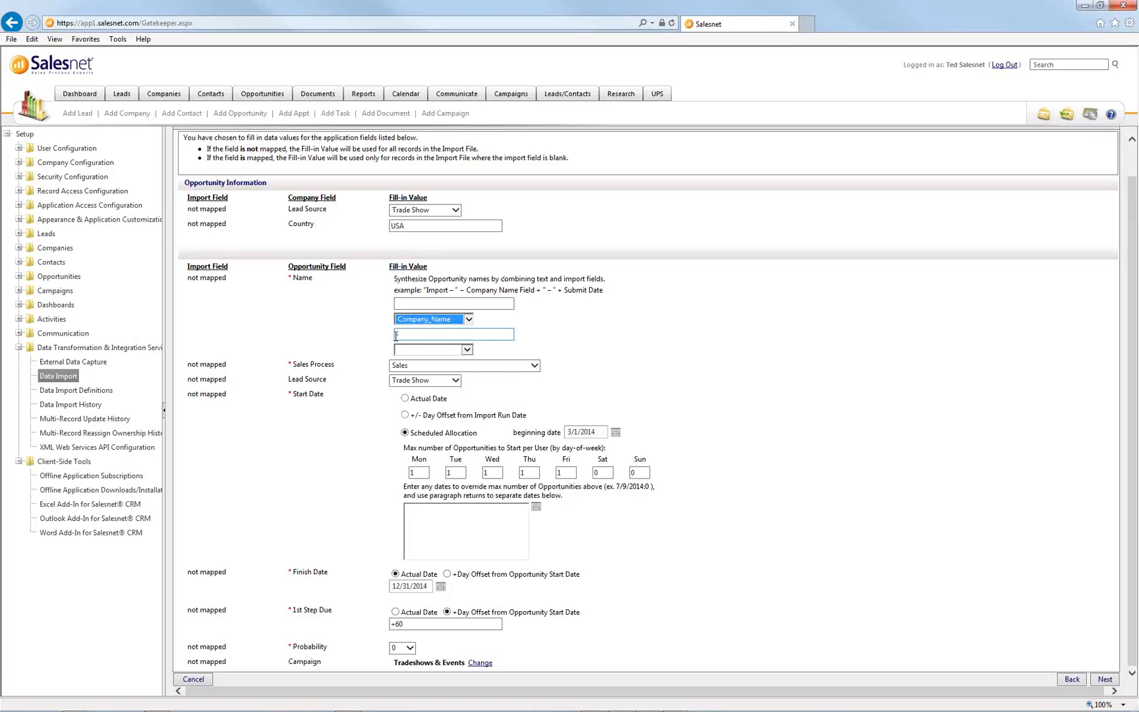
pyautogui.click(466, 349)
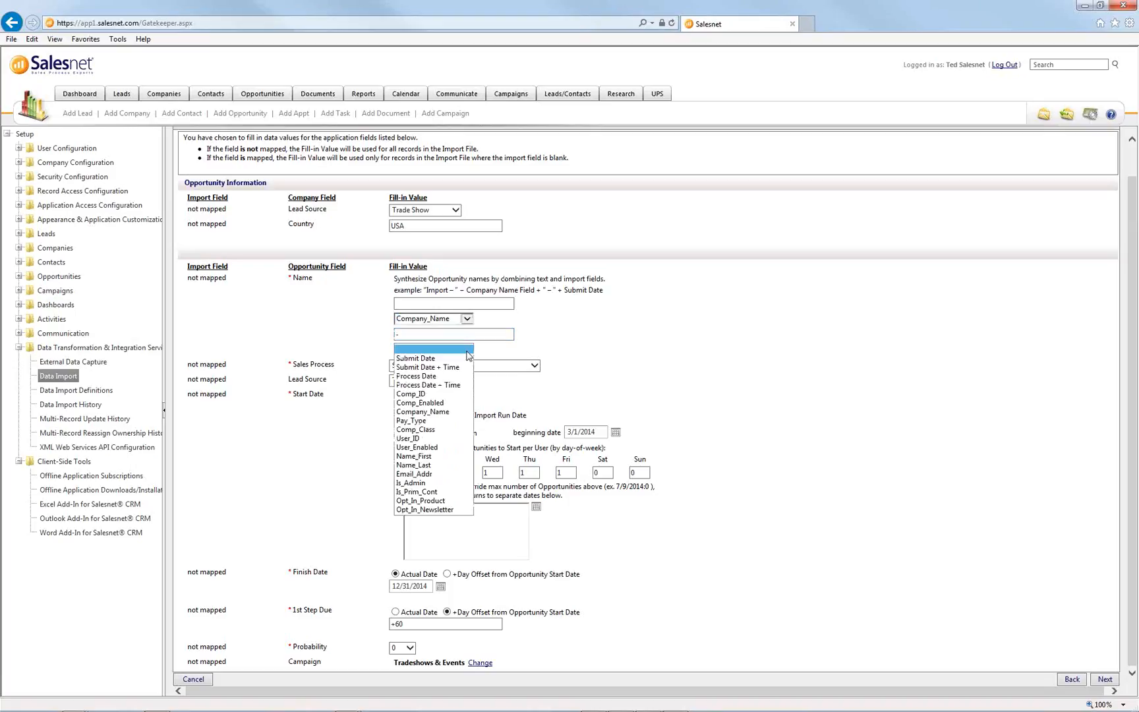
pyautogui.click(427, 358)
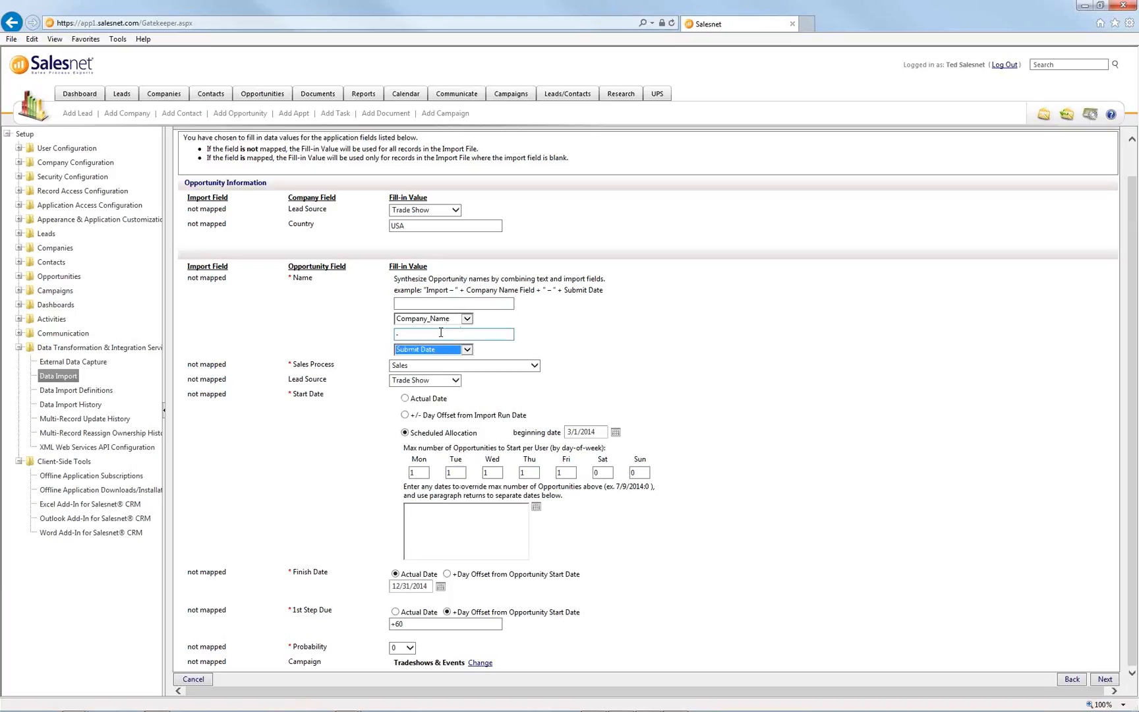
# - Confirm Sales as the sales process and Trade Show as the lead source
pyautogui.click(401, 366)
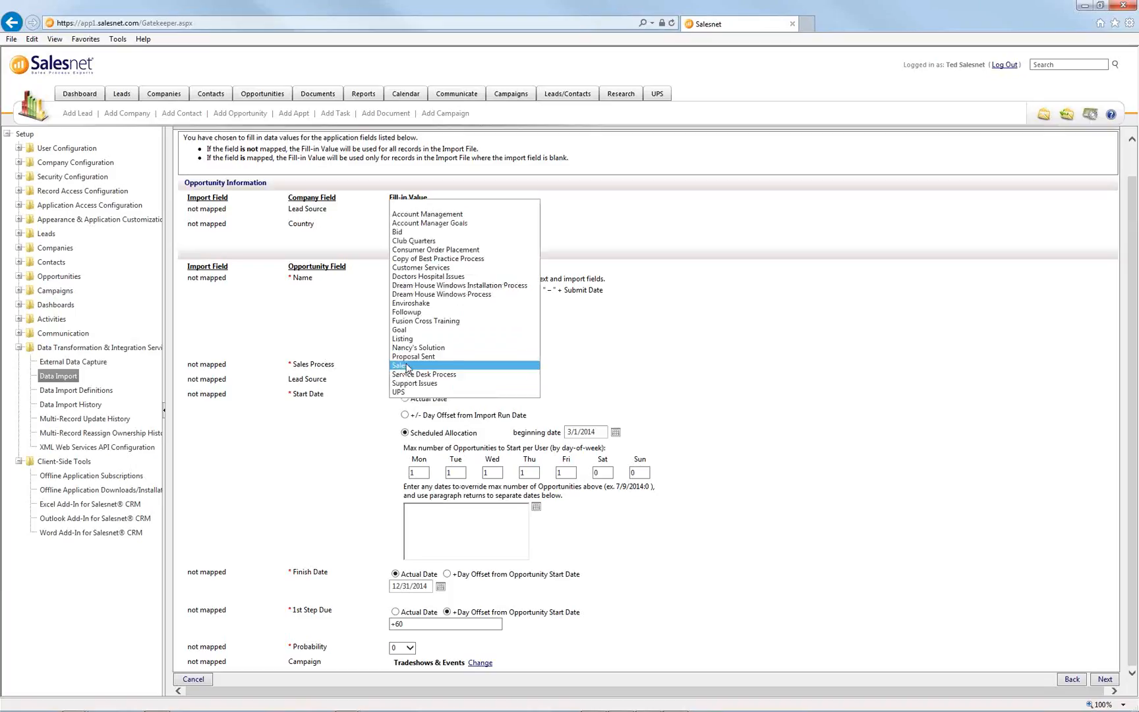
pyautogui.click(406, 366)
pyautogui.click(413, 382)
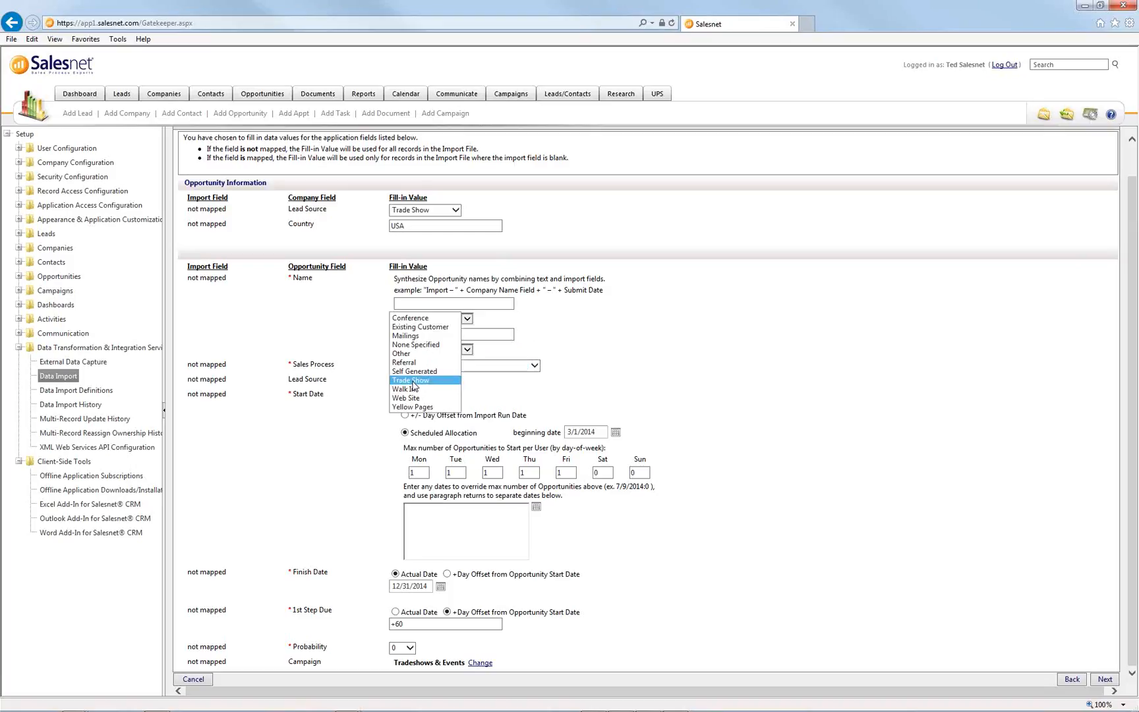
pyautogui.click(414, 382)
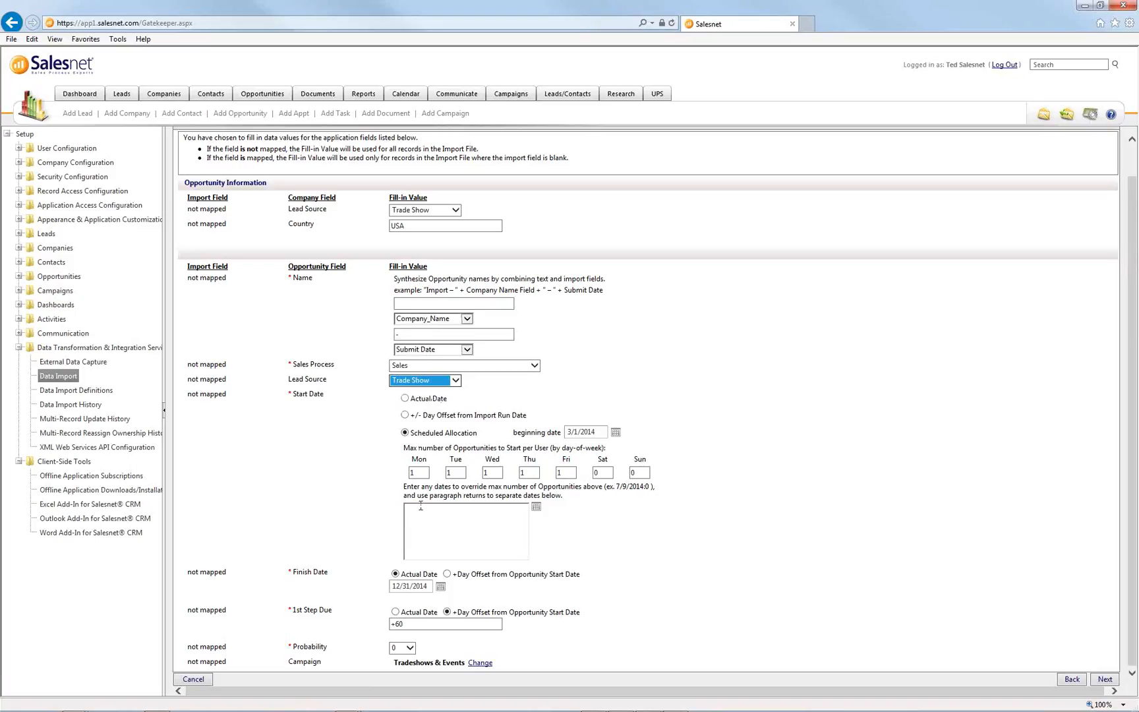
pyautogui.moveTo(291, 394); pyautogui.dragTo(555, 623)
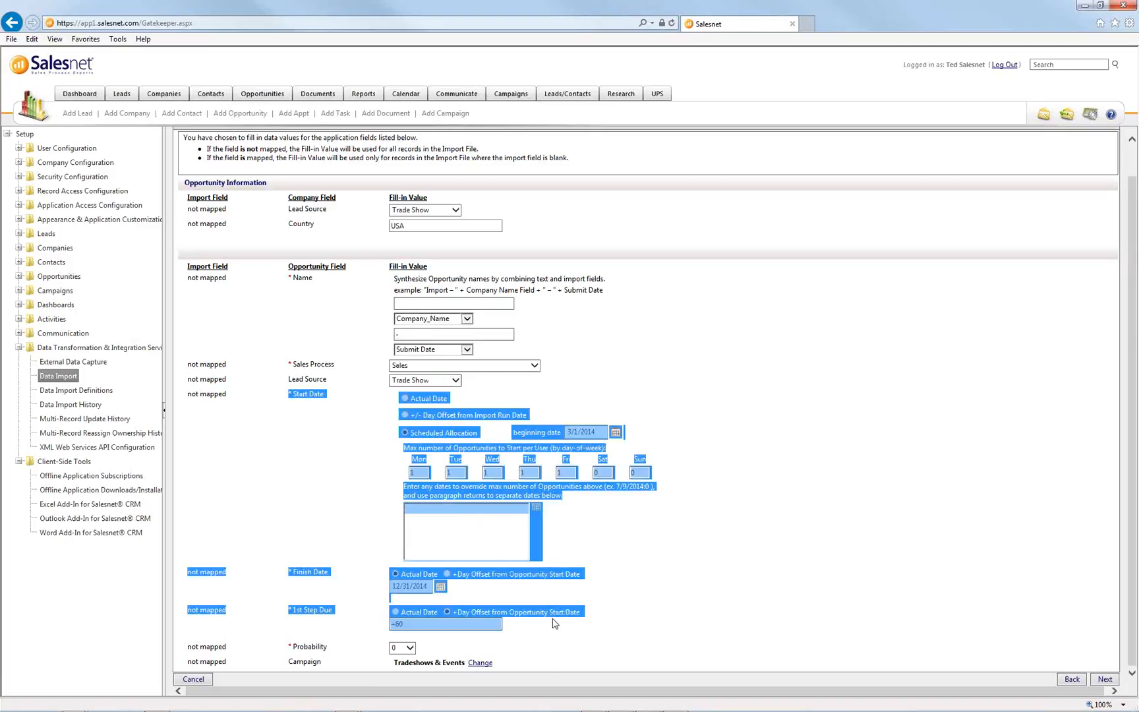
pyautogui.click(643, 609)
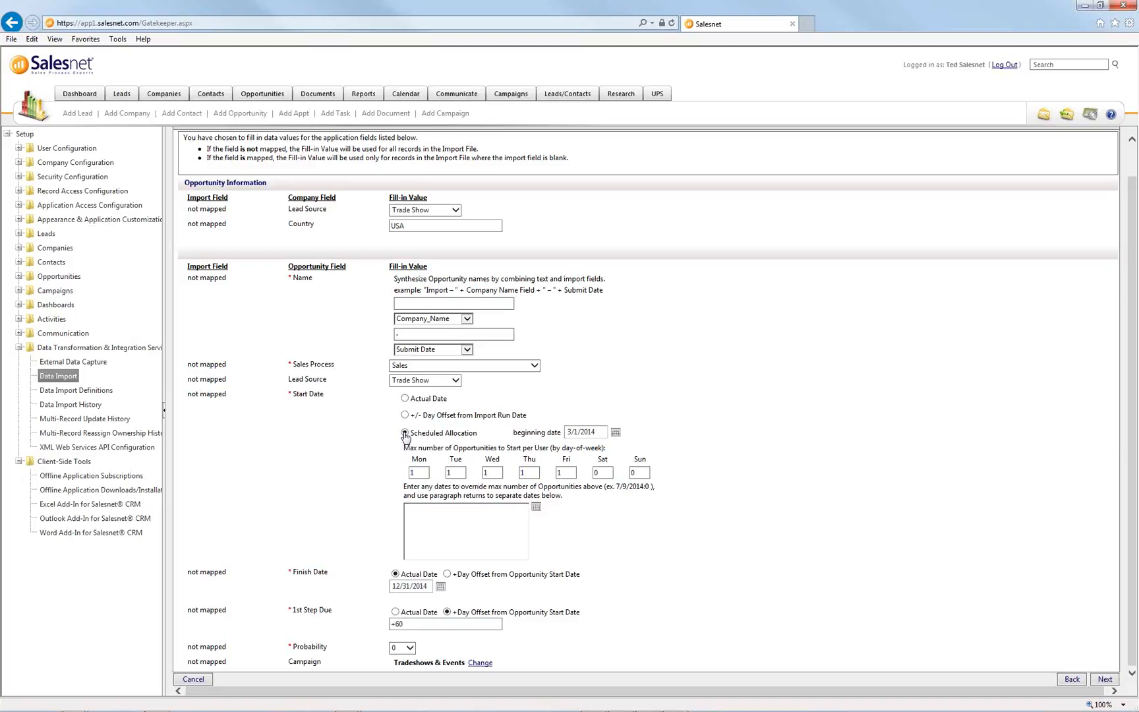
# - Change the allocation beginning date to 7/1/2014
pyautogui.doubleClick(572, 434)
pyautogui.click(572, 433)
pyautogui.moveTo(573, 431); pyautogui.dragTo(565, 432)
pyautogui.write('7')
# - Set the per-user maximum to 2 for Monday–Friday, keeping Saturday and Sunday at 0
pyautogui.doubleClick(410, 474)
pyautogui.press('BackSpace')
pyautogui.write('2')
pyautogui.doubleClick(488, 473)
pyautogui.write('2')
pyautogui.doubleClick(526, 472)
pyautogui.write('2')
pyautogui.doubleClick(561, 473)
pyautogui.write('2')
pyautogui.doubleClick(601, 473)
pyautogui.write('2')
pyautogui.press('BackSpace')
pyautogui.write('0')
pyautogui.click(417, 473)
pyautogui.click(455, 472)
pyautogui.click(494, 472)
pyautogui.click(529, 472)
pyautogui.click(566, 473)
# - Change the opportunity Finish Date to 12/31/2015
pyautogui.doubleClick(416, 587)
pyautogui.moveTo(428, 587); pyautogui.dragTo(421, 587)
pyautogui.write('15')
pyautogui.click(499, 597)
# - Set the 1st Step Due offset to +7 days and keep Probability at 0
pyautogui.moveTo(454, 617)
pyautogui.click(412, 625)
pyautogui.moveTo(410, 623); pyautogui.dragTo(395, 624)
pyautogui.write('5')
pyautogui.click(406, 647)
pyautogui.click(463, 647)
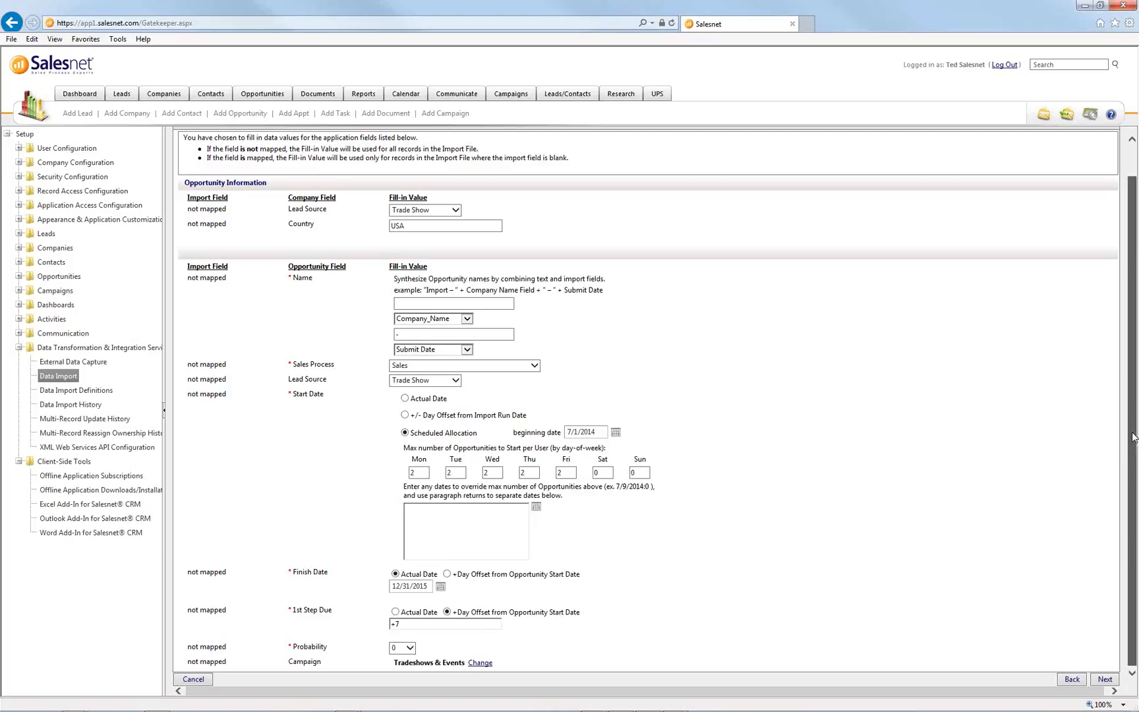
# - Point out the Tradeshows & Events campaign setting
pyautogui.moveTo(288, 663)
pyautogui.mouseDown()
pyautogui.moveTo(501, 667)
pyautogui.moveTo(301, 672)
pyautogui.mouseUp()
pyautogui.click(501, 668)
pyautogui.click(503, 666)
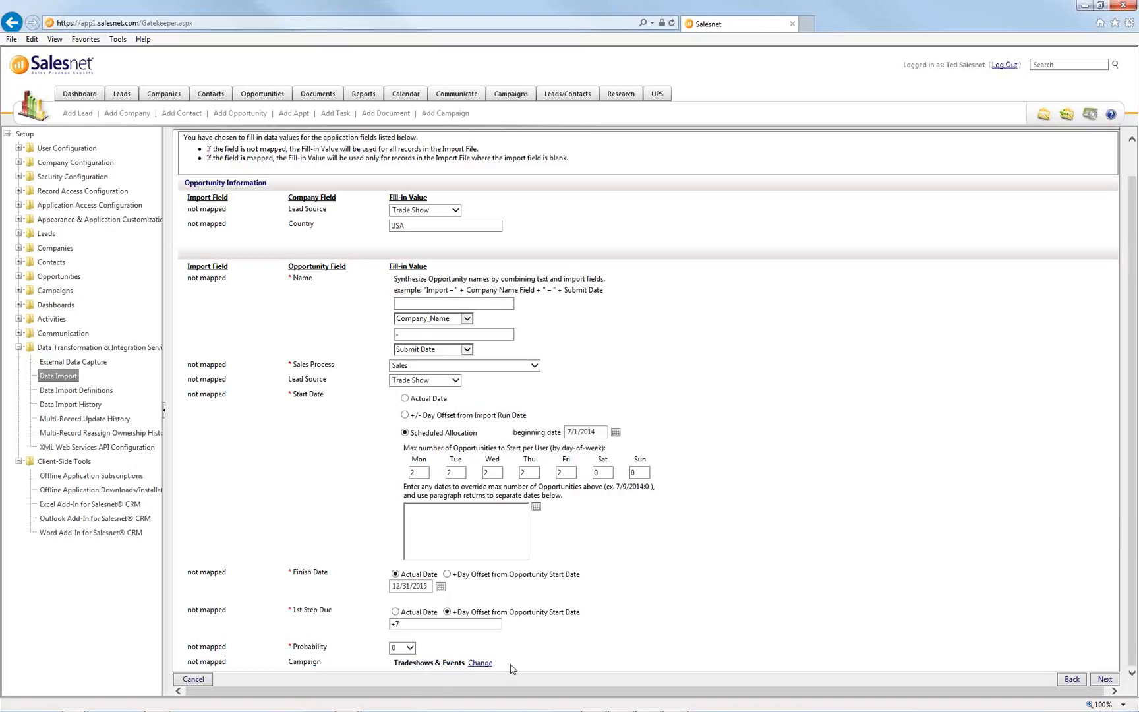
pyautogui.moveTo(511, 668); pyautogui.dragTo(389, 668)
pyautogui.click(389, 669)
# - Advance to the Notes Fields step and review the unmapped import fields and notes columns
pyautogui.click(1101, 680)
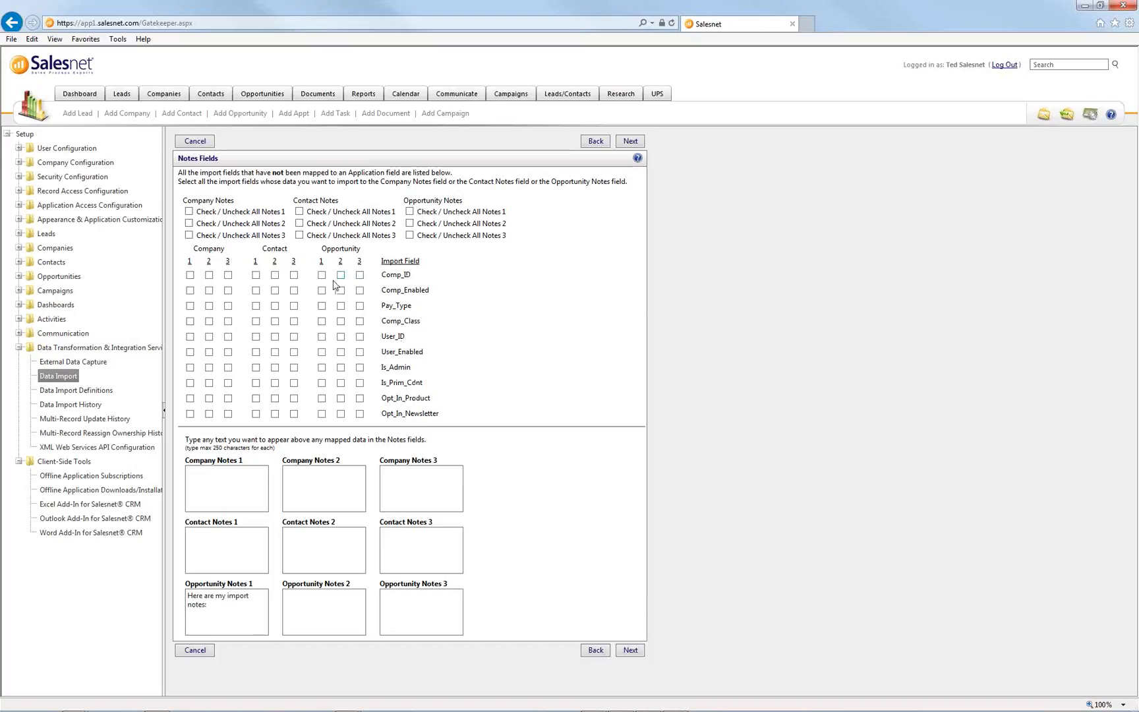
pyautogui.moveTo(379, 278); pyautogui.dragTo(460, 391)
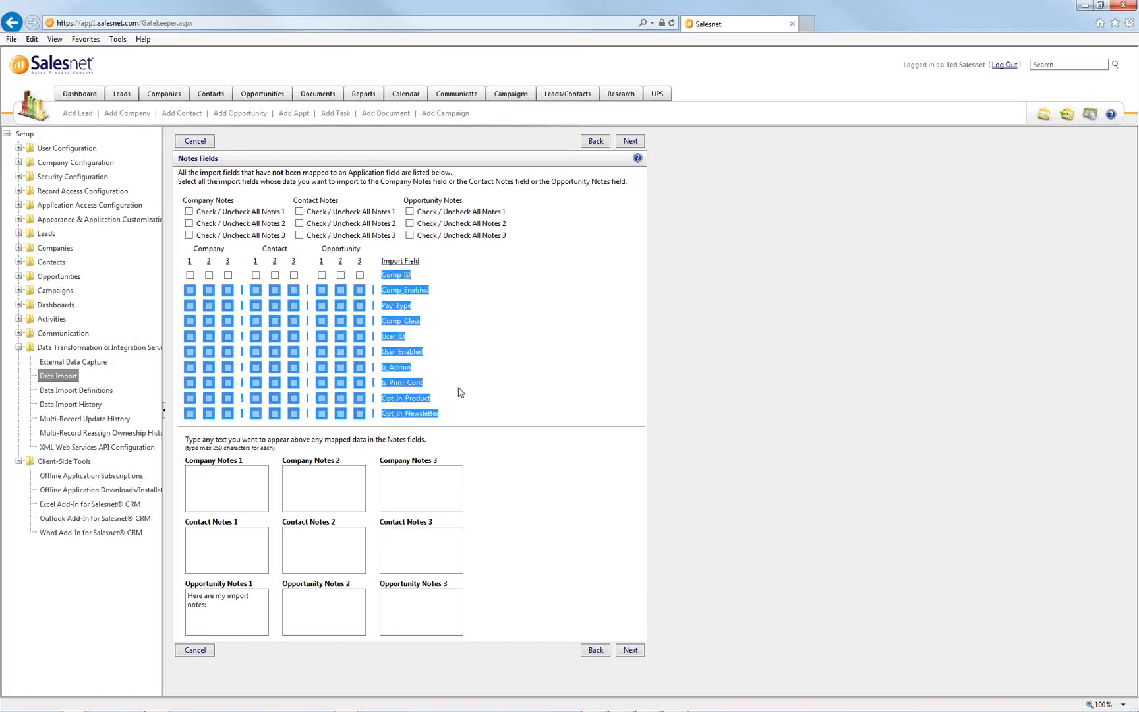
pyautogui.click(476, 401)
pyautogui.click(305, 473)
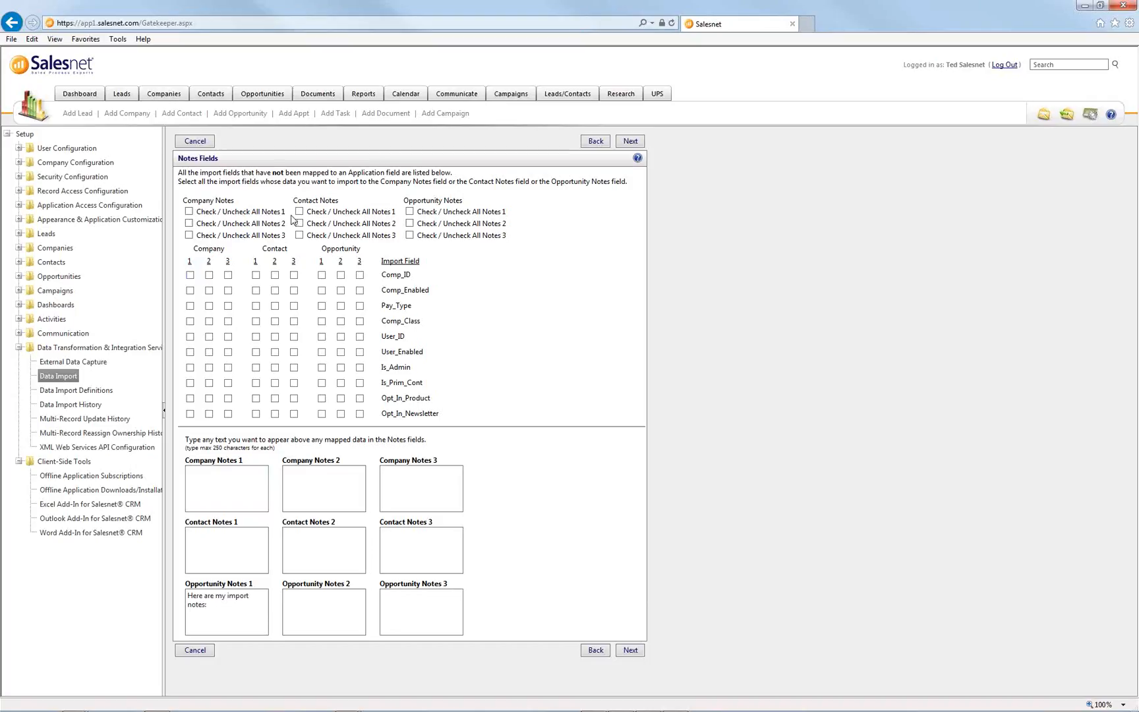
pyautogui.moveTo(291, 215); pyautogui.dragTo(269, 221)
# - Send every unmapped field to Company Notes 1, demonstrating and undoing per-field choices
pyautogui.click(220, 214)
pyautogui.click(295, 322)
pyautogui.click(340, 367)
pyautogui.click(255, 367)
pyautogui.click(341, 367)
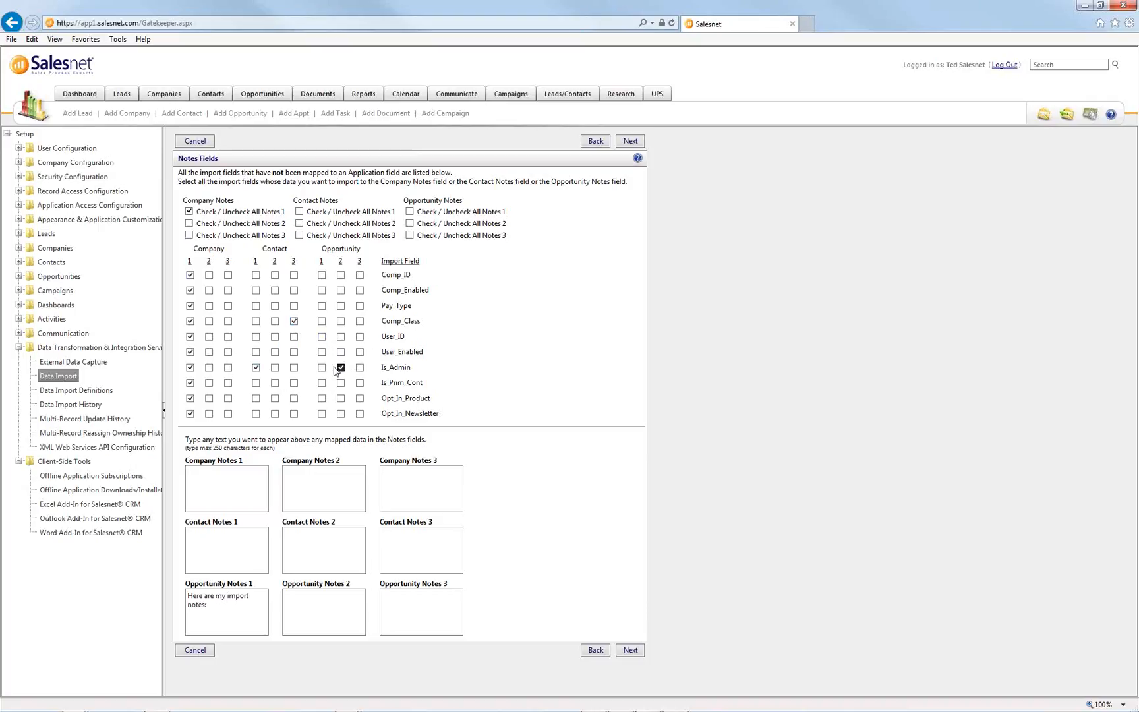
pyautogui.click(257, 368)
pyautogui.click(294, 321)
# - Move the 'Here are my import notes:' text from Opportunity Notes 1 into Company Notes 1
pyautogui.hotkey('ctrl', 'a')
pyautogui.hotkey('ctrl', 'x')
pyautogui.click(230, 485)
pyautogui.hotkey('ctrl', 'v')
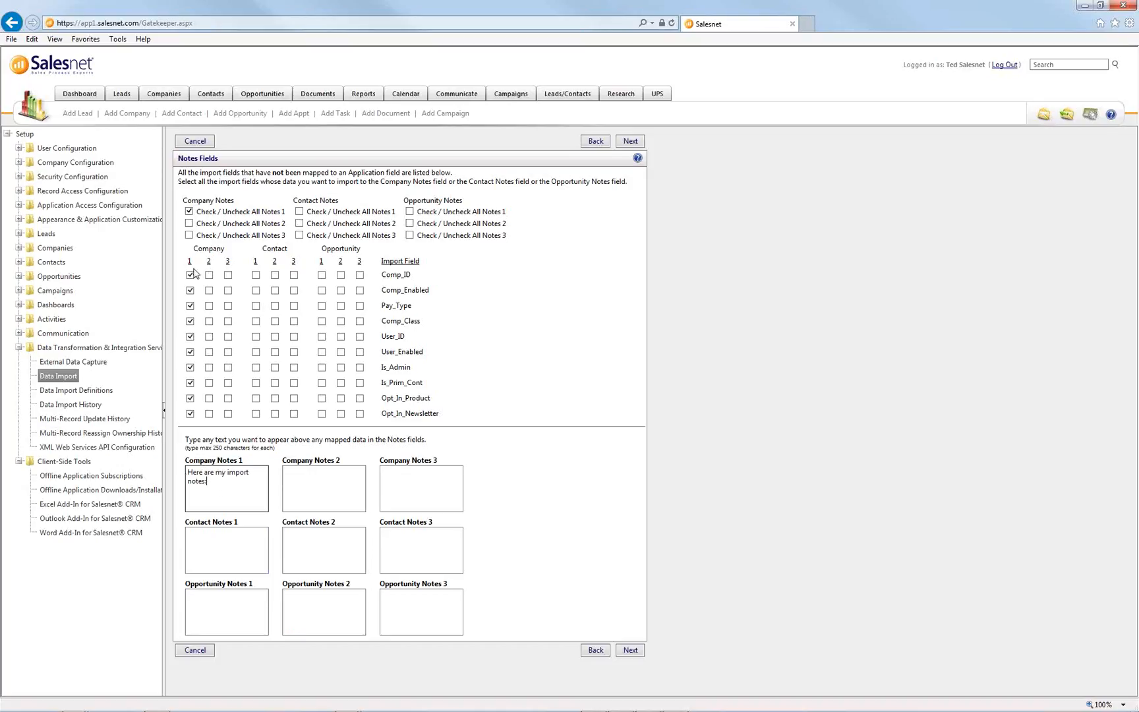
# - Save a new import definition named 'July - Demo - ACO Import' from the Import Summary
pyautogui.click(632, 653)
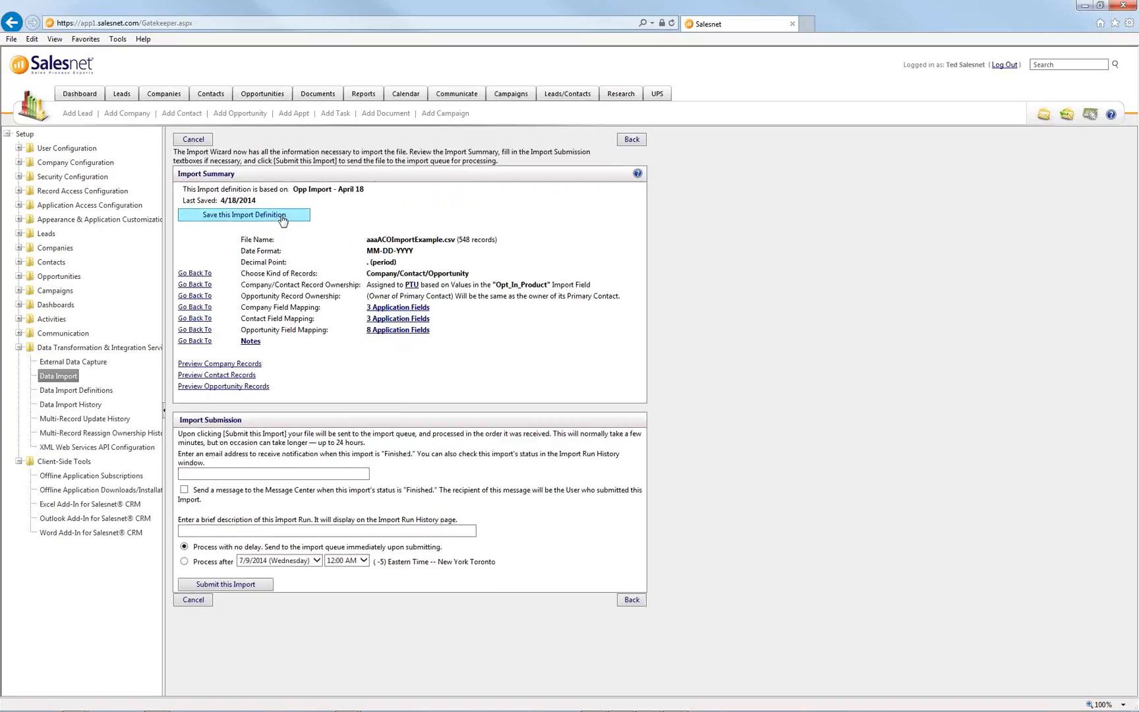
pyautogui.click(282, 217)
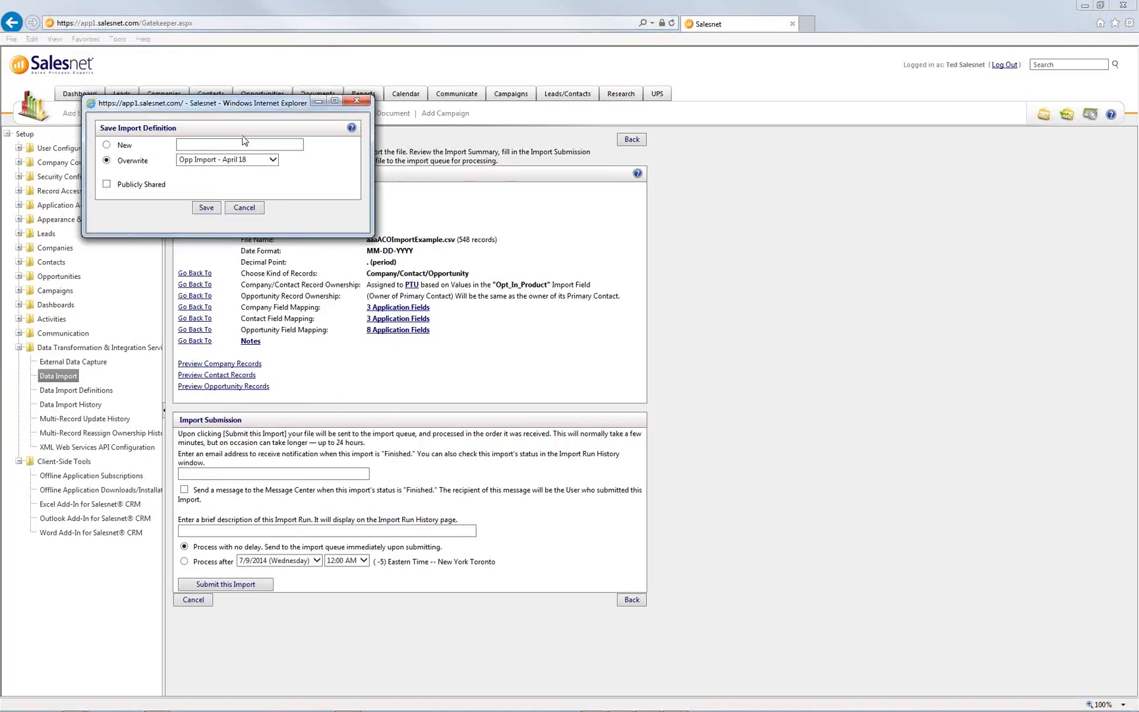
pyautogui.write('Kurt')
pyautogui.press('BackSpace')
pyautogui.press('BackSpace')
pyautogui.press('BackSpace')
pyautogui.press('BackSpace')
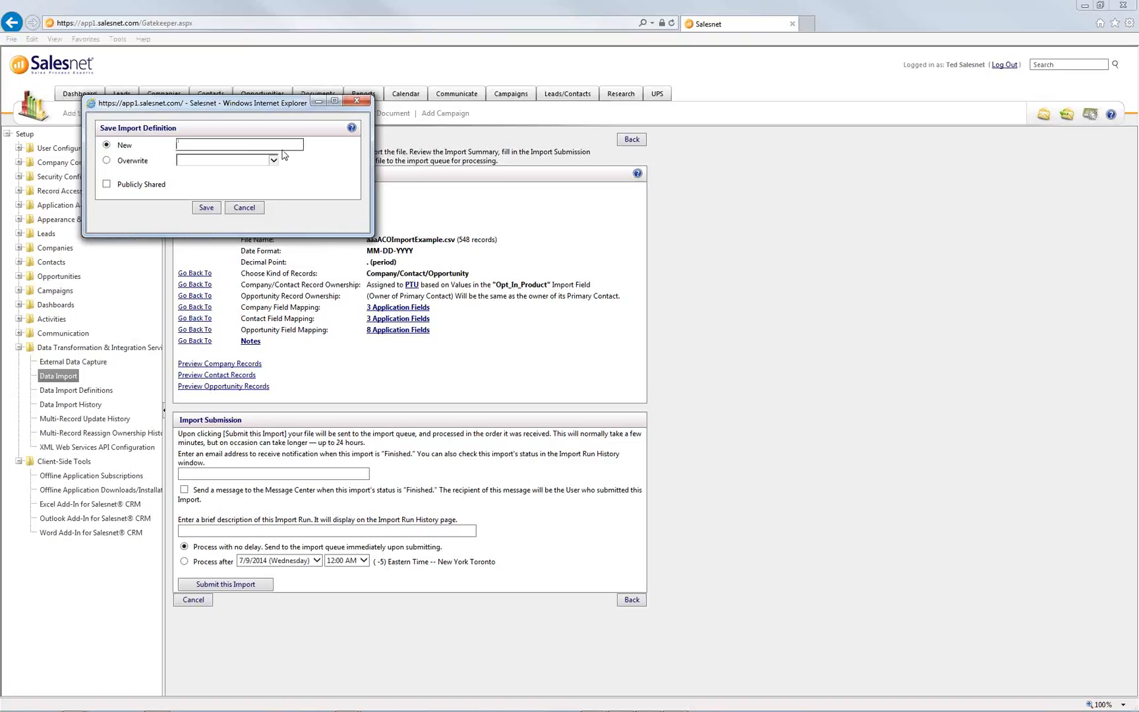
pyautogui.write('July - Demo - ACO Import')
pyautogui.click(211, 209)
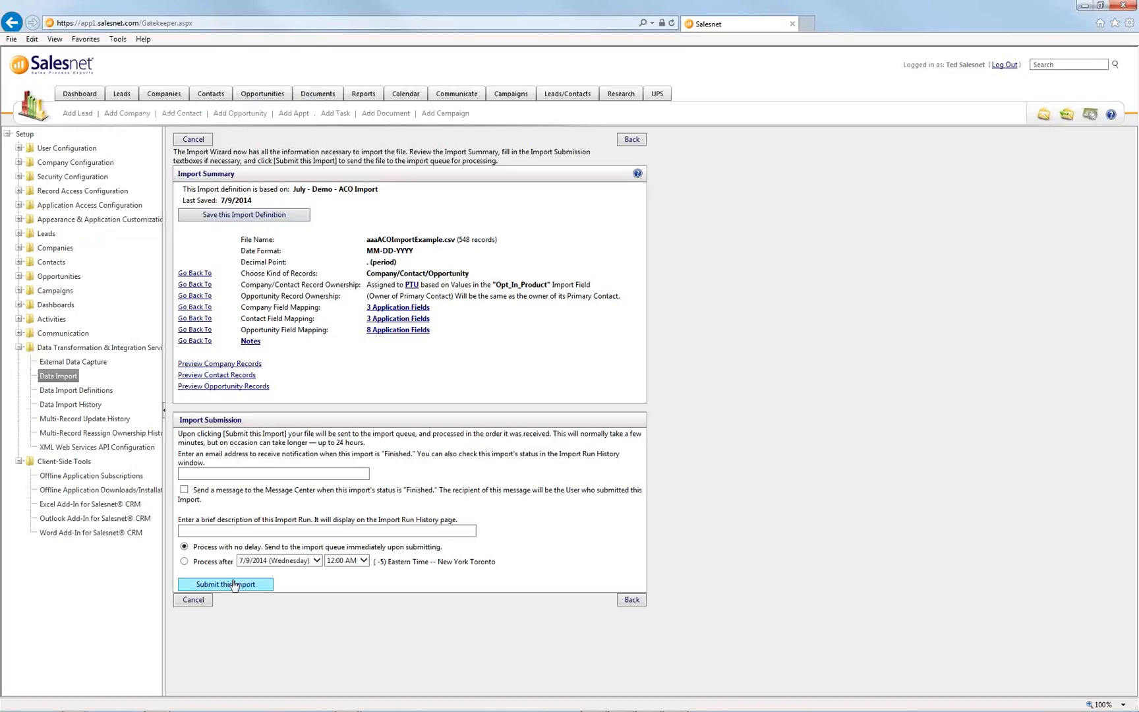
# - Enter the notification e-mail address for the import
pyautogui.click(224, 475)
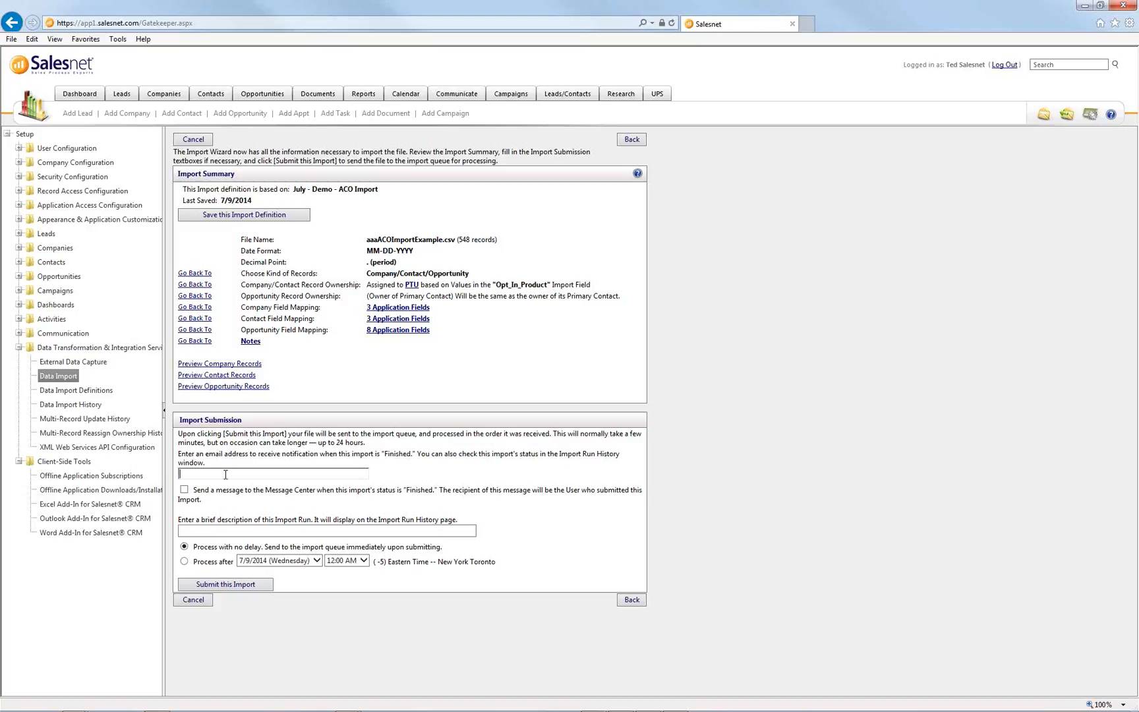
pyautogui.click(215, 529)
# - Describe the run as 'July - Demo - ACO Import Run1' and submit the import
pyautogui.moveTo(378, 190); pyautogui.dragTo(298, 196)
pyautogui.hotkey('ctrl', 'c')
pyautogui.click(232, 530)
pyautogui.hotkey('ctrl', 'v')
pyautogui.write('Run1')
pyautogui.click(257, 590)
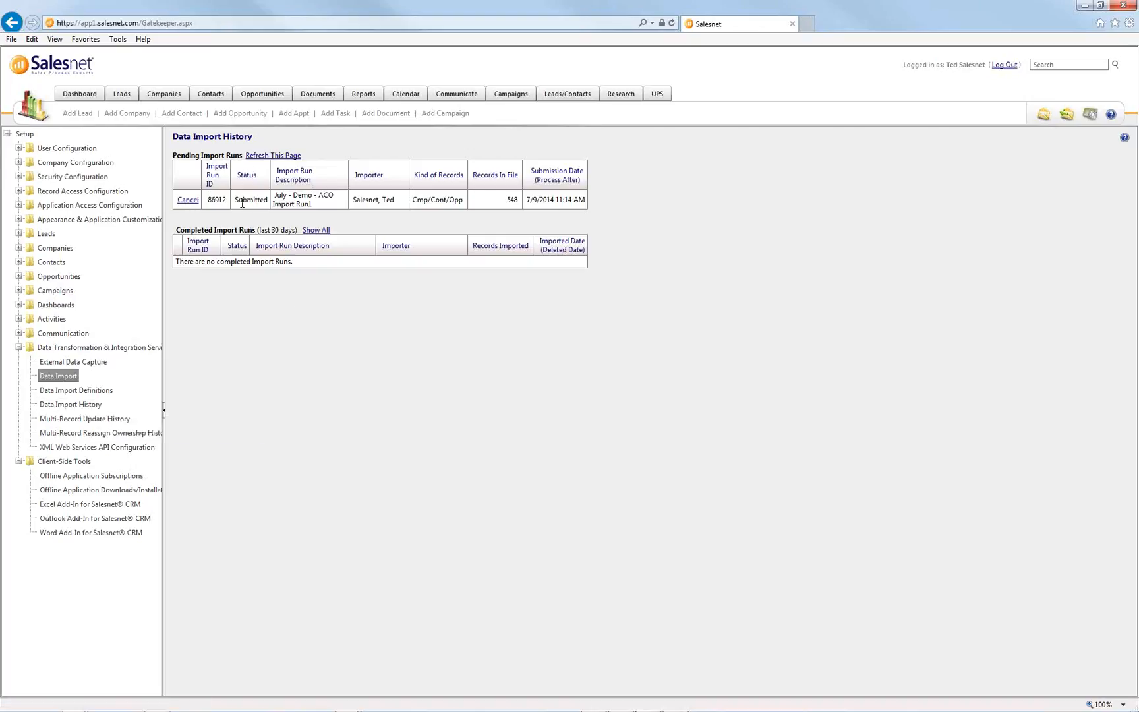
pyautogui.moveTo(235, 201); pyautogui.dragTo(269, 202)
pyautogui.click(282, 156)
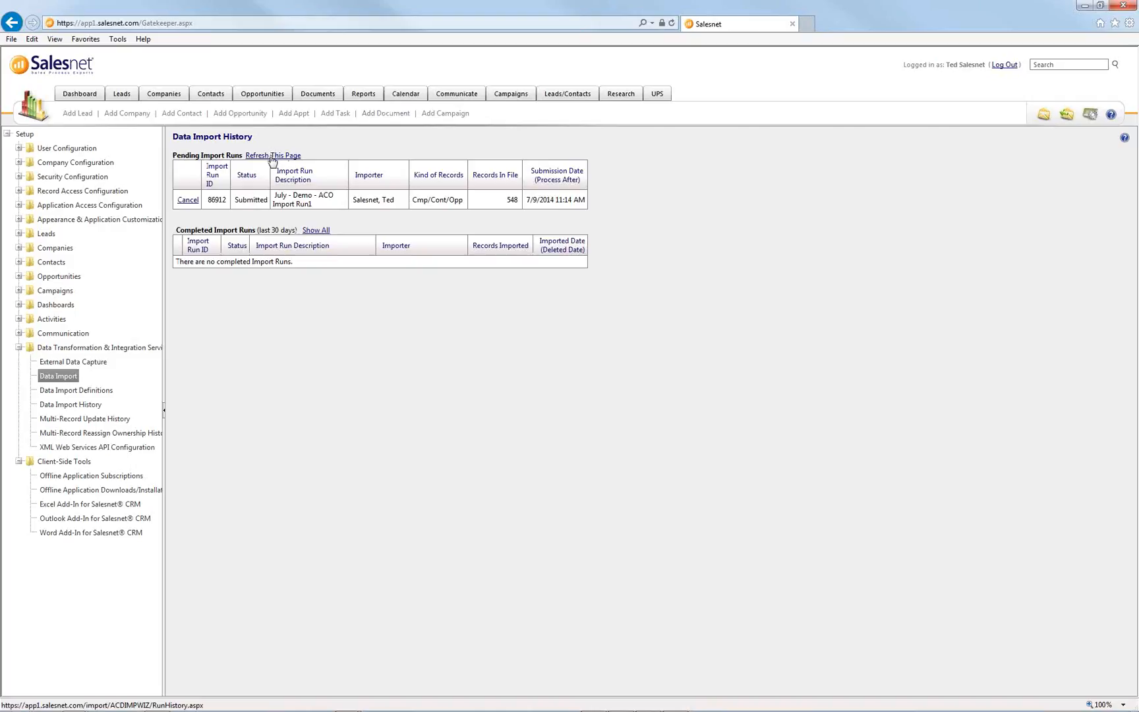
pyautogui.doubleClick(511, 201)
pyautogui.click(487, 215)
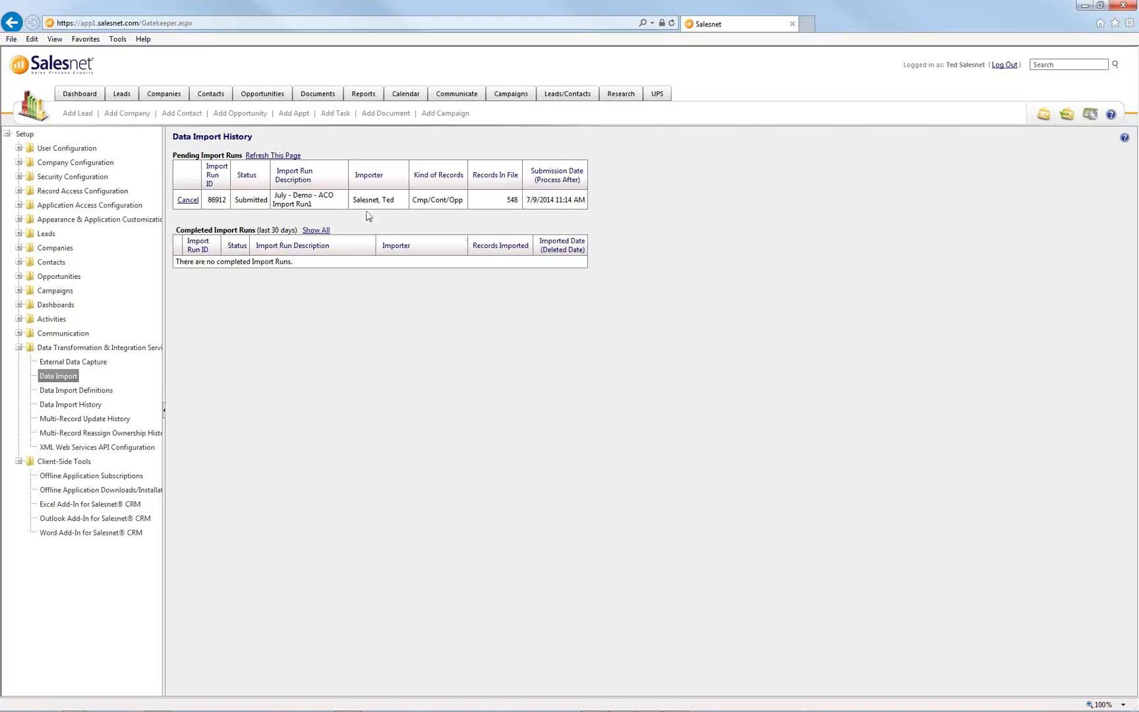
pyautogui.hotkey('alt', 'Tab')
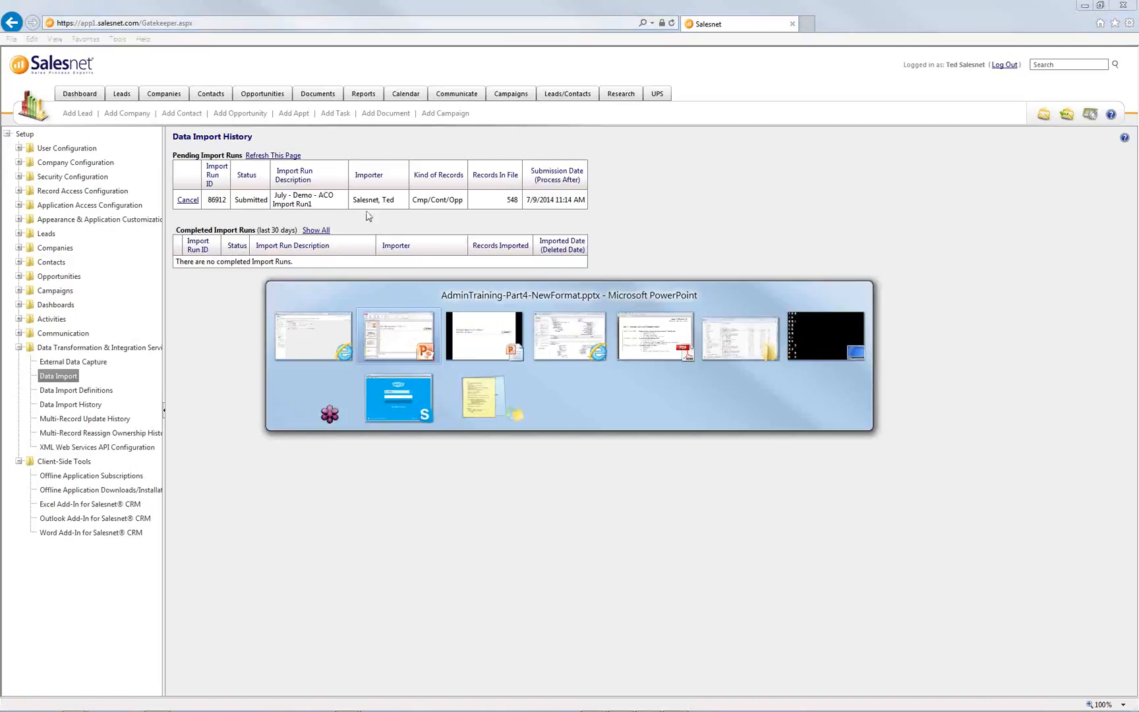
# - Show the Multi-Record Action slide in PowerPoint, then return to the Data Import History
pyautogui.hotkey('alt', 'Tab')
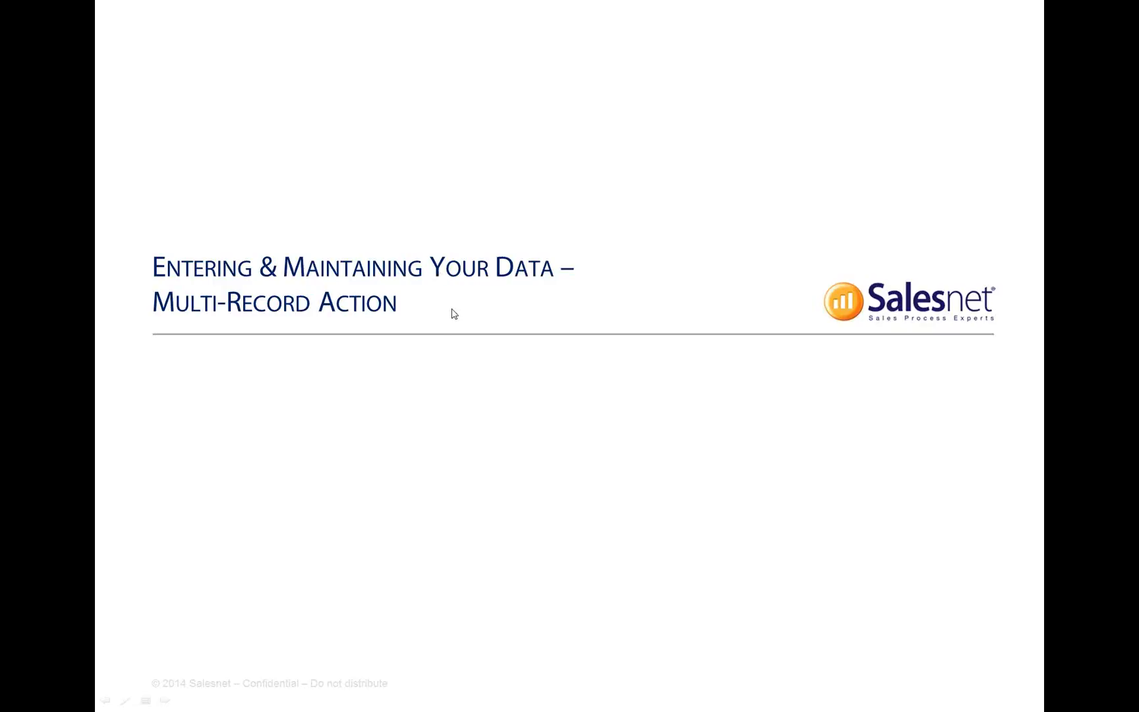
pyautogui.click(454, 314)
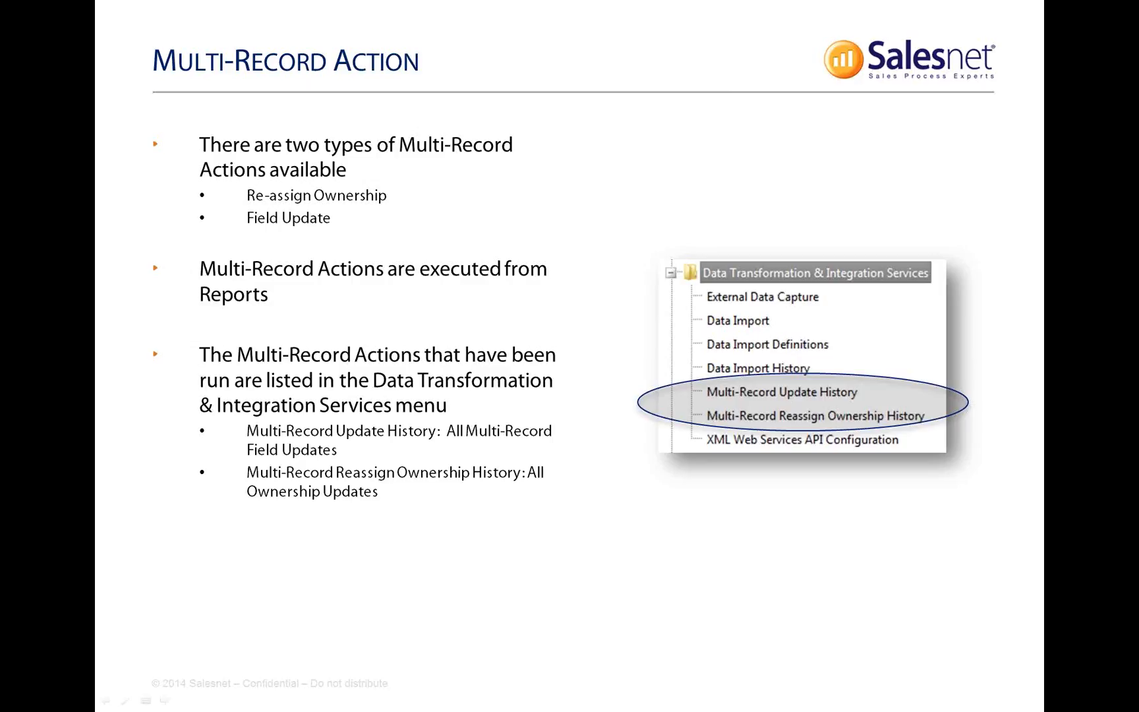
pyautogui.hotkey('alt', 'Tab')
pyautogui.hotkey('alt', 'Tab')
pyautogui.hotkey('alt', 'Tab')
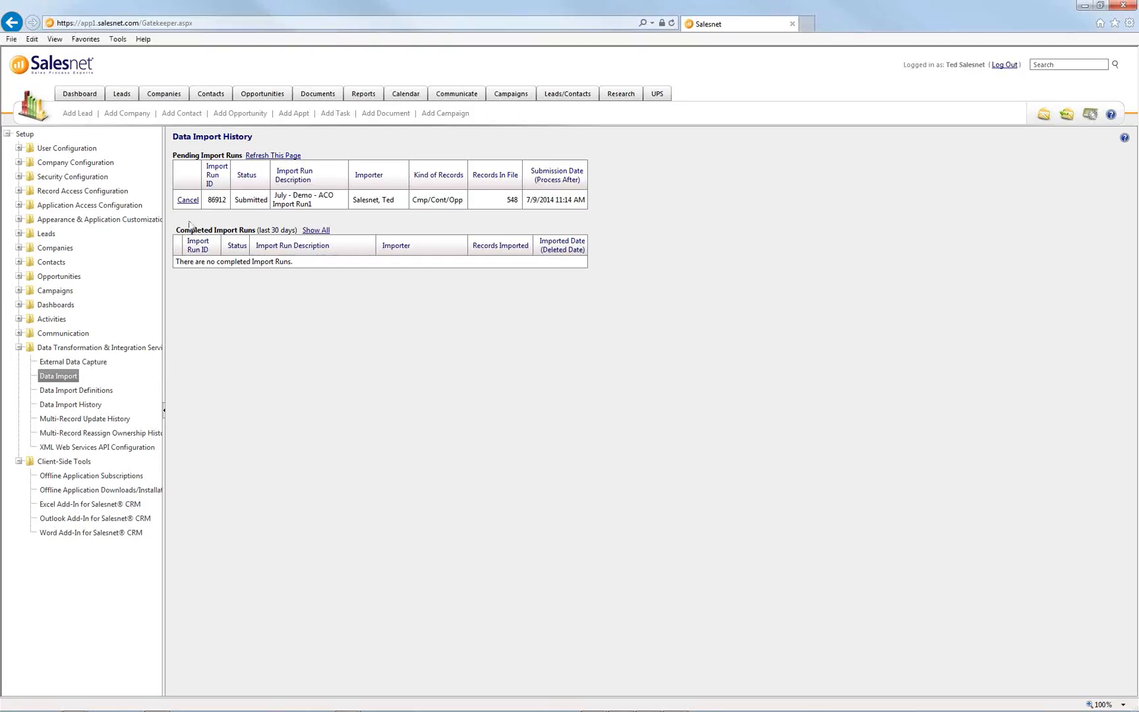
# - Review the Multi-Record Update, Reassign Ownership and Update via Excel privileges in Your Profile
pyautogui.click(19, 147)
pyautogui.click(51, 165)
pyautogui.scroll(-3, 294, 421)
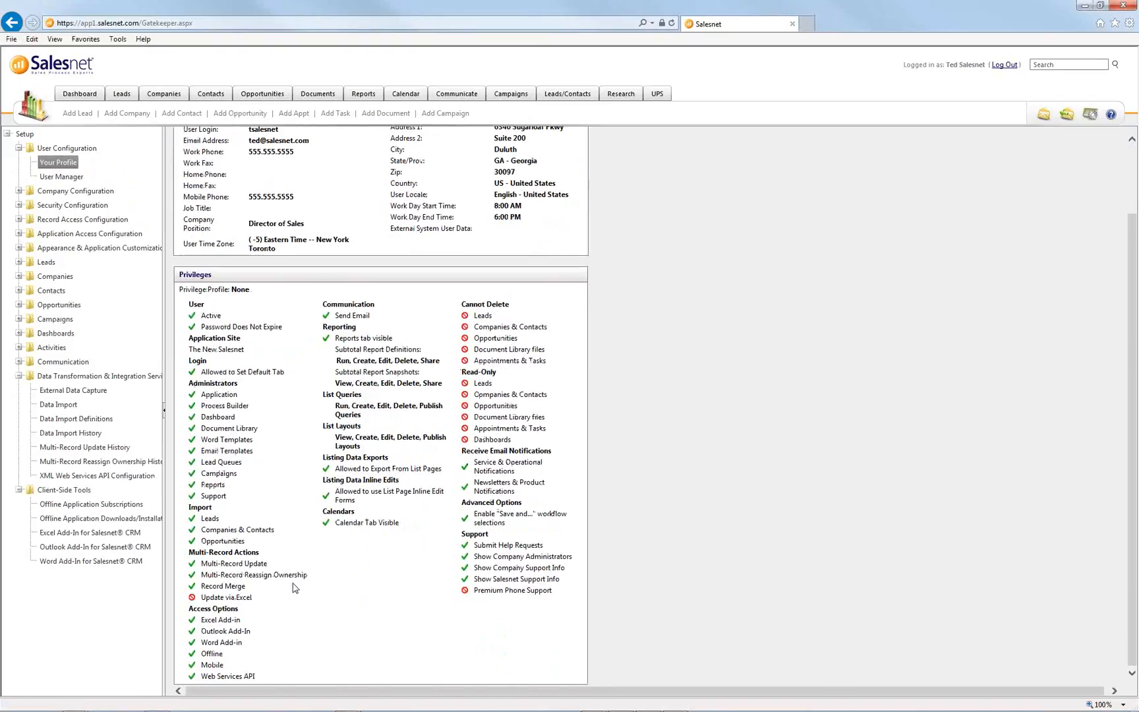
pyautogui.moveTo(317, 580); pyautogui.dragTo(201, 586)
pyautogui.click(251, 580)
pyautogui.moveTo(258, 597); pyautogui.dragTo(209, 600)
pyautogui.hotkey('alt', 'Tab')
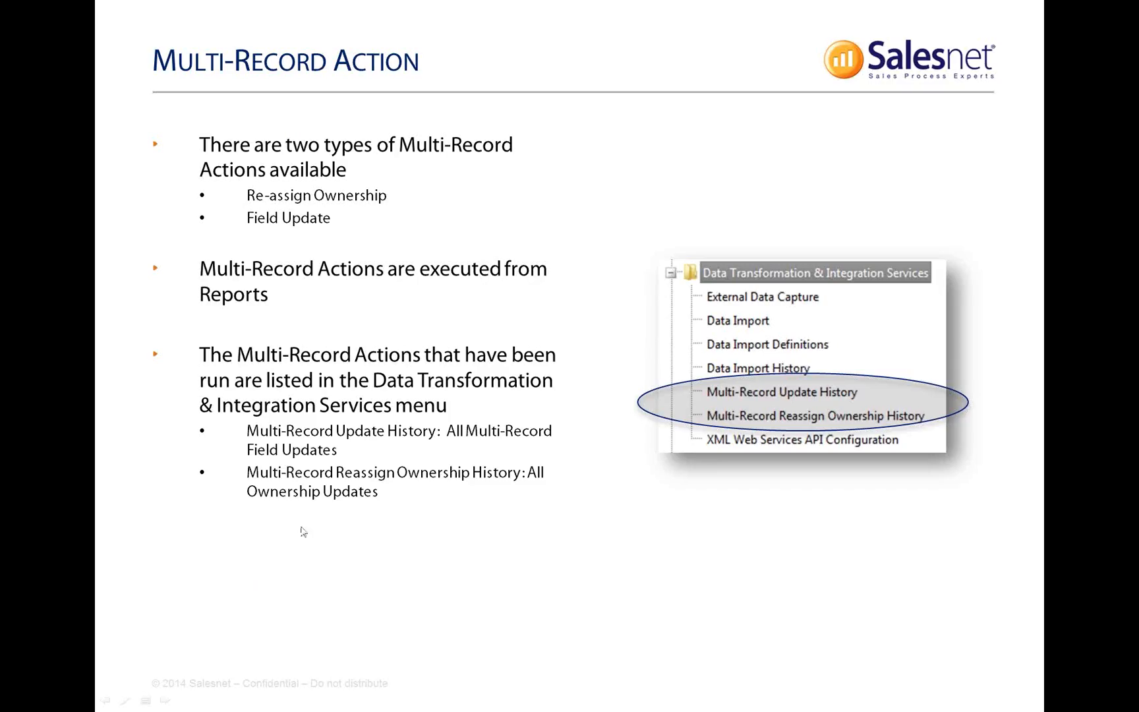
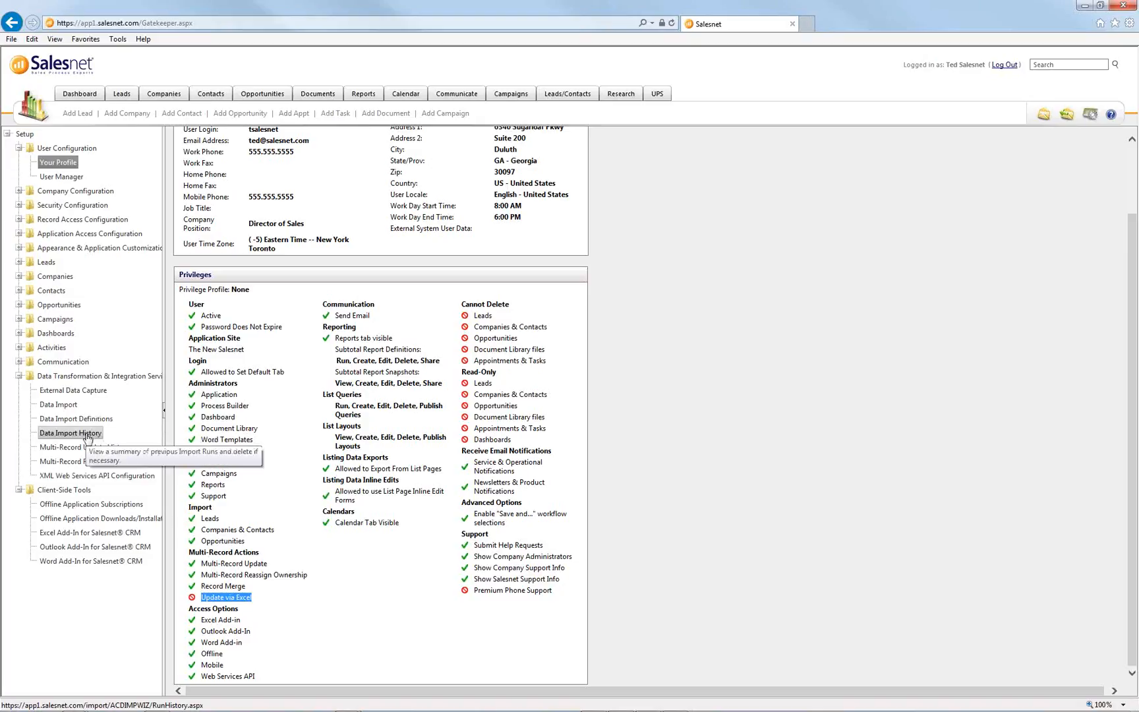
# - Open Data Import History to see the finished 'July - Demo - ACO Import Run1' run
pyautogui.click(80, 434)
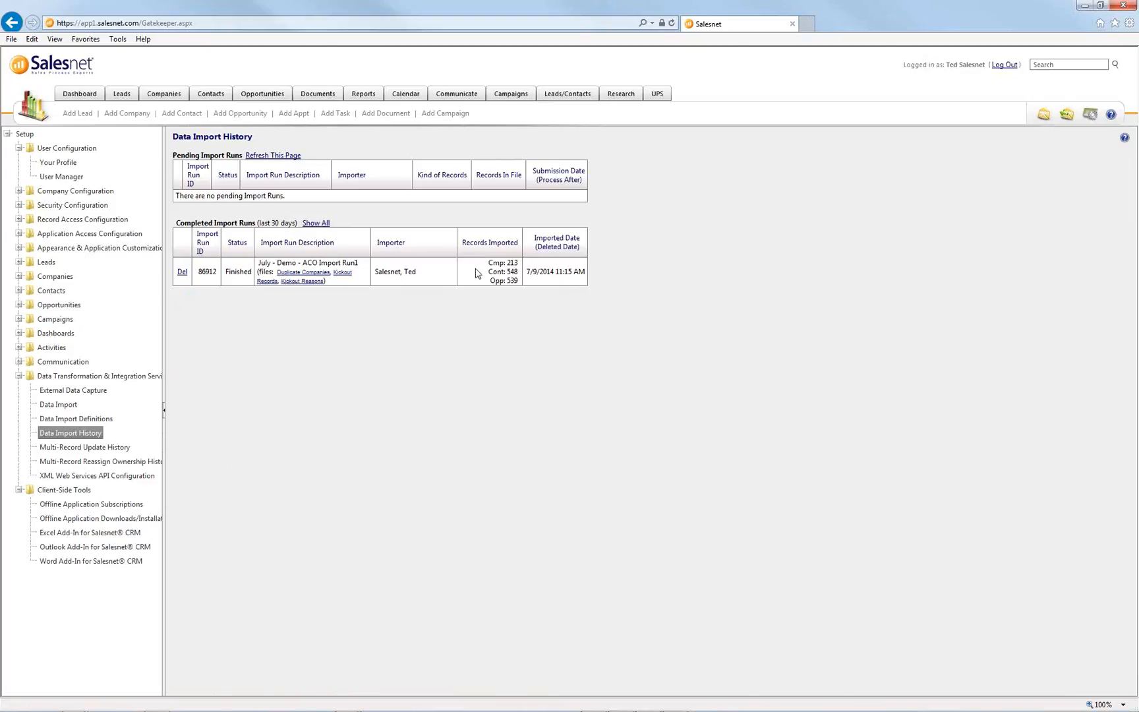
# - Highlight the imported company and opportunity counts, then open the Duplicate Companies file
pyautogui.moveTo(488, 263); pyautogui.dragTo(516, 288)
pyautogui.click(532, 287)
pyautogui.click(297, 278)
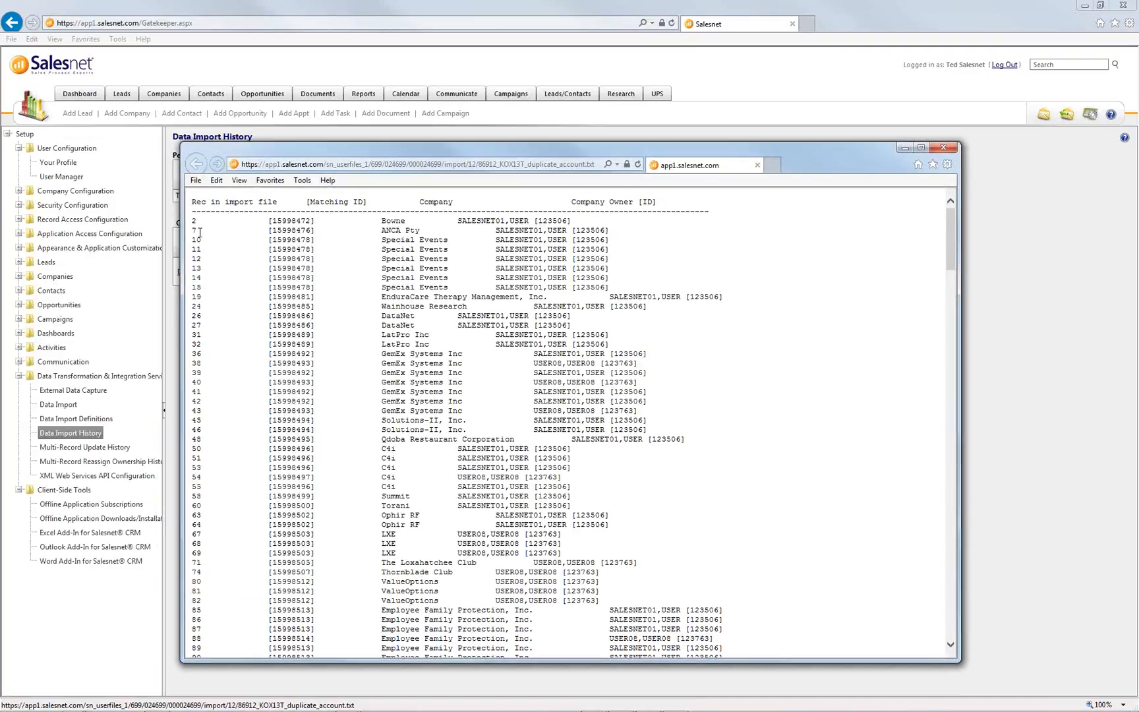
# - Select the repeated Special Events rows, close the duplicates file, and open Kickout Records
pyautogui.moveTo(380, 241); pyautogui.dragTo(444, 287)
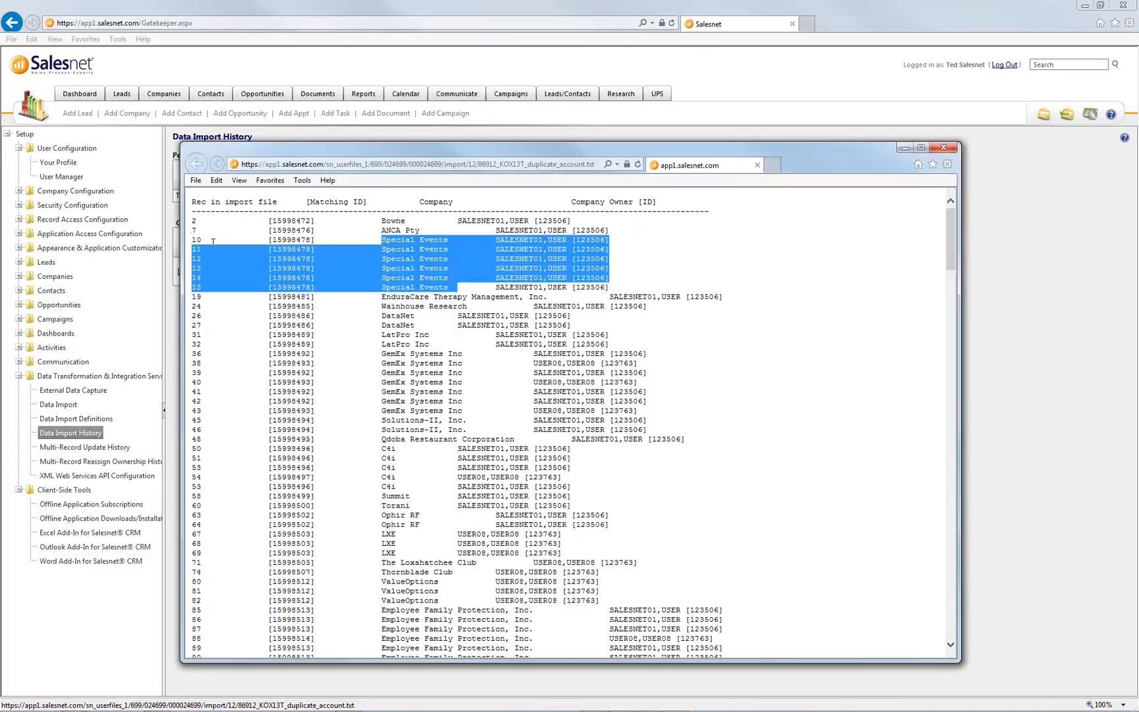
pyautogui.moveTo(456, 287); pyautogui.dragTo(391, 241)
pyautogui.click(943, 147)
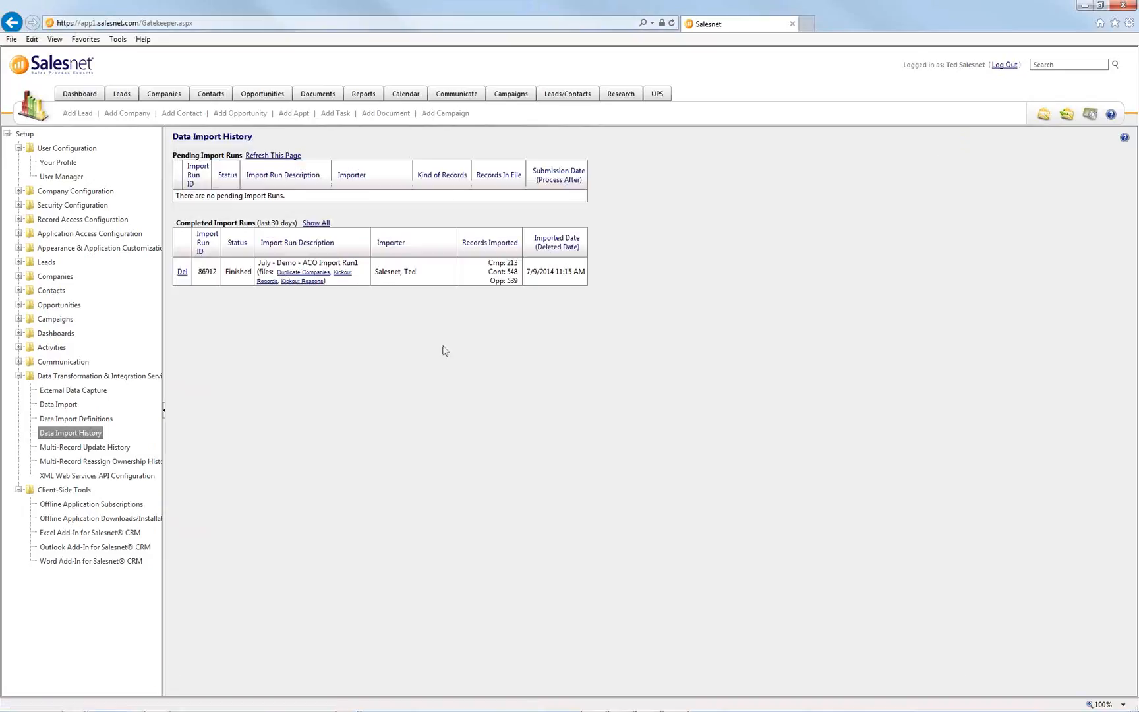
pyautogui.click(262, 282)
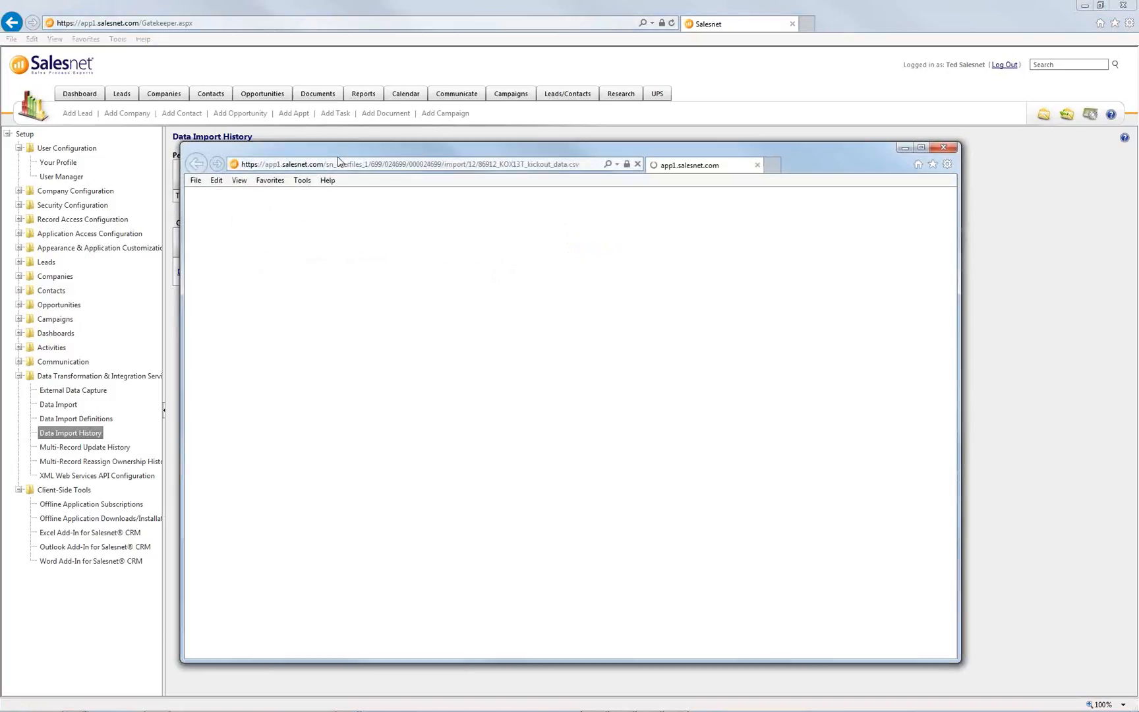
# - Snap the kickout spreadsheet to the right half and bring up the kickout reasons file beside it
pyautogui.moveTo(262, 151); pyautogui.dragTo(195, 127)
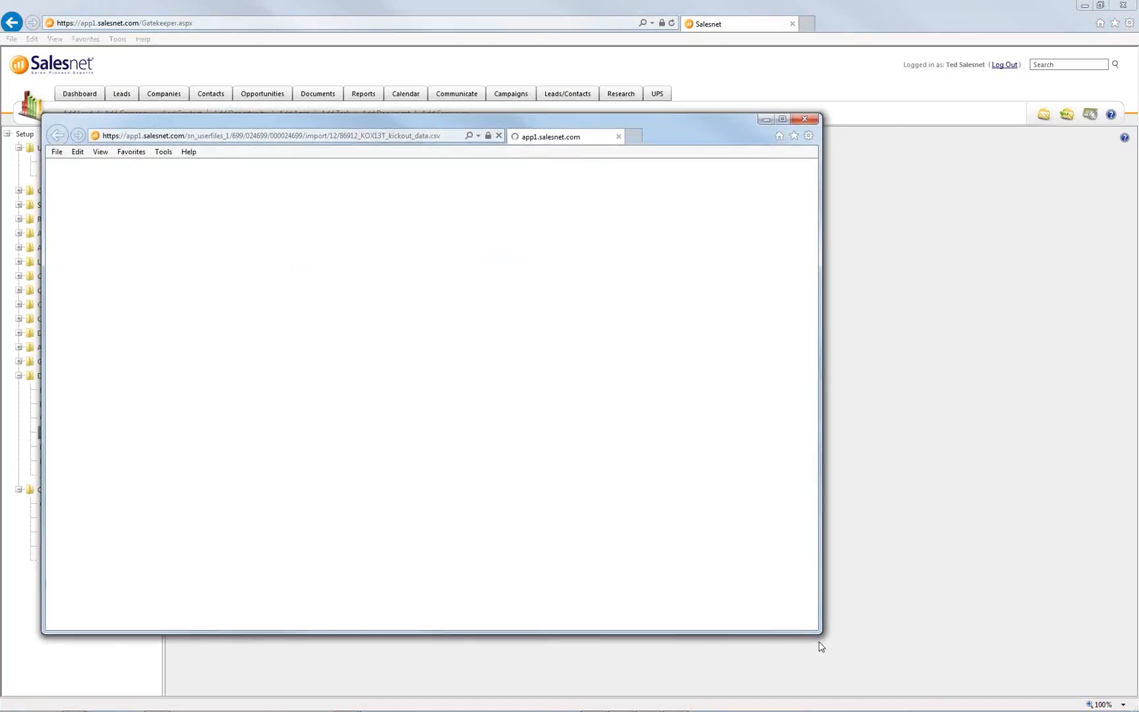
pyautogui.moveTo(723, 148); pyautogui.dragTo(1012, 193)
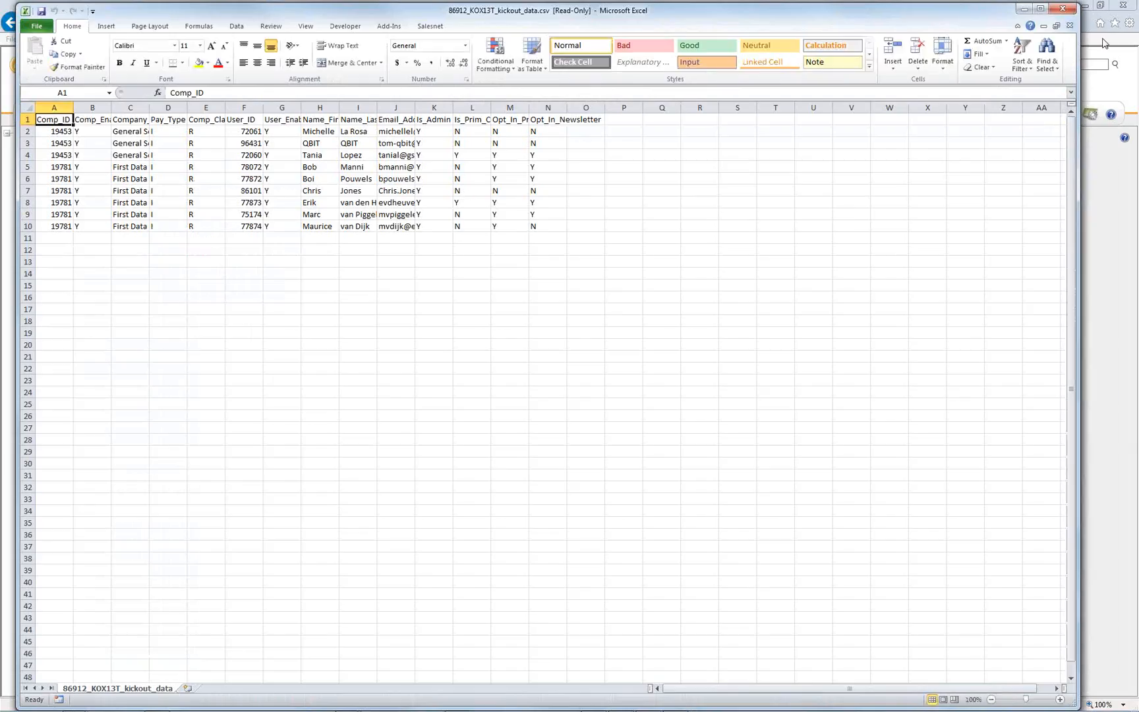
pyautogui.moveTo(995, 18); pyautogui.dragTo(1138, 86)
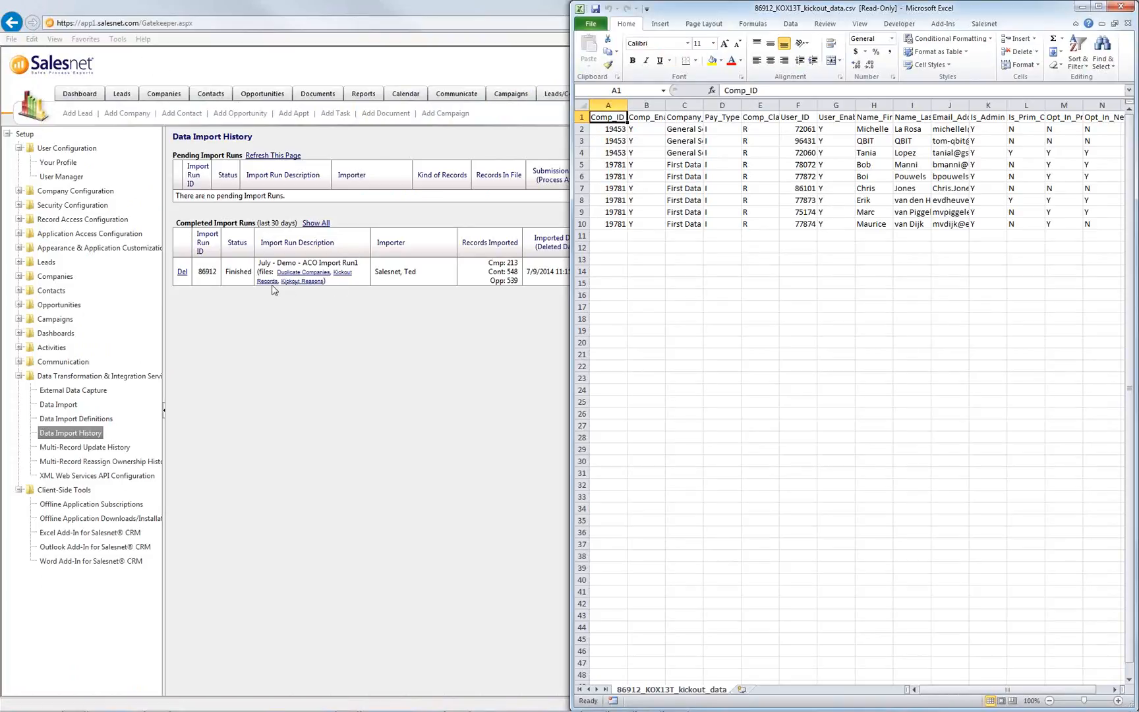
pyautogui.click(292, 282)
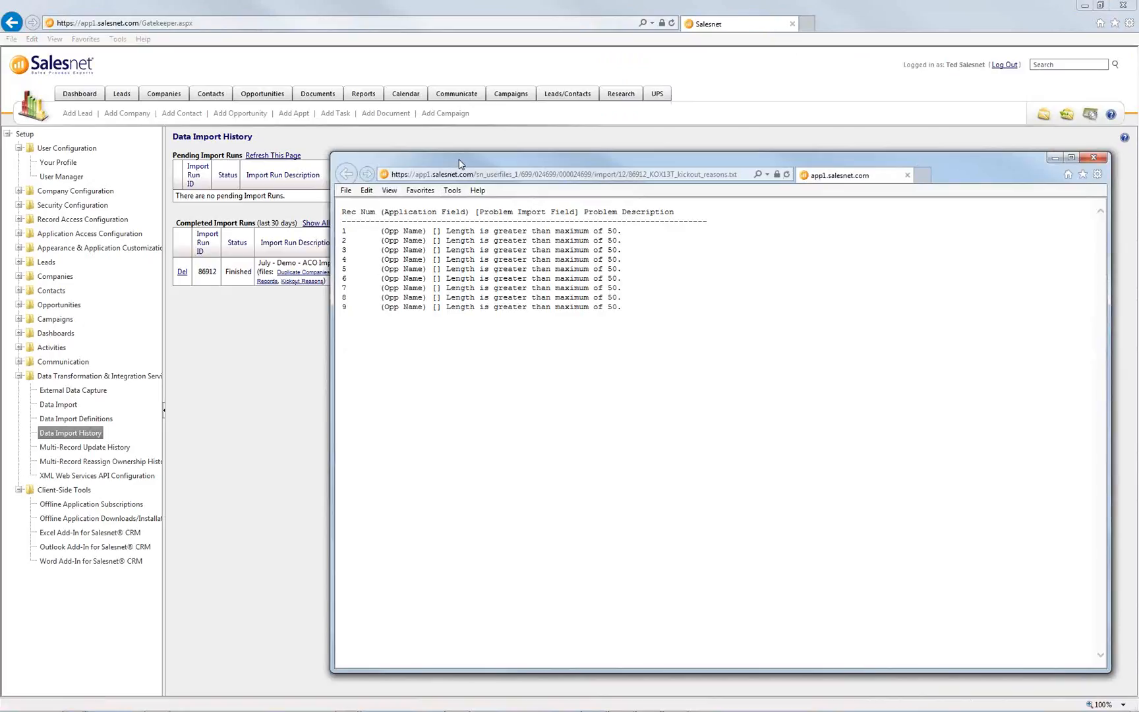
pyautogui.moveTo(462, 163); pyautogui.dragTo(346, 159)
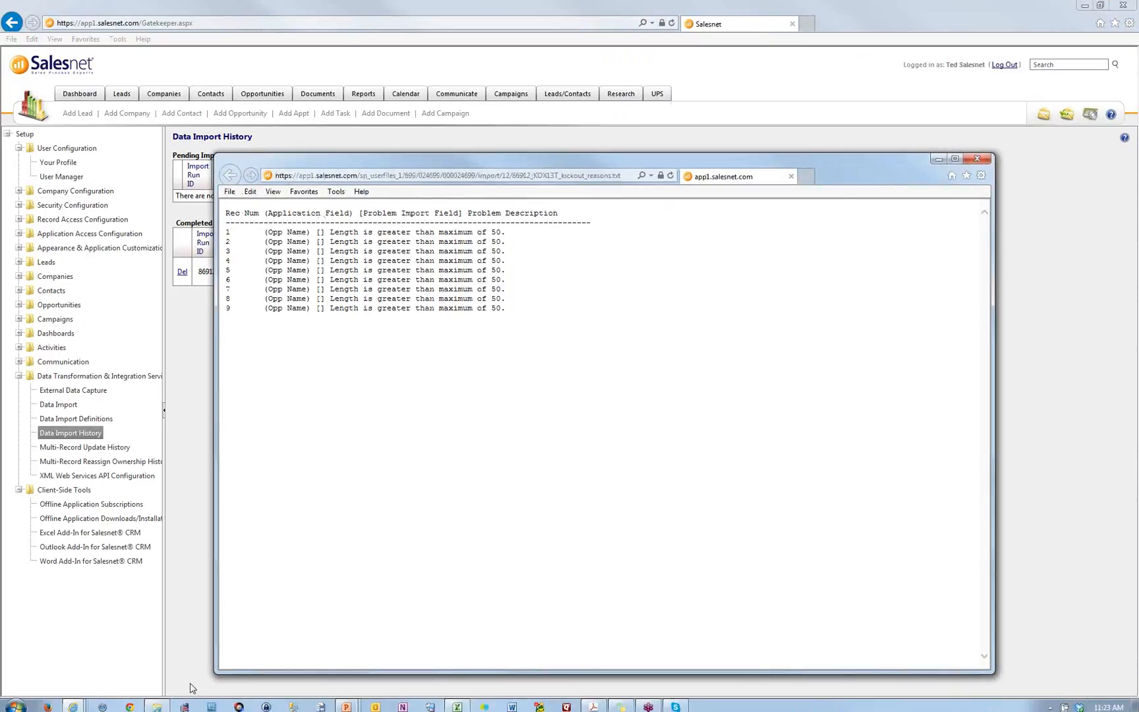
pyautogui.click(73, 704)
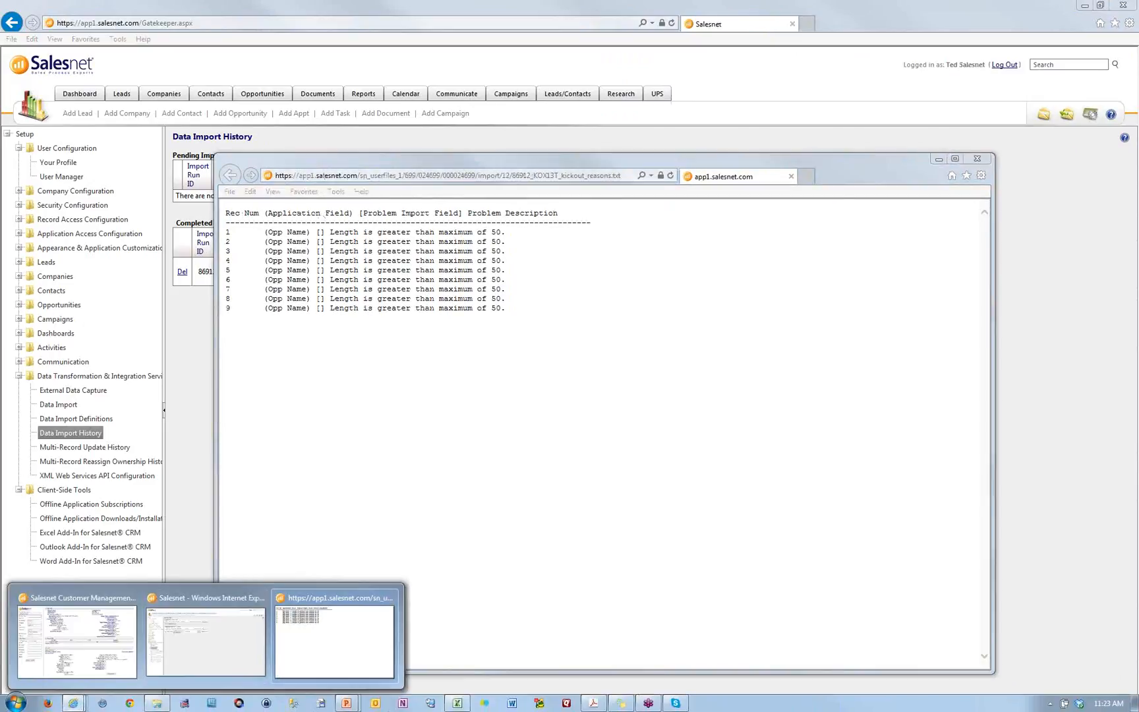
pyautogui.click(456, 703)
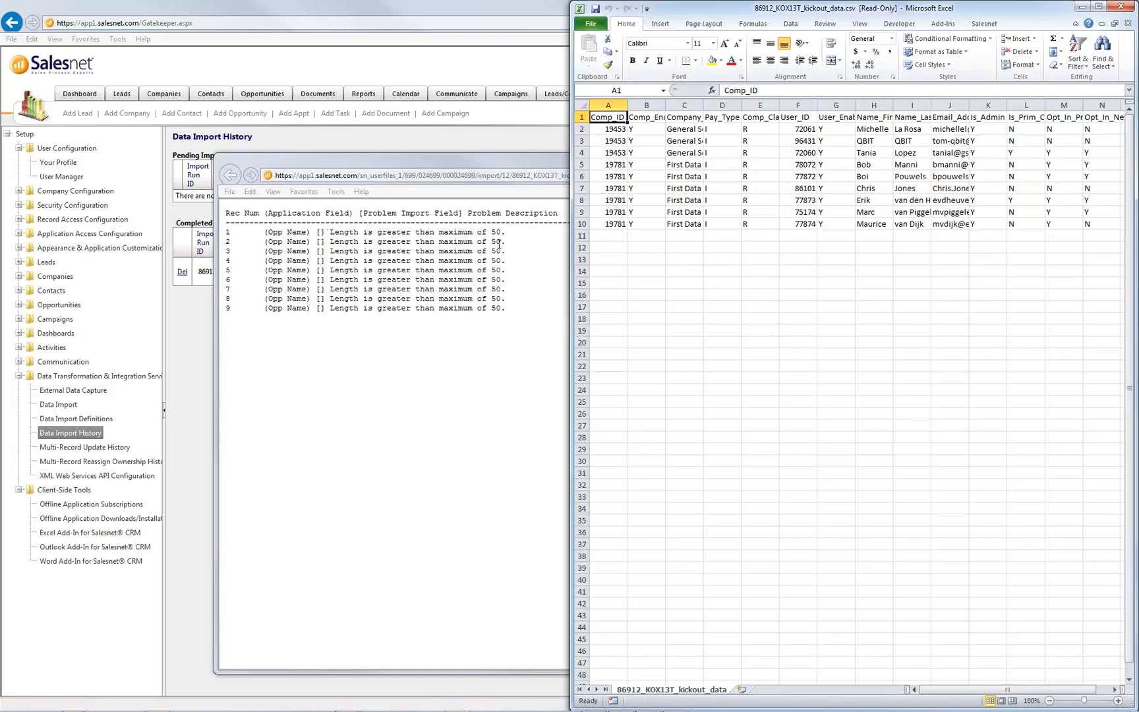
# - Autofit column C and insert a new column D headed 'Opp_Name' before Pay_Type
pyautogui.doubleClick(703, 104)
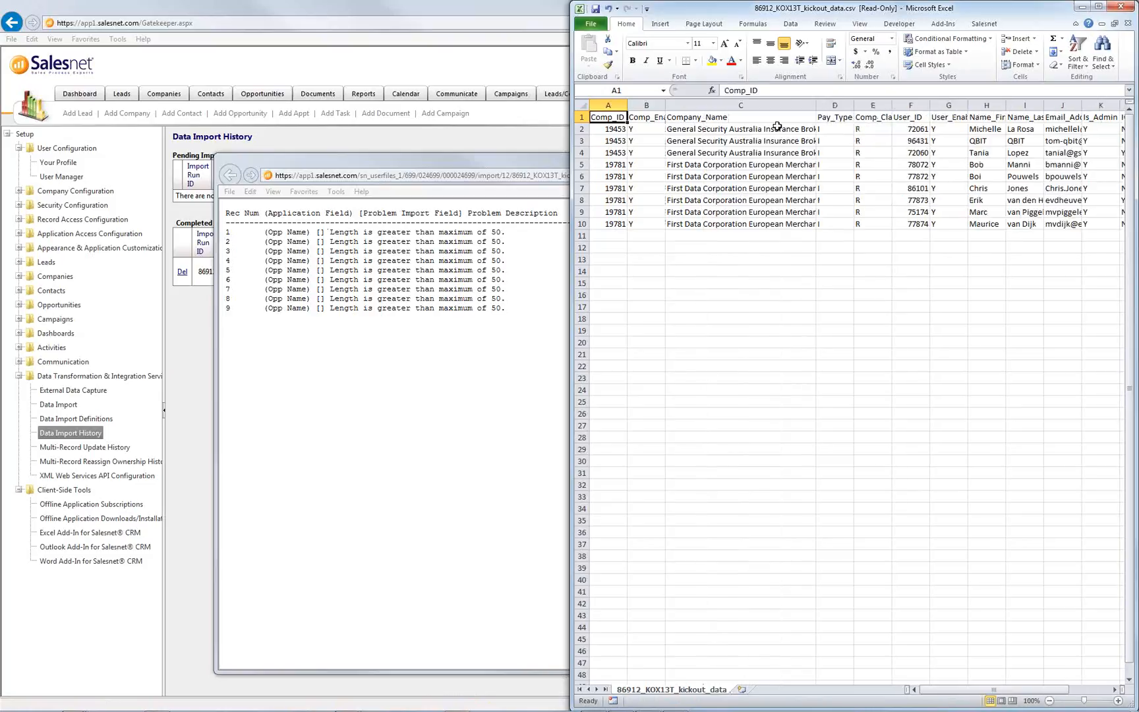
pyautogui.moveTo(835, 128); pyautogui.dragTo(824, 224)
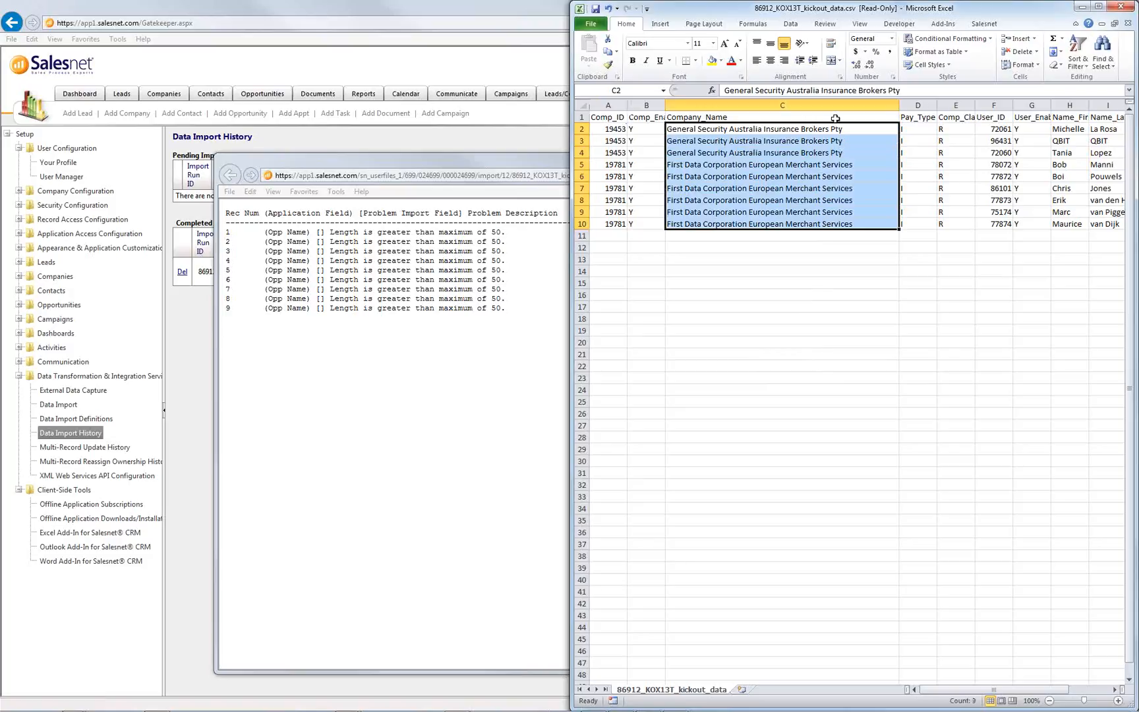
pyautogui.click(925, 106)
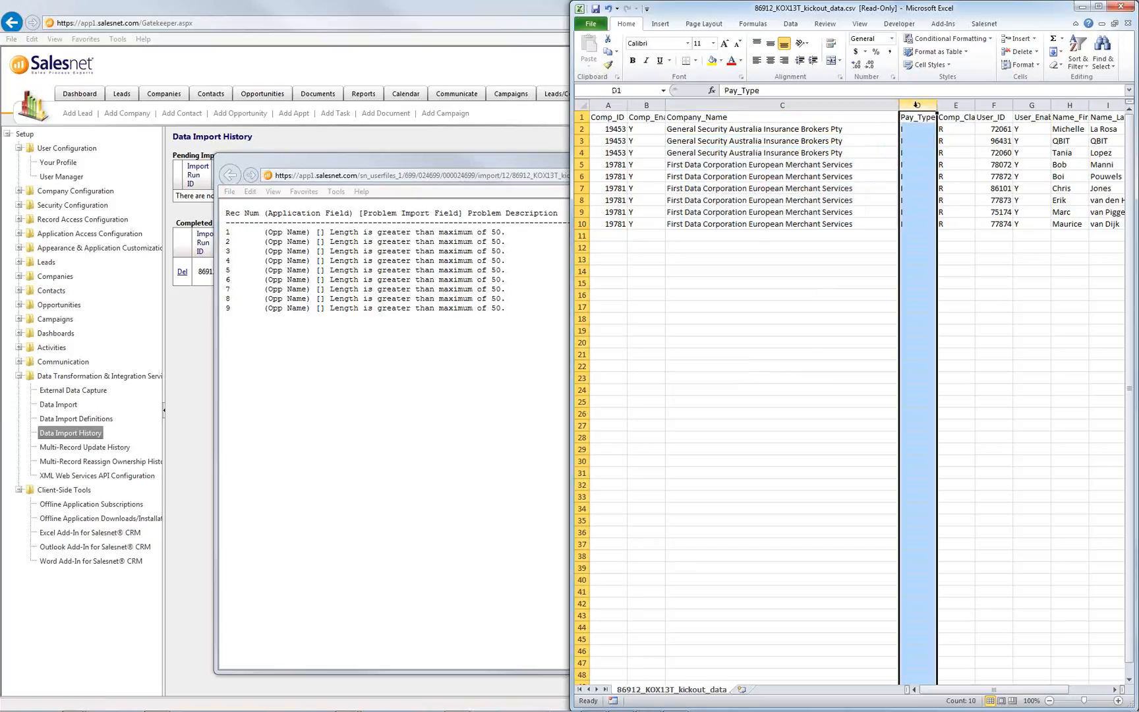
pyautogui.rightClick(918, 107)
pyautogui.click(952, 187)
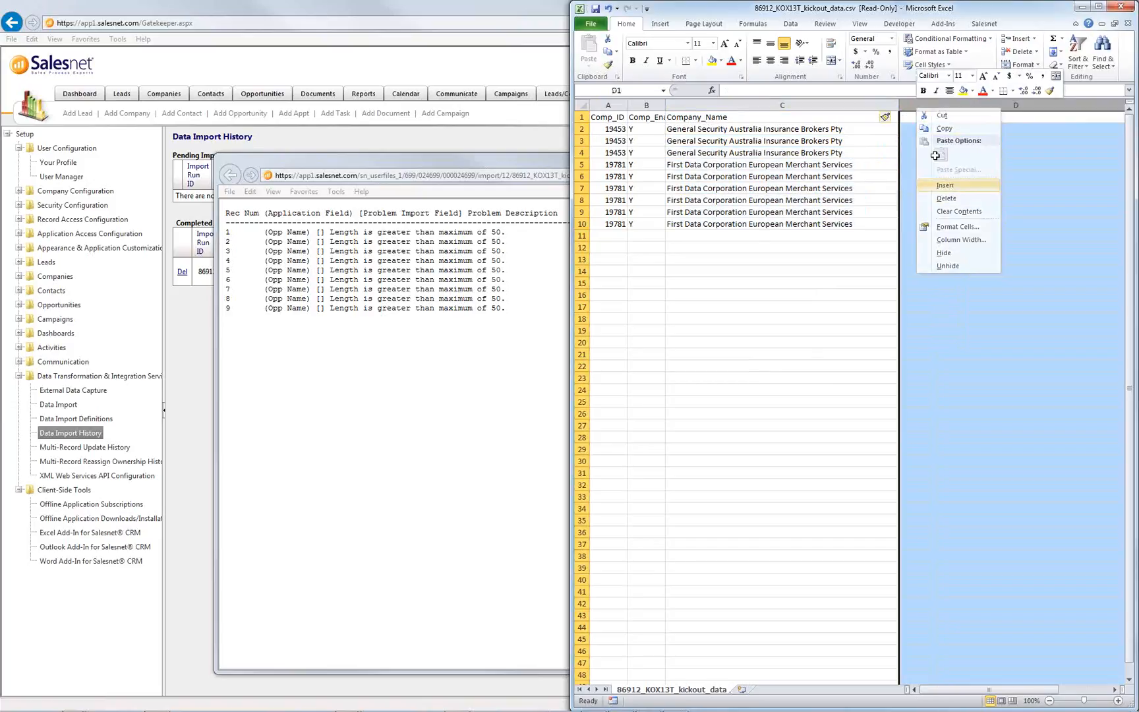
pyautogui.click(929, 115)
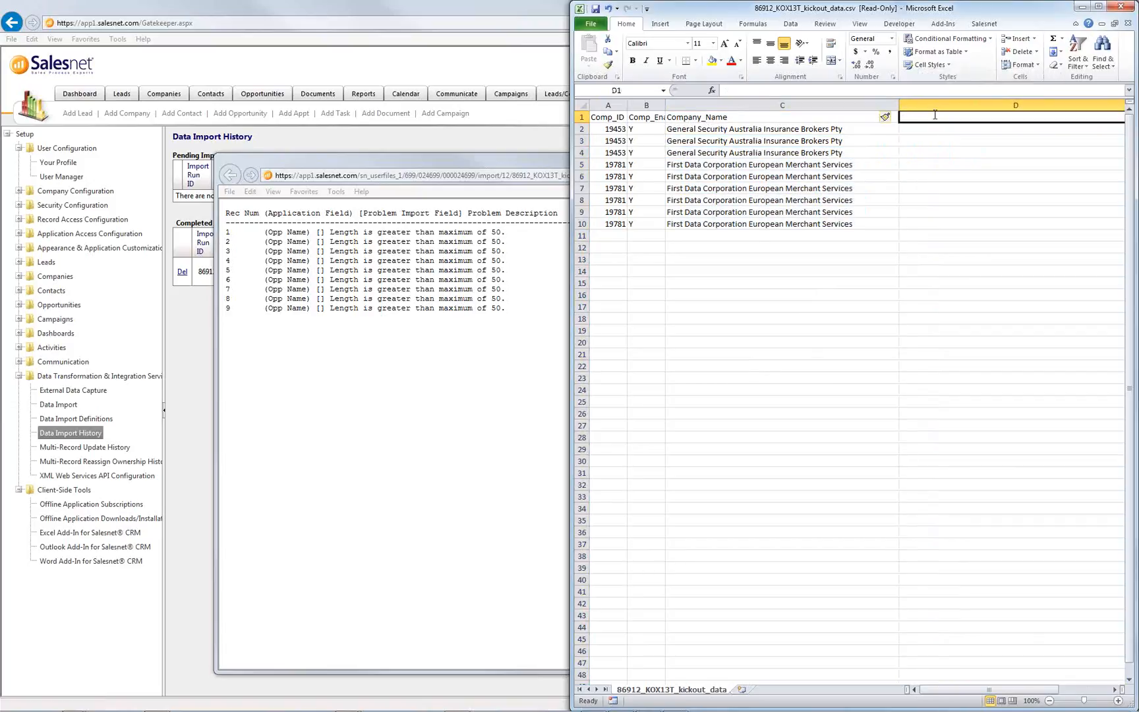
pyautogui.write('Opp_Name')
pyautogui.press('Return')
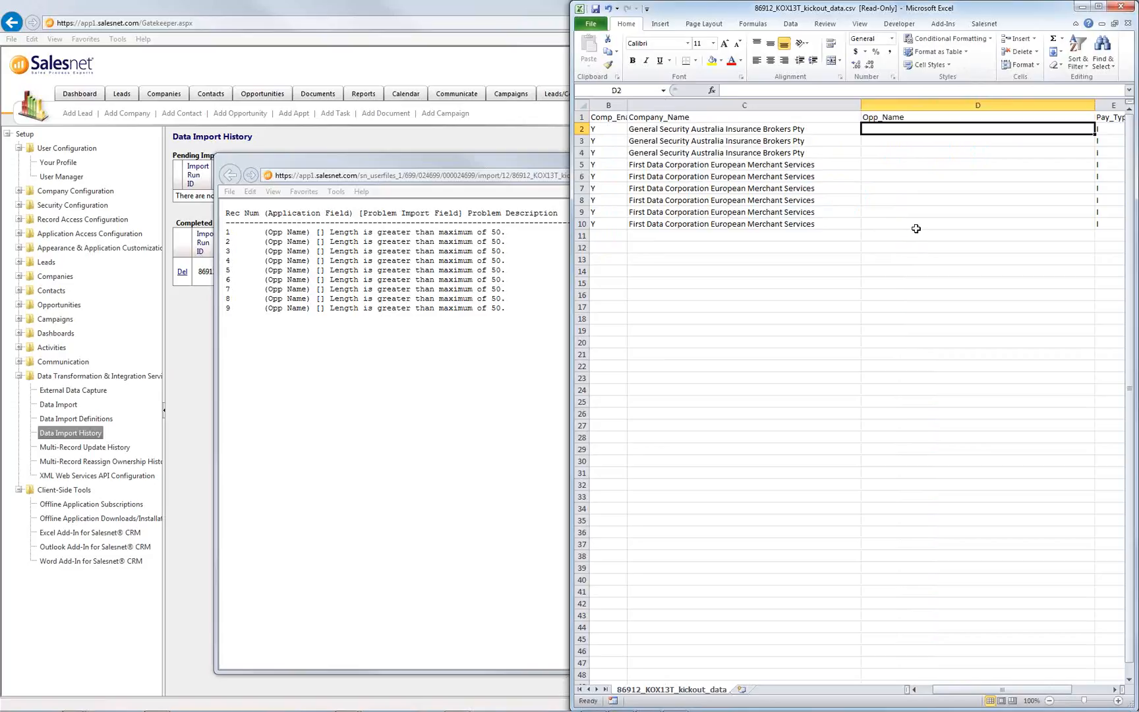
# - Close the kickout spreadsheet without saving and close the kickout reasons window
pyautogui.click(1120, 8)
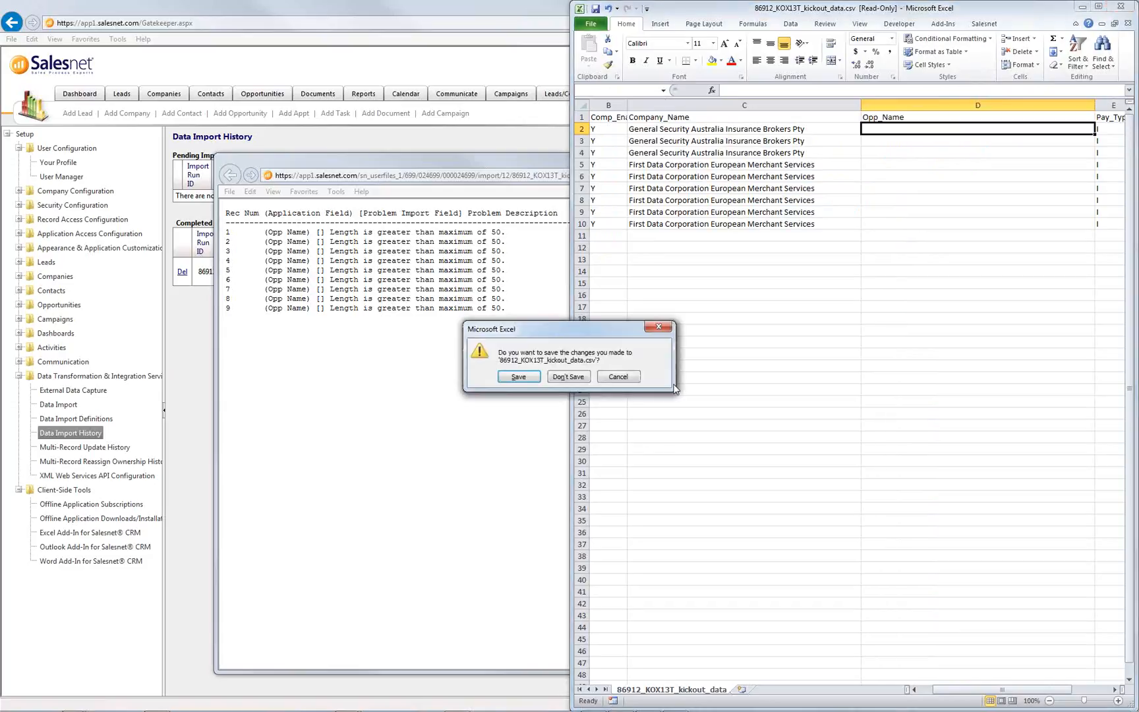
pyautogui.click(586, 376)
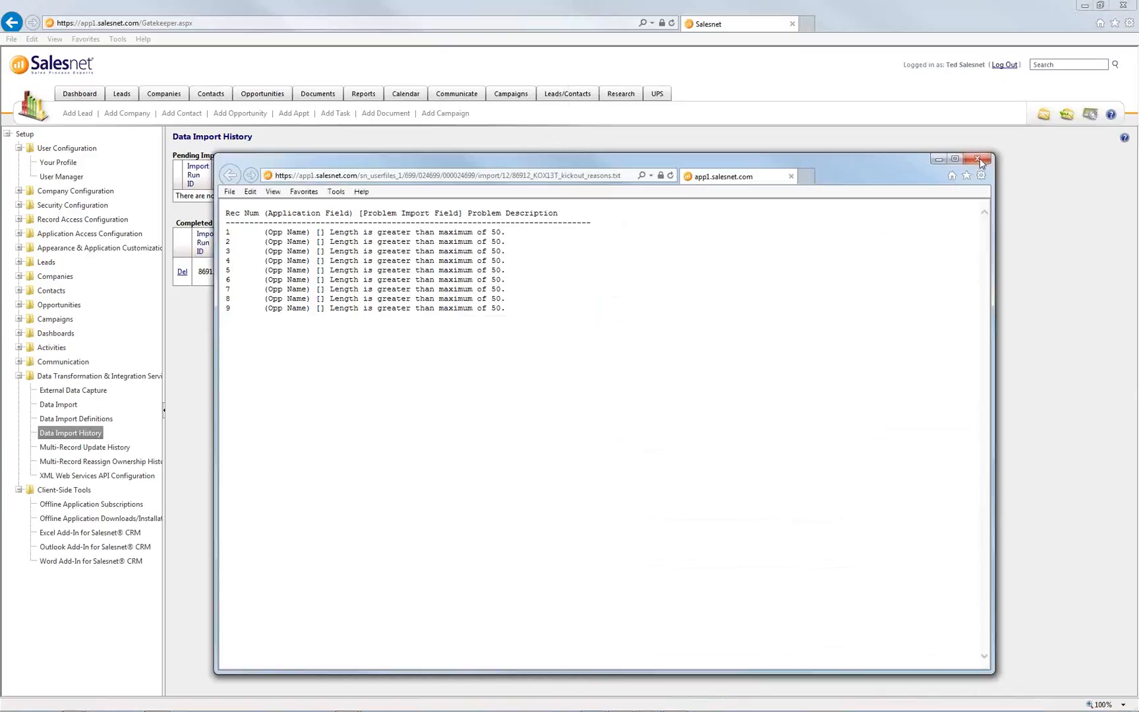
pyautogui.click(972, 162)
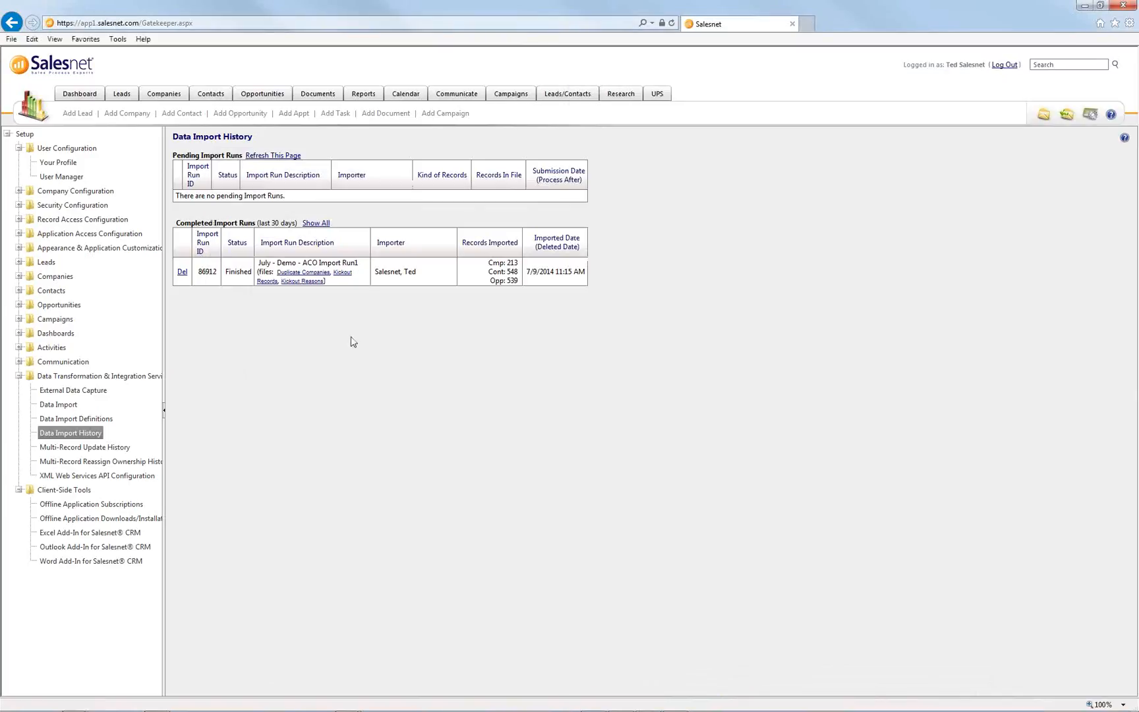
# - Note import run ID 86912, then go to the Companies list and check its column fields
pyautogui.doubleClick(202, 272)
pyautogui.click(176, 99)
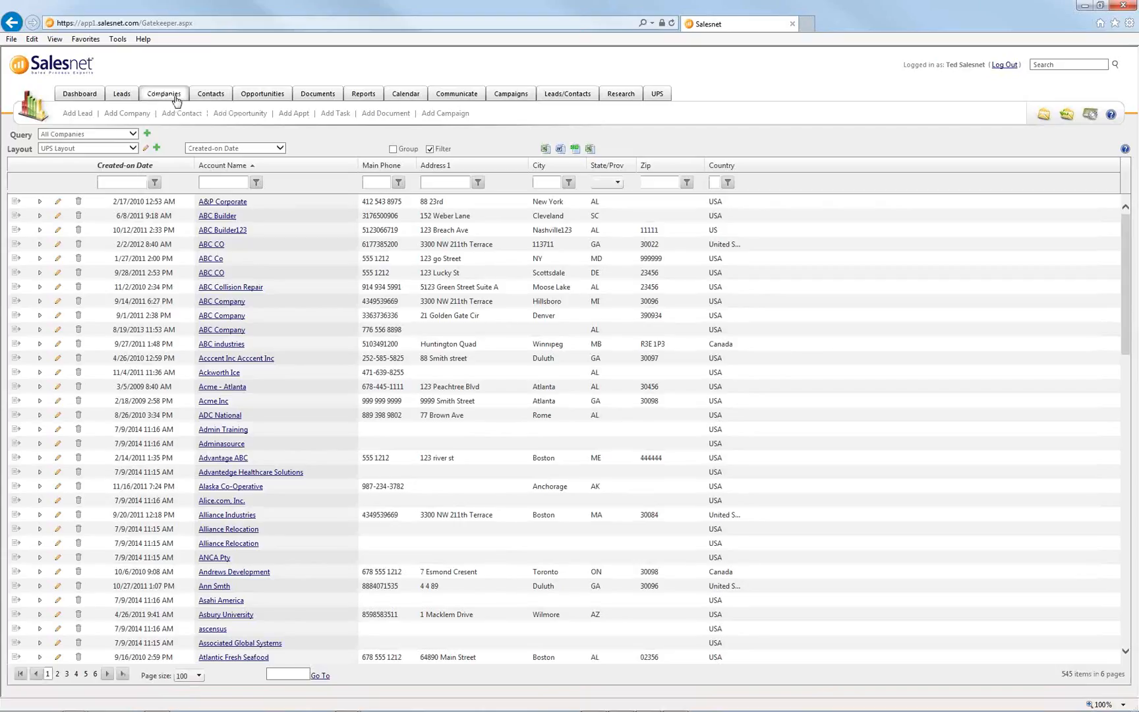
pyautogui.click(202, 149)
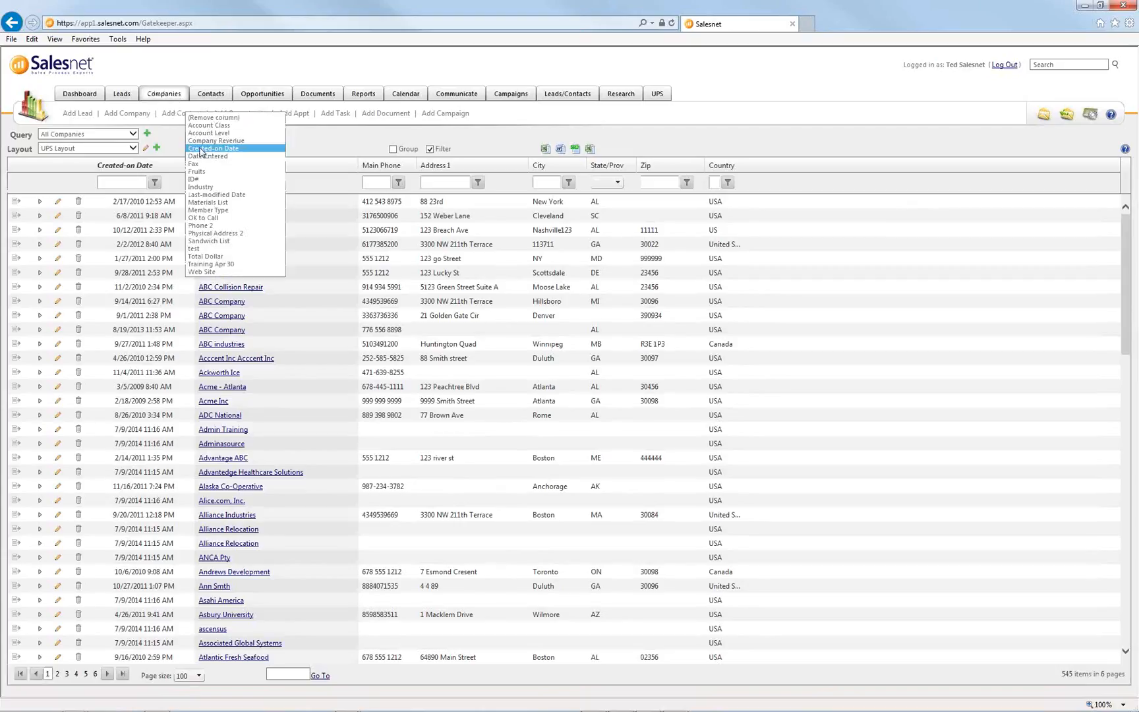
pyautogui.click(802, 155)
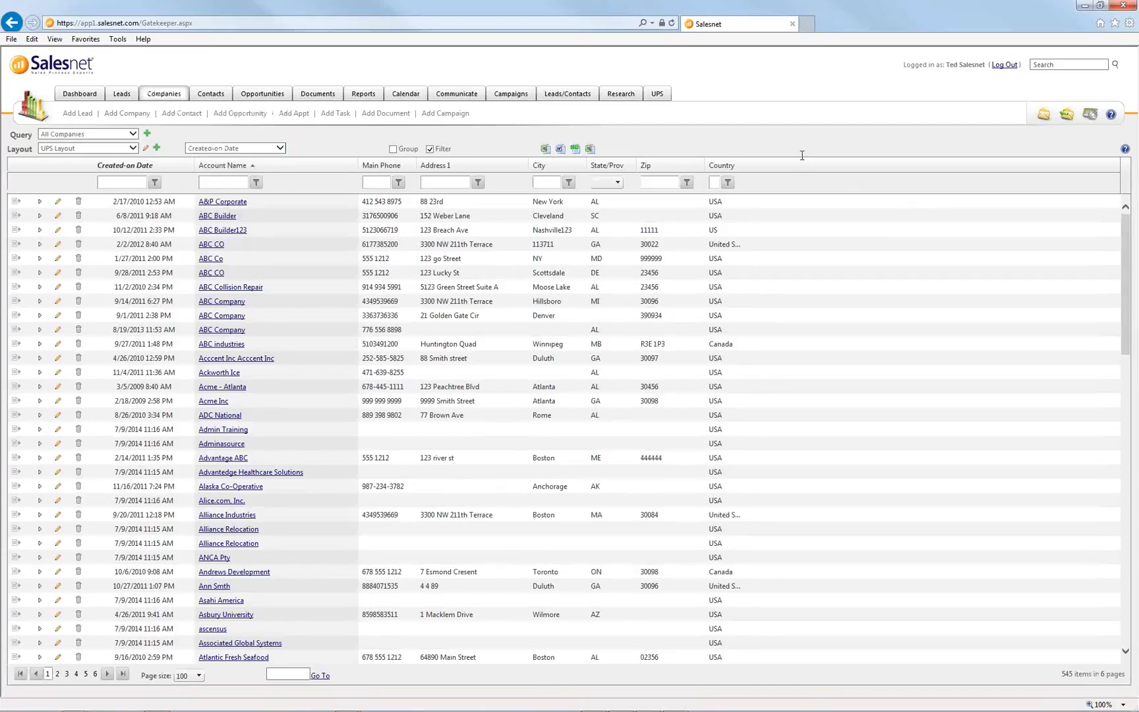
# - Add Cmp: RecSource-Type and Cmp: RecSource: Import Run to the UPS Layout, saved for All Users
pyautogui.click(146, 149)
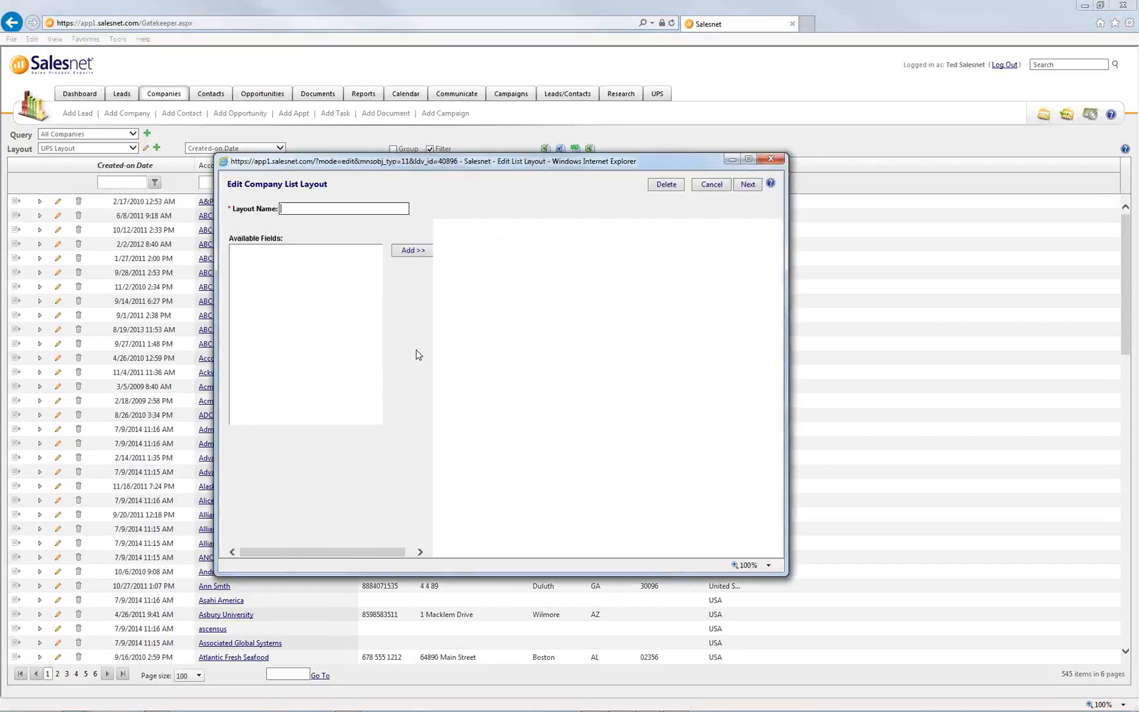
pyautogui.moveTo(375, 292); pyautogui.dragTo(373, 326)
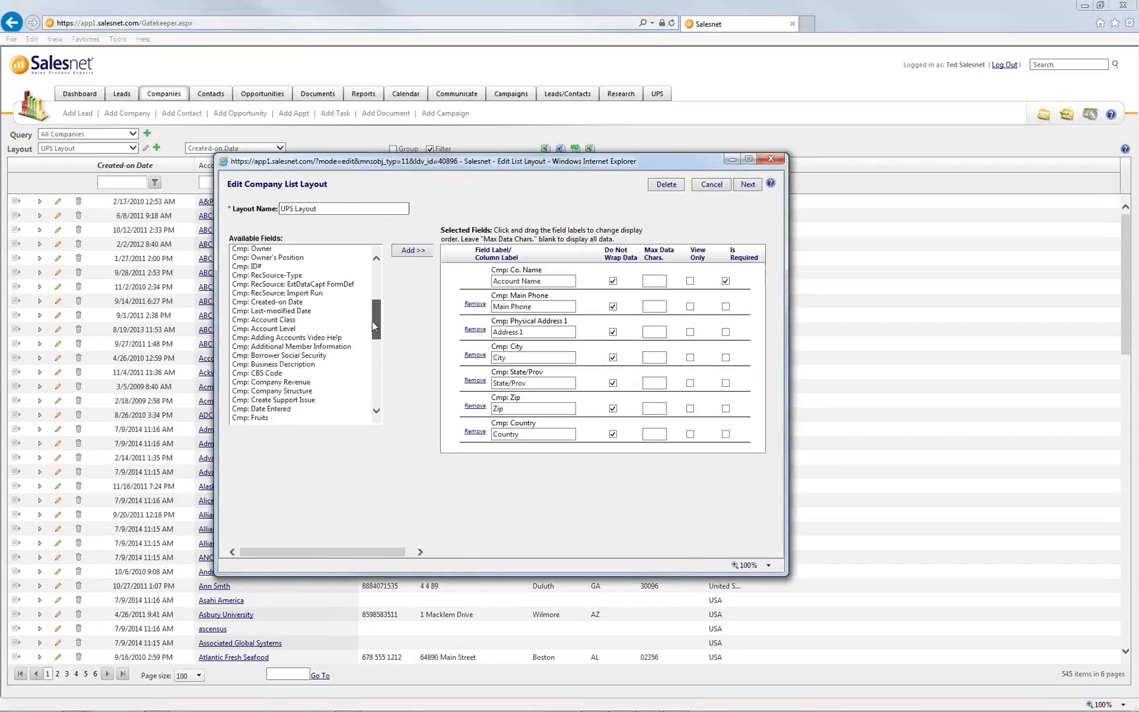
pyautogui.click(283, 293)
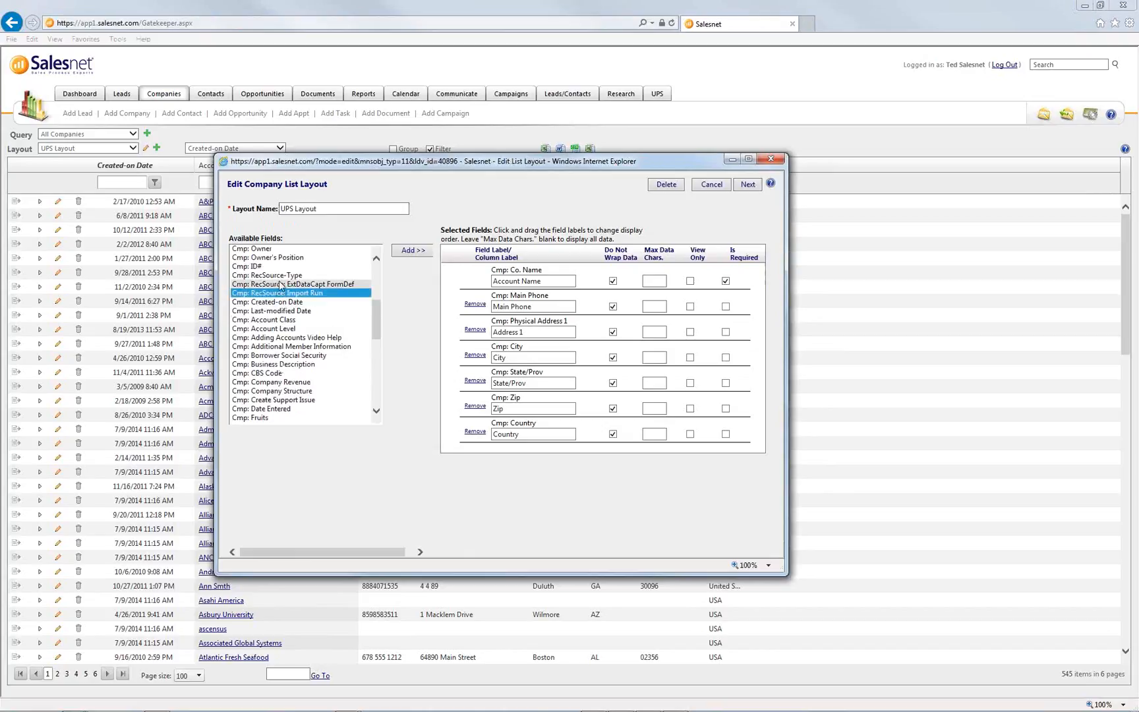
pyautogui.click(290, 275)
pyautogui.keyDown('shift'); pyautogui.click(293, 293); pyautogui.keyUp('shift')
pyautogui.keyDown('ctrl'); pyautogui.click(295, 284); pyautogui.keyUp('ctrl')
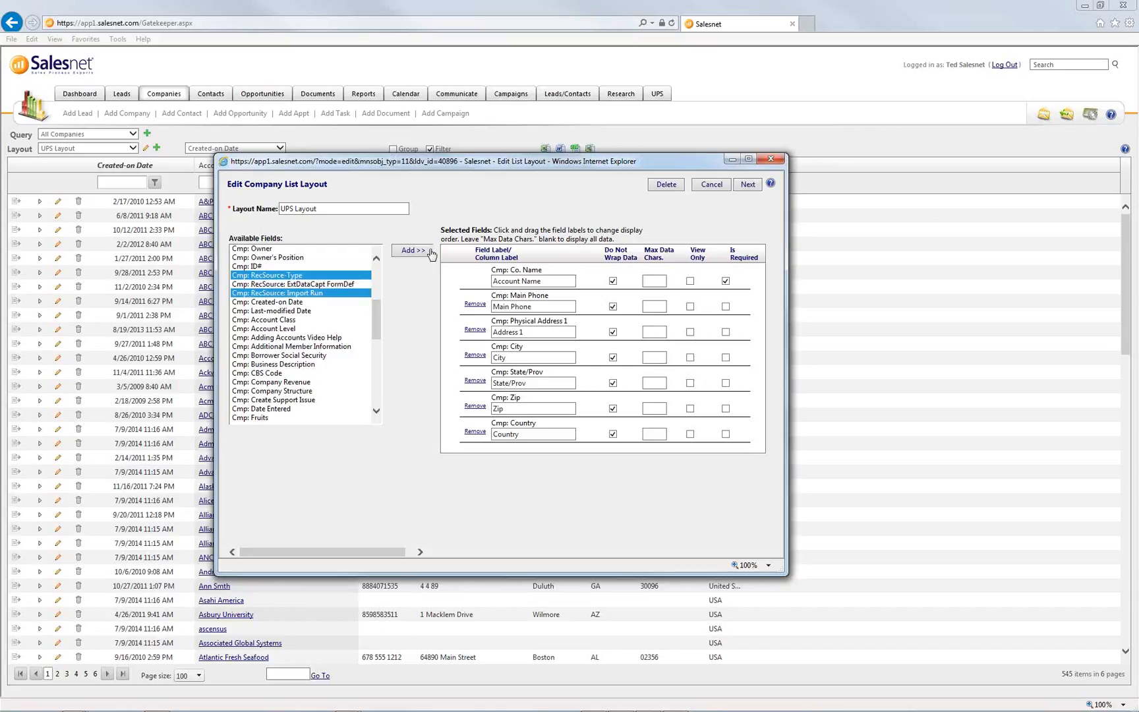
pyautogui.click(412, 251)
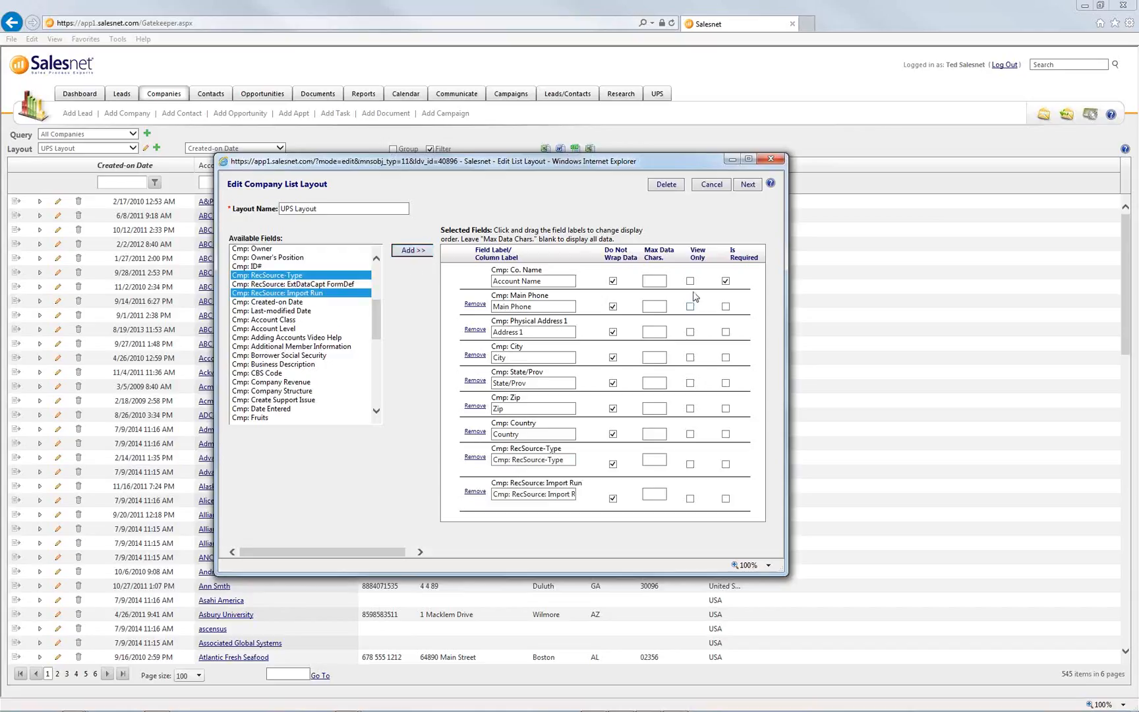
pyautogui.click(747, 185)
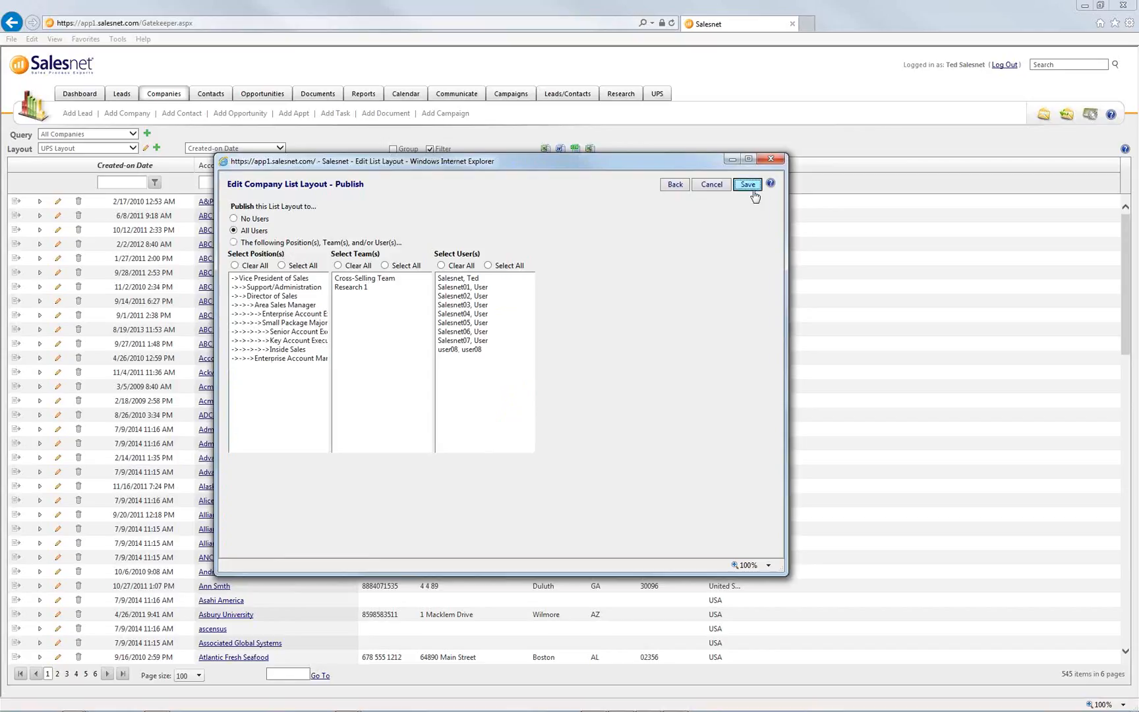
pyautogui.click(750, 186)
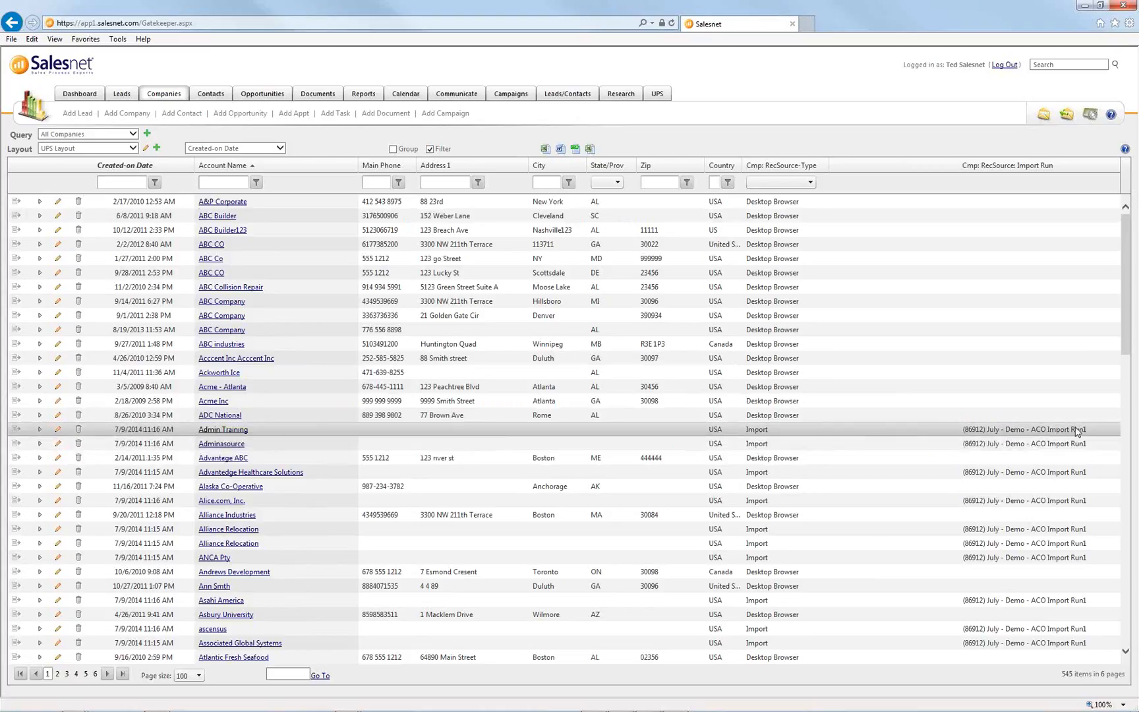
# - Filter RecSource-Type to Import Run, sort by Created-on Date newest first, and open Skymira
pyautogui.click(809, 183)
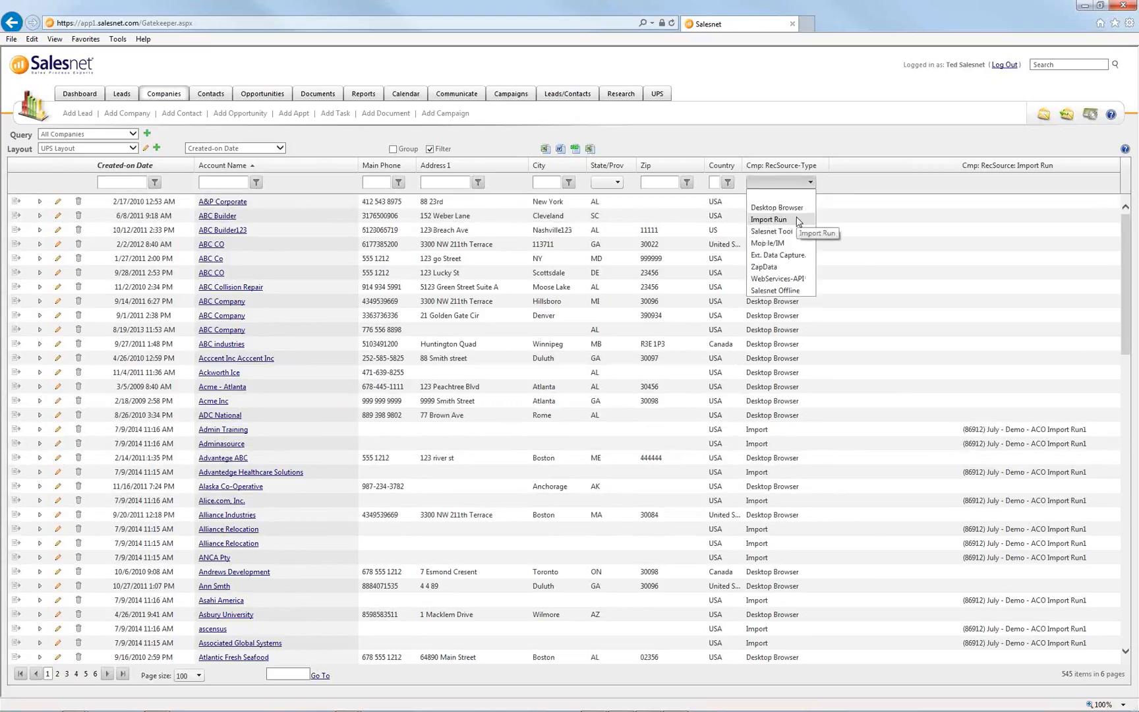
pyautogui.click(768, 220)
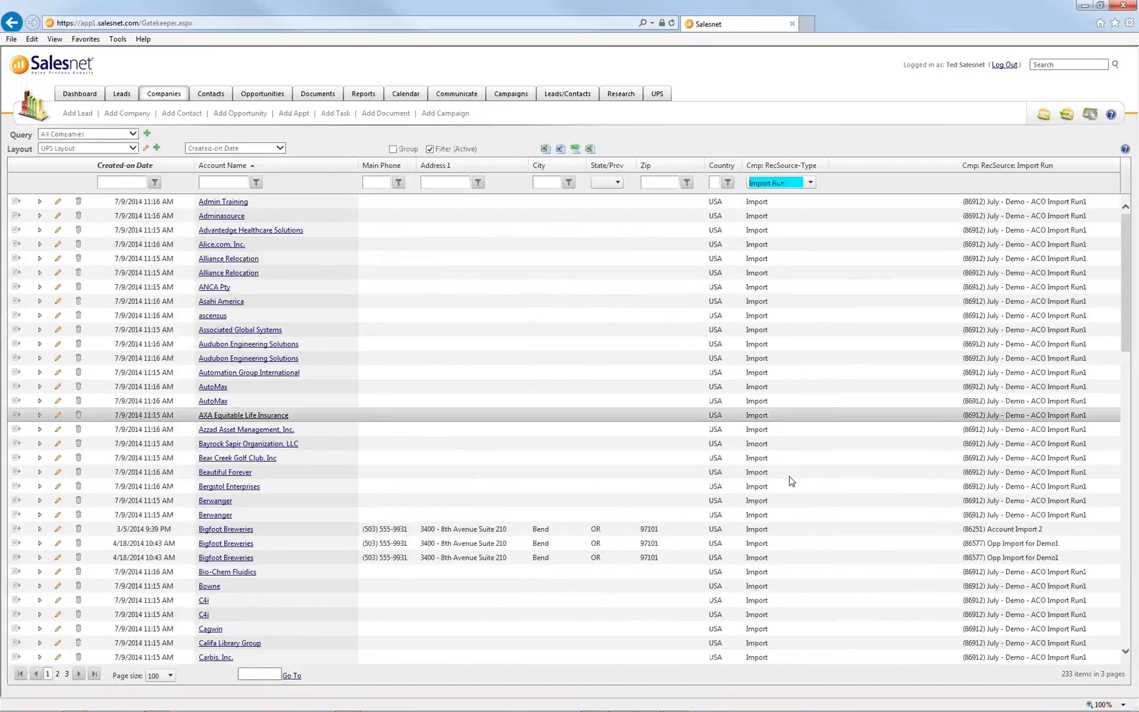
pyautogui.click(130, 167)
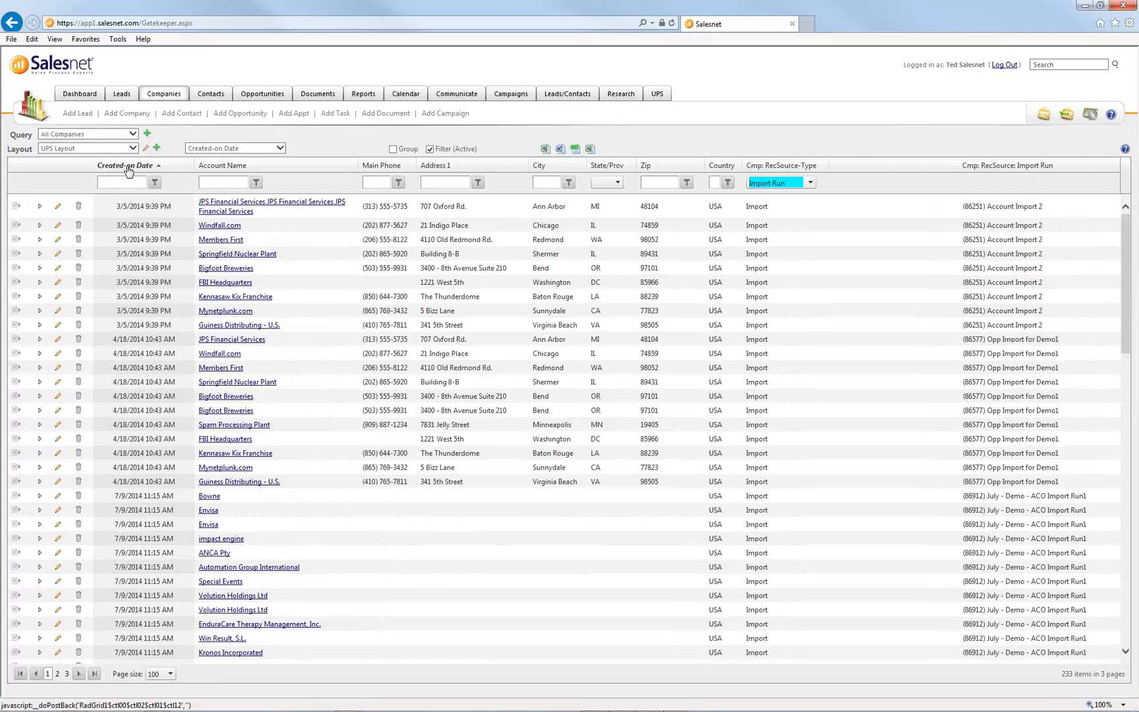
pyautogui.click(129, 169)
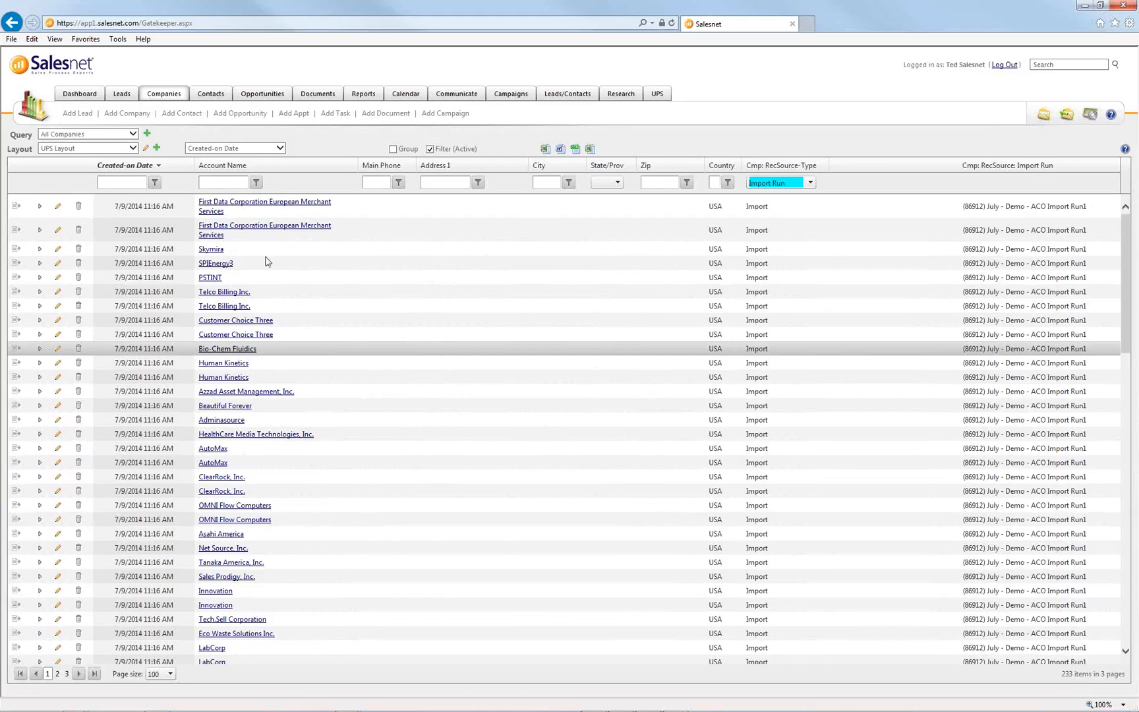
pyautogui.click(212, 250)
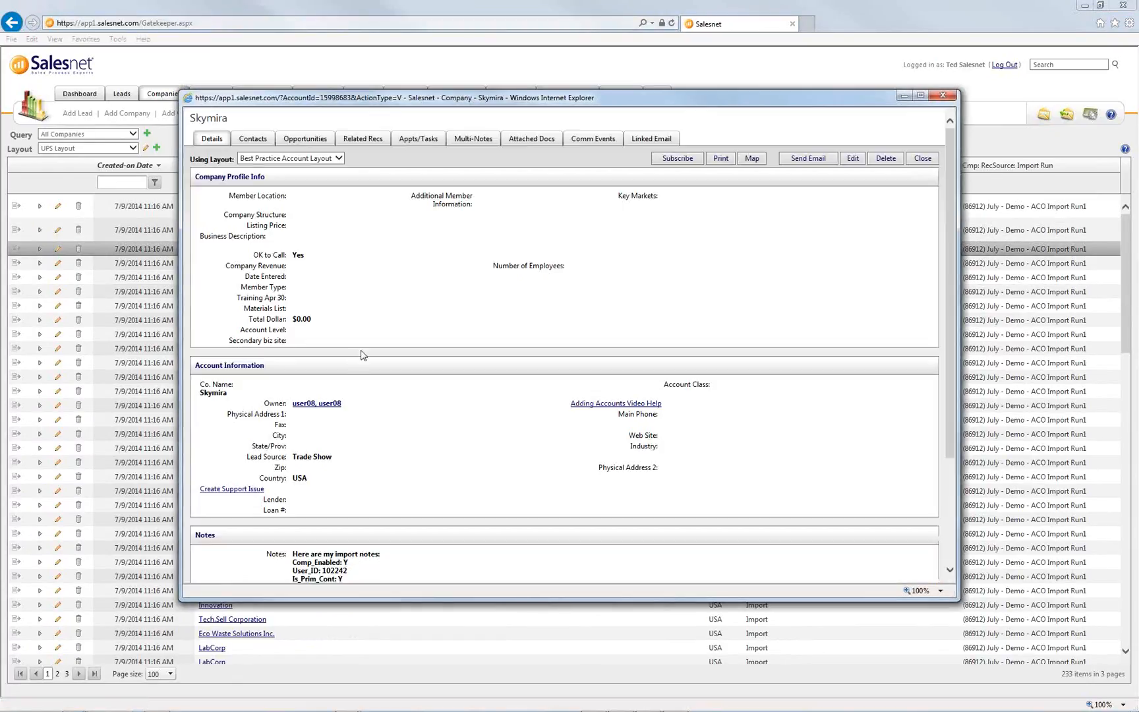
pyautogui.scroll(-5, 361, 356)
pyautogui.moveTo(346, 490); pyautogui.dragTo(287, 416)
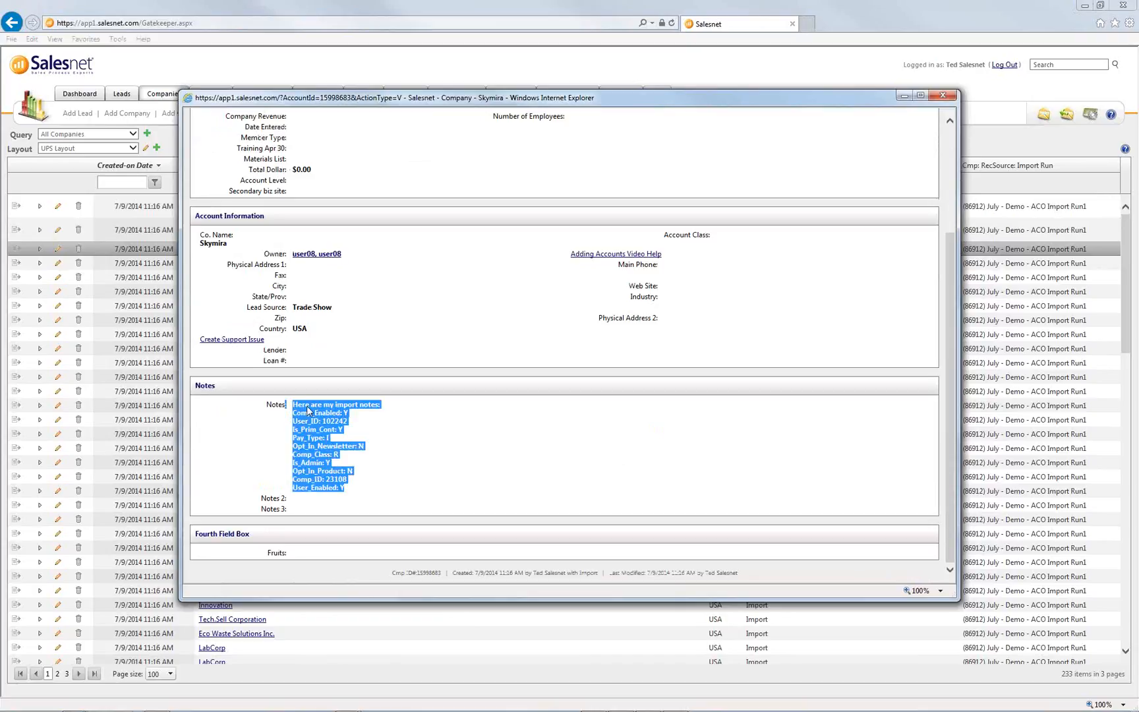
pyautogui.click(390, 436)
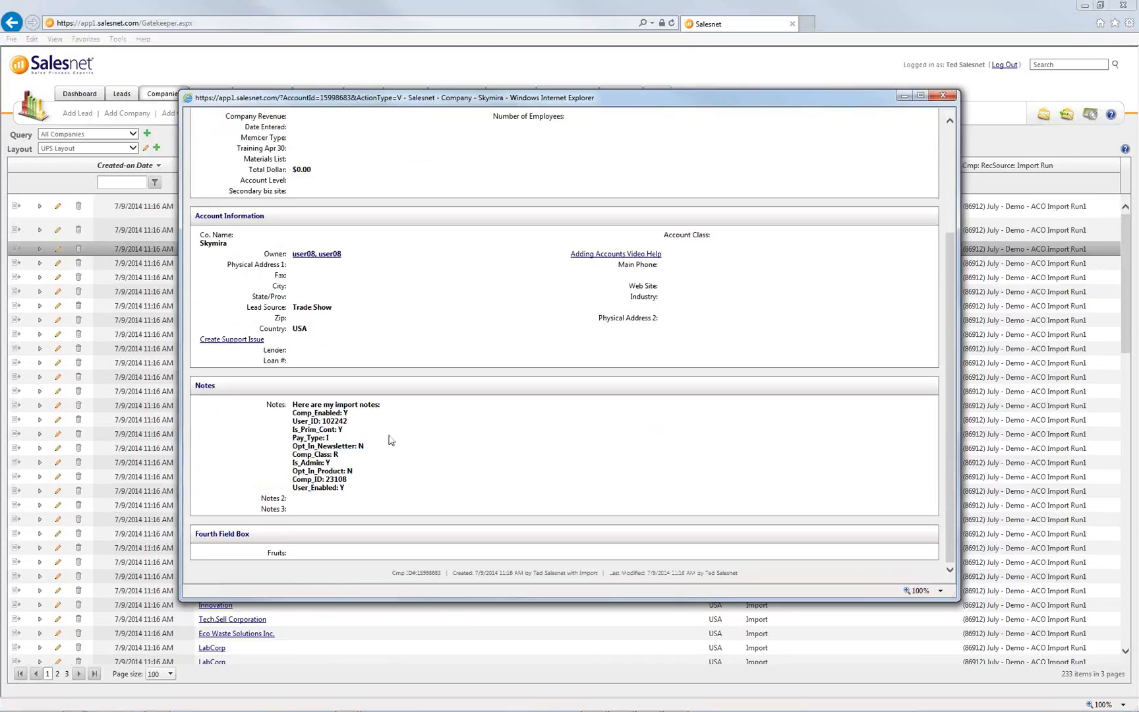
pyautogui.scroll(5, 390, 440)
pyautogui.click(270, 139)
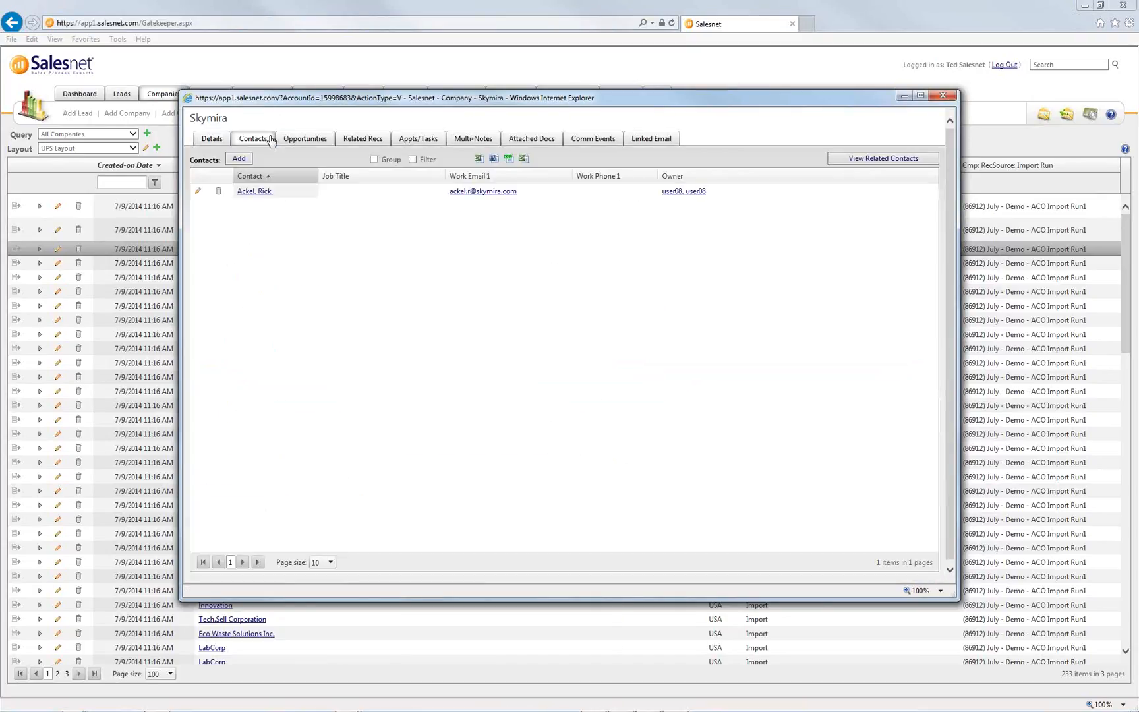
pyautogui.click(302, 147)
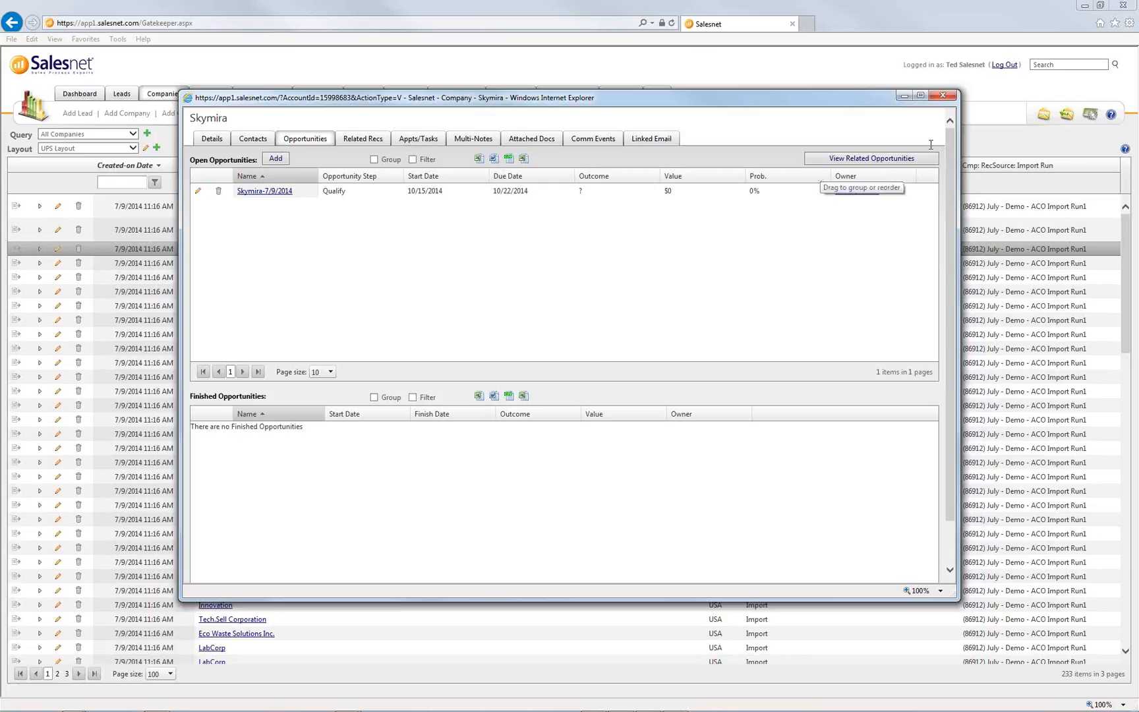
pyautogui.click(944, 97)
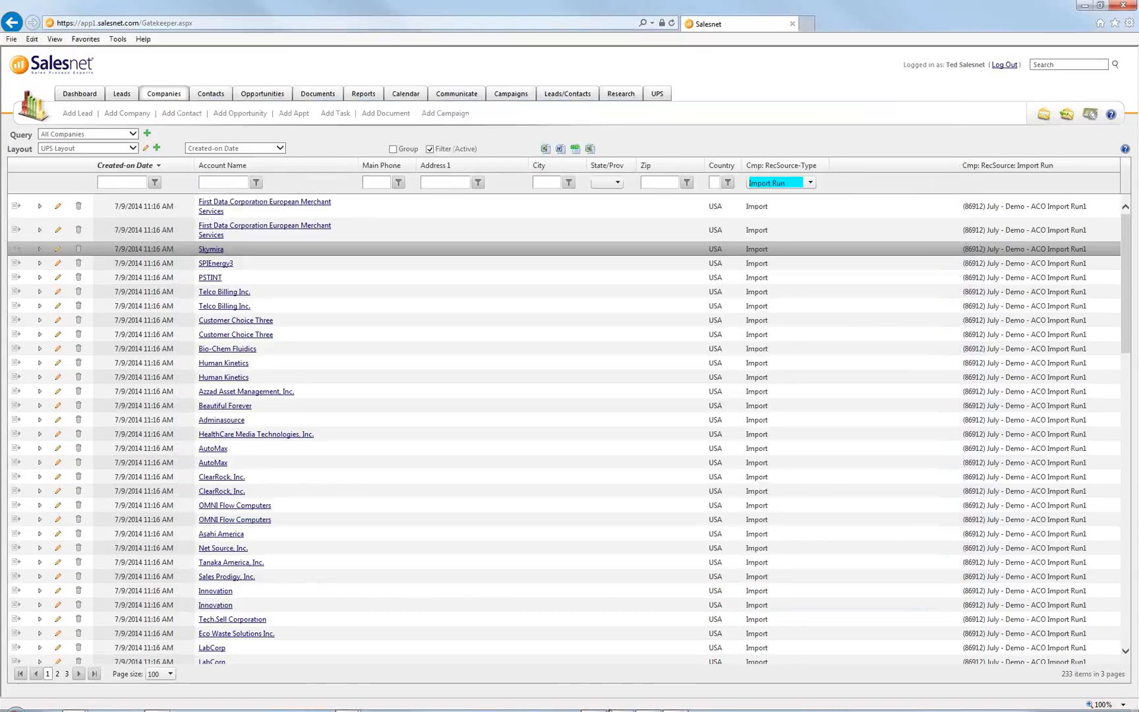
pyautogui.moveTo(583, 706)
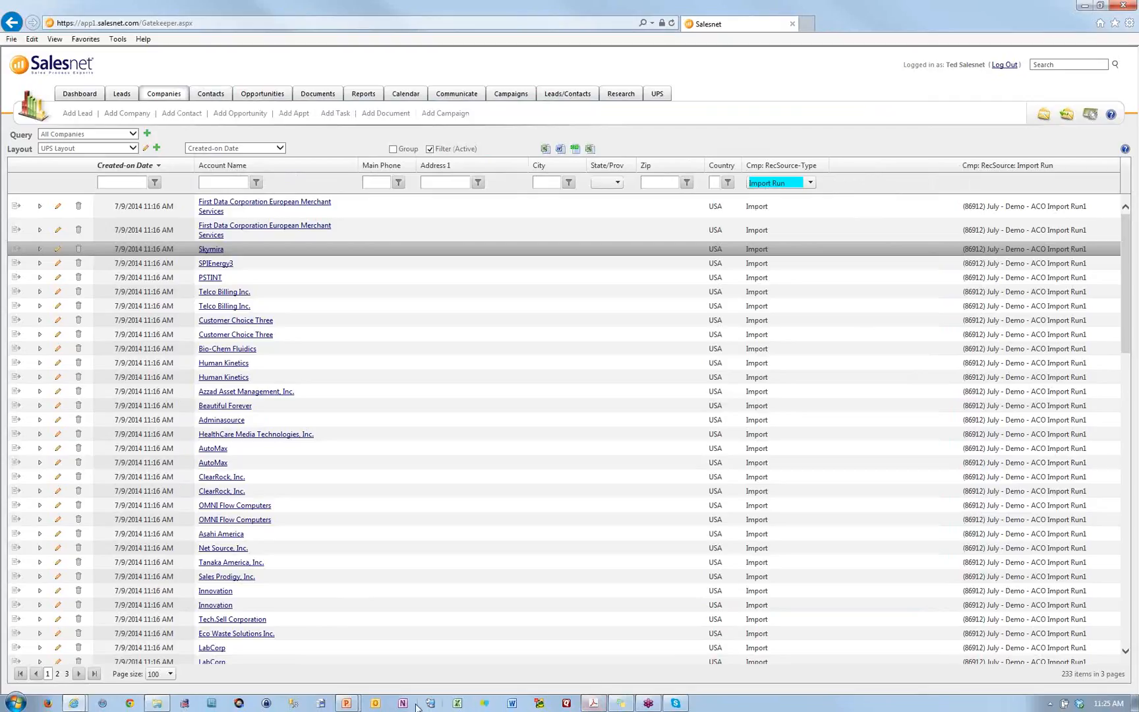
pyautogui.click(346, 703)
pyautogui.click(407, 671)
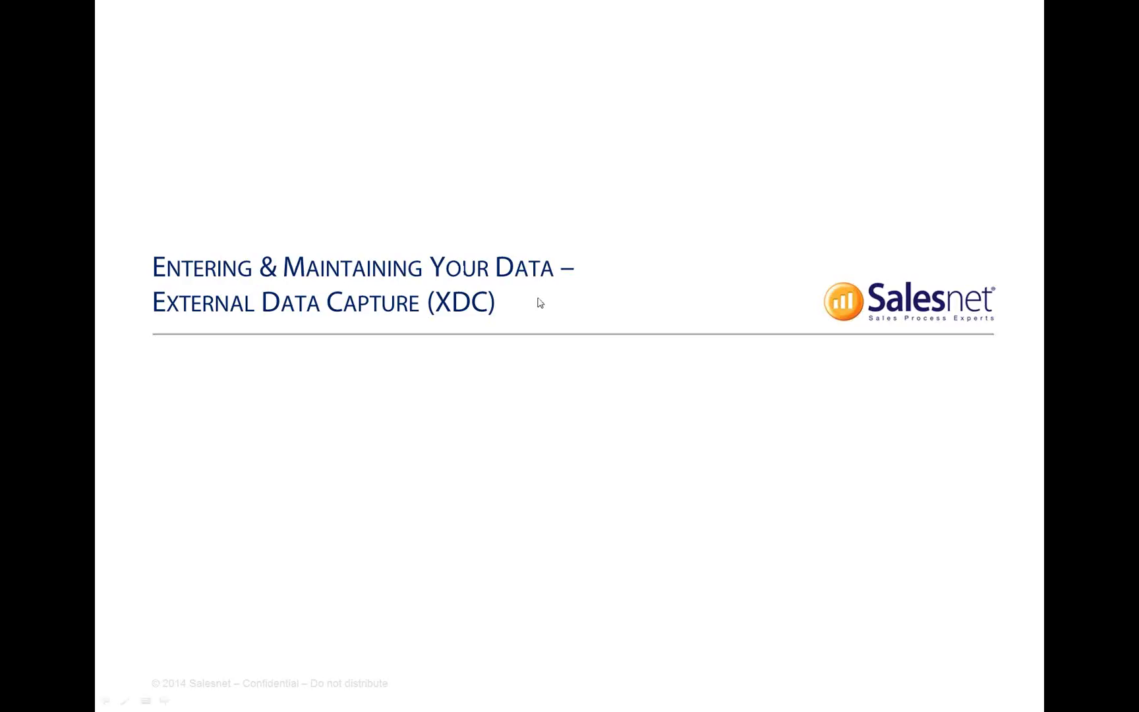
pyautogui.hotkey('alt', 'Tab')
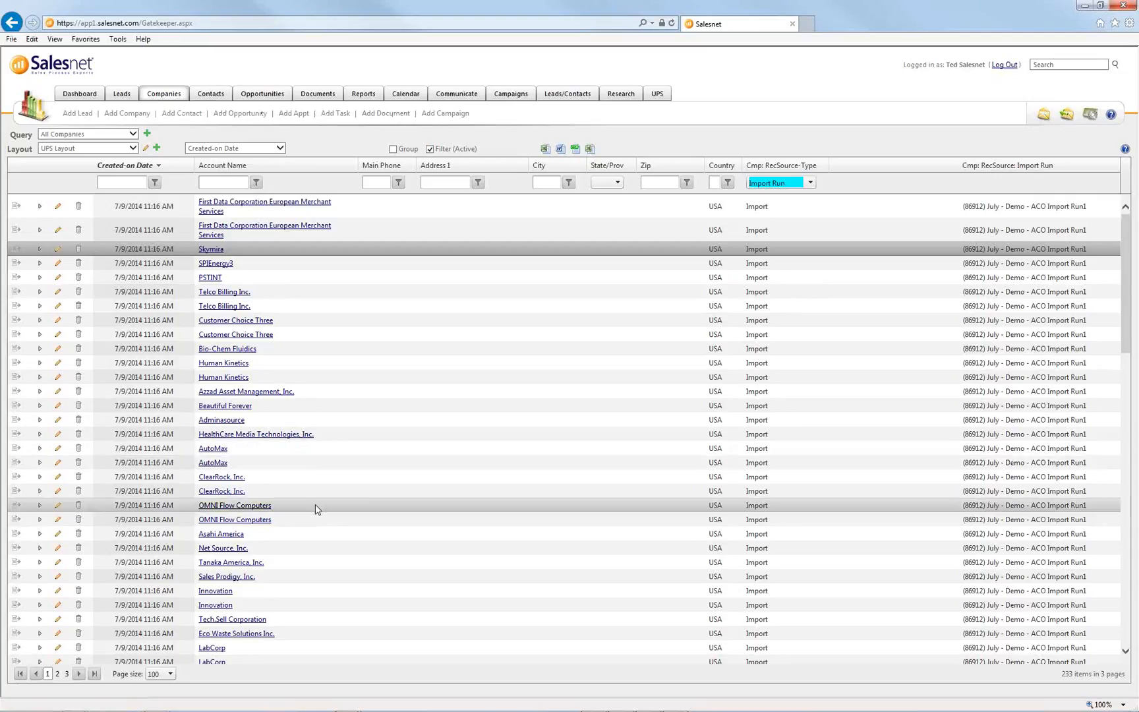
# - Select both OMNI Flow Computers rows and choose Merge from their context menu
pyautogui.moveTo(316, 508); pyautogui.dragTo(315, 532)
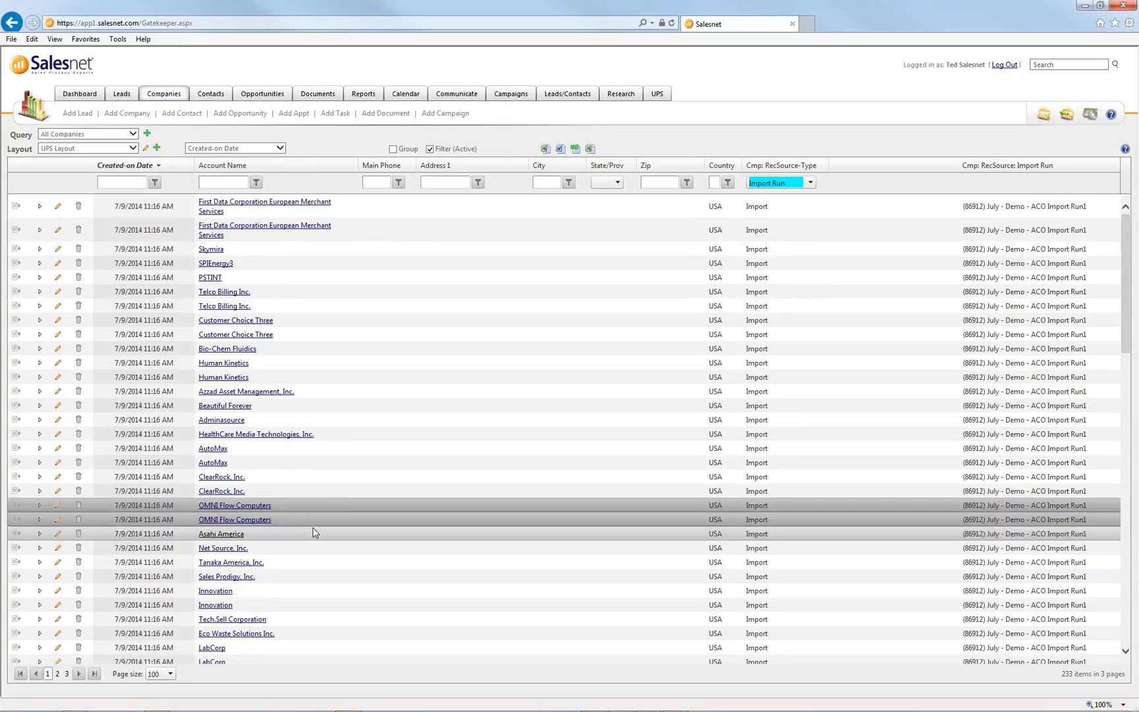
pyautogui.moveTo(384, 558); pyautogui.dragTo(316, 525)
pyautogui.rightClick(317, 521)
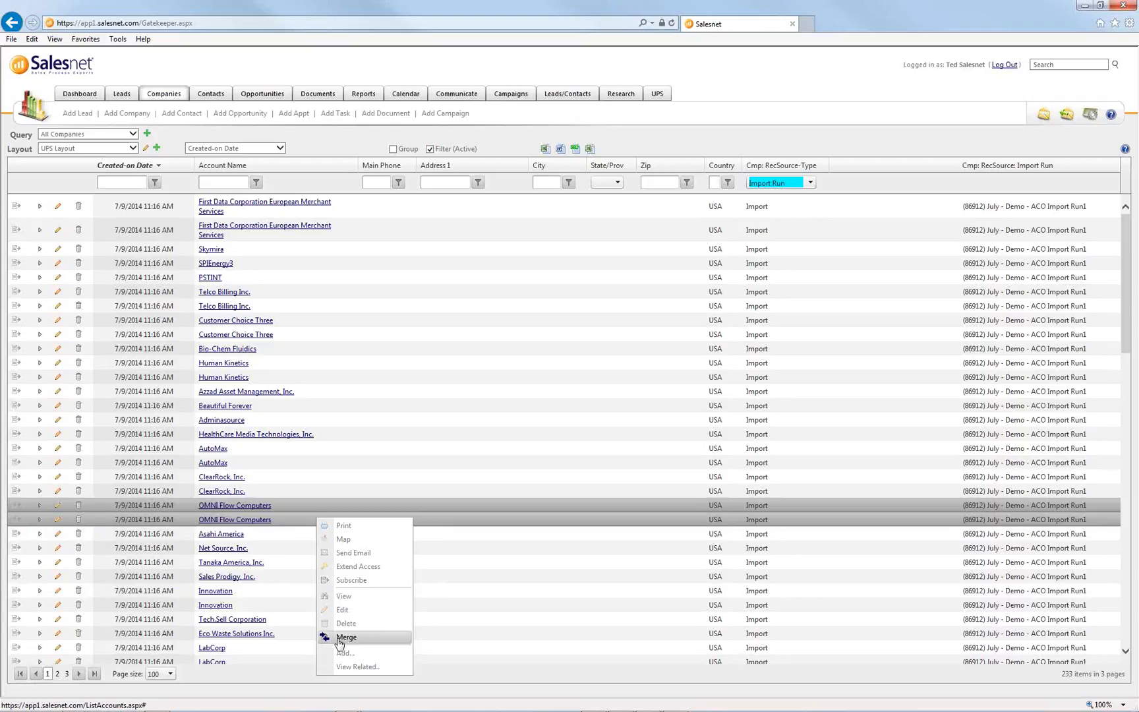
pyautogui.click(289, 501)
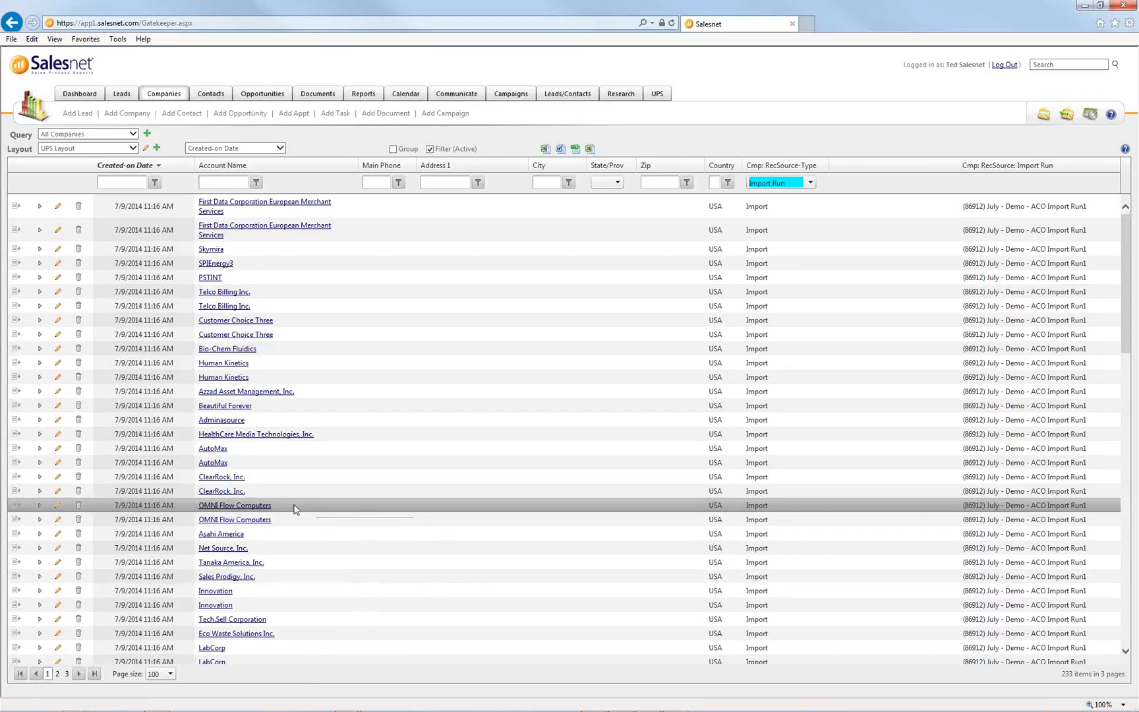
pyautogui.keyDown('ctrl'); pyautogui.click(349, 523); pyautogui.keyUp('ctrl')
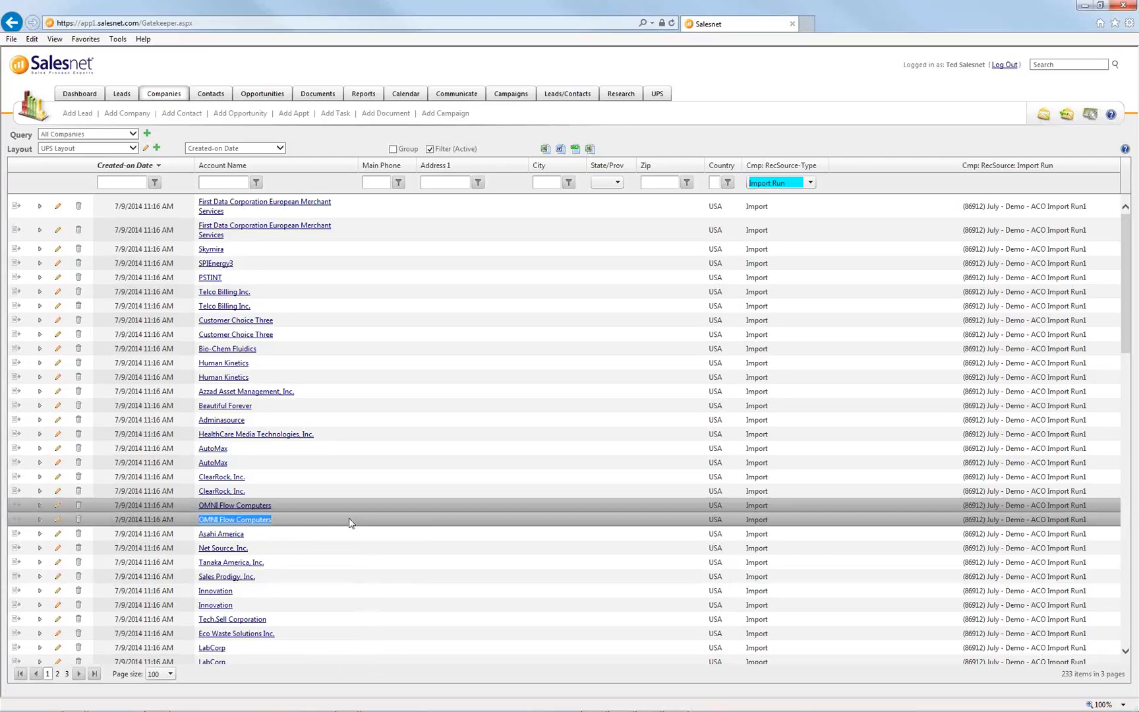
pyautogui.rightClick(349, 523)
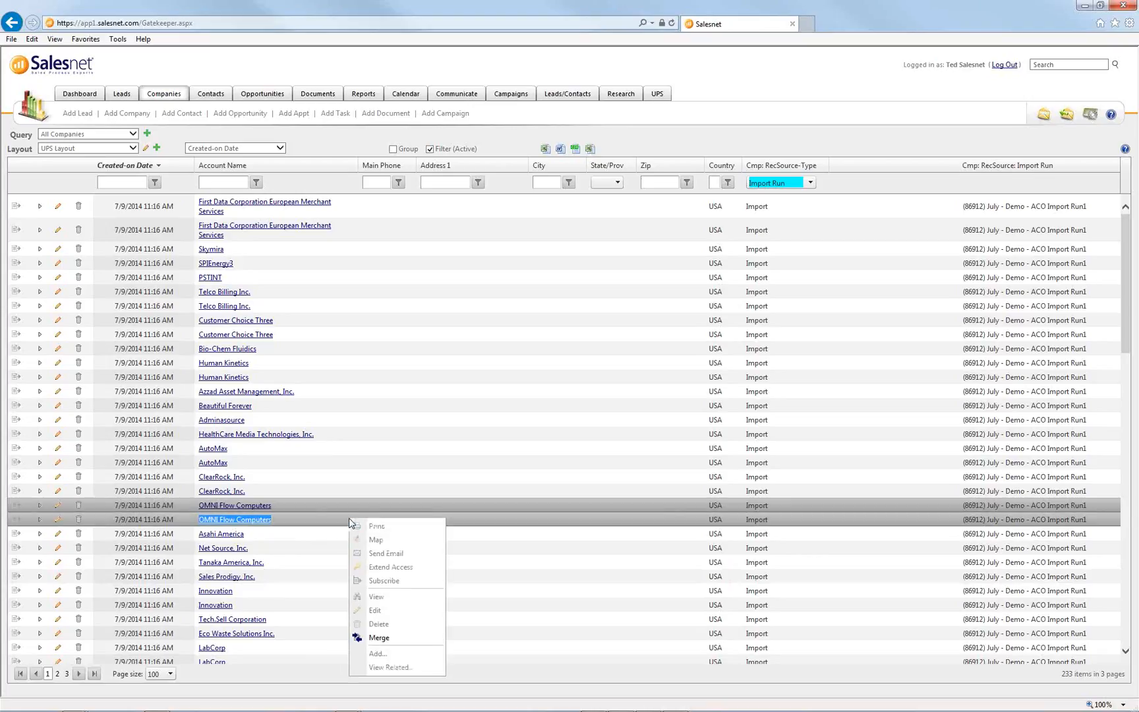
pyautogui.click(376, 639)
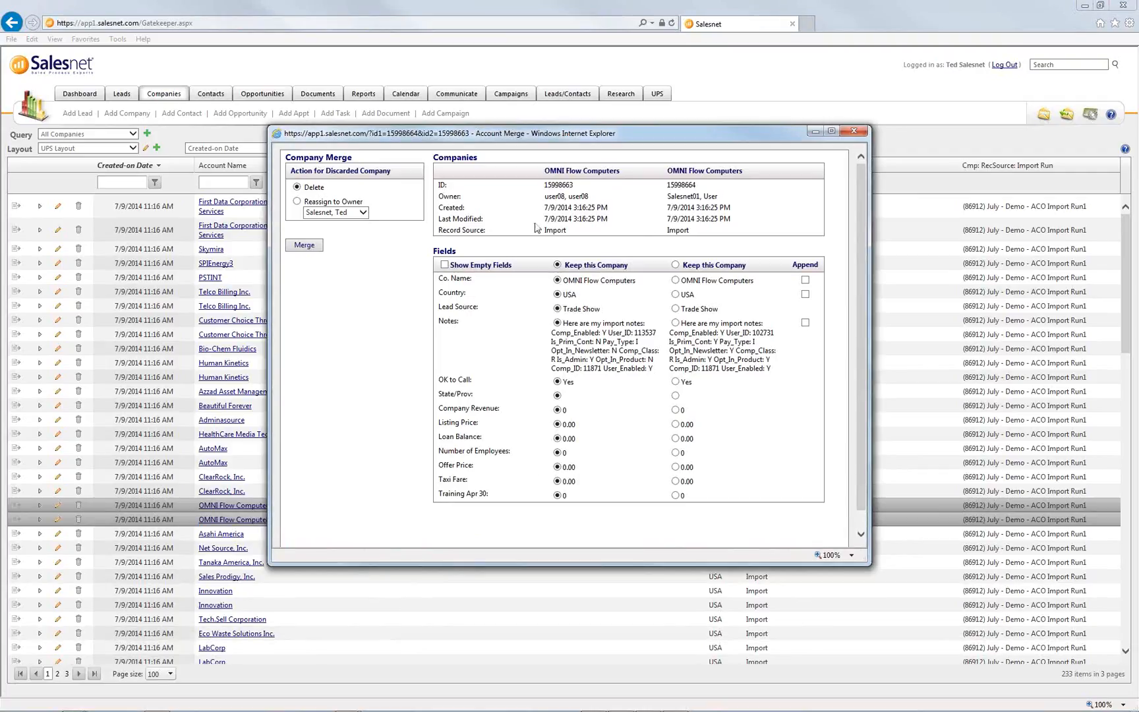
# - Keep the second company's Notes with Notes Append ticked, and merge the OMNI Flow Computers records
pyautogui.moveTo(500, 177); pyautogui.dragTo(704, 235)
pyautogui.click(710, 234)
pyautogui.click(675, 323)
pyautogui.click(805, 322)
pyautogui.click(305, 245)
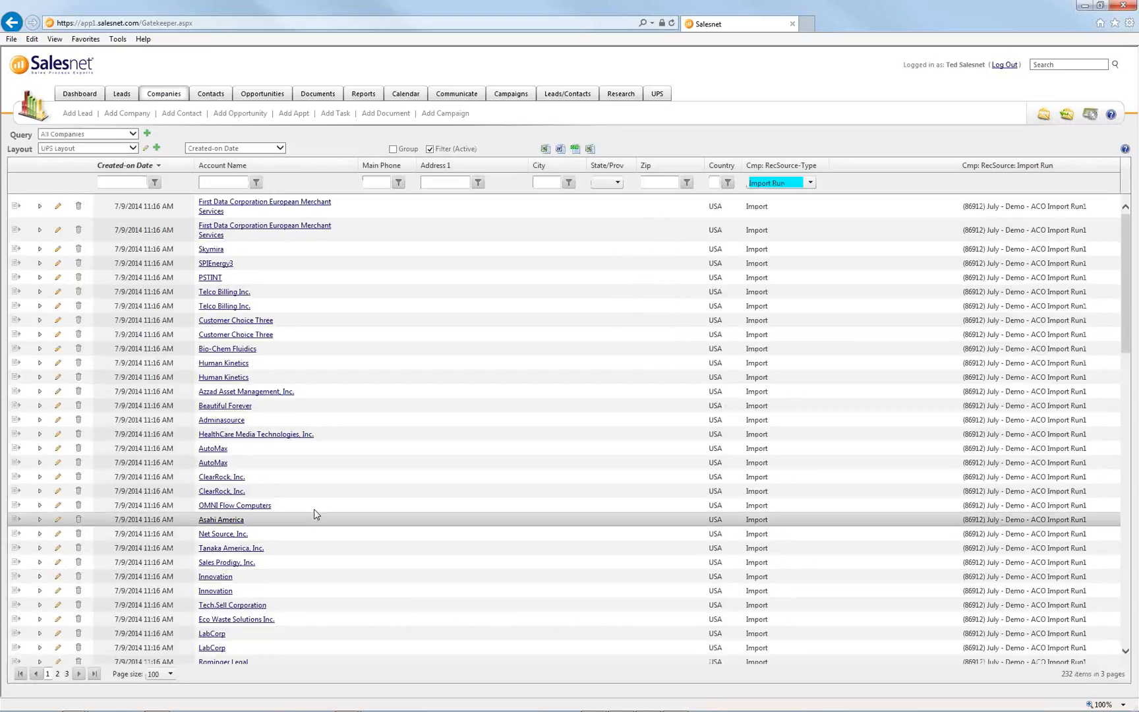
# - Select the merged OMNI Flow Computers row, then Alt+Tab to the XDC slide show
pyautogui.click(314, 510)
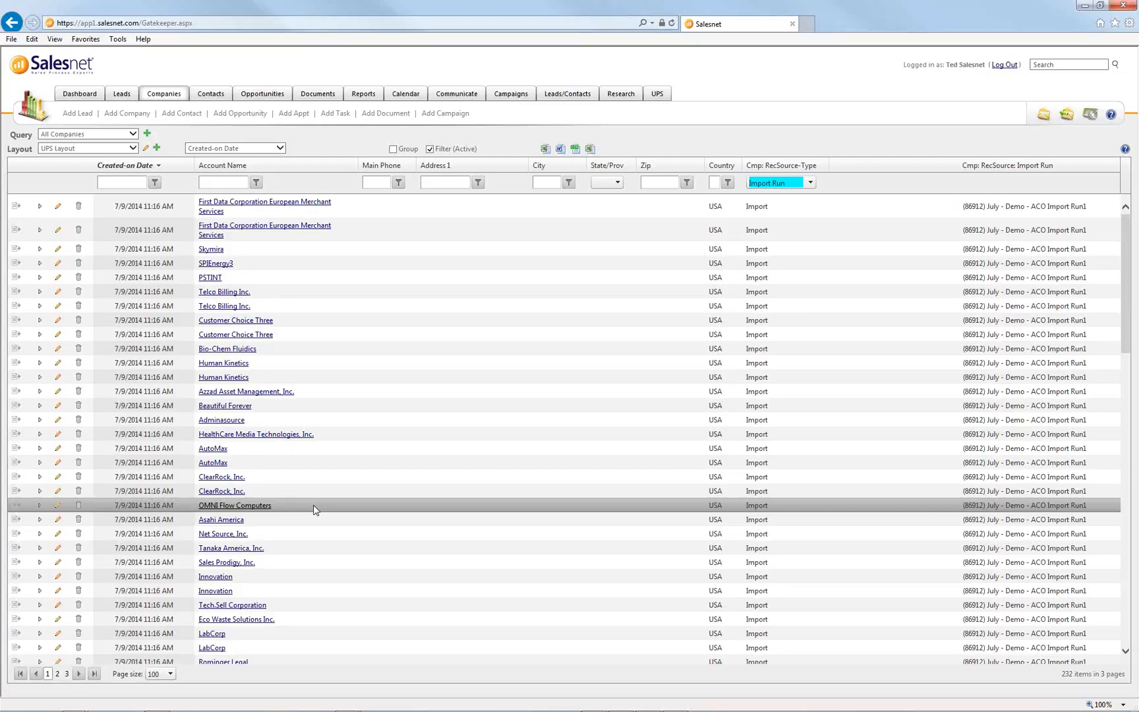
pyautogui.hotkey('alt', 'Tab')
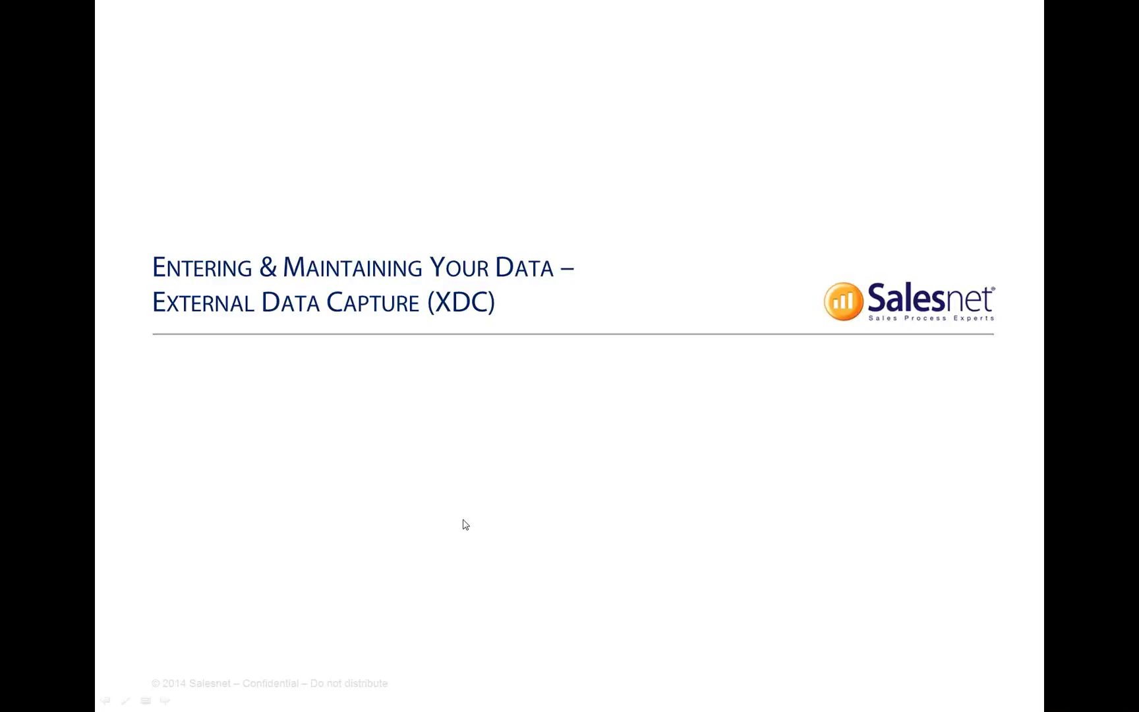
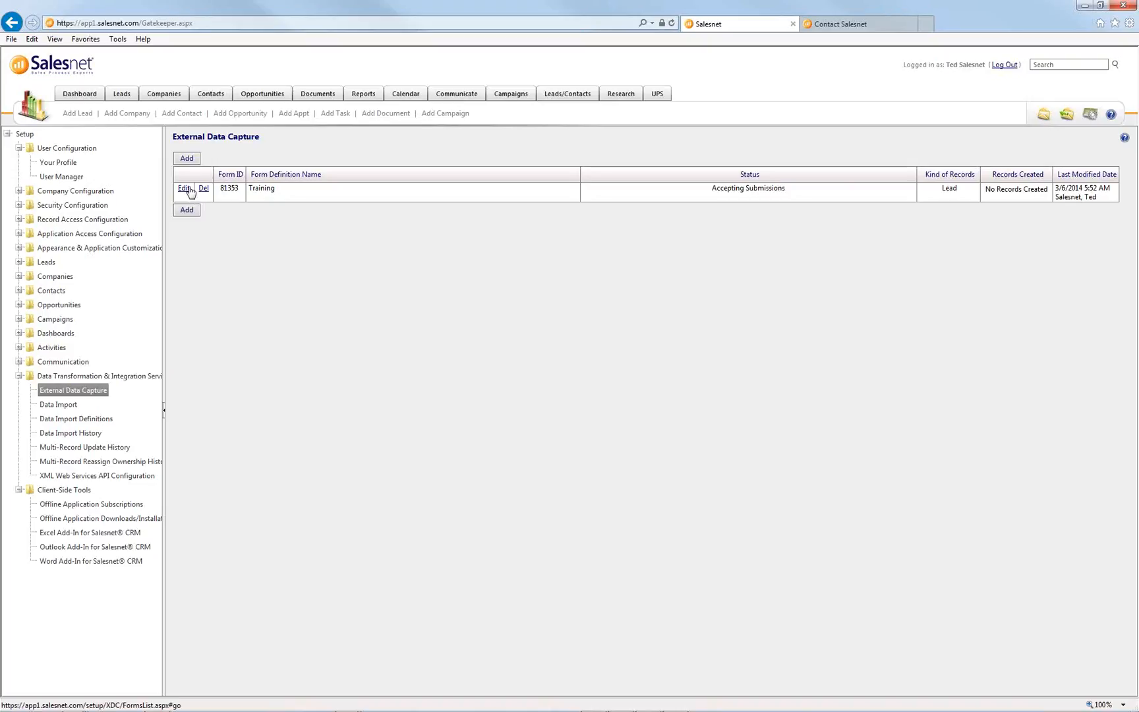
# - Open the details page of the Training external data capture form
pyautogui.click(184, 189)
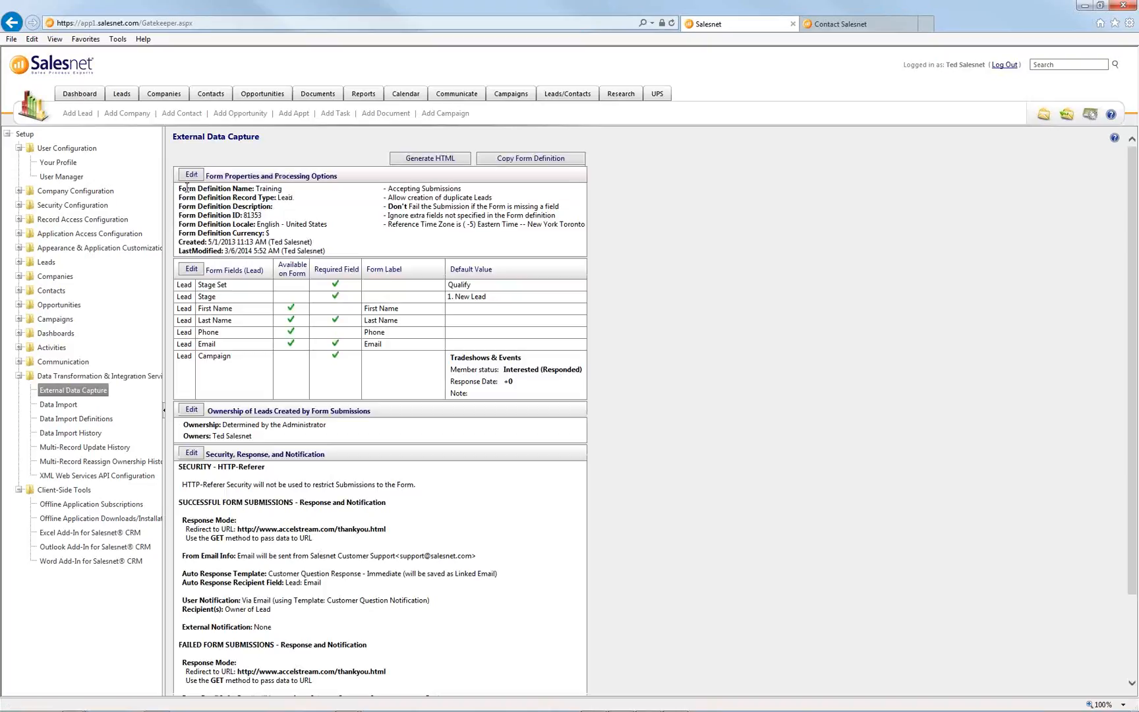
# - Generate the Training form's HTML code and scroll through it
pyautogui.click(436, 161)
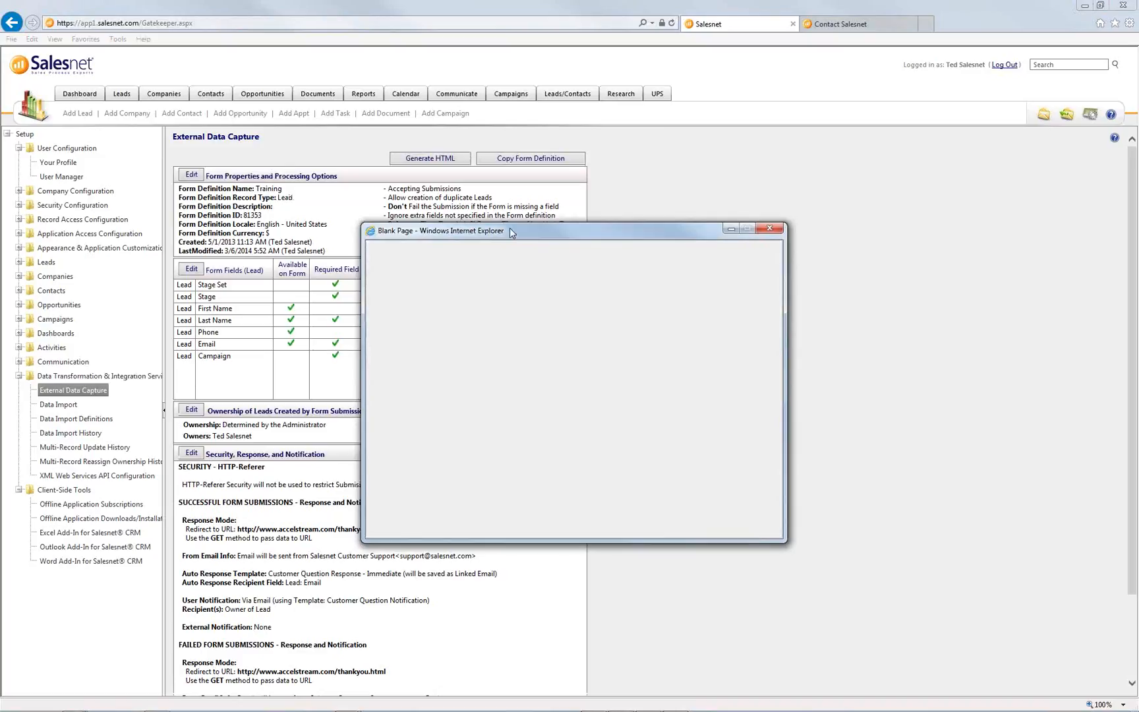
pyautogui.moveTo(507, 235); pyautogui.dragTo(514, 168)
pyautogui.click(473, 283)
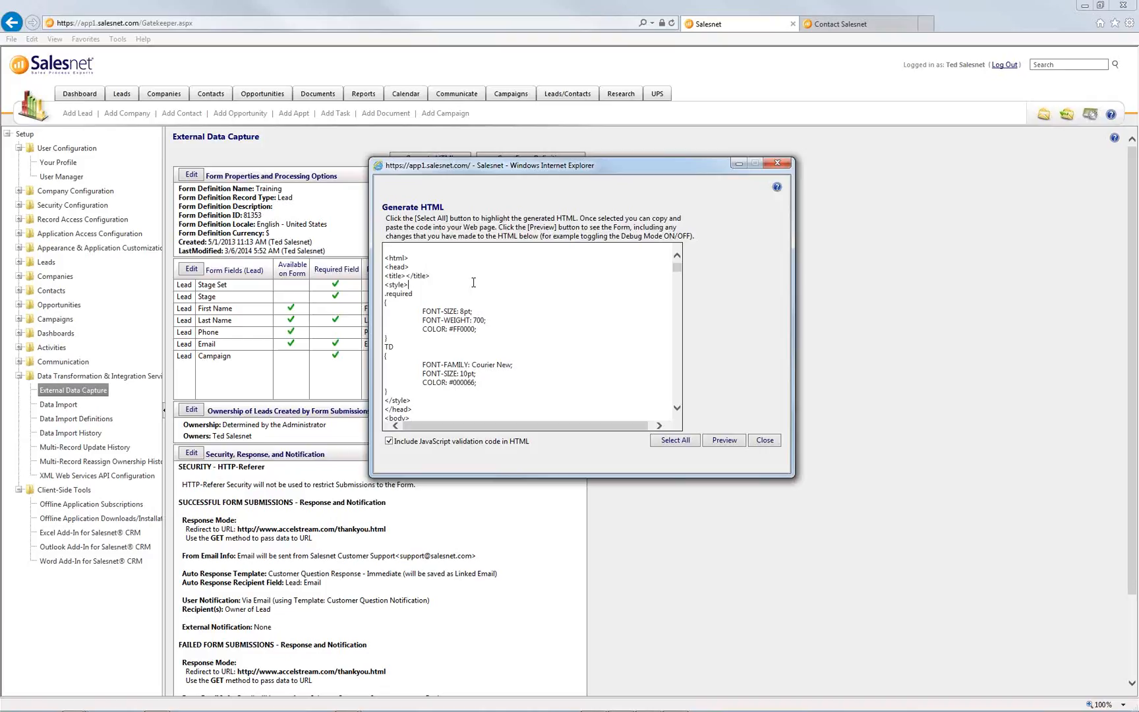
pyautogui.scroll(-9, 517, 307)
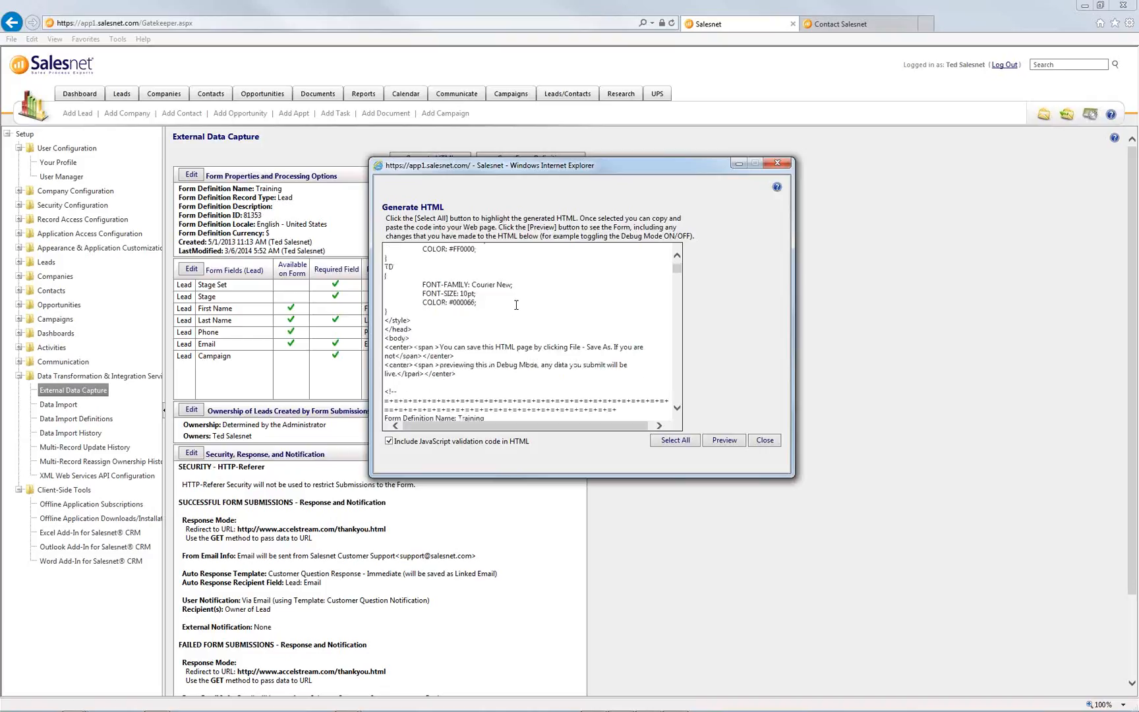
pyautogui.scroll(-2, 517, 307)
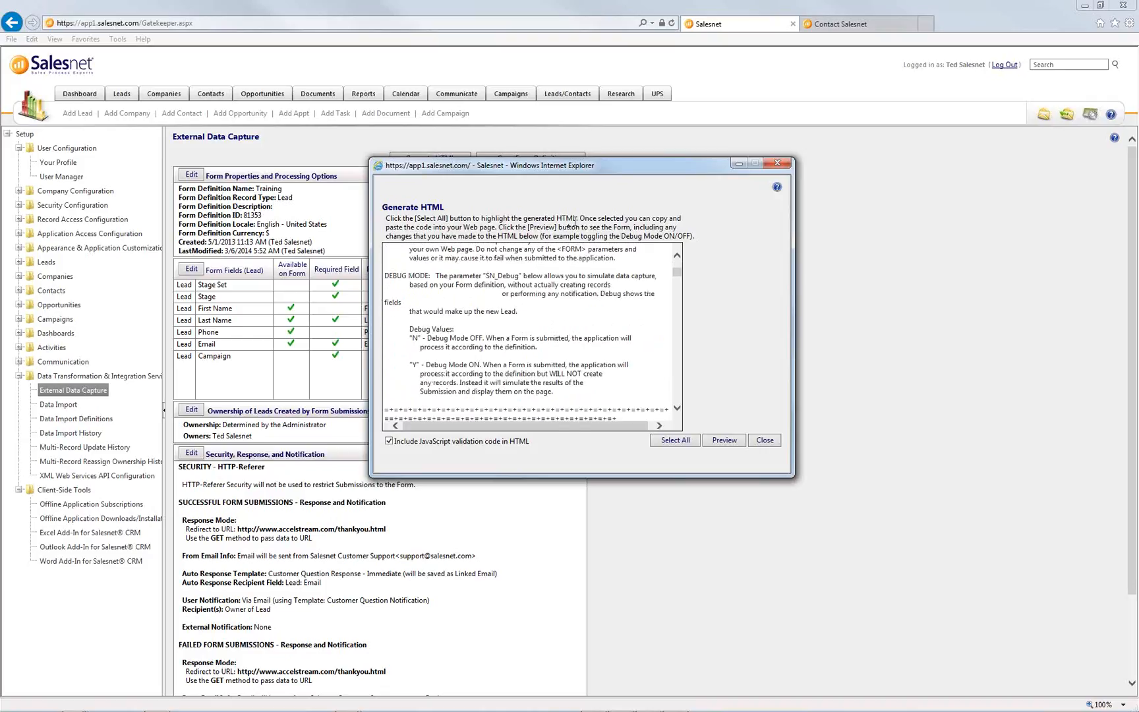
pyautogui.scroll(-1, 563, 300)
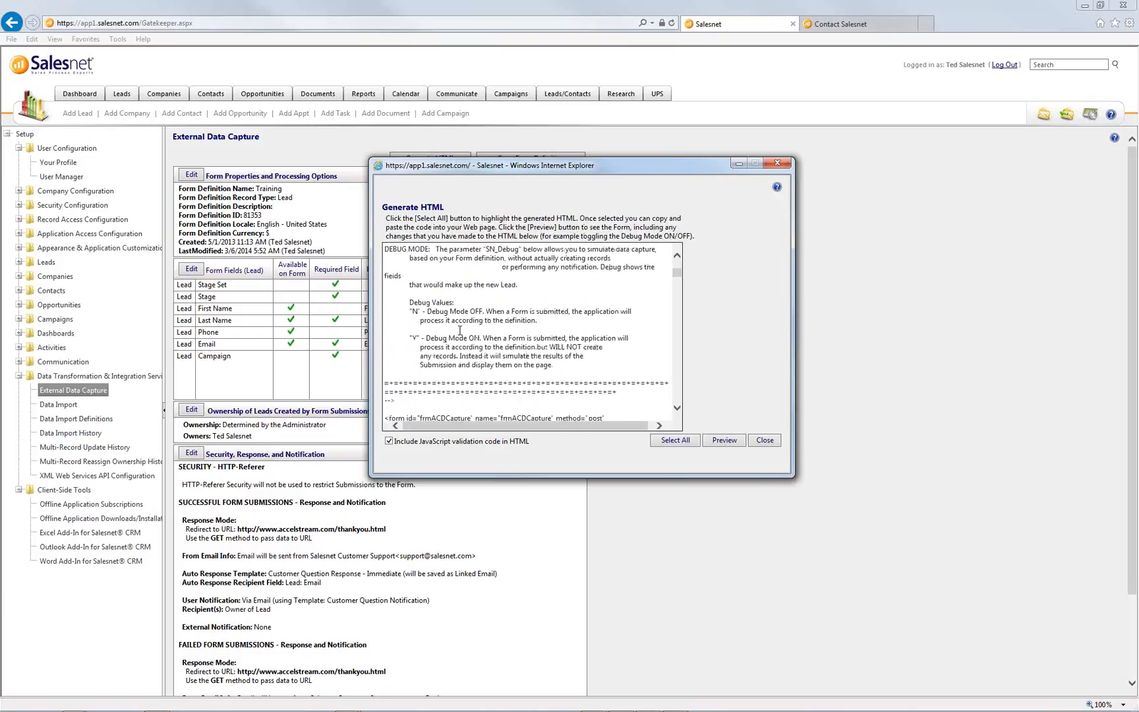
# - Highlight the Debug Mode ON explanation and the SN_Debug value Y
pyautogui.moveTo(406, 338); pyautogui.dragTo(575, 373)
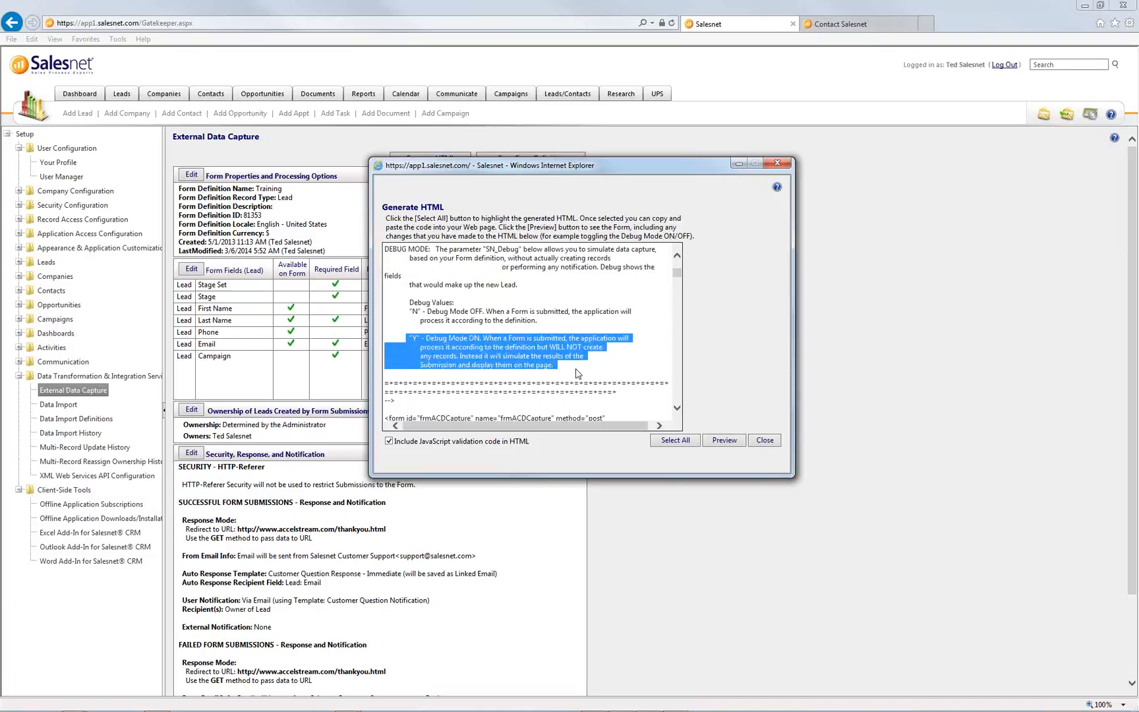
pyautogui.click(470, 312)
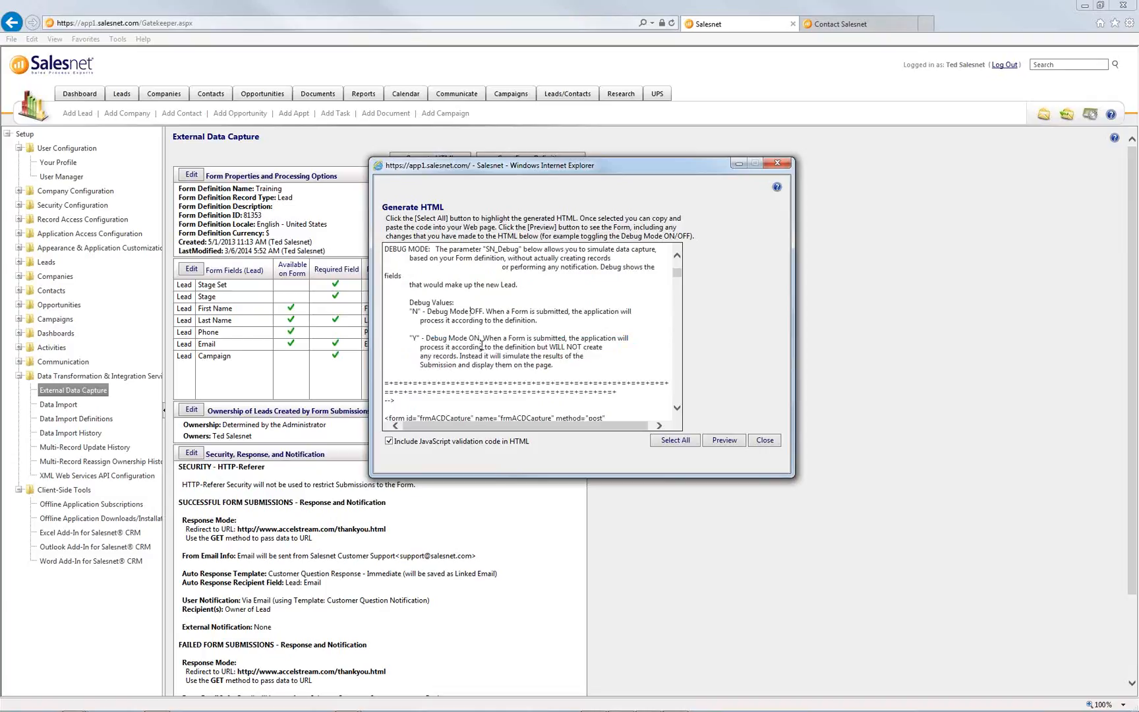
pyautogui.moveTo(406, 338); pyautogui.dragTo(571, 357)
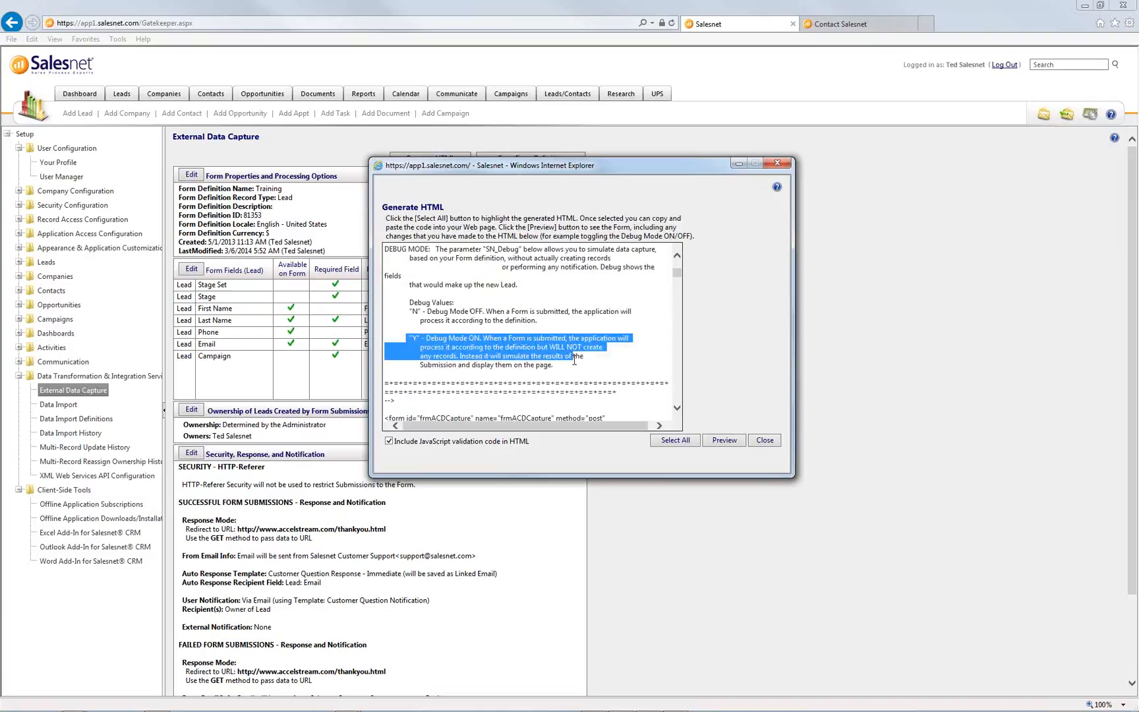
pyautogui.click(537, 346)
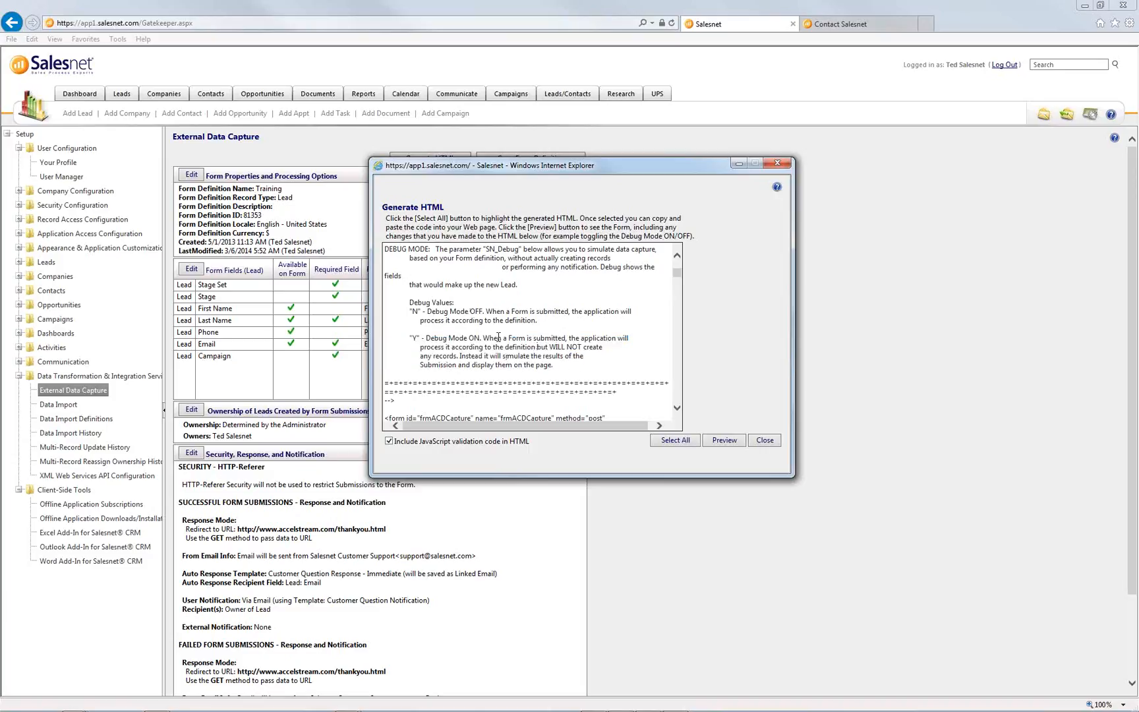
pyautogui.scroll(-6, 460, 345)
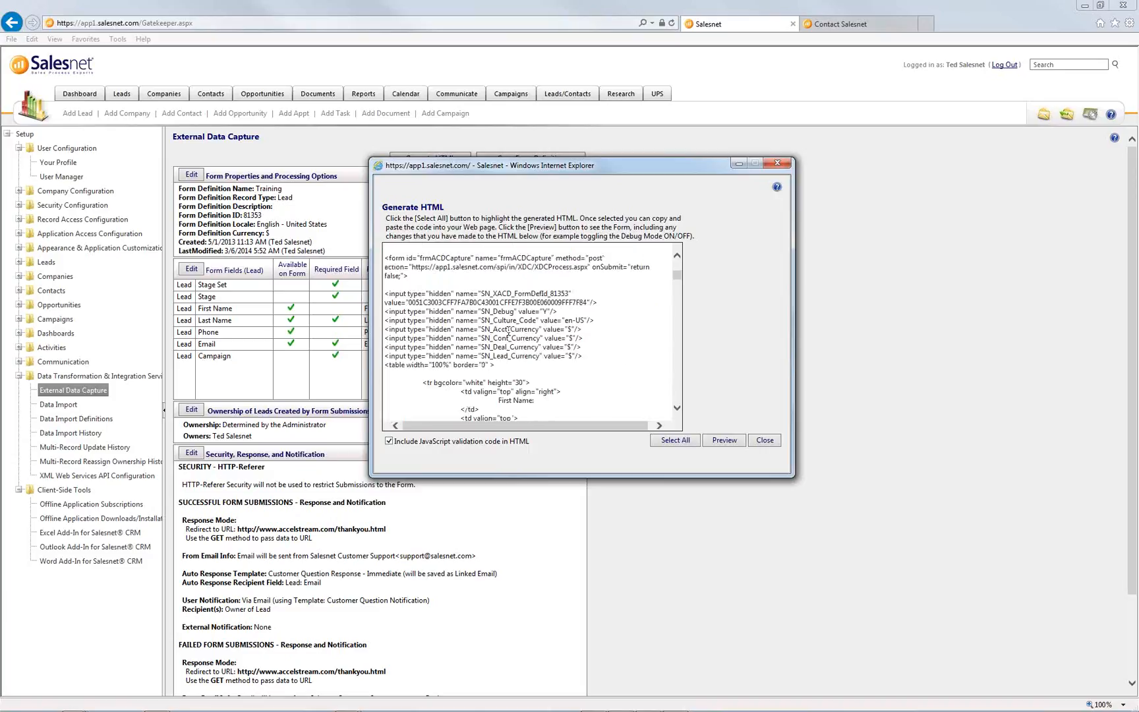
pyautogui.doubleClick(543, 311)
pyautogui.click(728, 444)
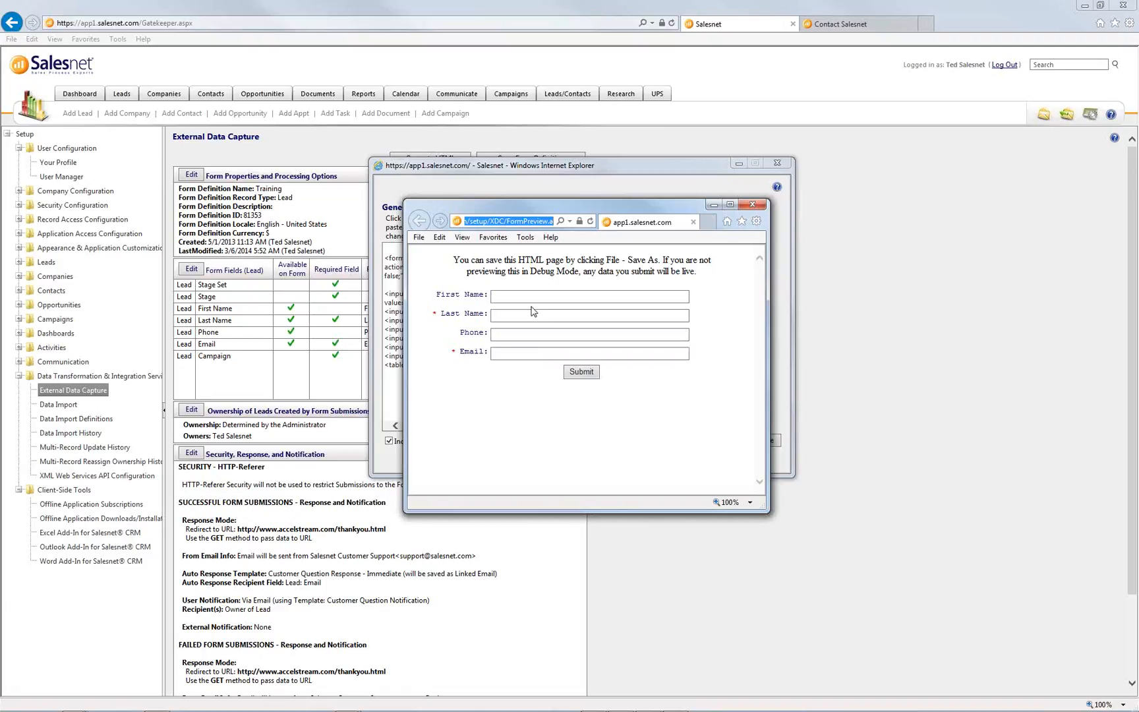
# - Check the preview page's web address, then close the preview and generated HTML windows
pyautogui.click(532, 311)
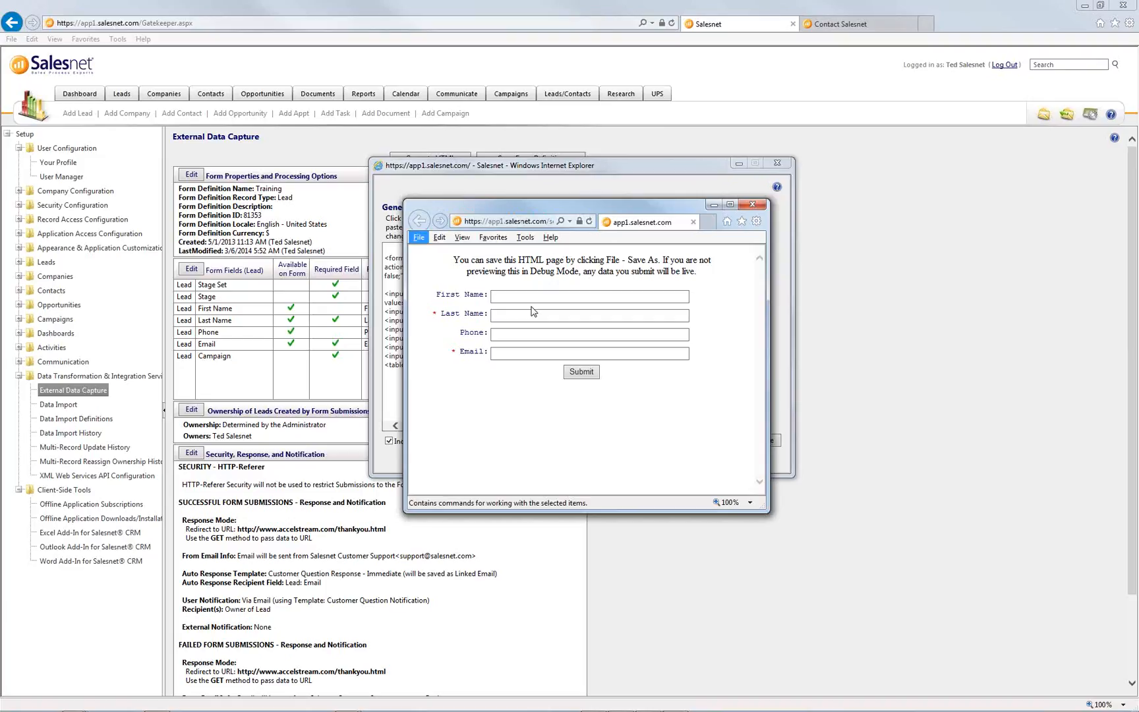
pyautogui.moveTo(748, 208); pyautogui.dragTo(751, 209)
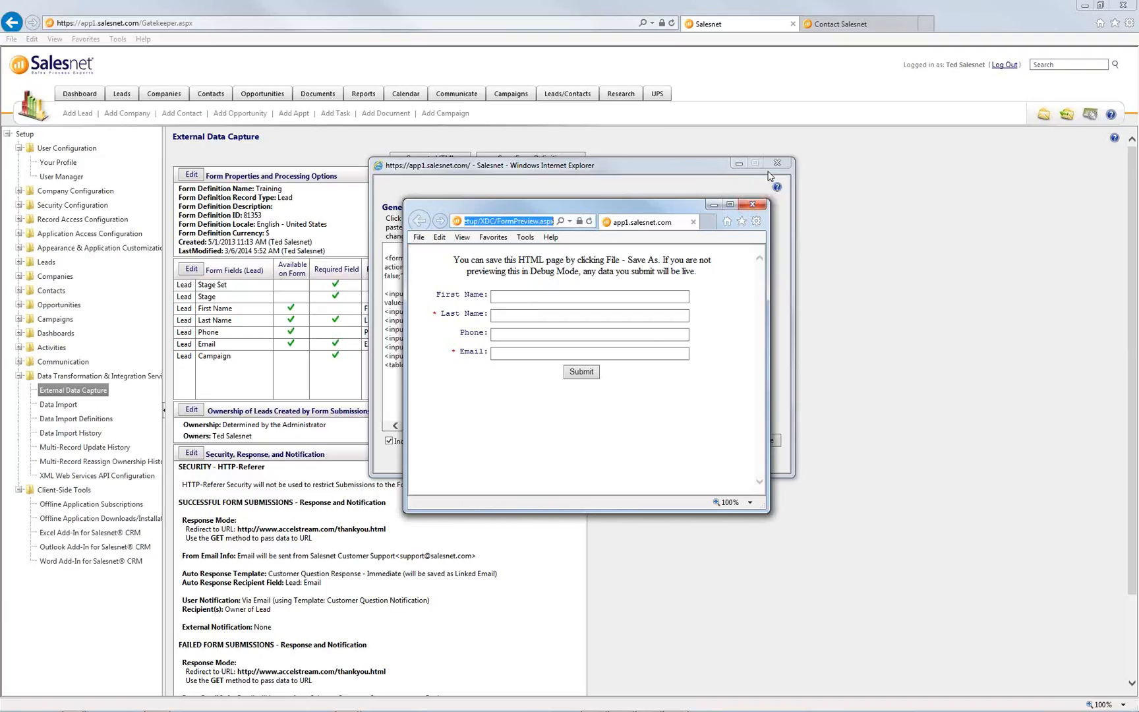
pyautogui.click(749, 206)
pyautogui.click(776, 162)
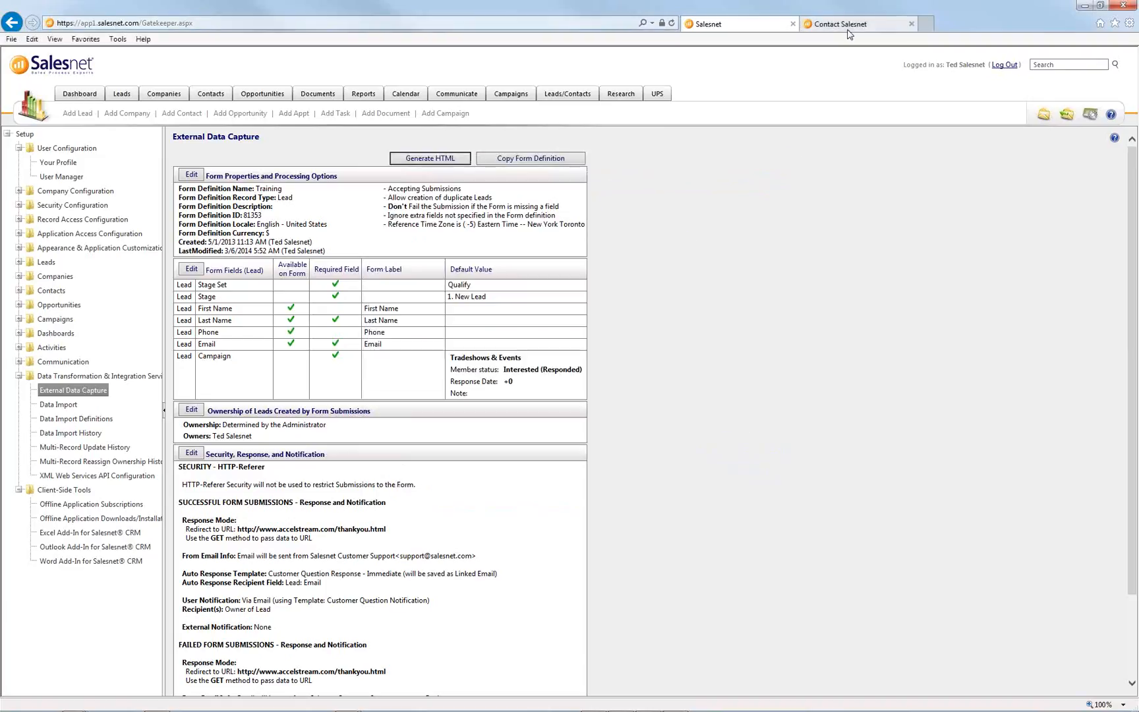
pyautogui.click(840, 24)
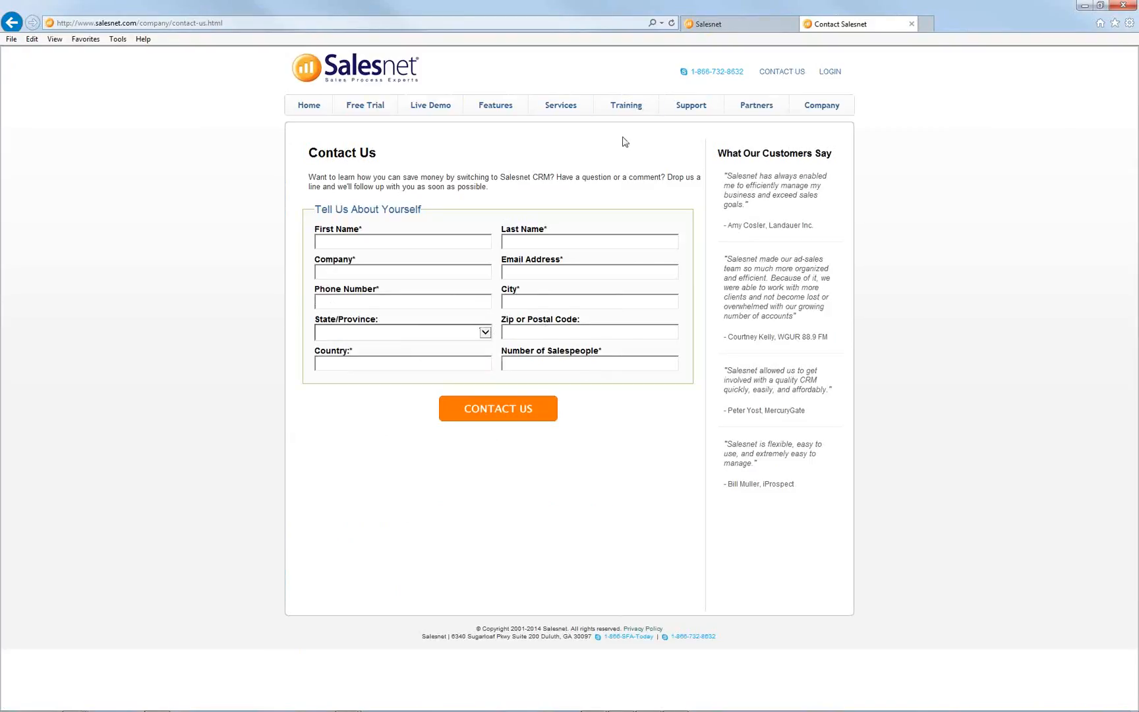
# - Return to Salesnet setup and open Offline Application Downloads/Installation under Client-Side Tools
pyautogui.click(722, 27)
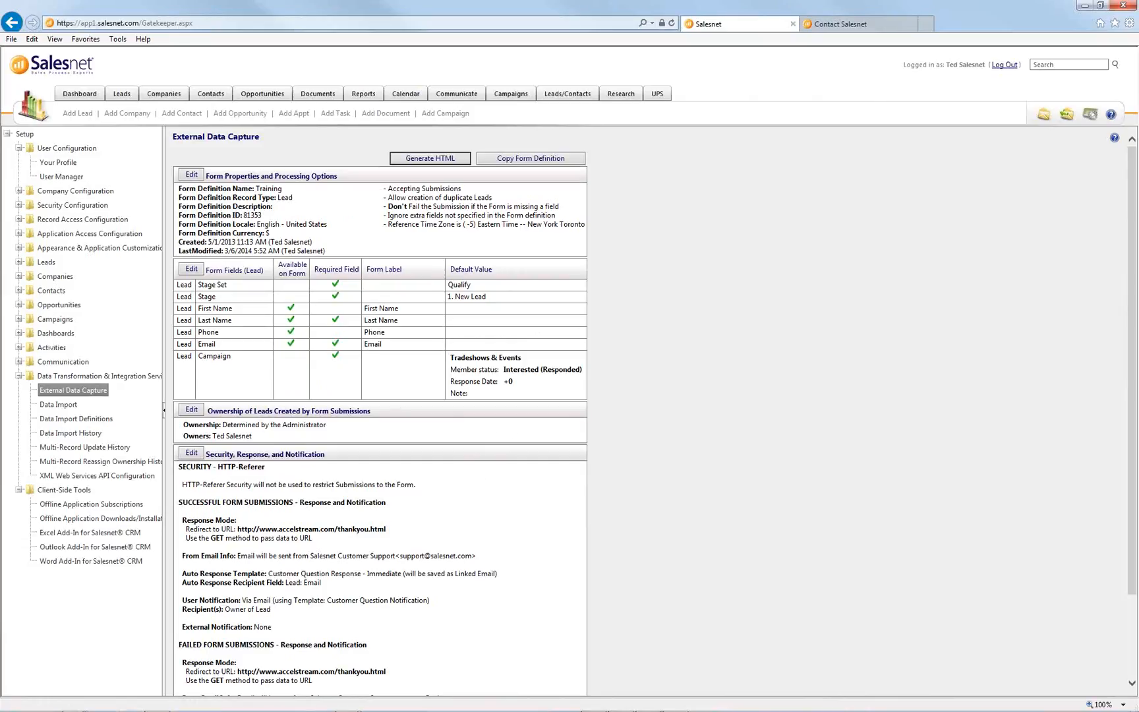
pyautogui.click(101, 518)
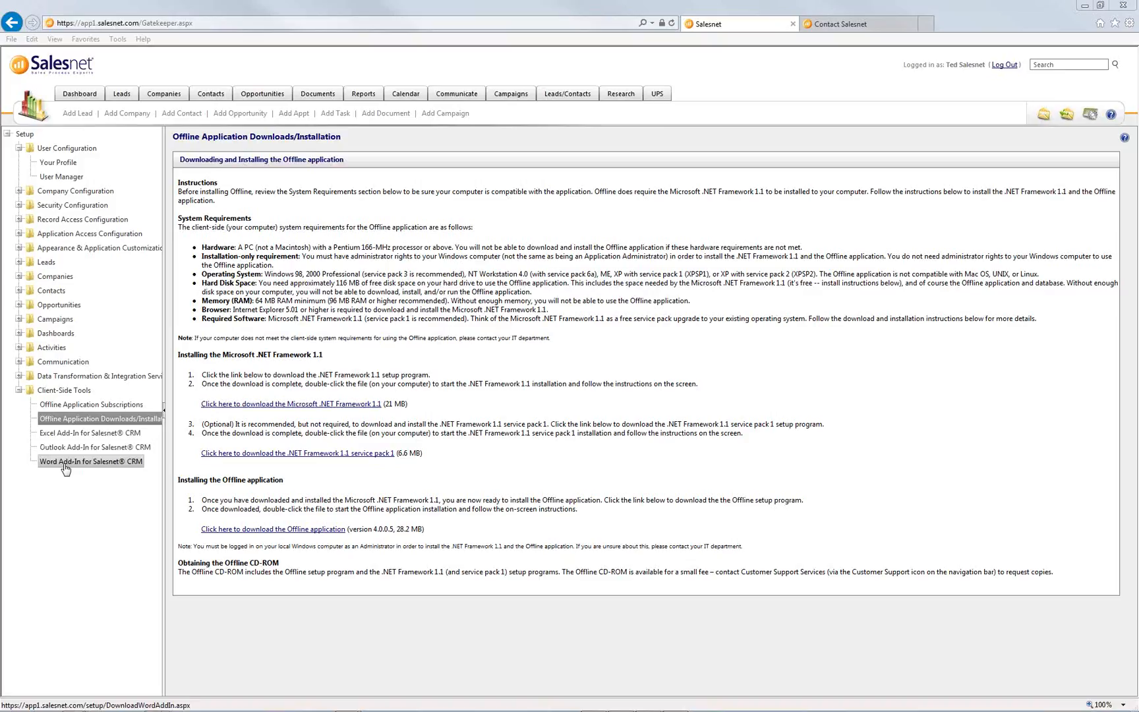
# - View the Excel, Outlook and Word add-in download pages, then go to Your Profile
pyautogui.click(59, 433)
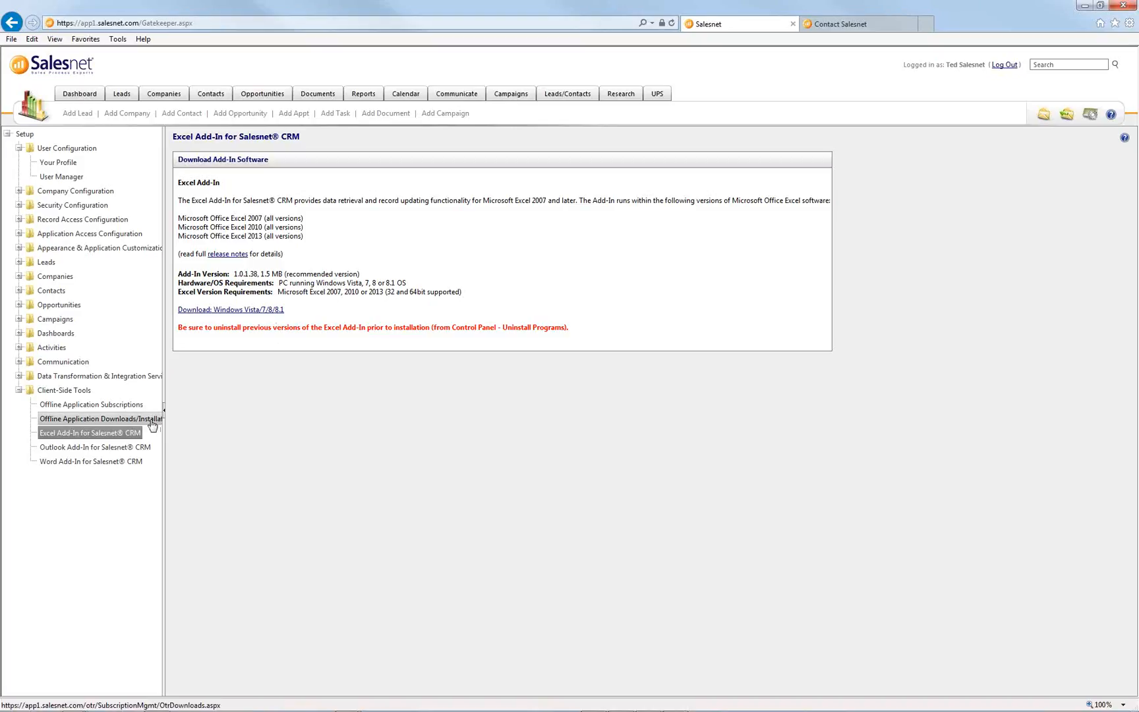
pyautogui.click(140, 450)
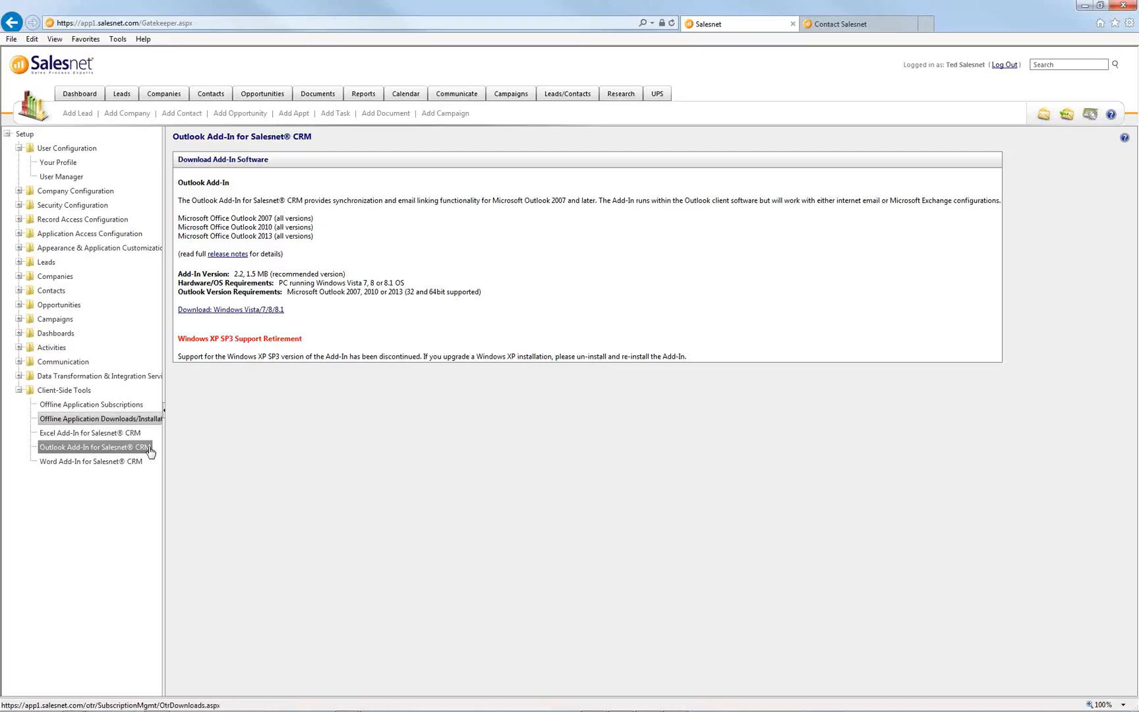
pyautogui.click(130, 461)
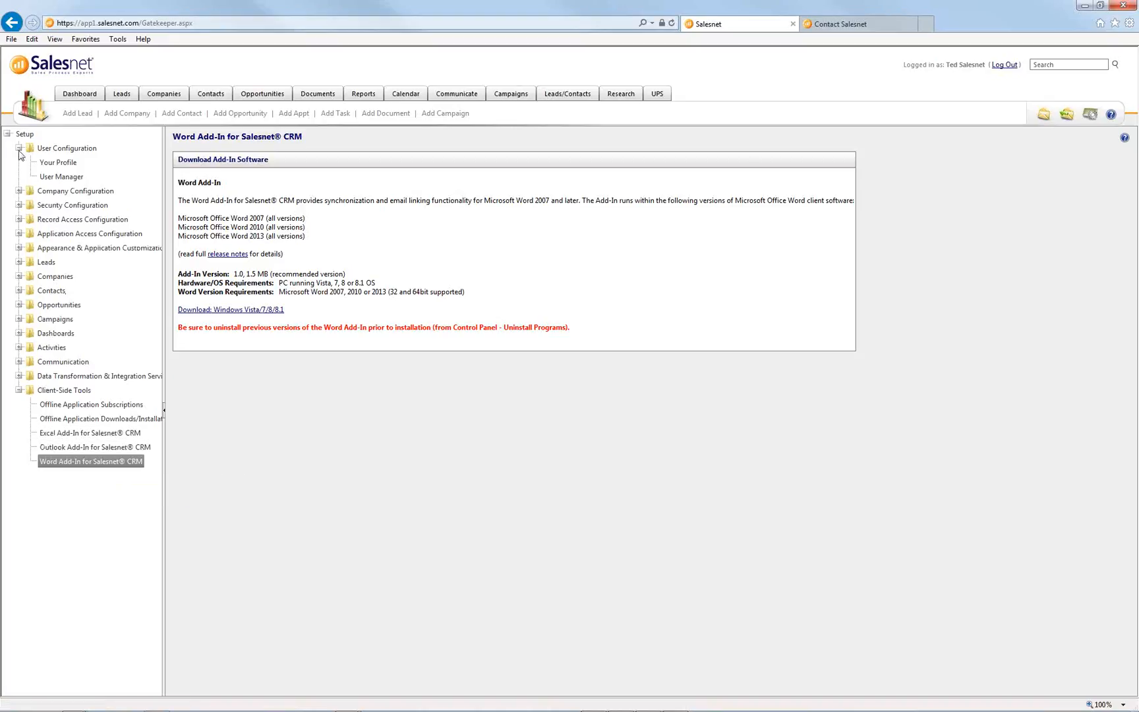
pyautogui.click(59, 163)
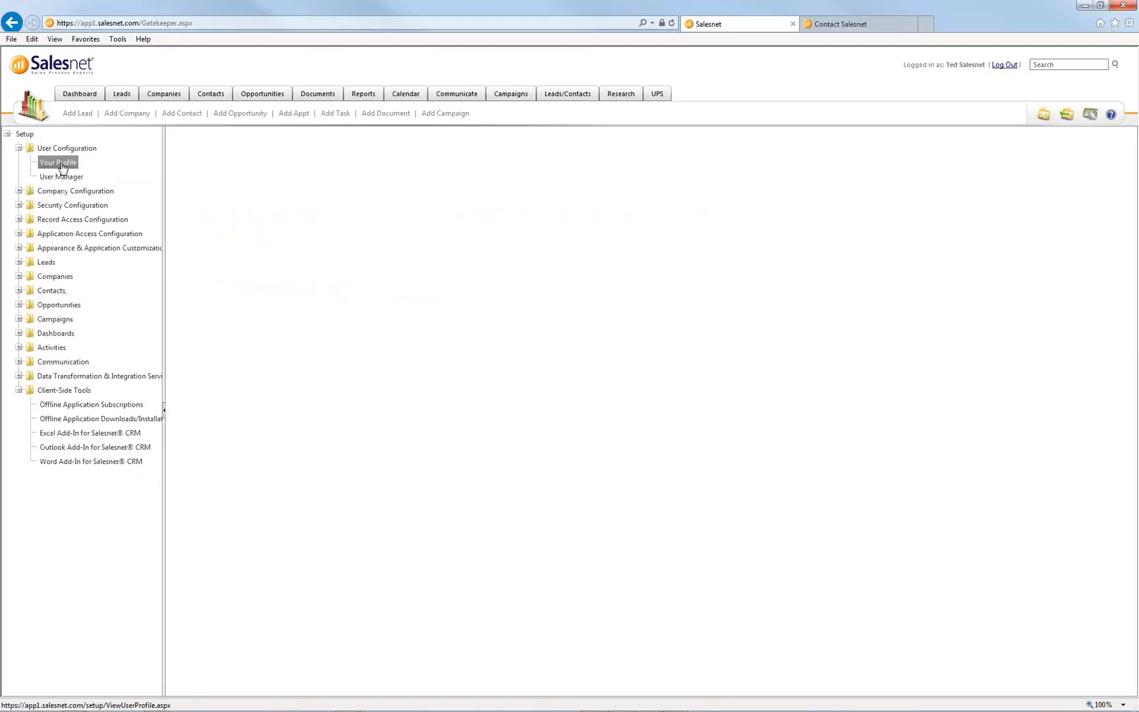
pyautogui.scroll(-2, 238, 511)
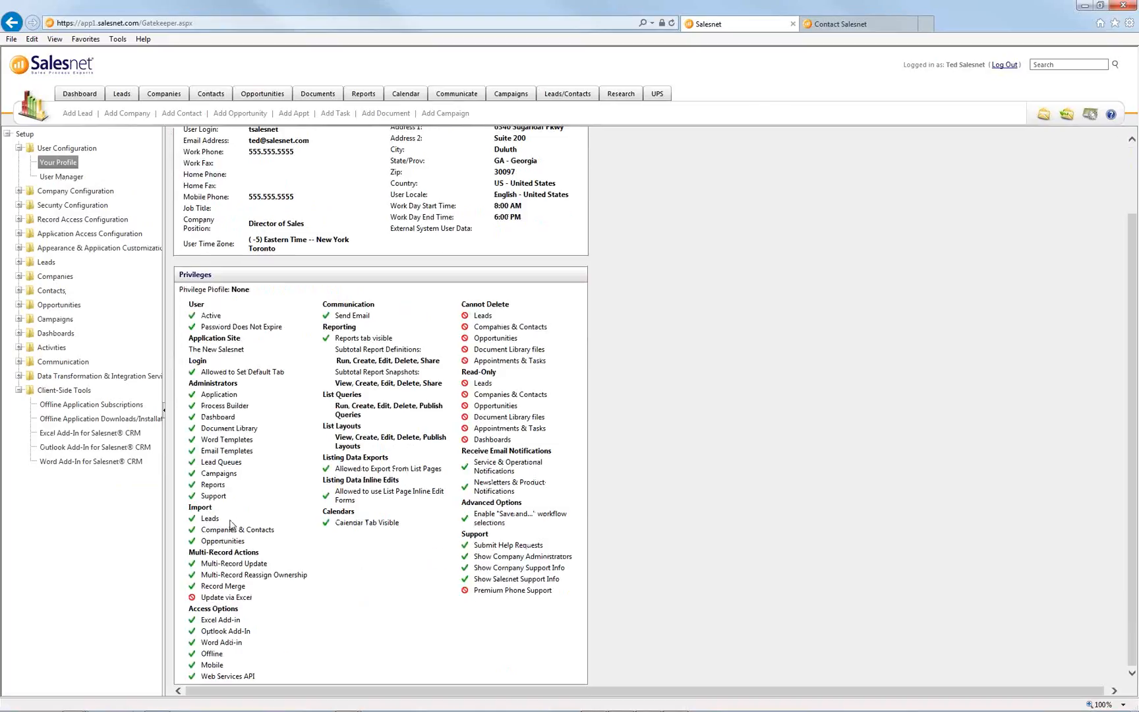
pyautogui.moveTo(187, 607); pyautogui.dragTo(274, 680)
pyautogui.click(276, 678)
pyautogui.moveTo(257, 646); pyautogui.dragTo(209, 626)
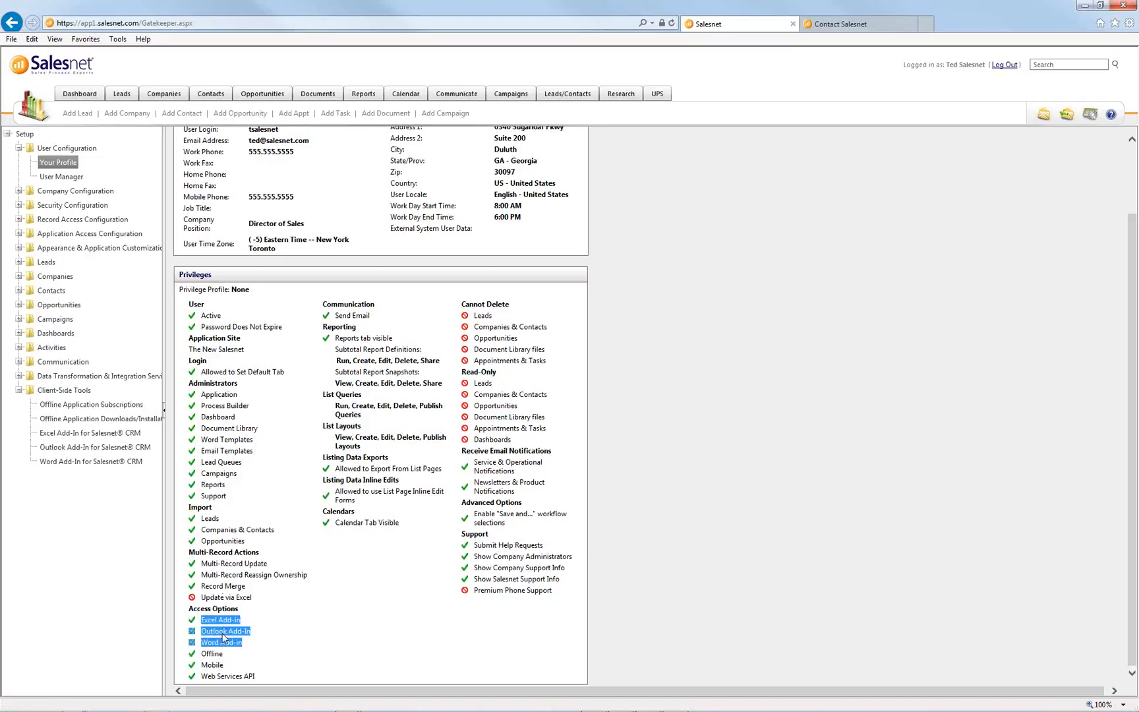
pyautogui.click(228, 653)
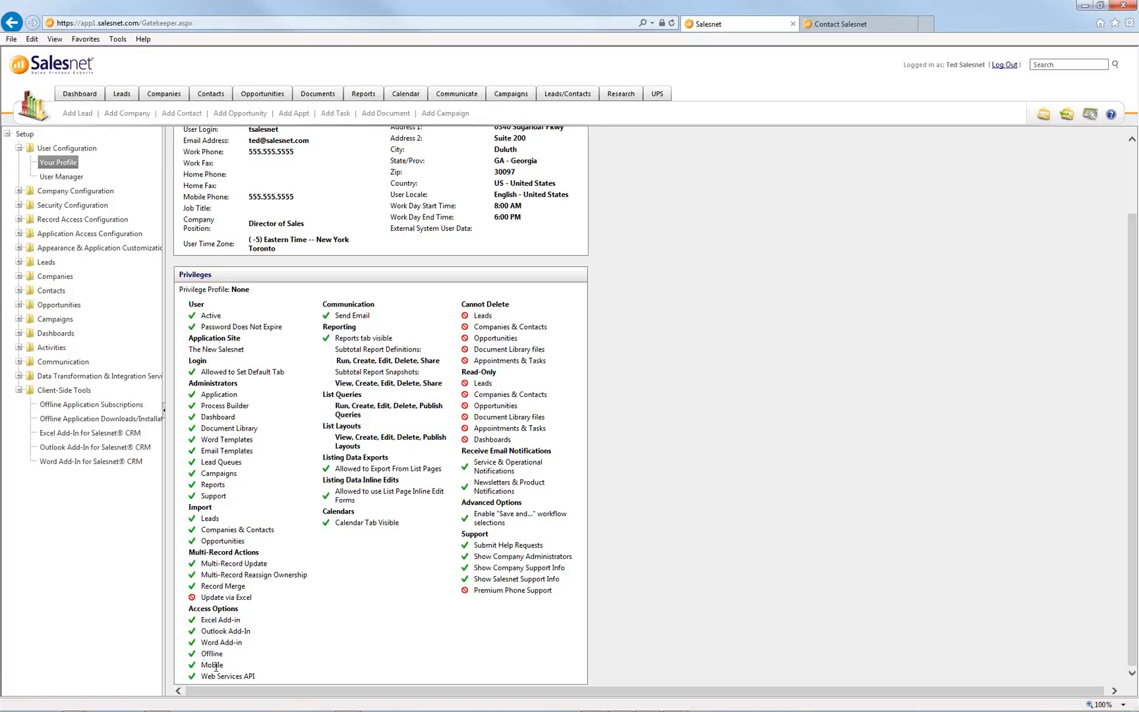
pyautogui.moveTo(204, 667); pyautogui.dragTo(253, 667)
pyautogui.click(252, 668)
pyautogui.click(1112, 117)
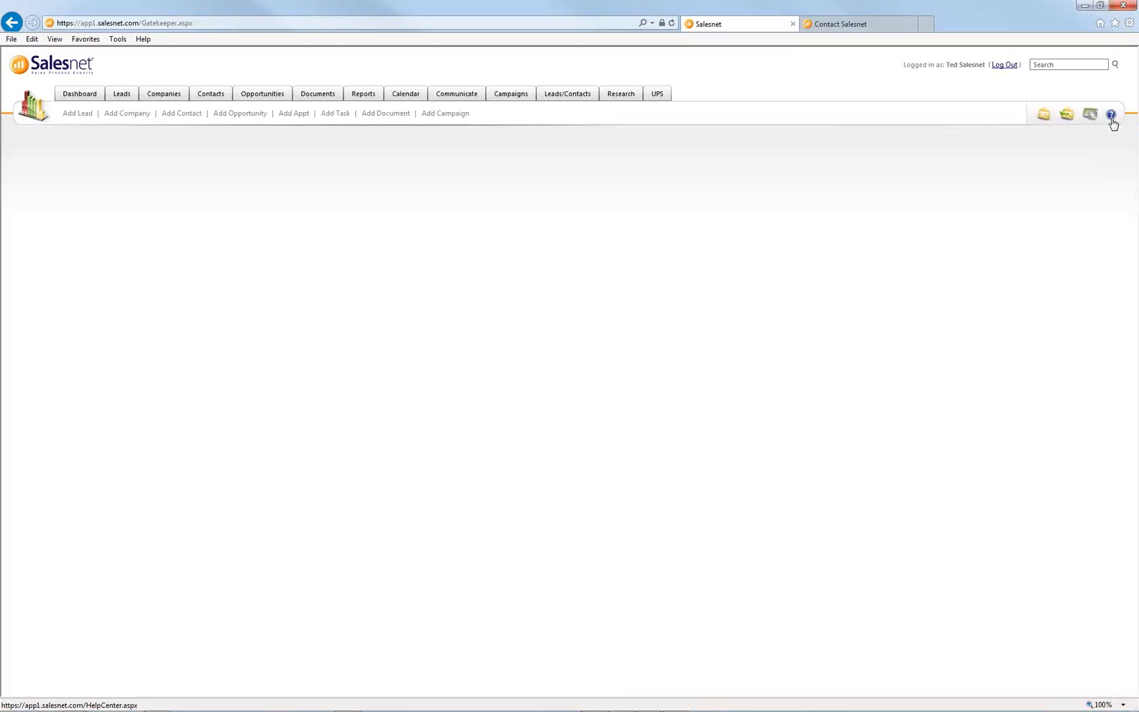
pyautogui.click(800, 325)
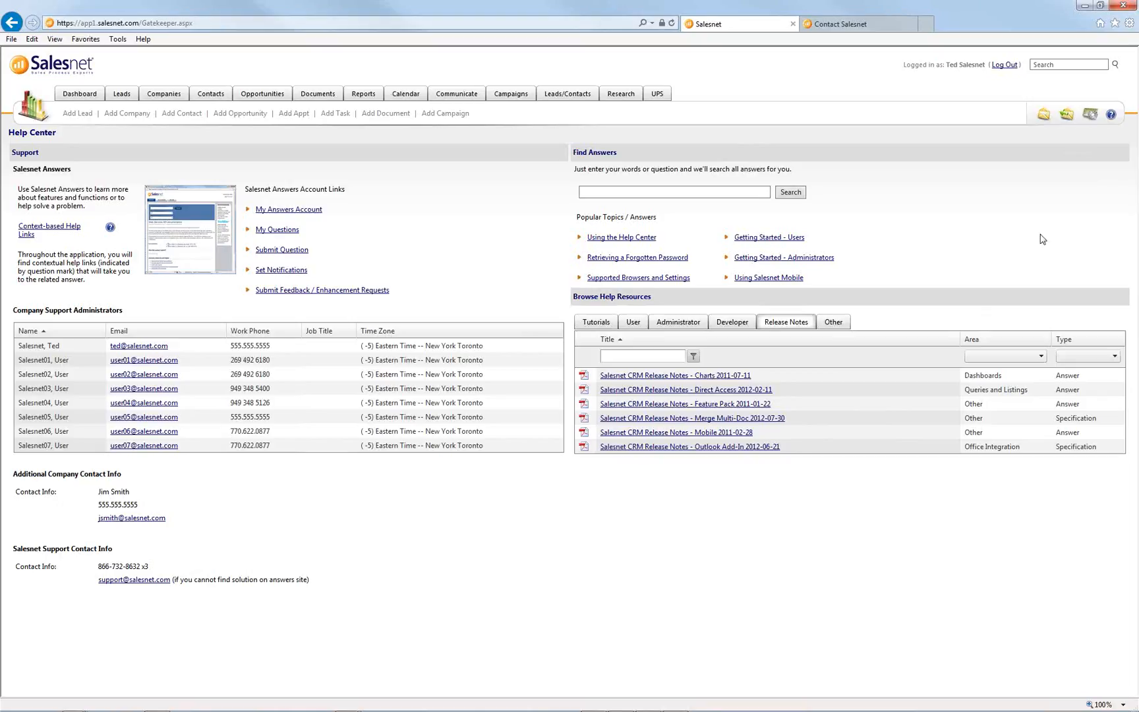
pyautogui.click(1091, 119)
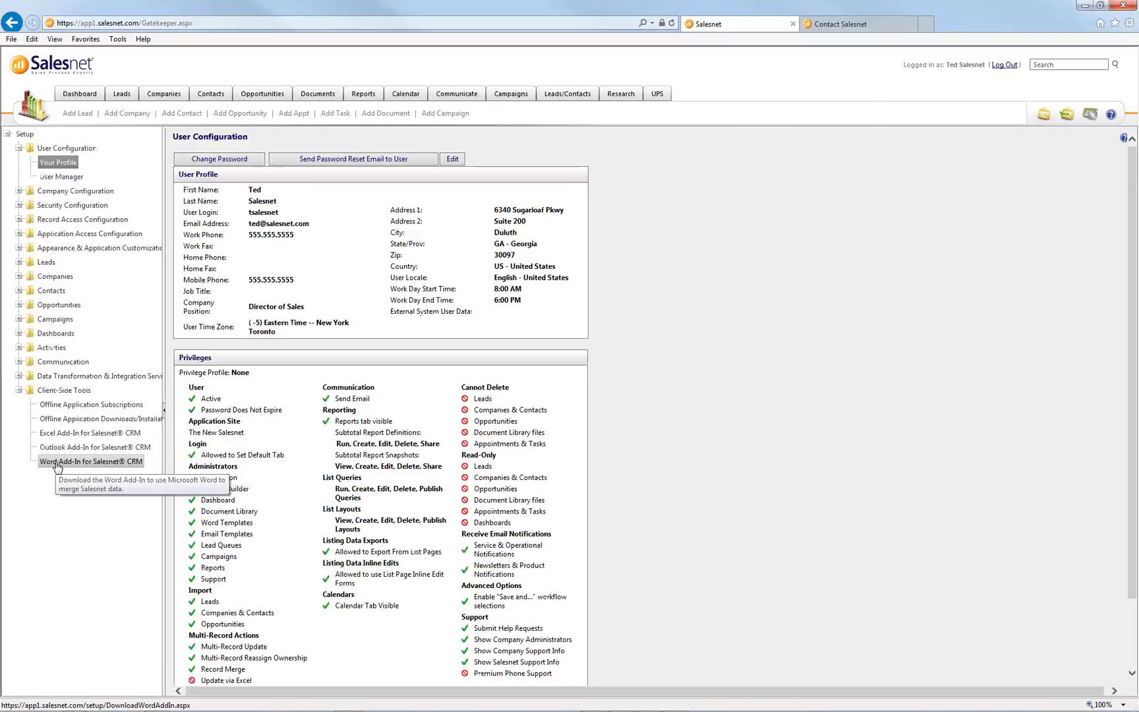
pyautogui.moveTo(321, 708)
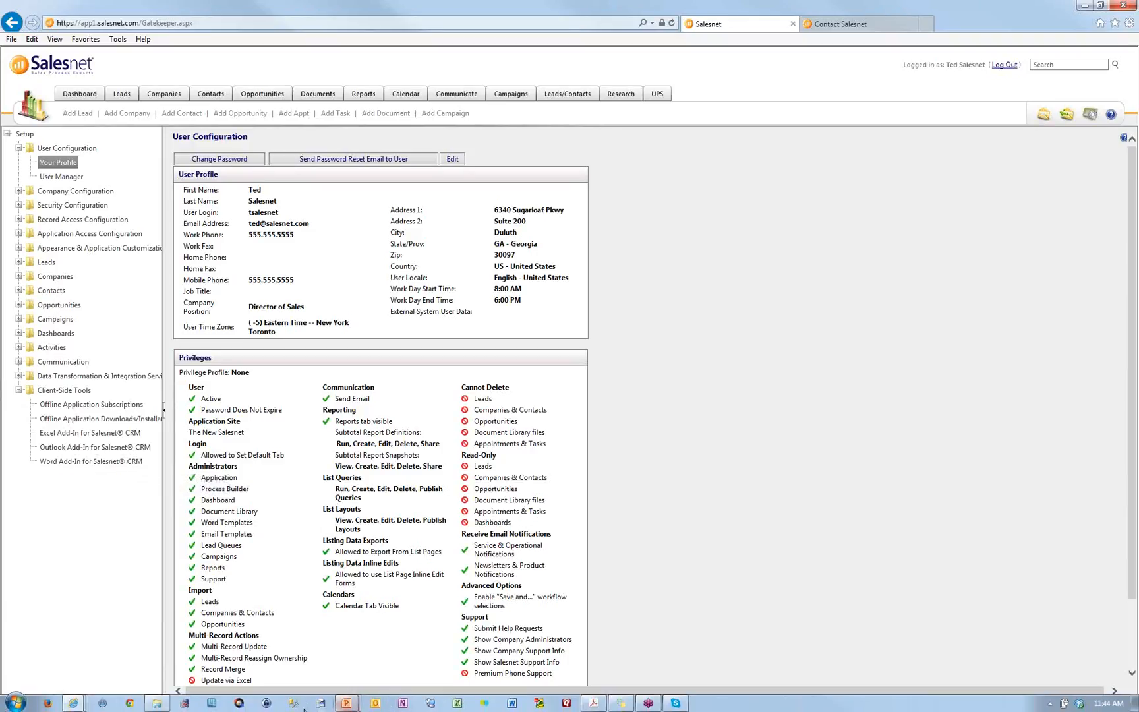
# - Launch Word, show its Salesnet ribbon, and cancel out of the add-in Settings dialog
pyautogui.click(507, 704)
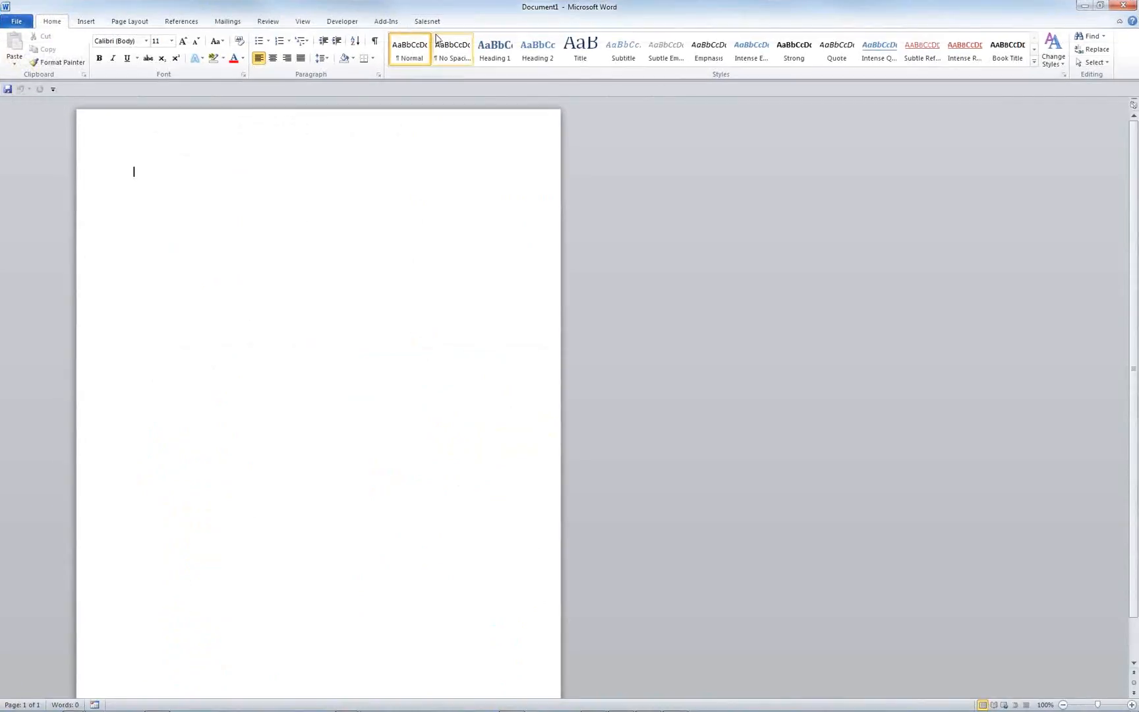
pyautogui.click(434, 24)
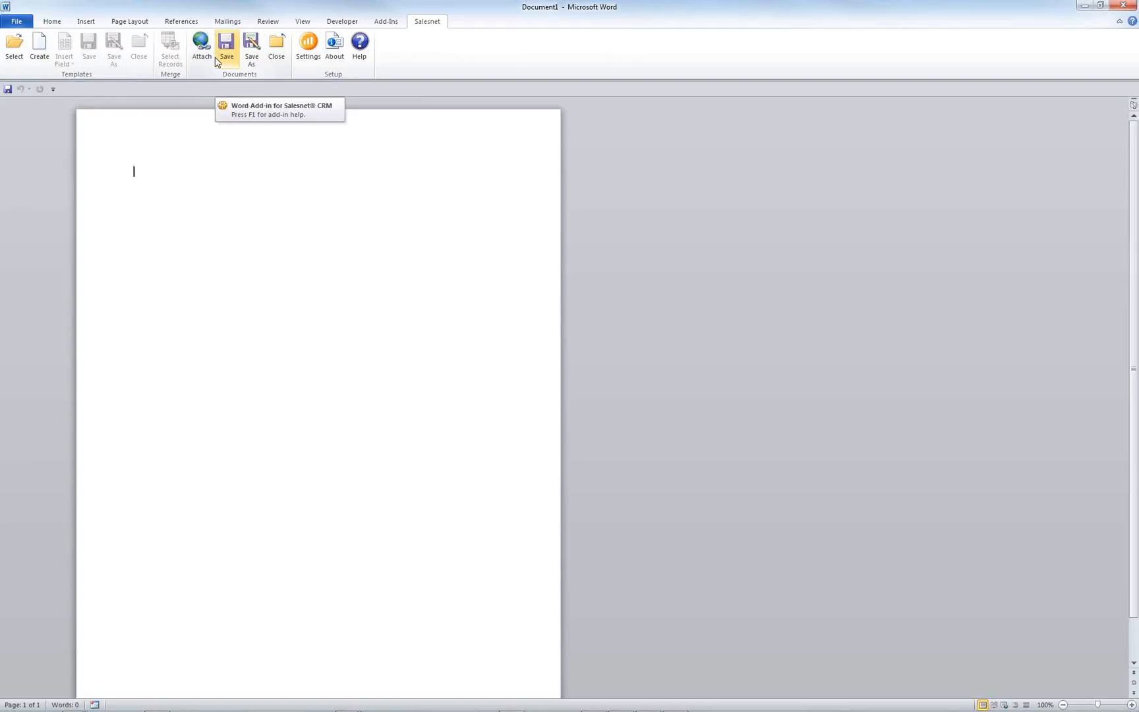
pyautogui.click(309, 49)
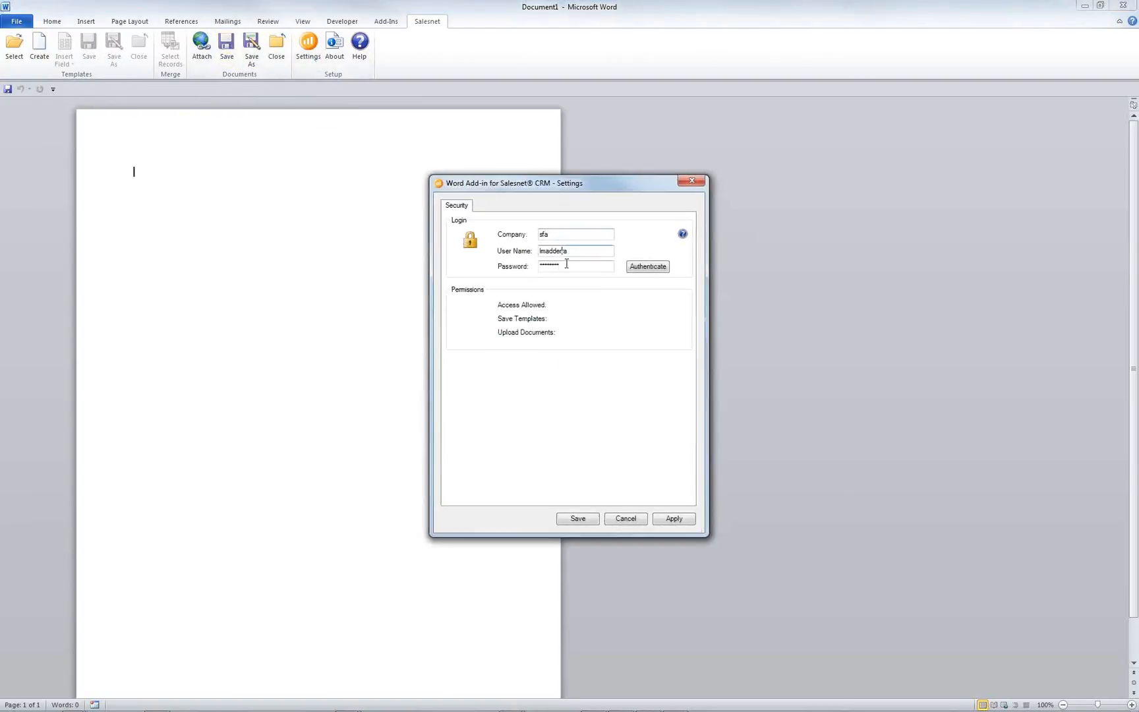
pyautogui.click(625, 518)
pyautogui.click(458, 704)
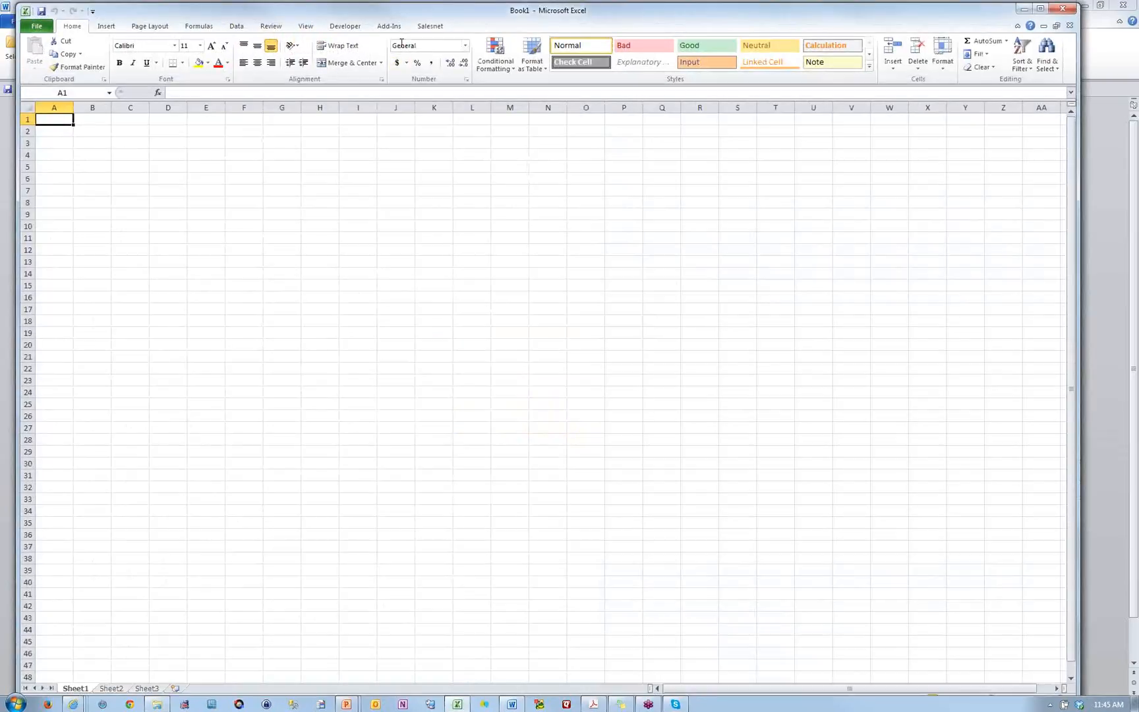
# - Show Excel's Salesnet ribbon with Get Data, Update Records, Settings and About
pyautogui.click(419, 27)
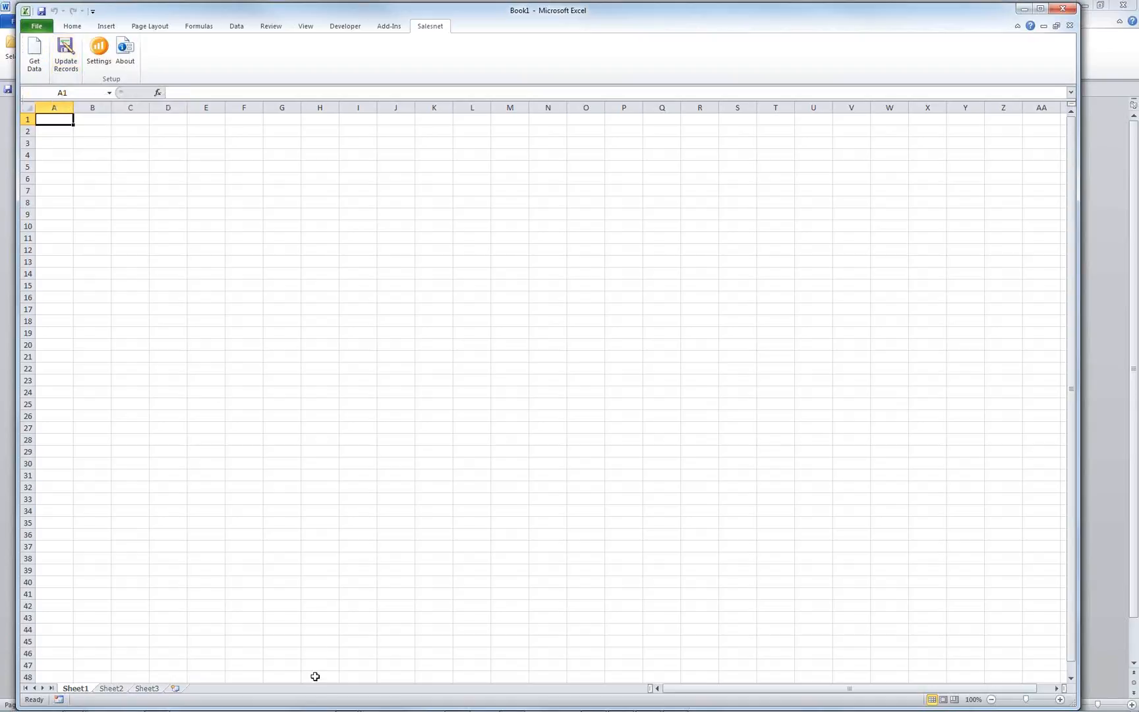
pyautogui.moveTo(336, 708)
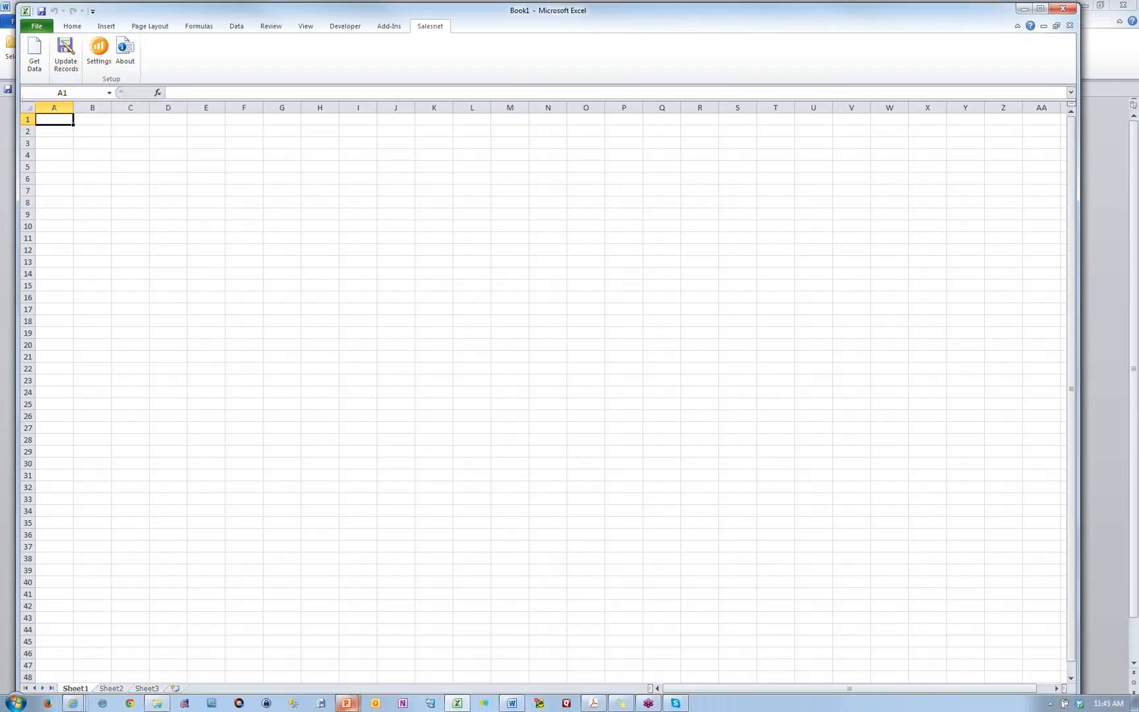
pyautogui.click(373, 704)
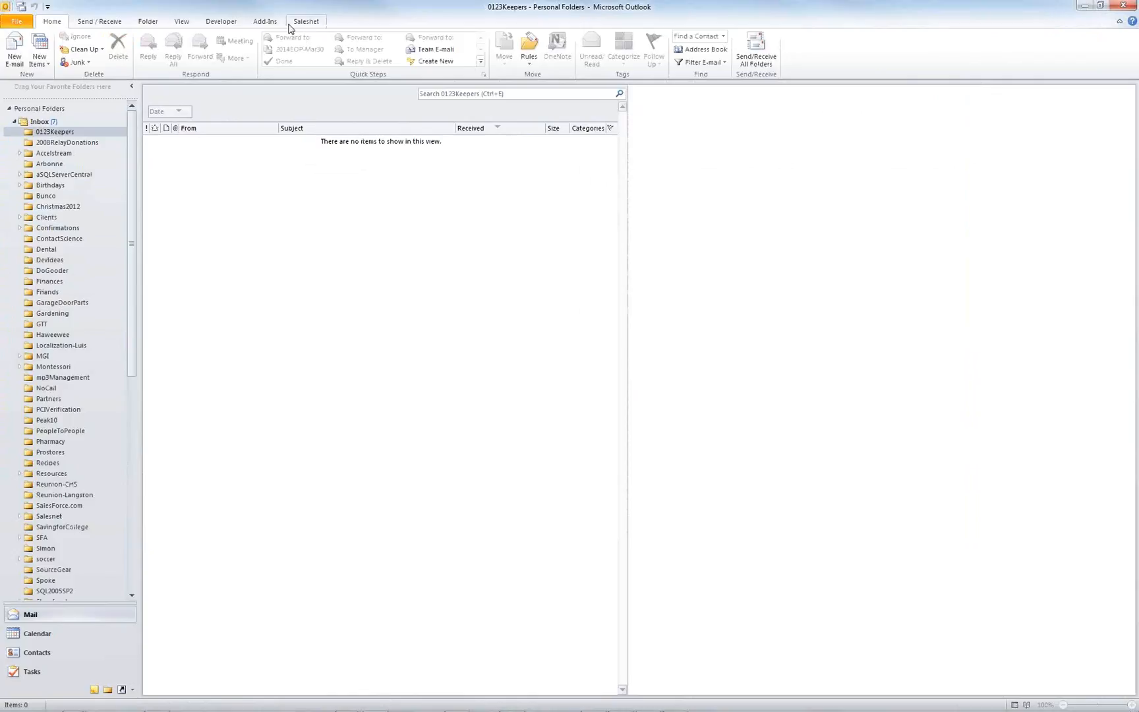
# - Show Outlook's Salesnet and Add-Ins ribbon tabs and the Salesnet add-in menu
pyautogui.click(307, 23)
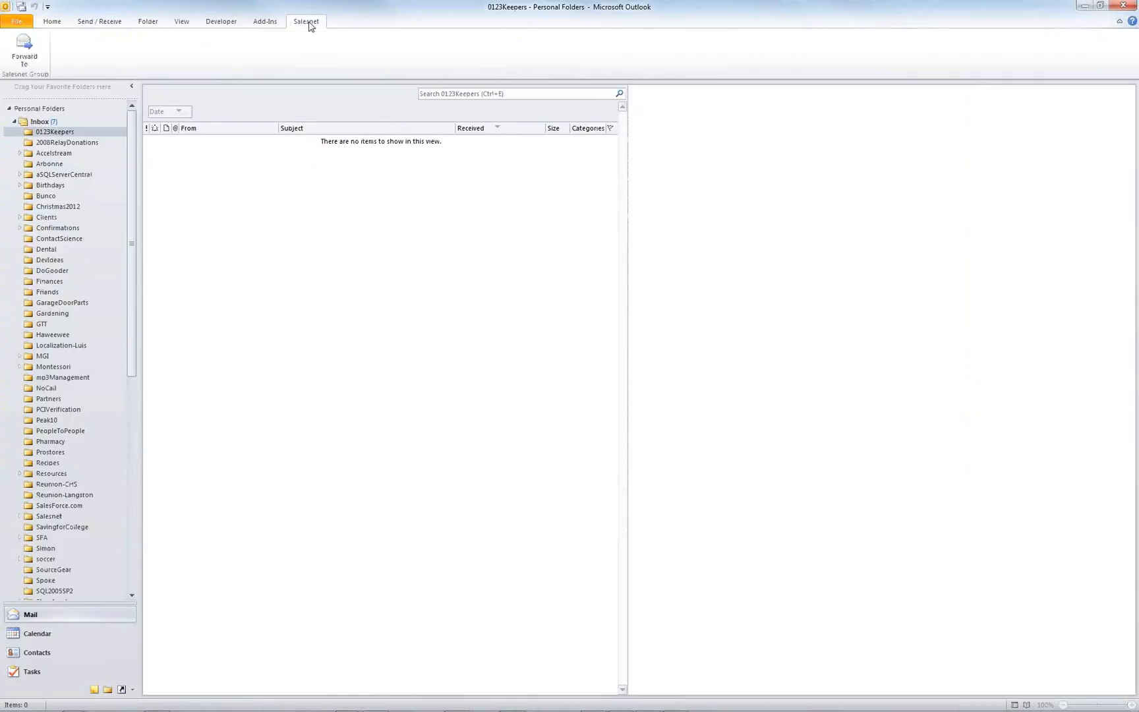
pyautogui.click(272, 25)
pyautogui.click(44, 38)
pyautogui.click(43, 38)
pyautogui.click(44, 38)
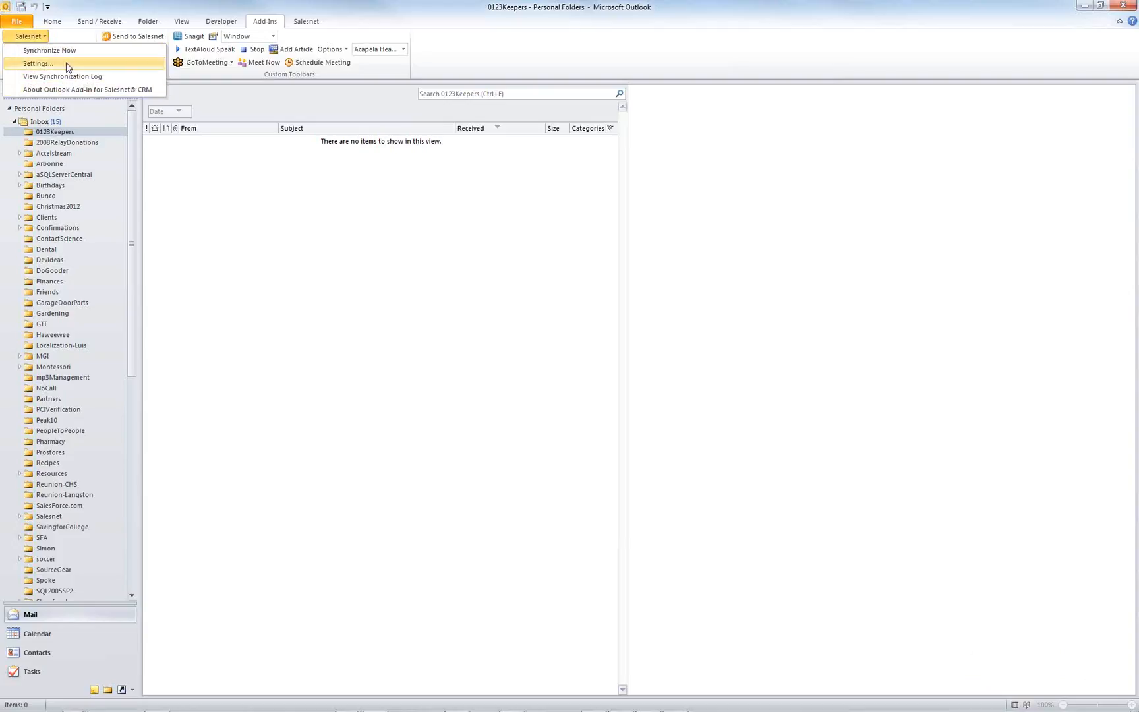
# - Cancel out of Outlook's Salesnet settings and return to Salesnet in the browser
pyautogui.click(68, 64)
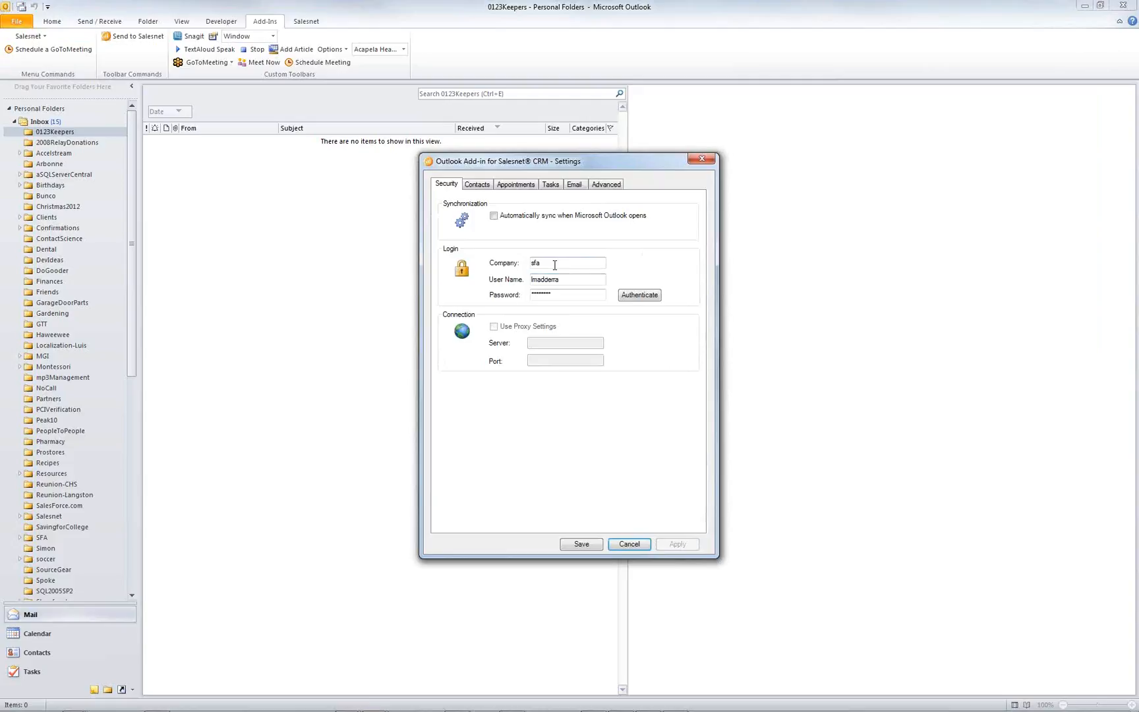
pyautogui.click(629, 544)
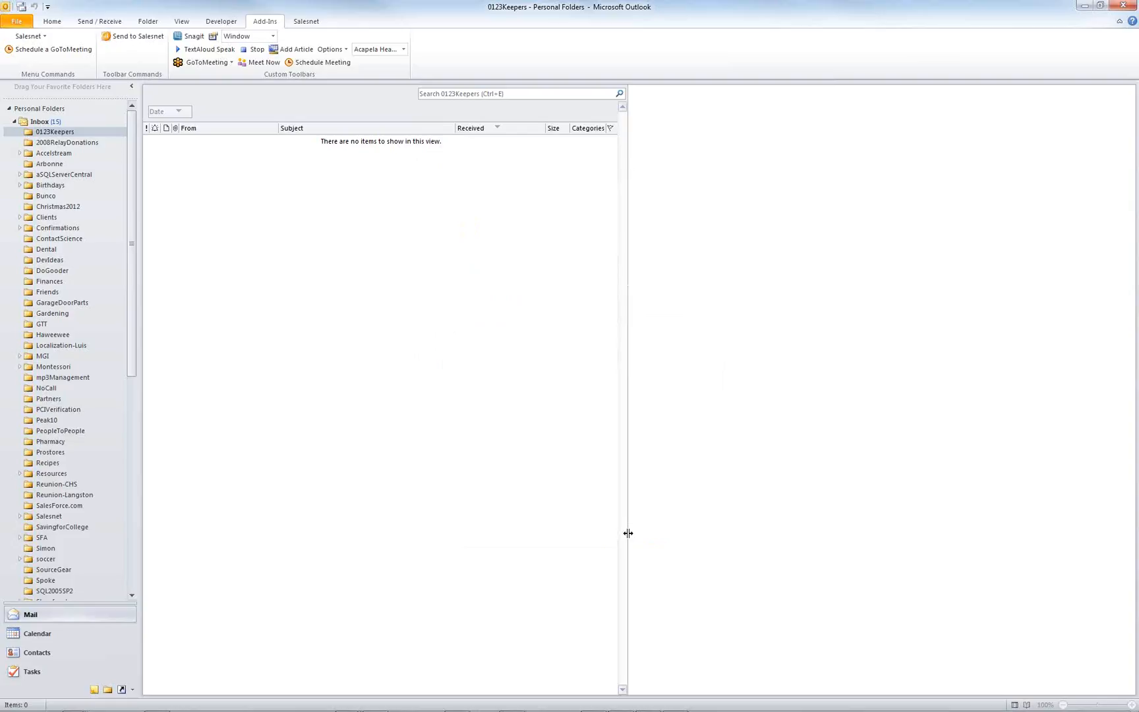
pyautogui.hotkey('alt', 'Tab')
pyautogui.press('Tab')
pyautogui.press('Tab')
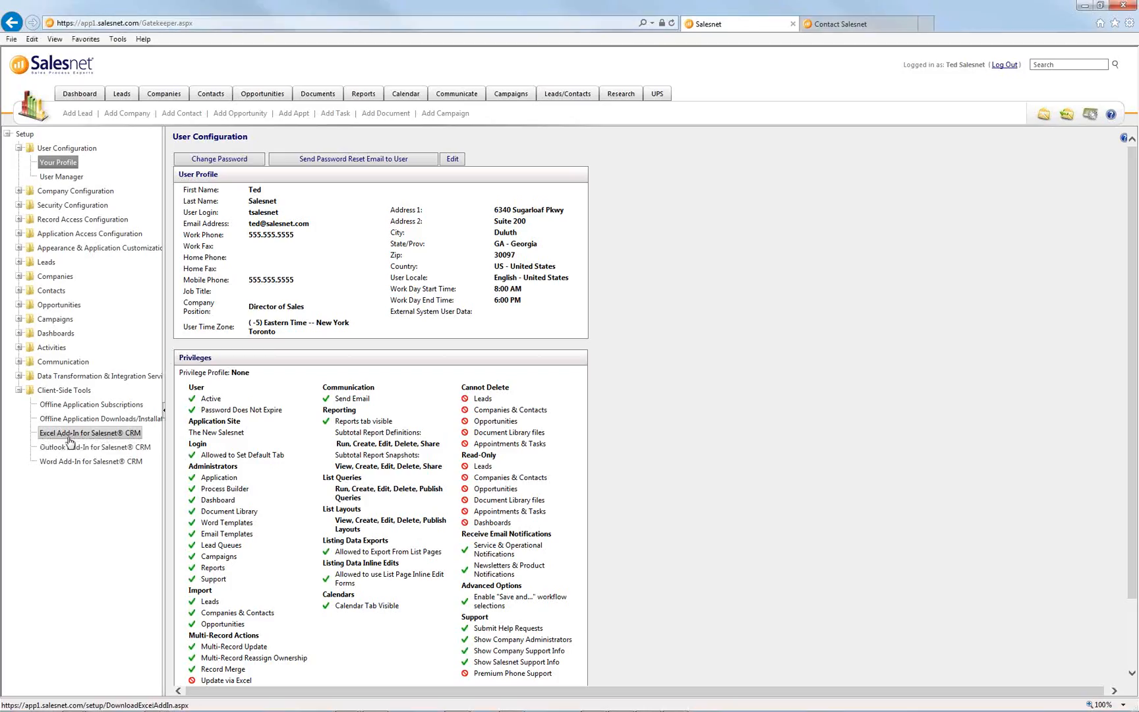
# - From the Excel Add-In page, open XML Web Services API Configuration under Data Transformation & Integration Services
pyautogui.click(80, 433)
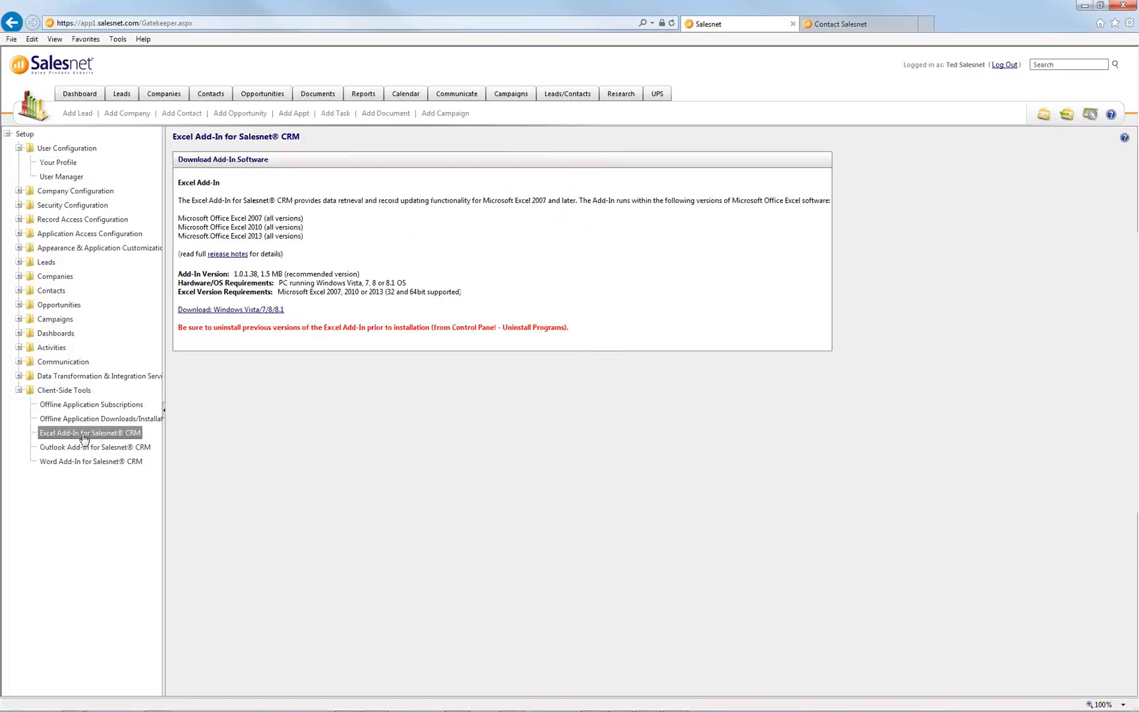
pyautogui.click(19, 376)
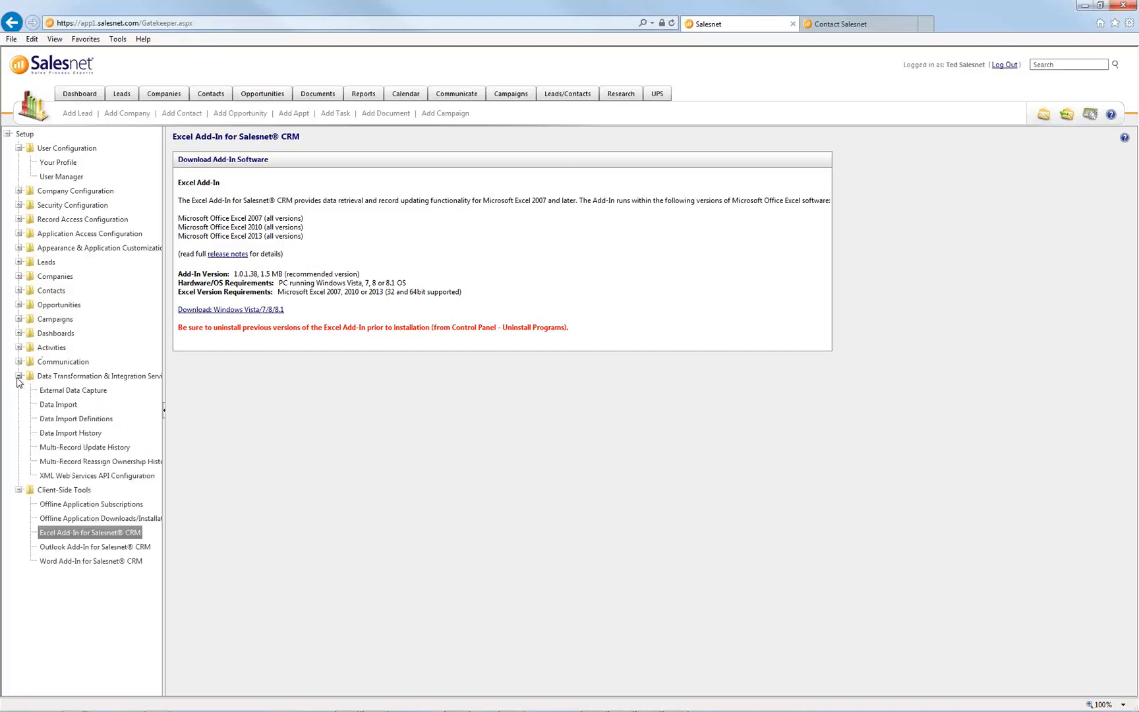
pyautogui.click(97, 475)
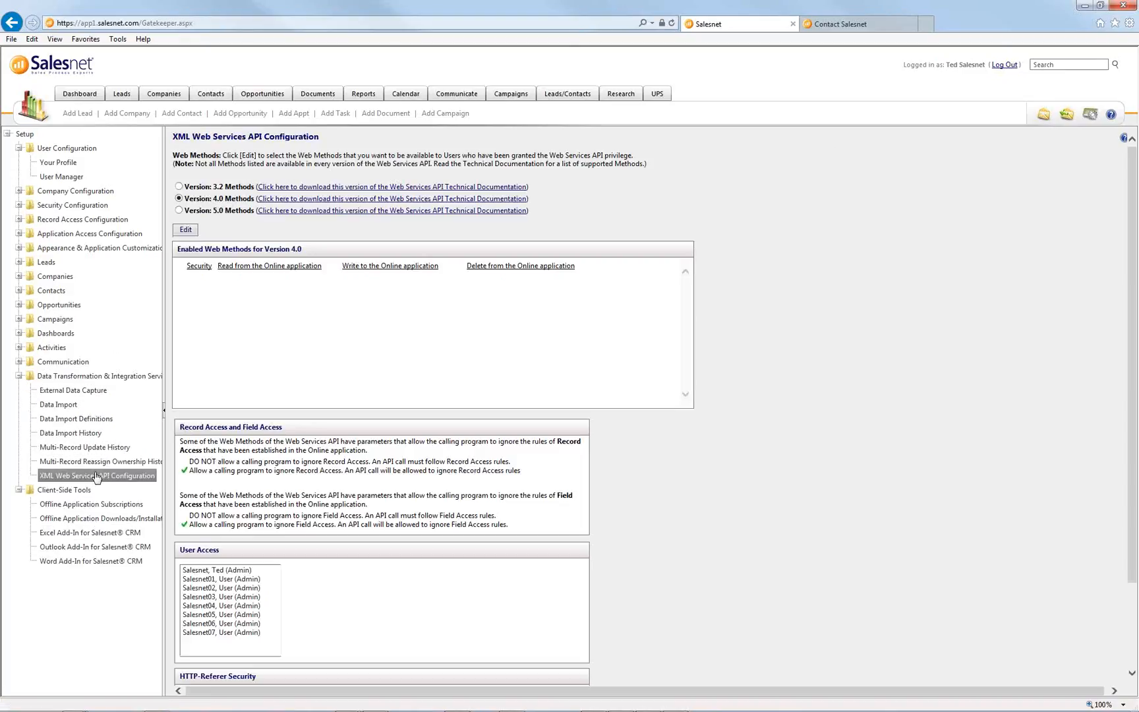